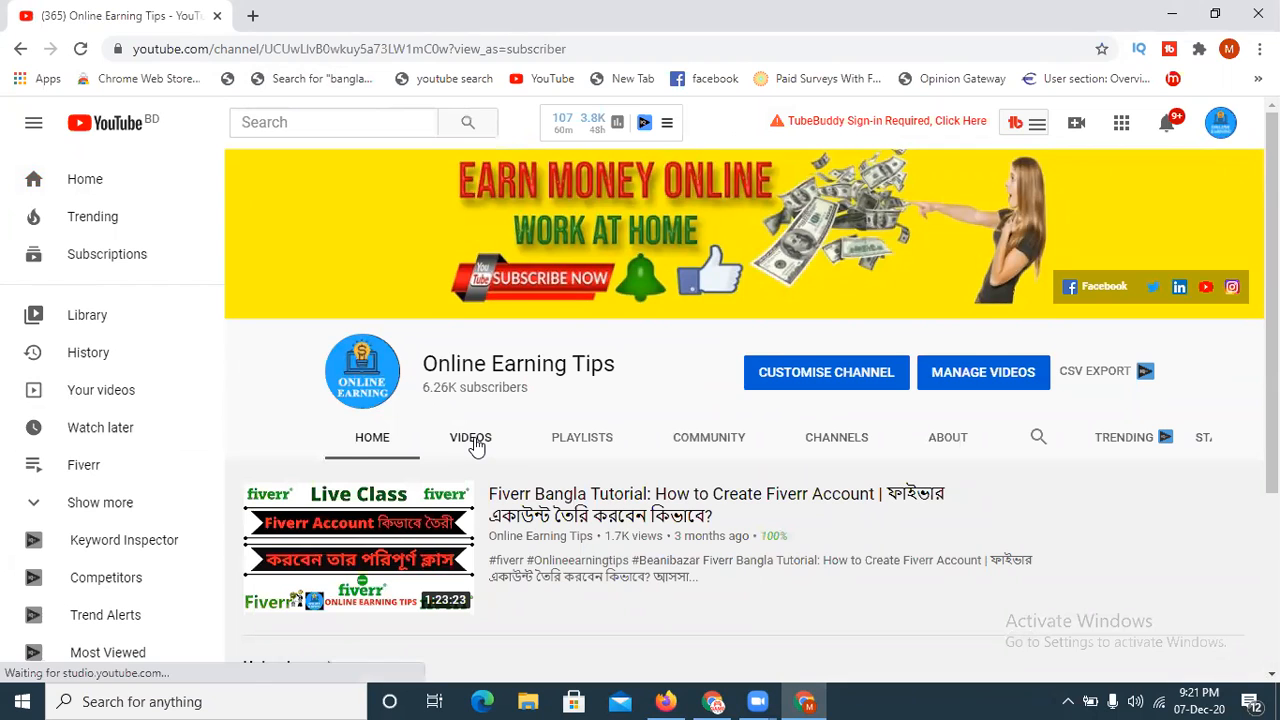
- Open the newest upload, Fiverr Strong Buyer Request, from the channel's list of videos and pause its playback
left_click(455, 443)
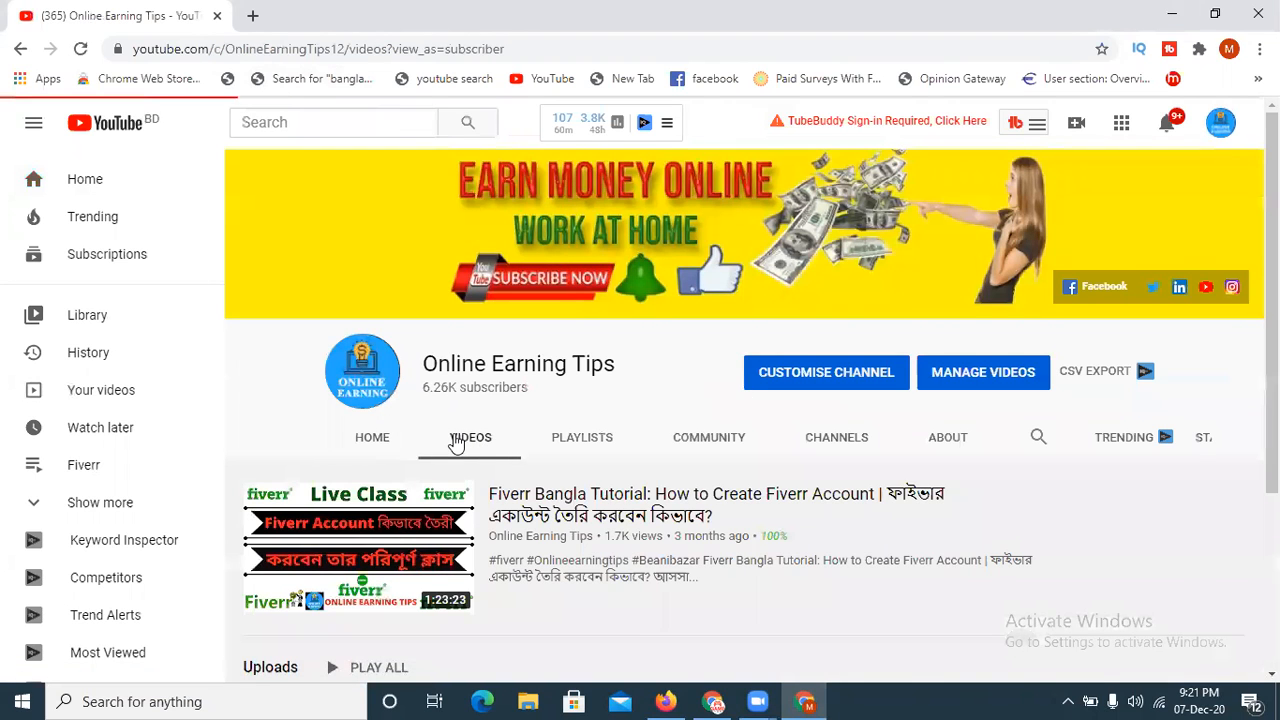
scroll(395, 447, "down", 3)
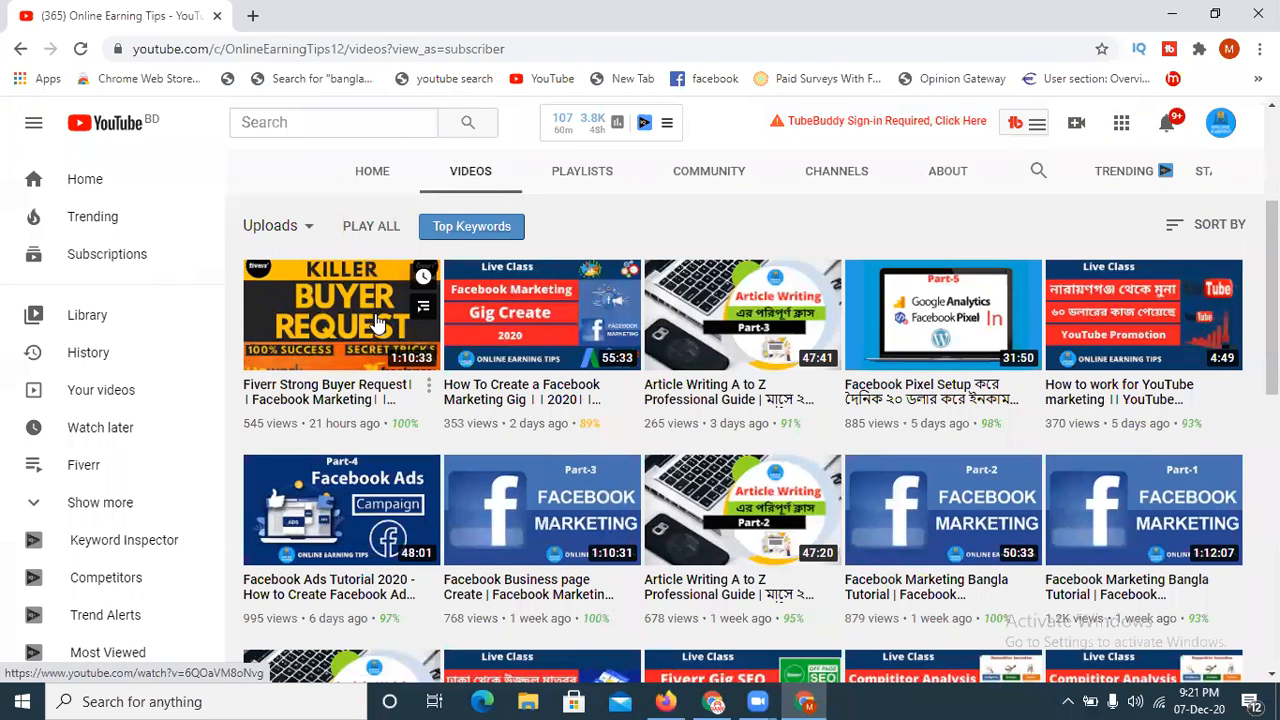
left_click(355, 352)
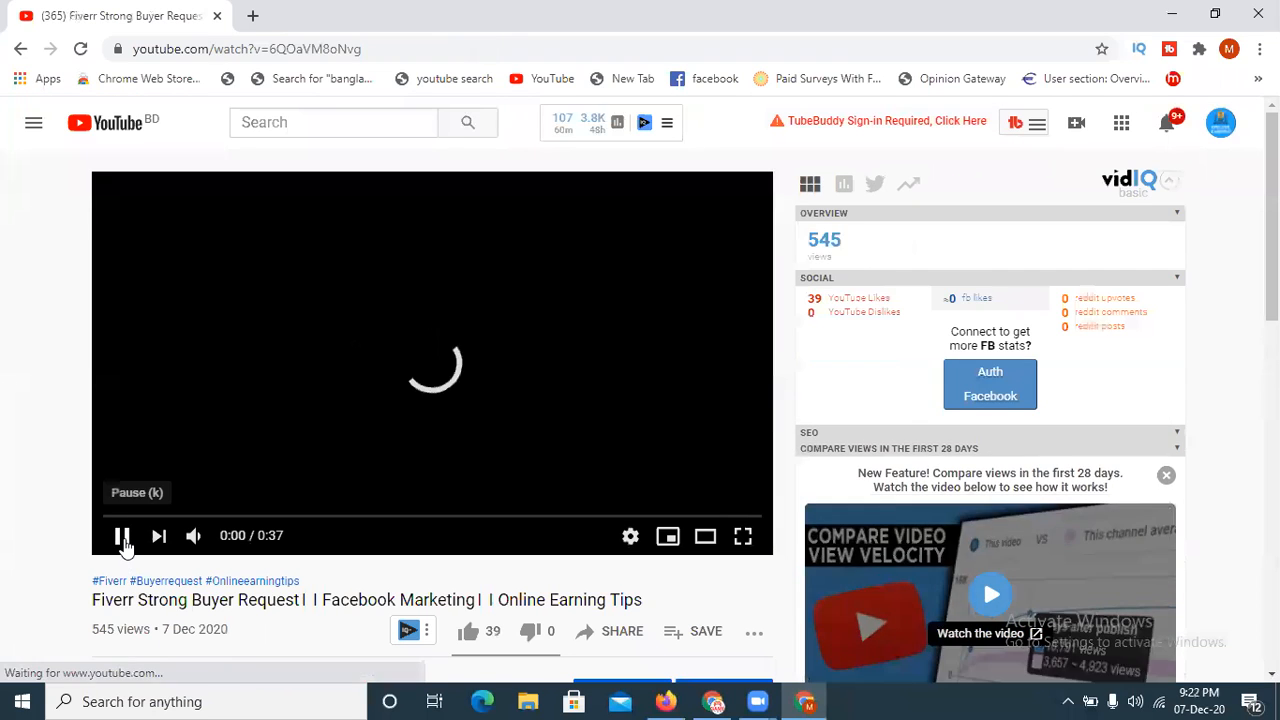
left_click(122, 537)
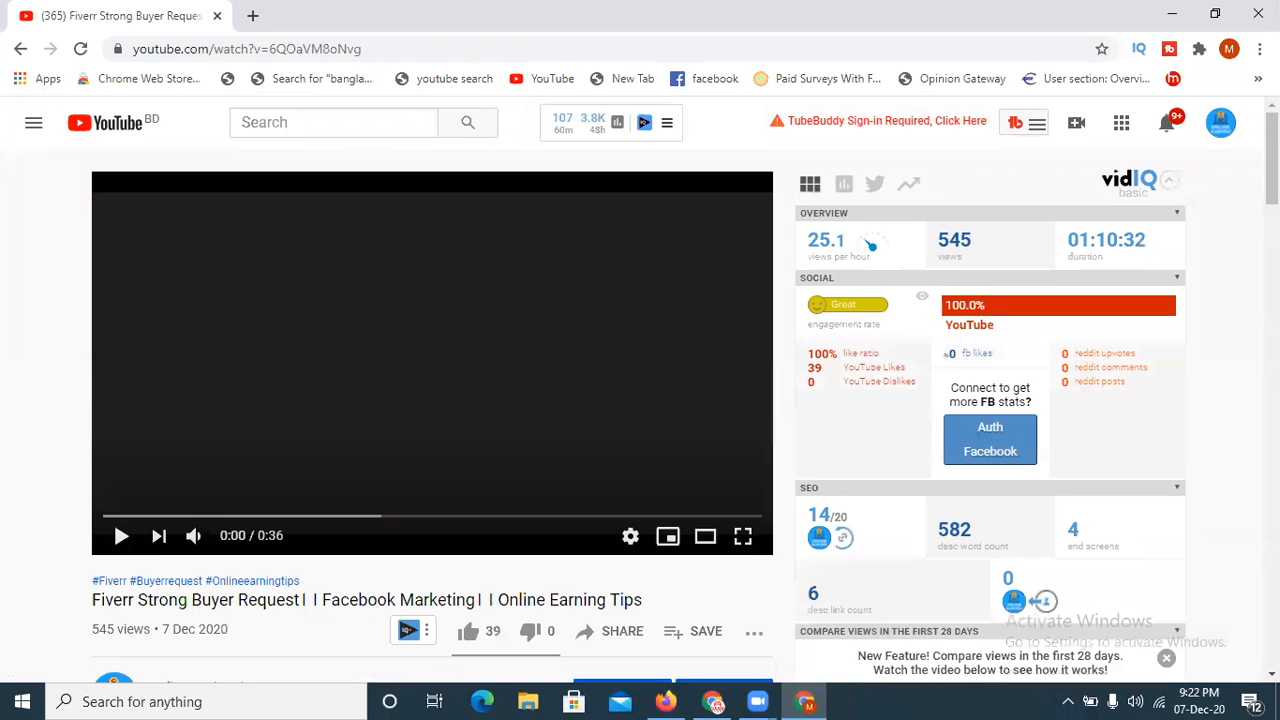
scroll(397, 374, "down", 3)
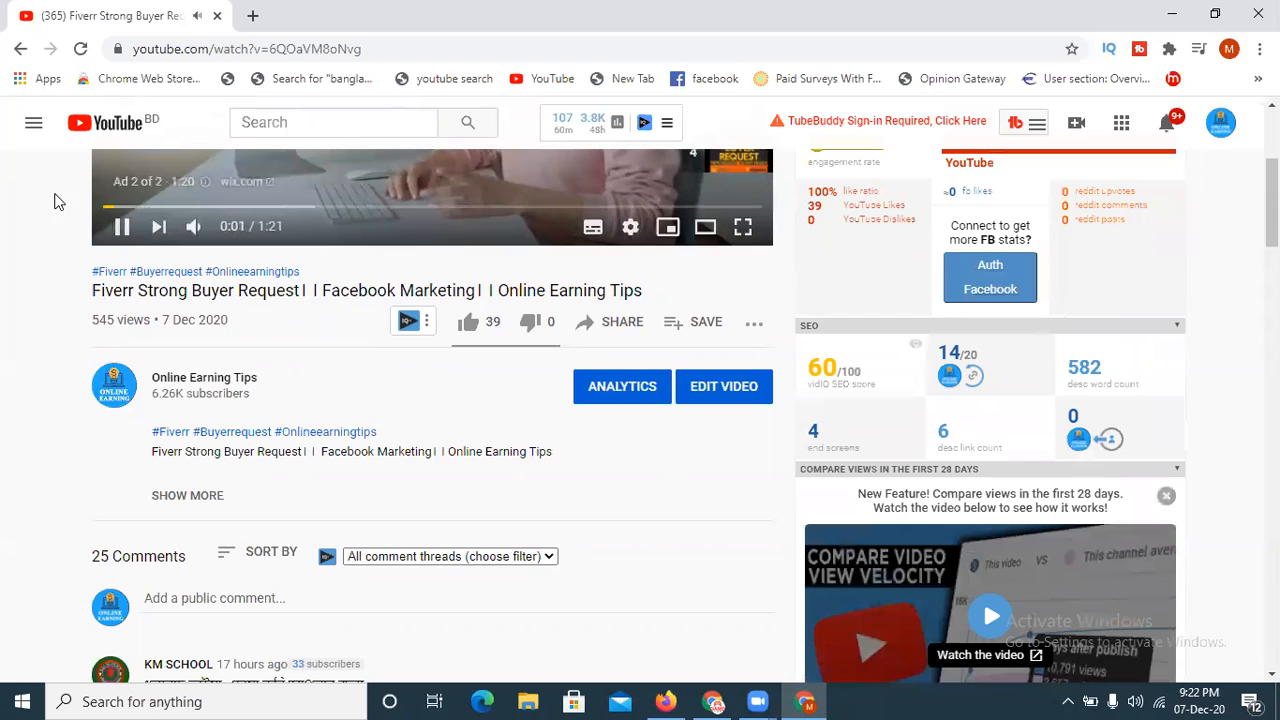
left_click(121, 226)
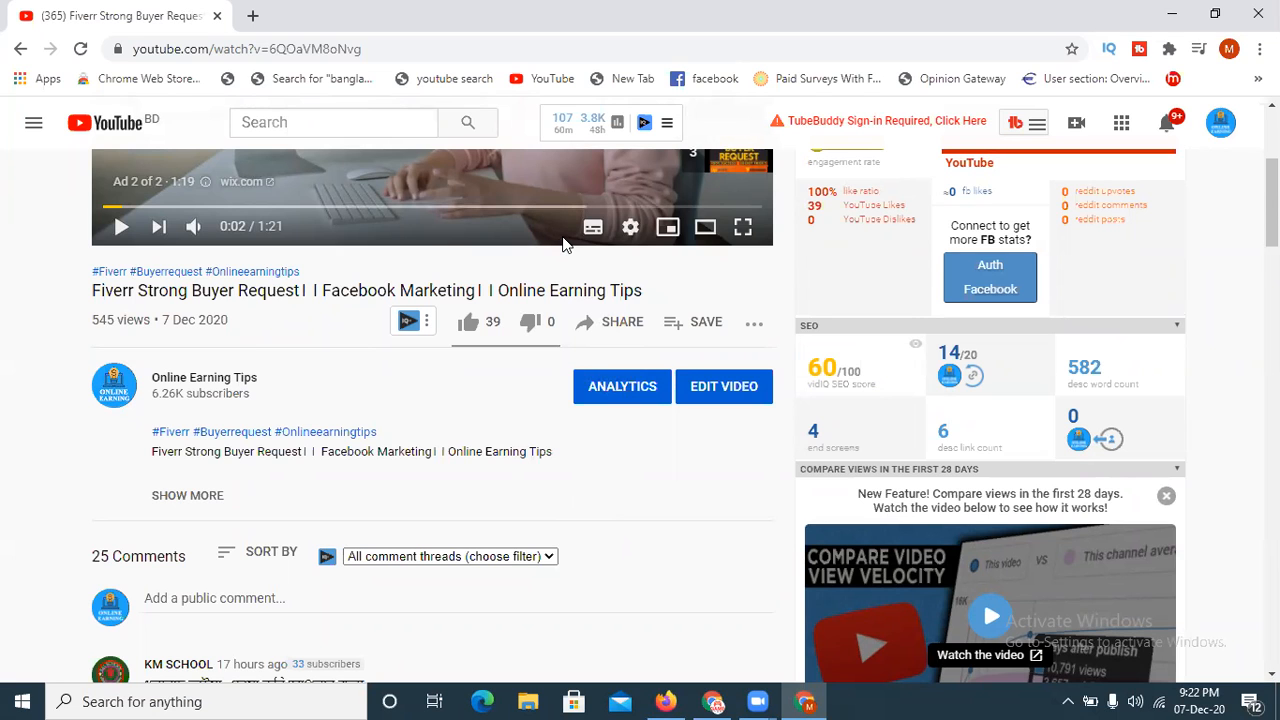
- View the share link of the Fiverr Strong Buyer Request video and close the sharing options
left_click(600, 328)
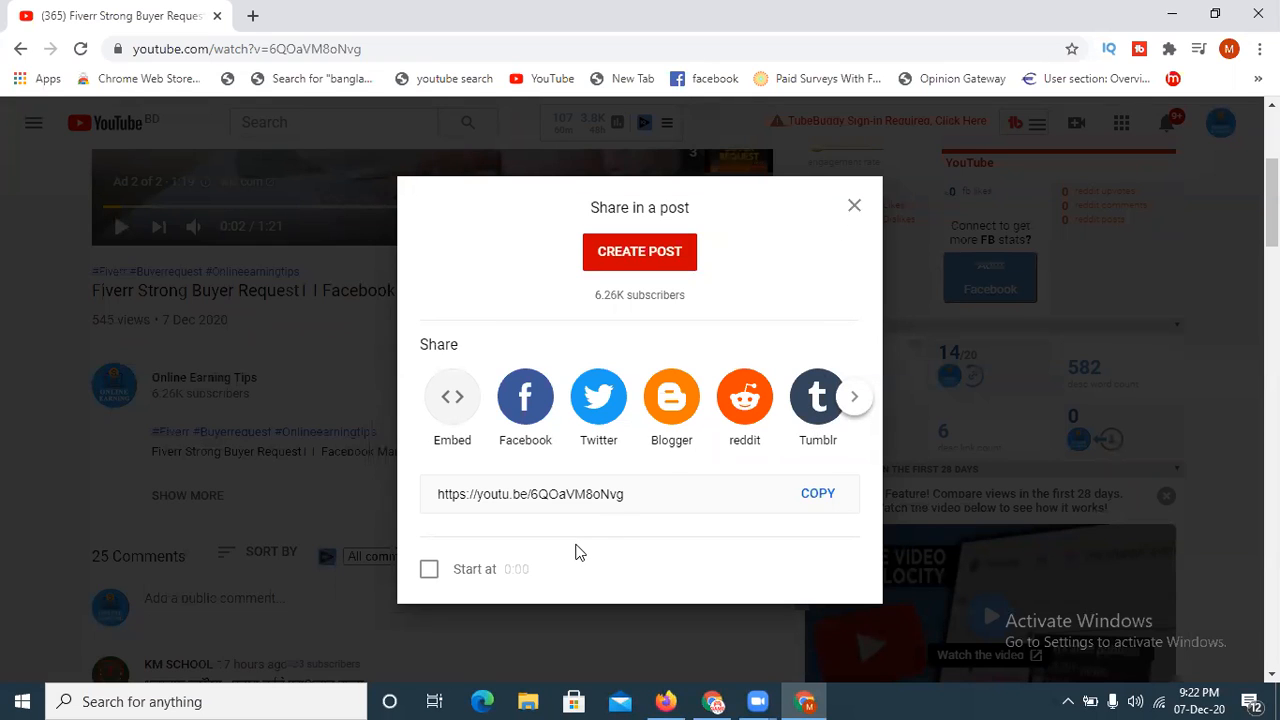
mouse_move(637, 494)
left_mouse_down()
mouse_move(468, 495)
mouse_move(497, 515)
mouse_move(635, 514)
mouse_move(645, 498)
left_mouse_up()
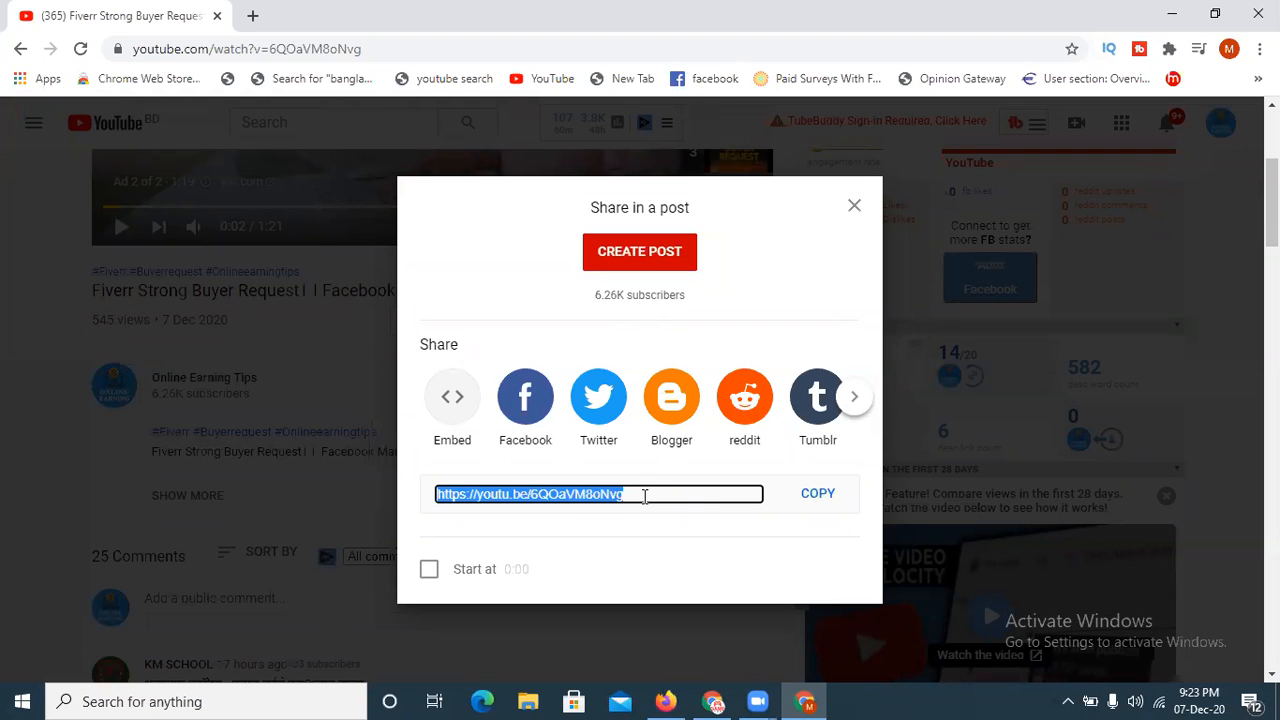
left_click(853, 207)
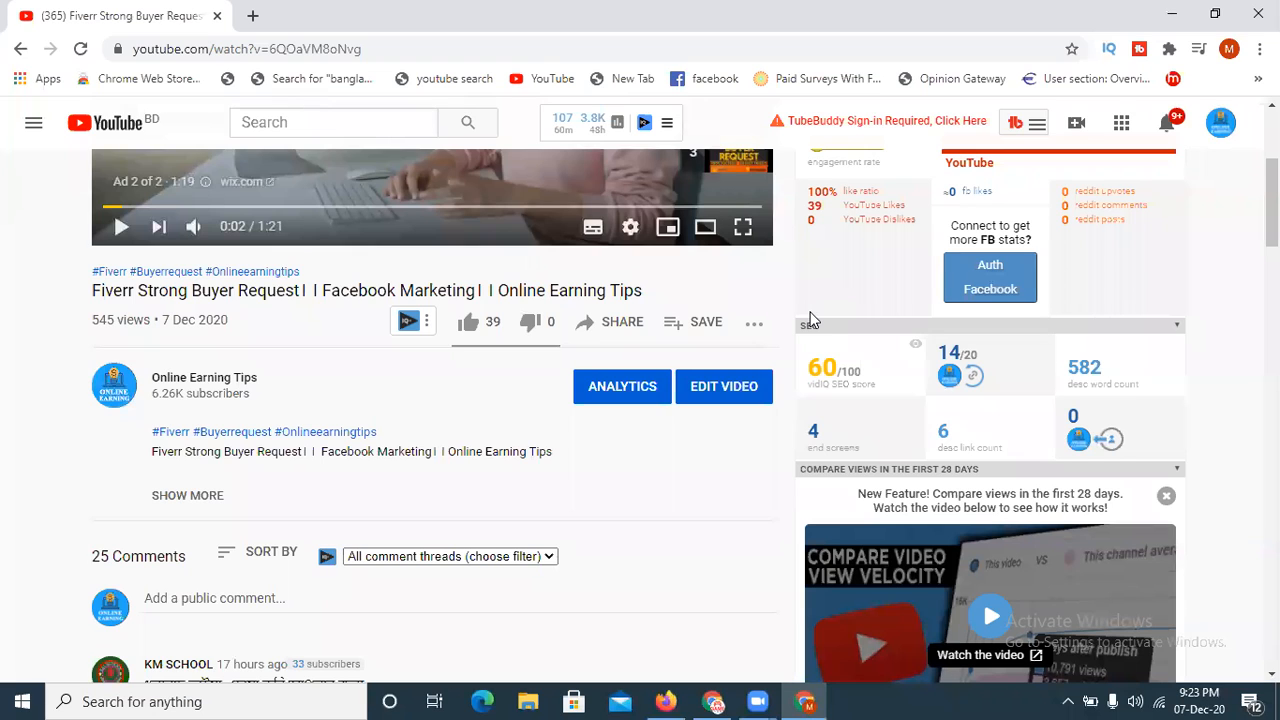
- Search for google in a new browser tab and open the Google home page from the results
left_click(252, 15)
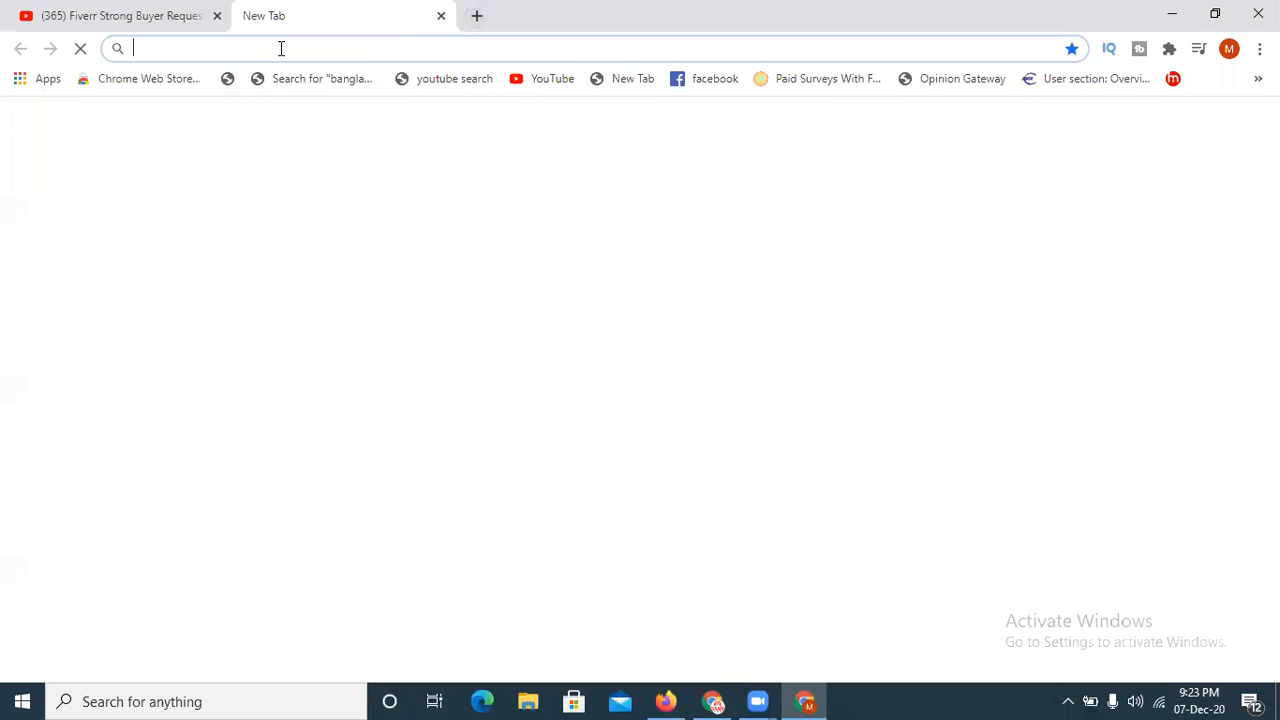
type("goo")
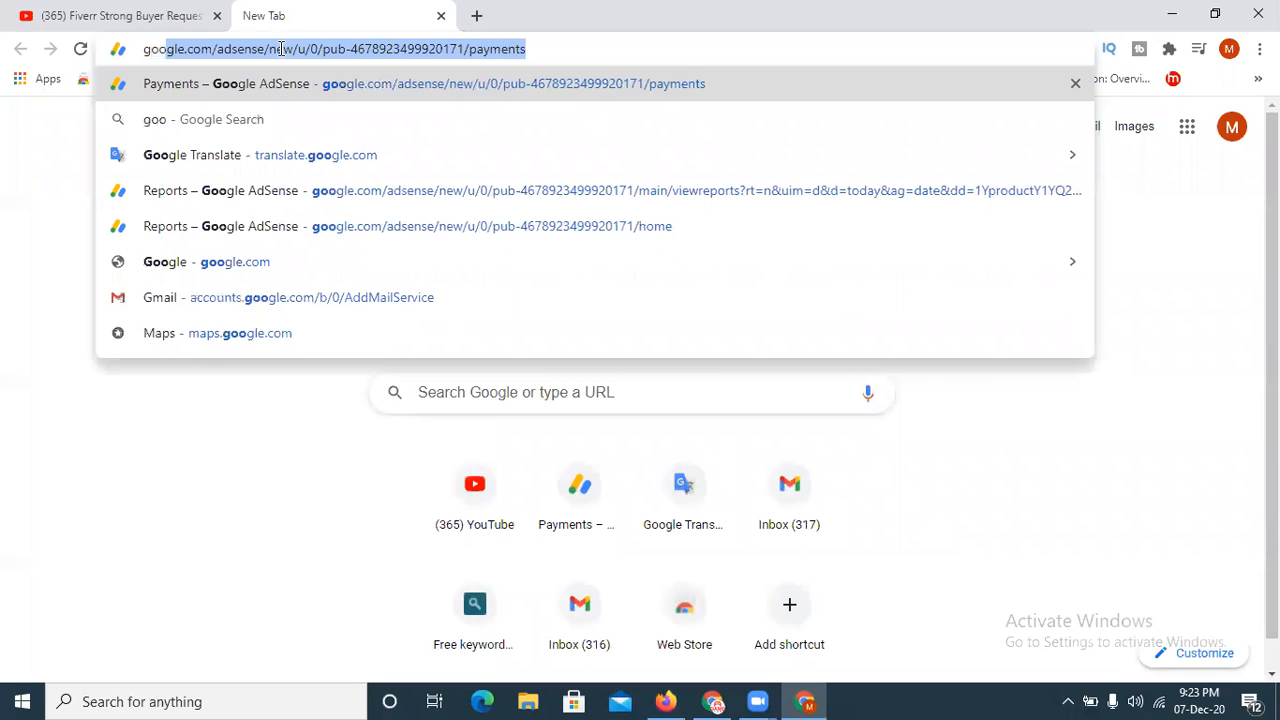
key("BackSpace")
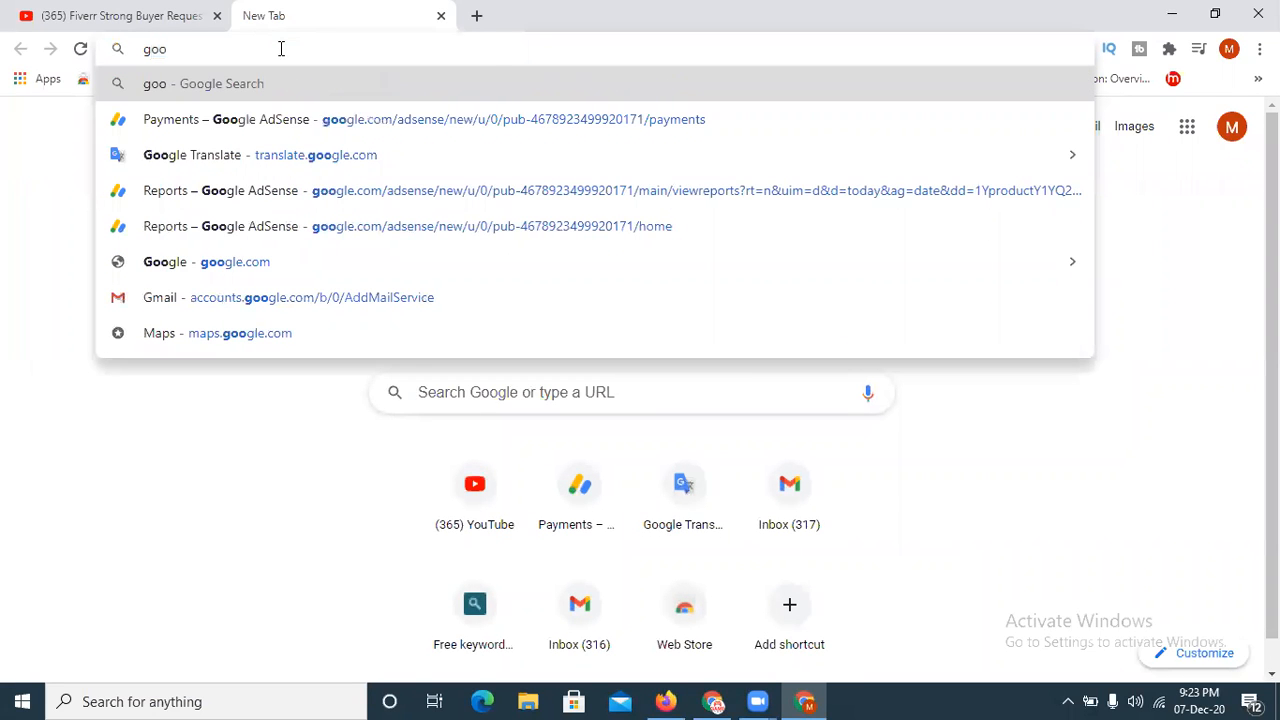
type("gle")
key("BackSpace")
key("Return")
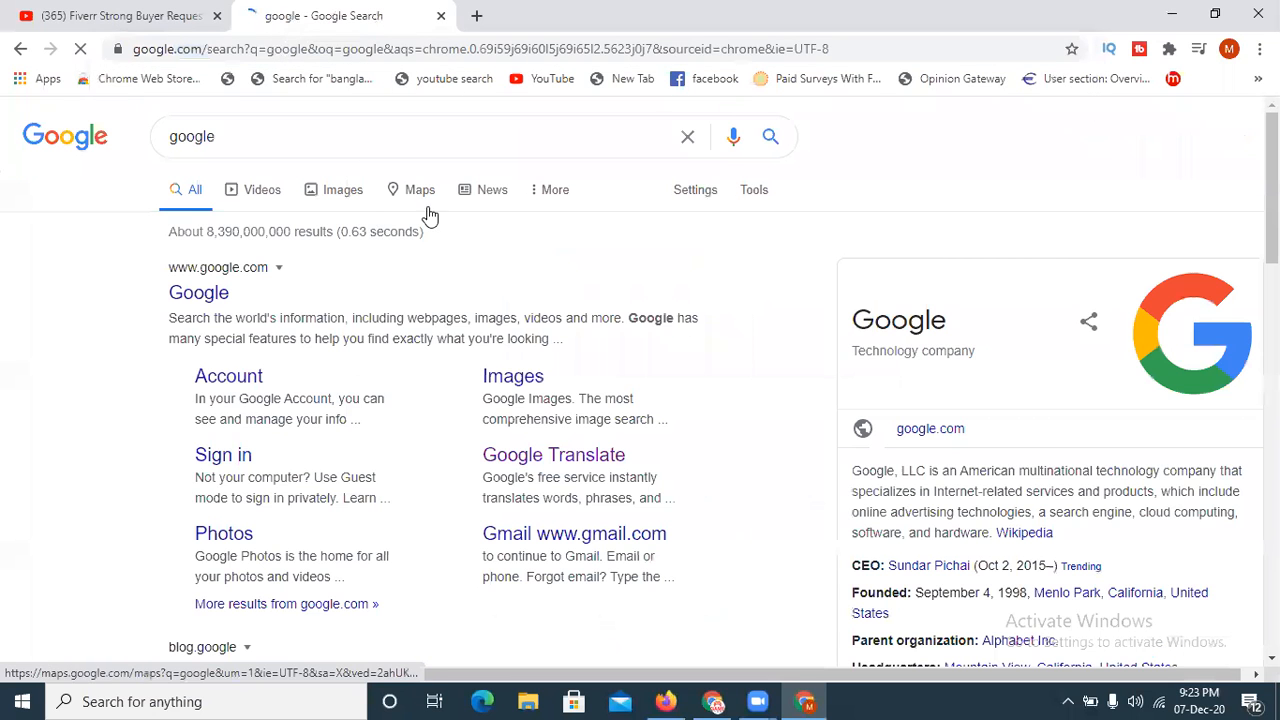
left_click(197, 294)
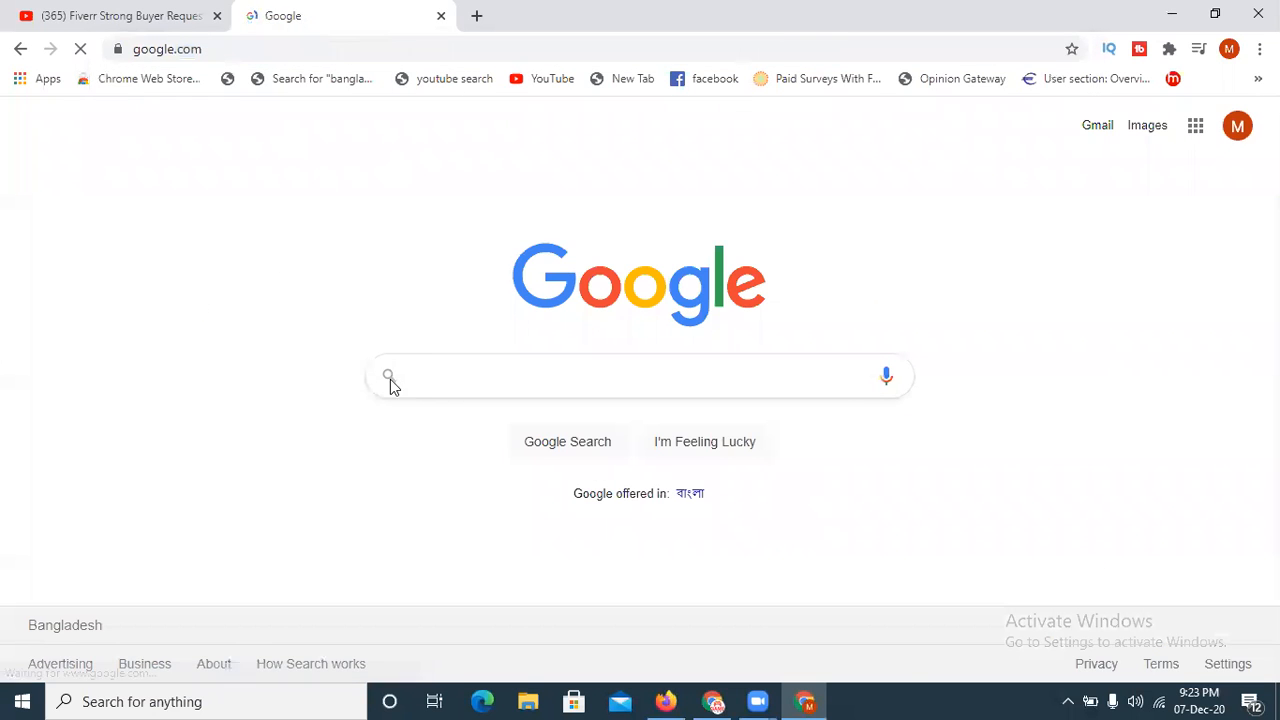
- Search Google for google adwords, open the Google Ads site and sign in to the account
left_click(424, 375)
type("google")
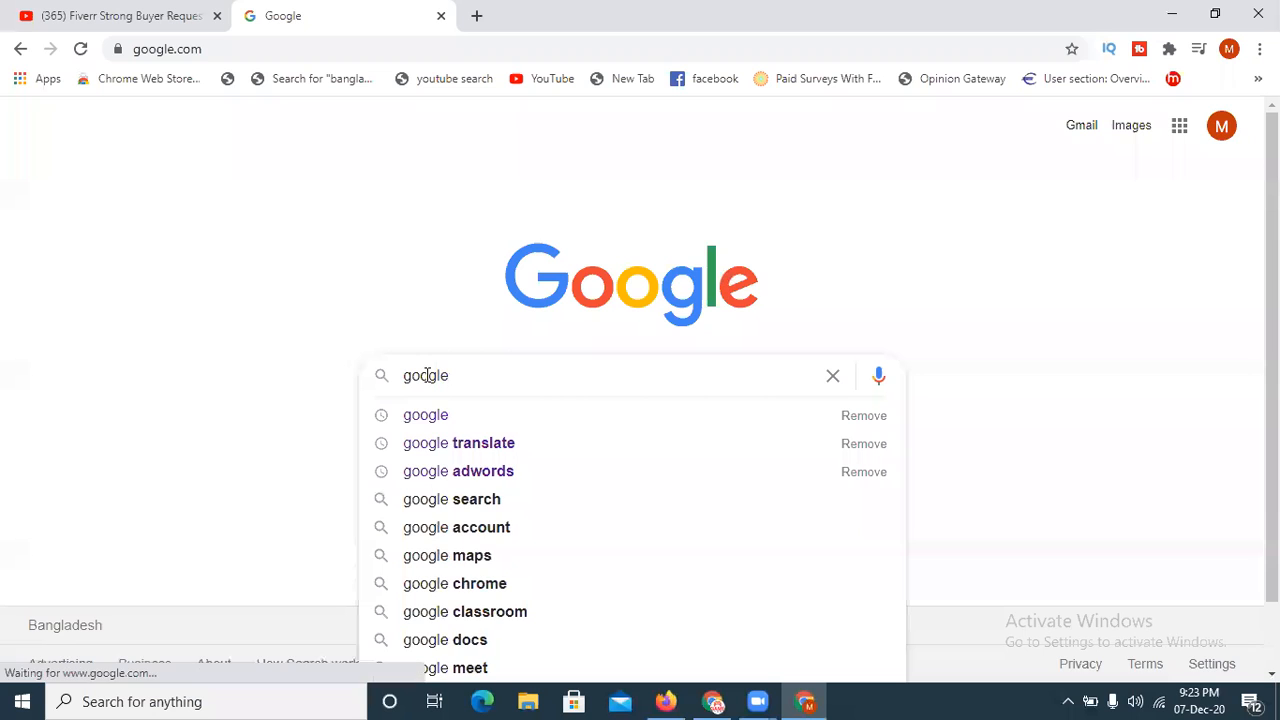
left_click(526, 480)
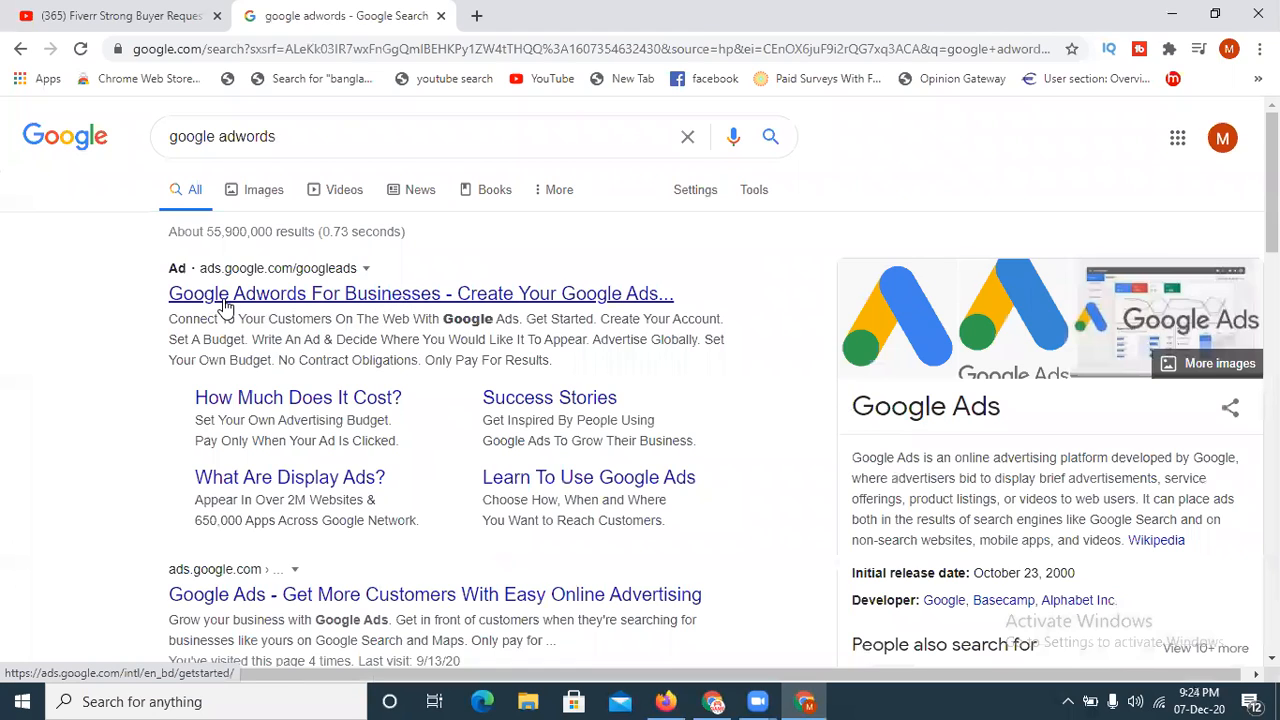
left_click(570, 299)
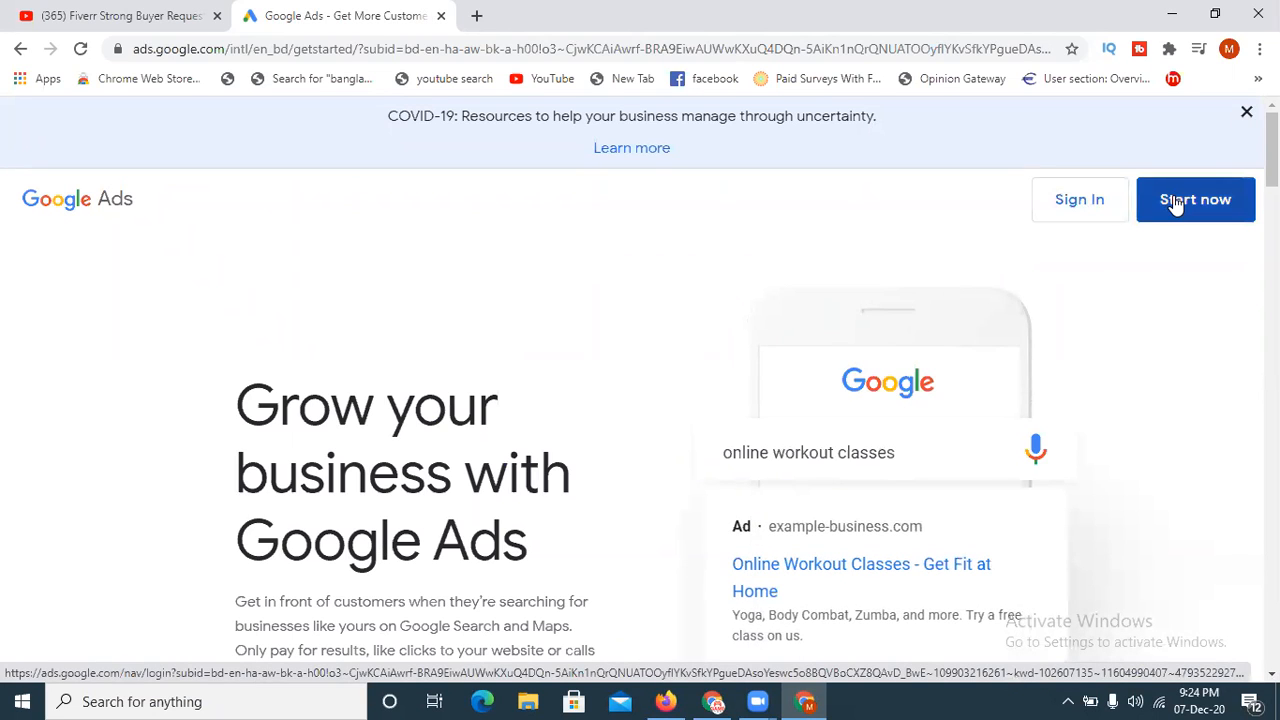
left_click(1065, 220)
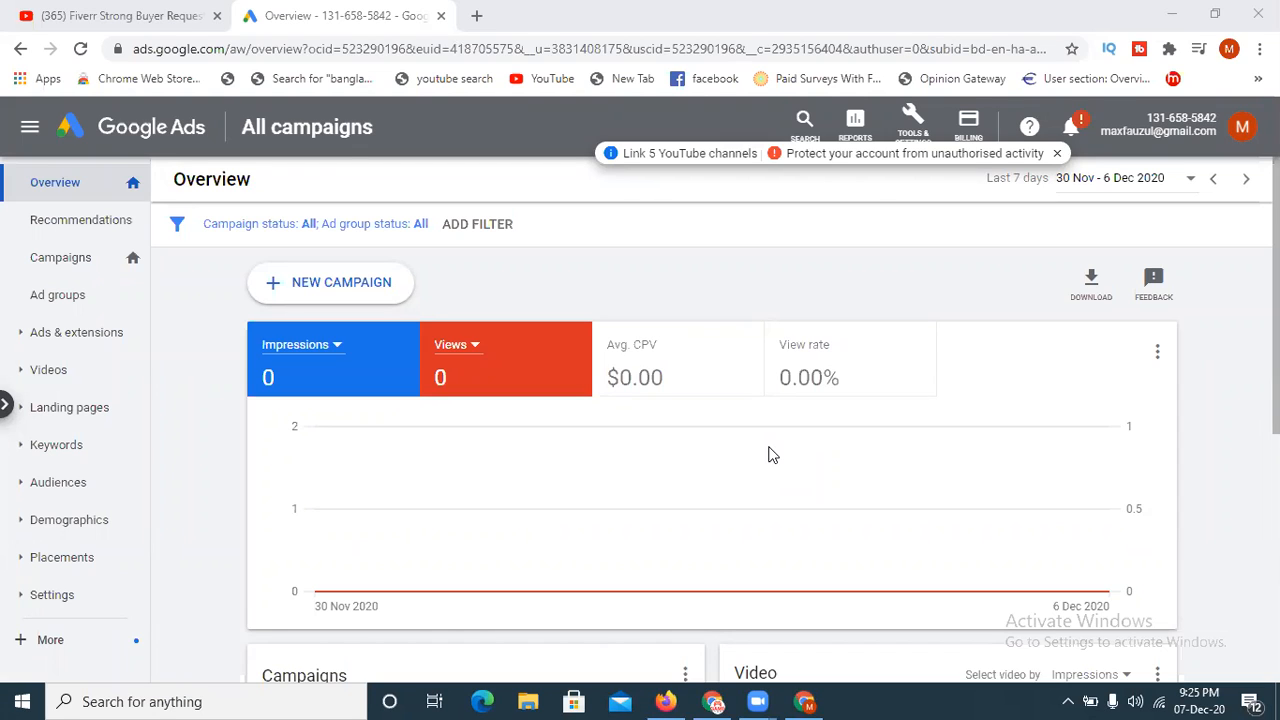
- Dismiss the account notification and open the billing settings of the Google Ads account
left_click(1057, 155)
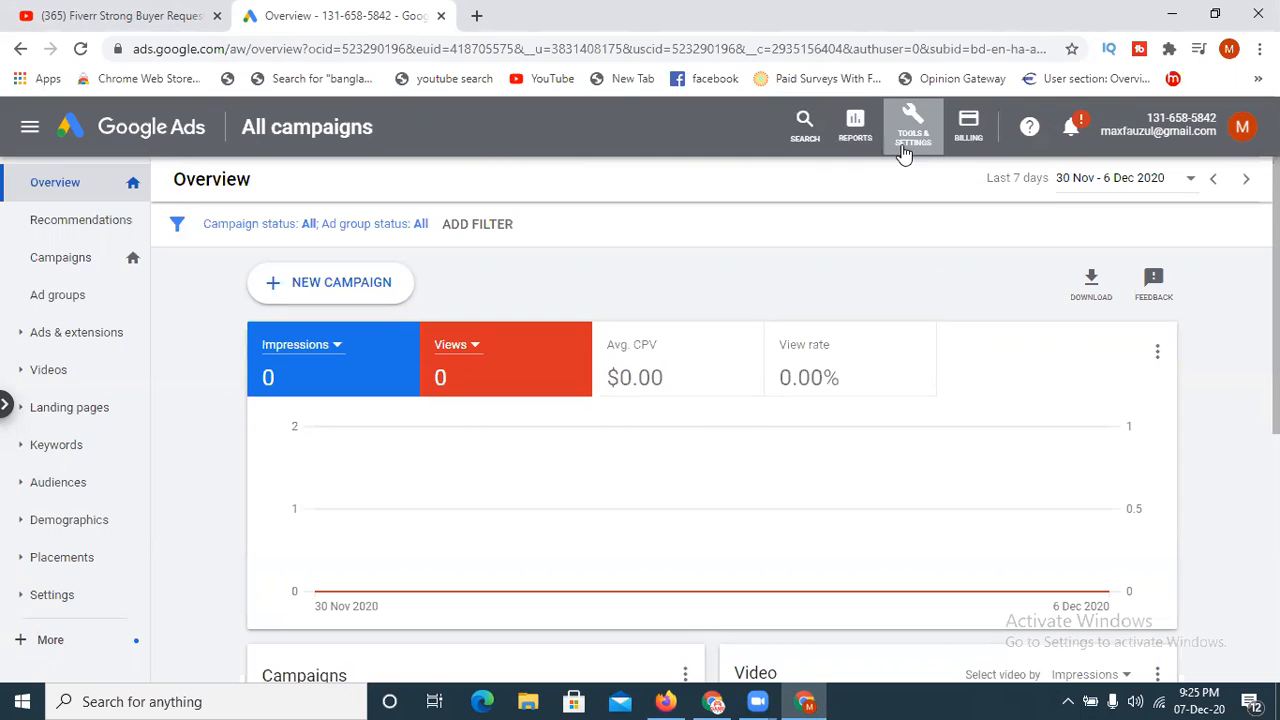
left_click(970, 128)
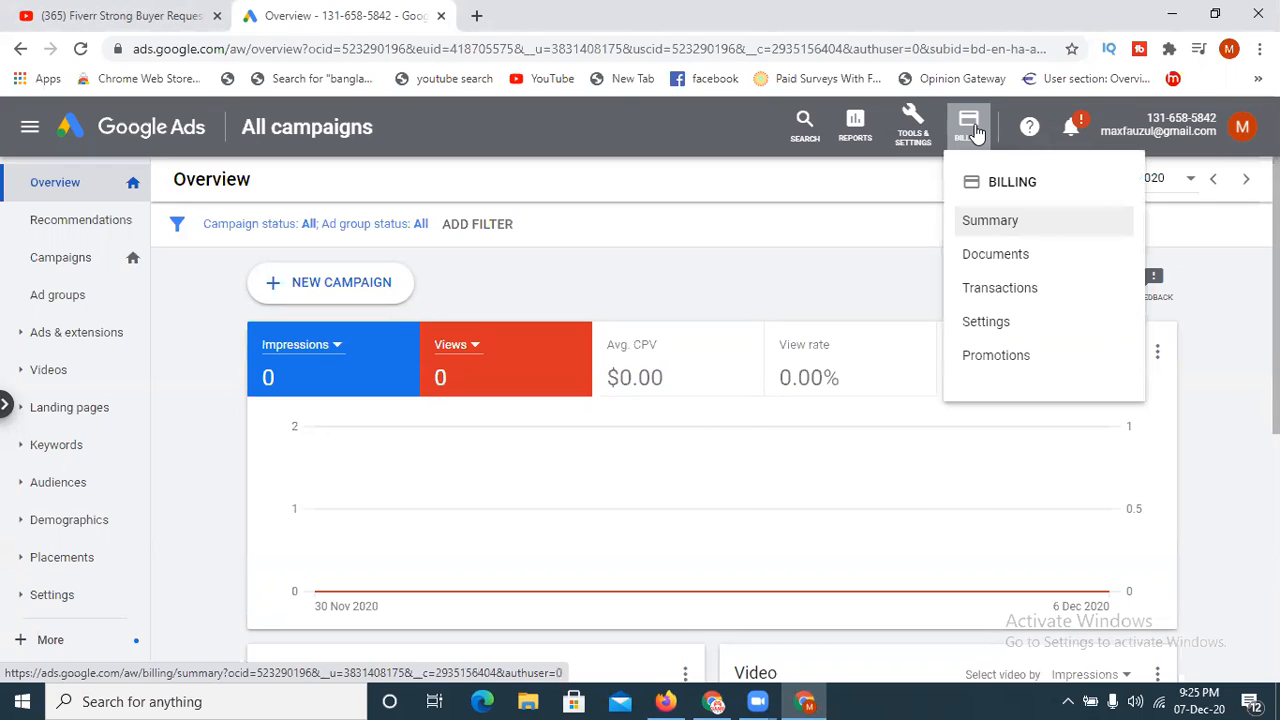
left_click(986, 328)
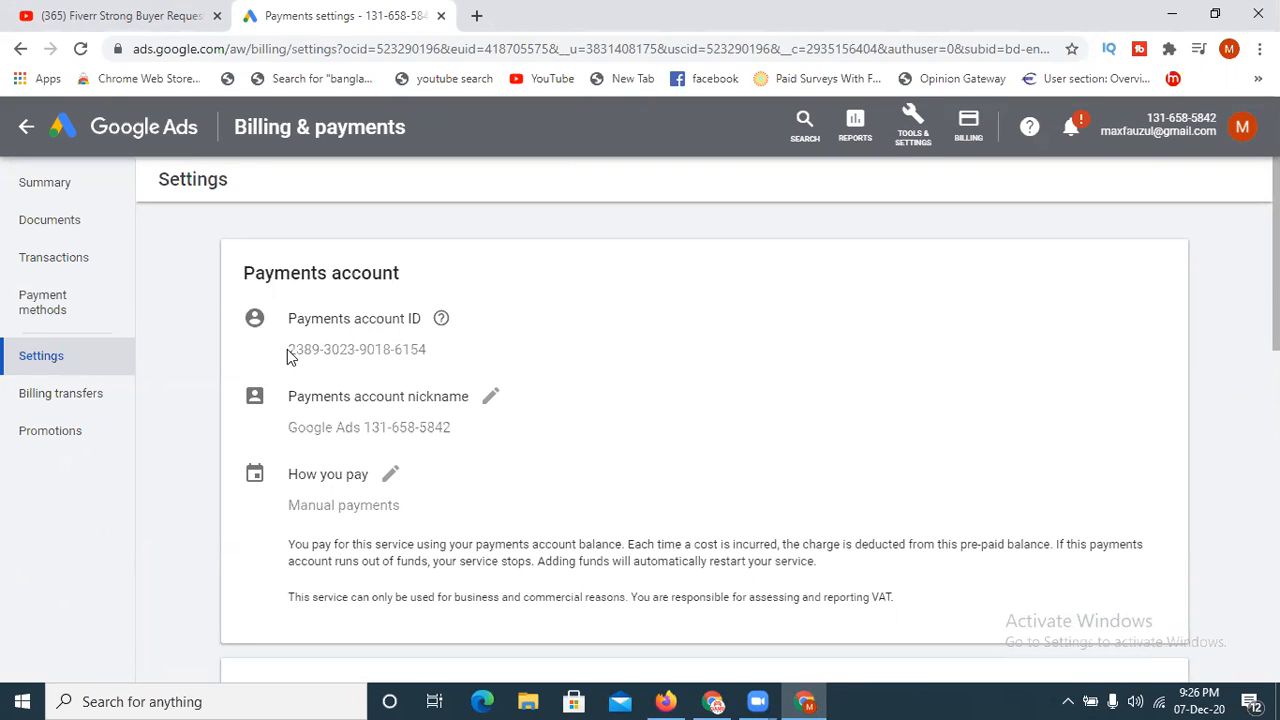
- Examine the payments account ID and nickname, and select Manual payments among the options for how to pay
left_click_drag(288, 357, 368, 352)
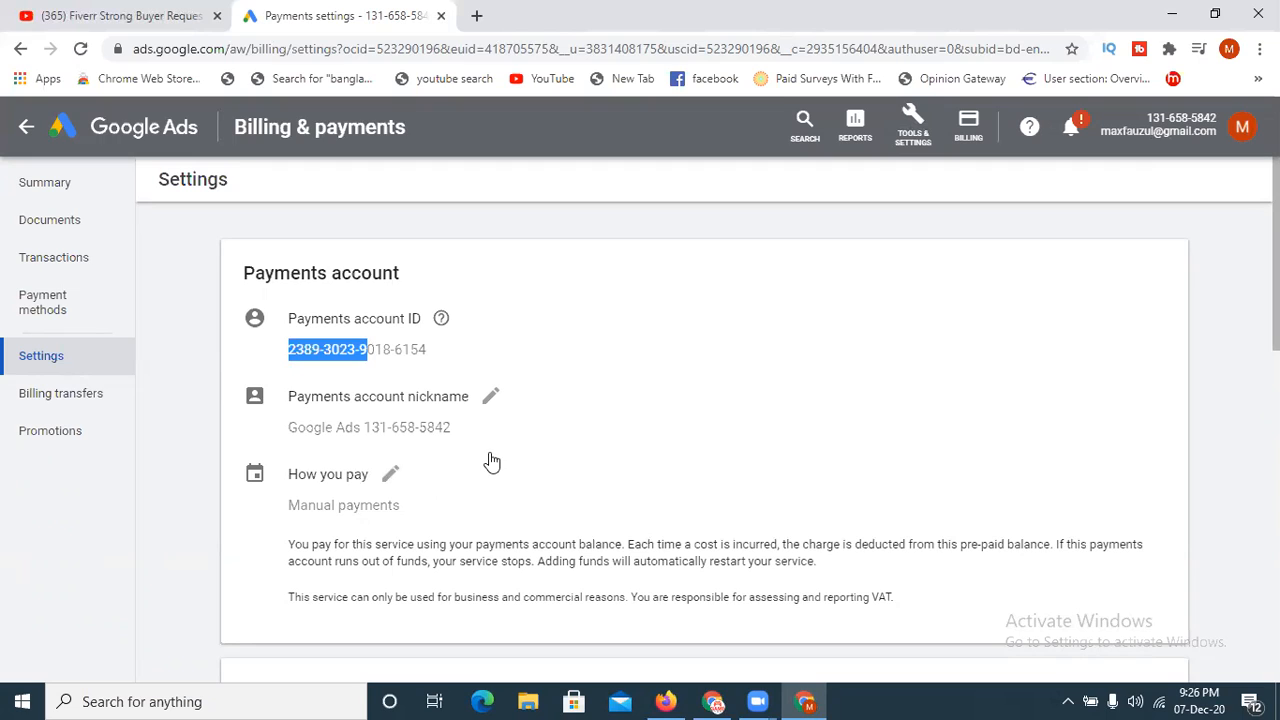
left_click(600, 436)
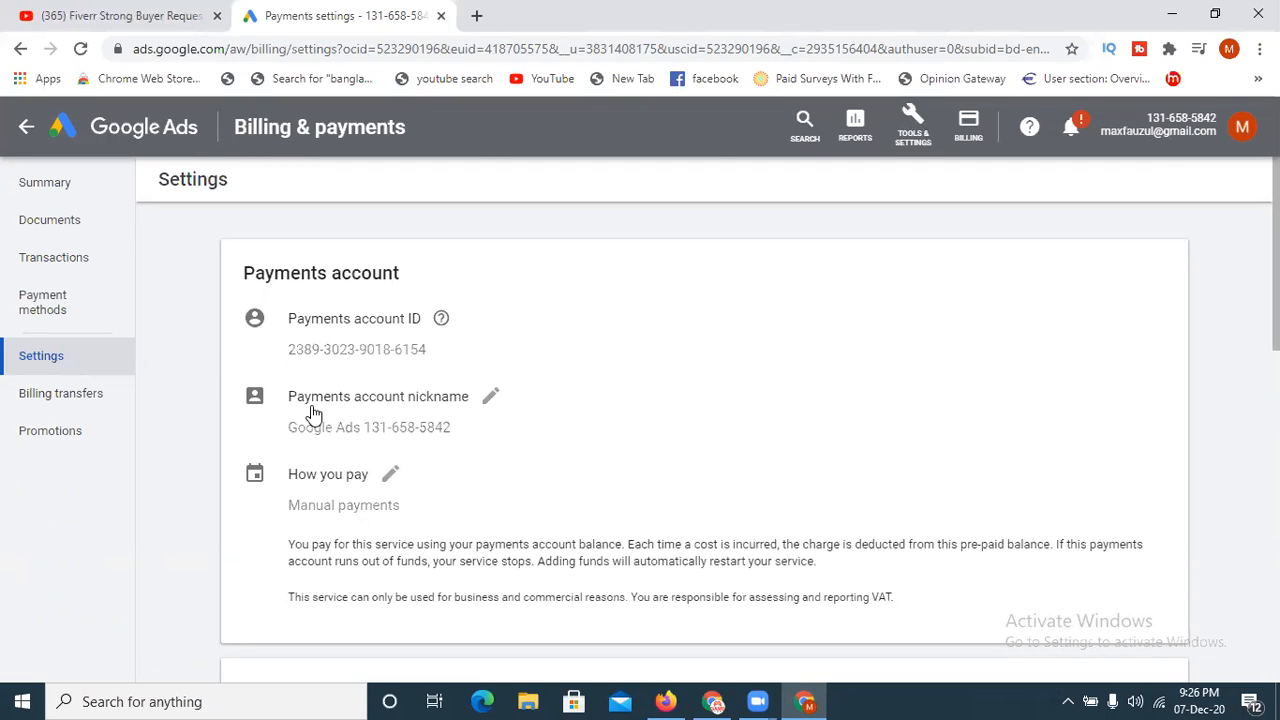
left_click(489, 398)
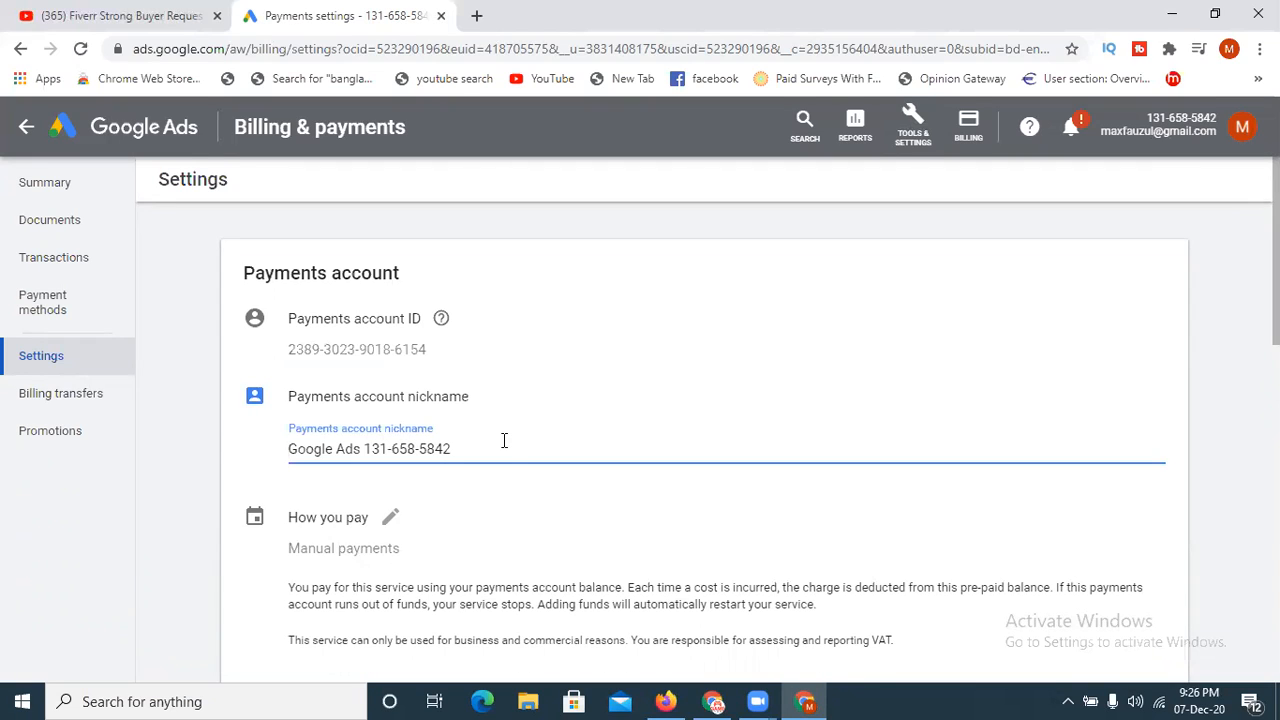
left_click_drag(477, 451, 290, 448)
left_click(503, 500)
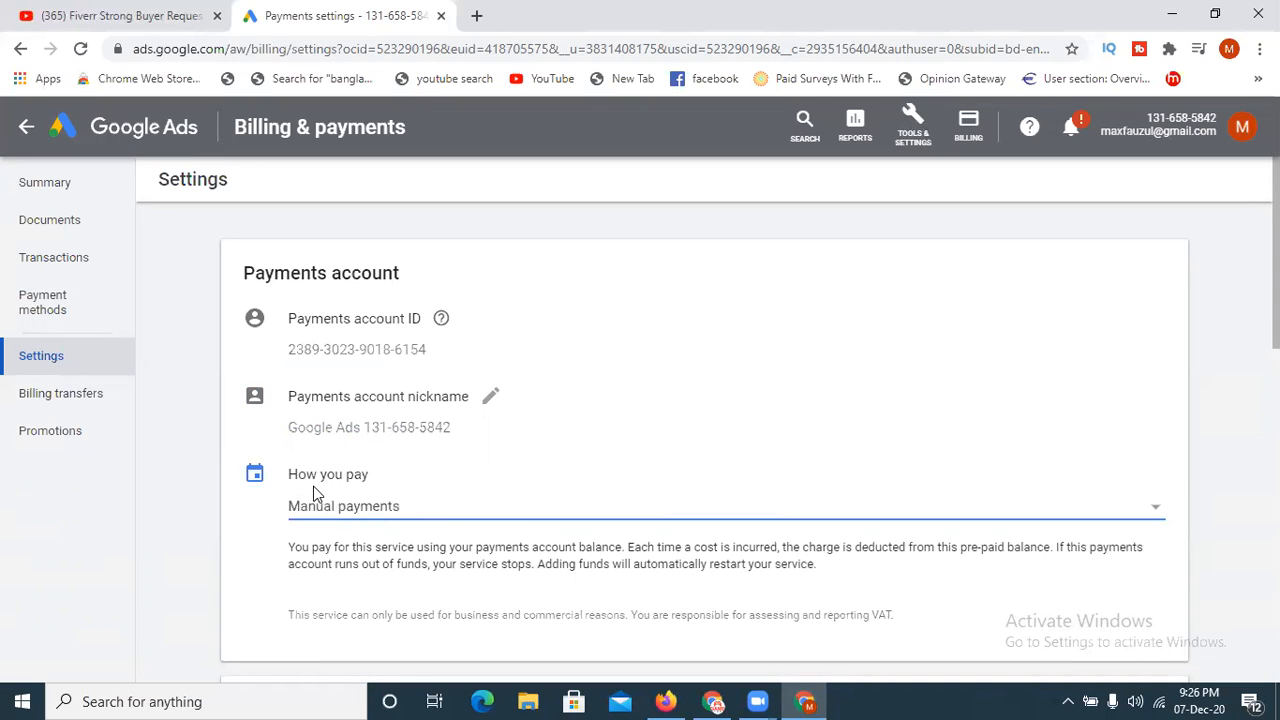
left_click(1157, 516)
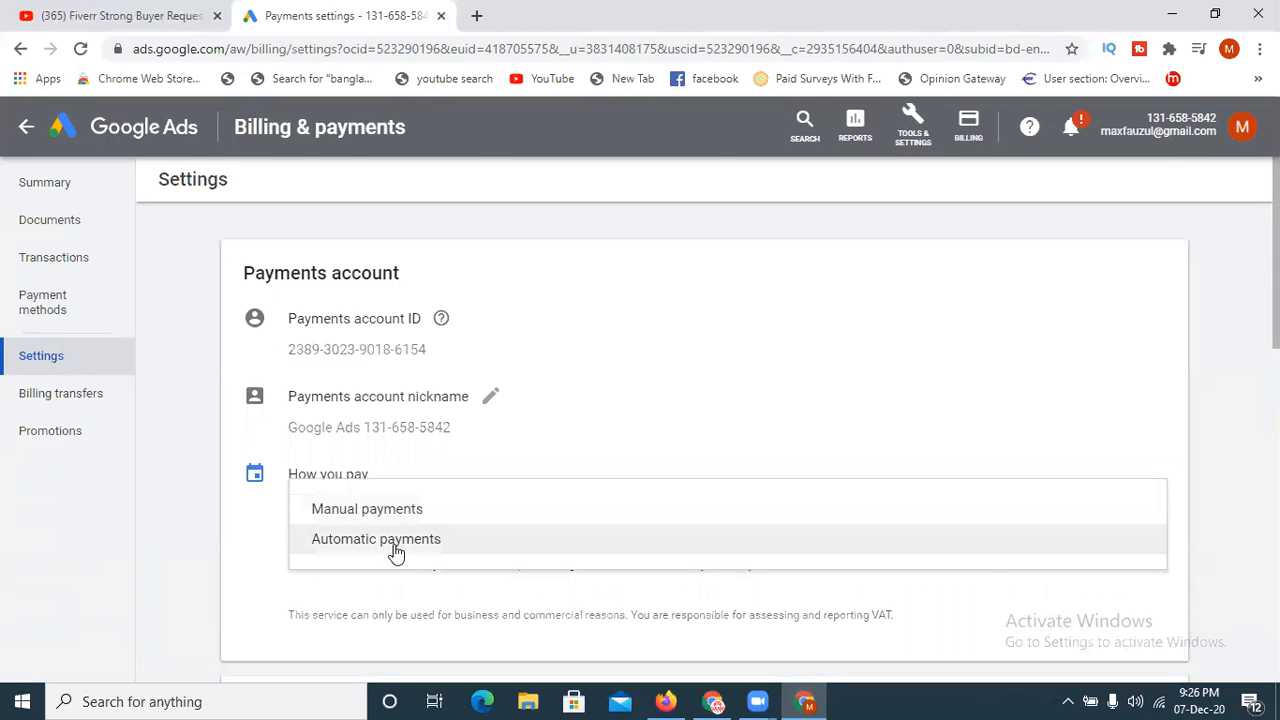
left_click(407, 510)
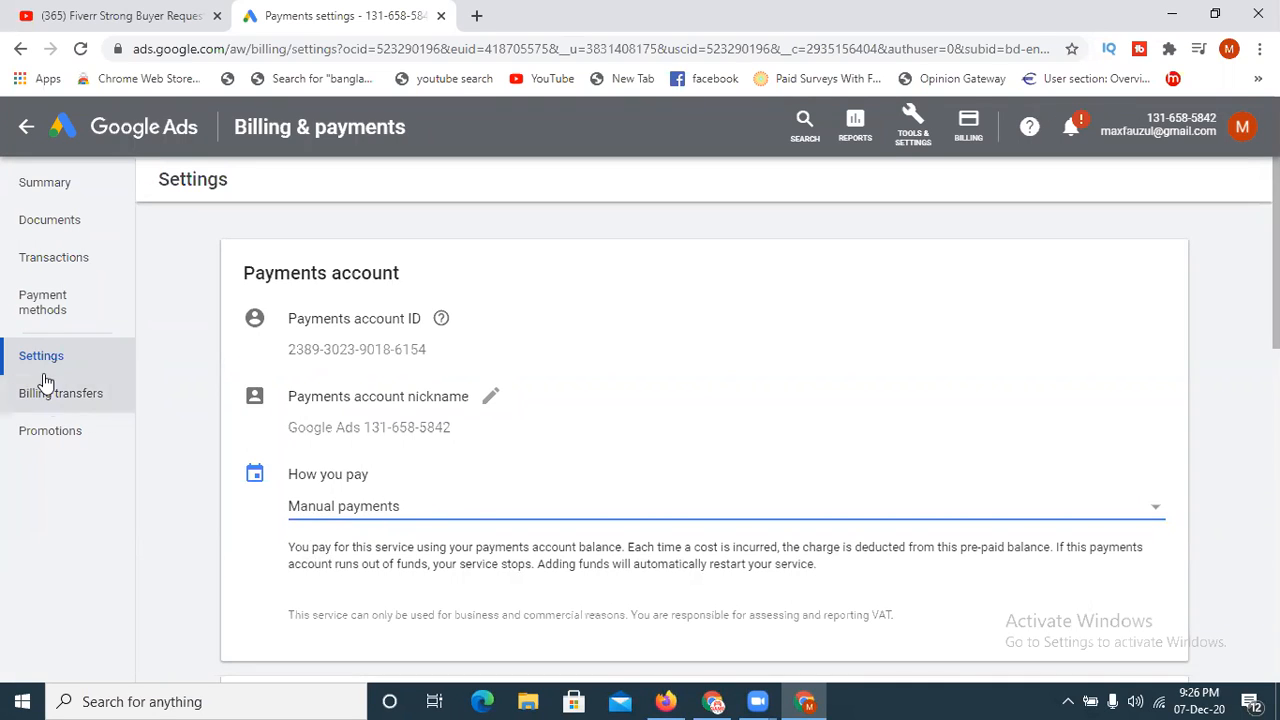
- Go to the account's payment methods and start adding a new credit or debit card
left_click(46, 312)
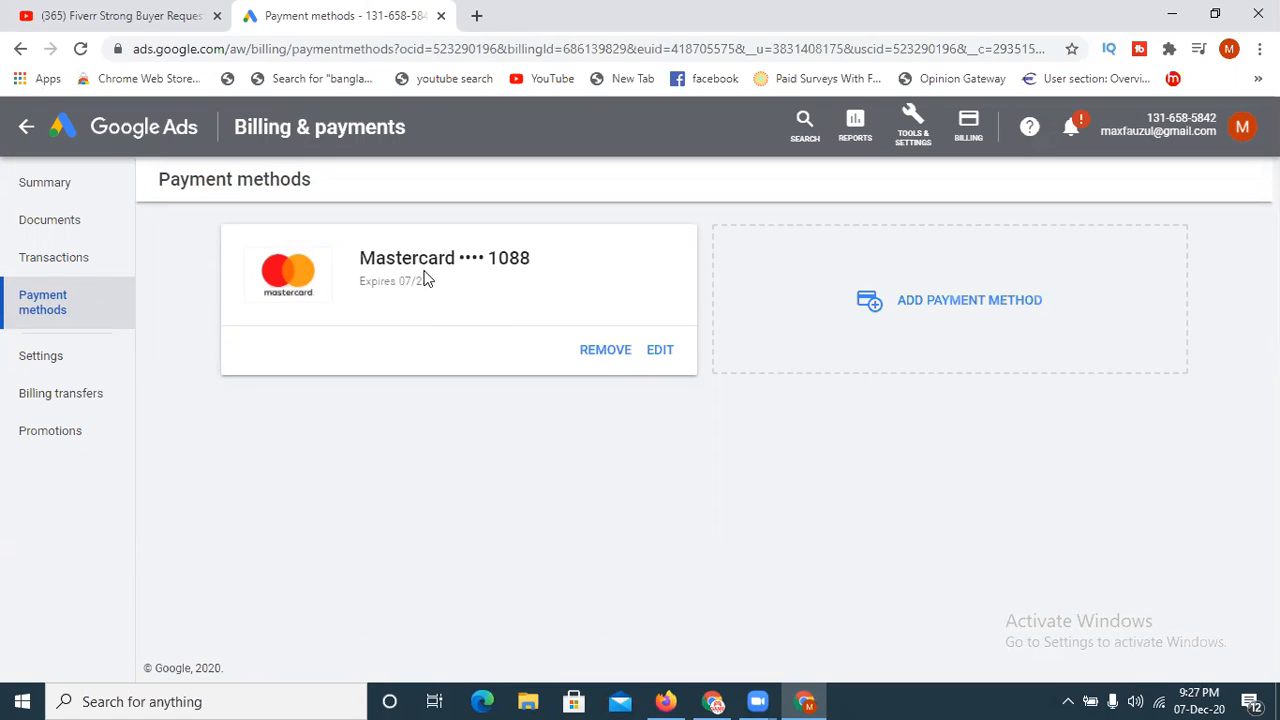
left_click(1246, 576)
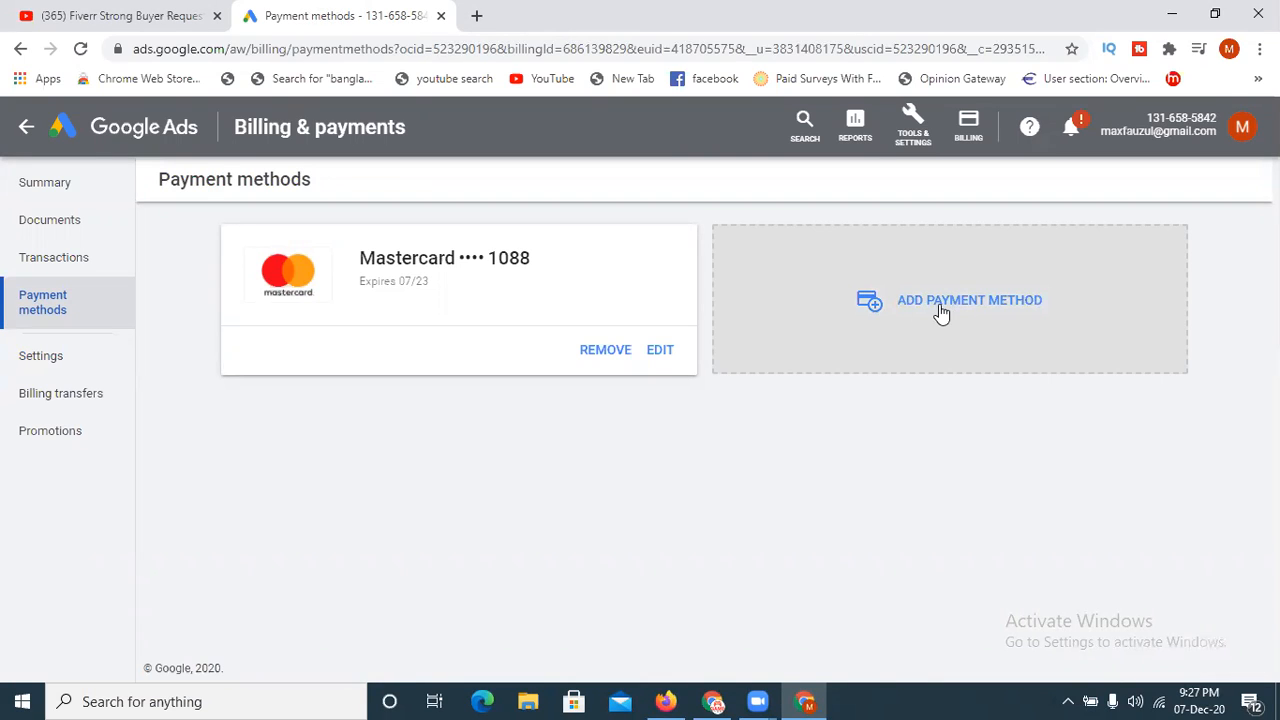
left_click(997, 305)
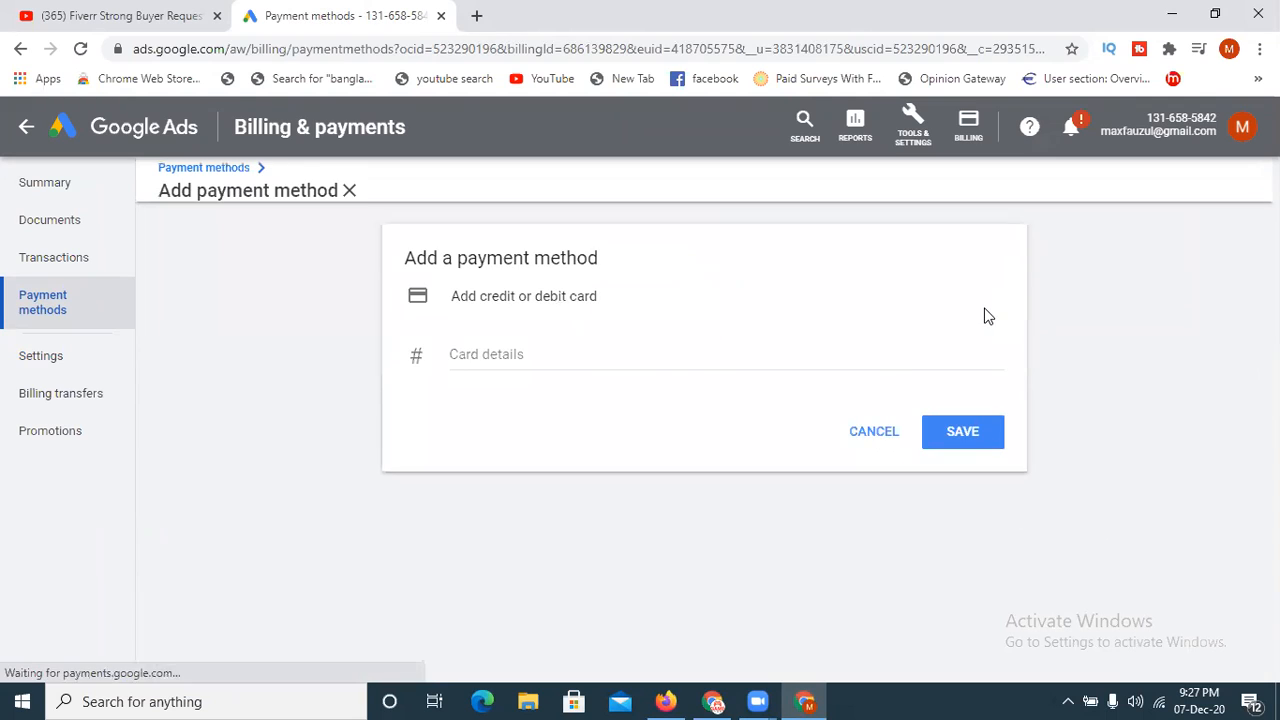
- Try entering a sample card number for the new payment method, and clear the card number field
left_click(486, 361)
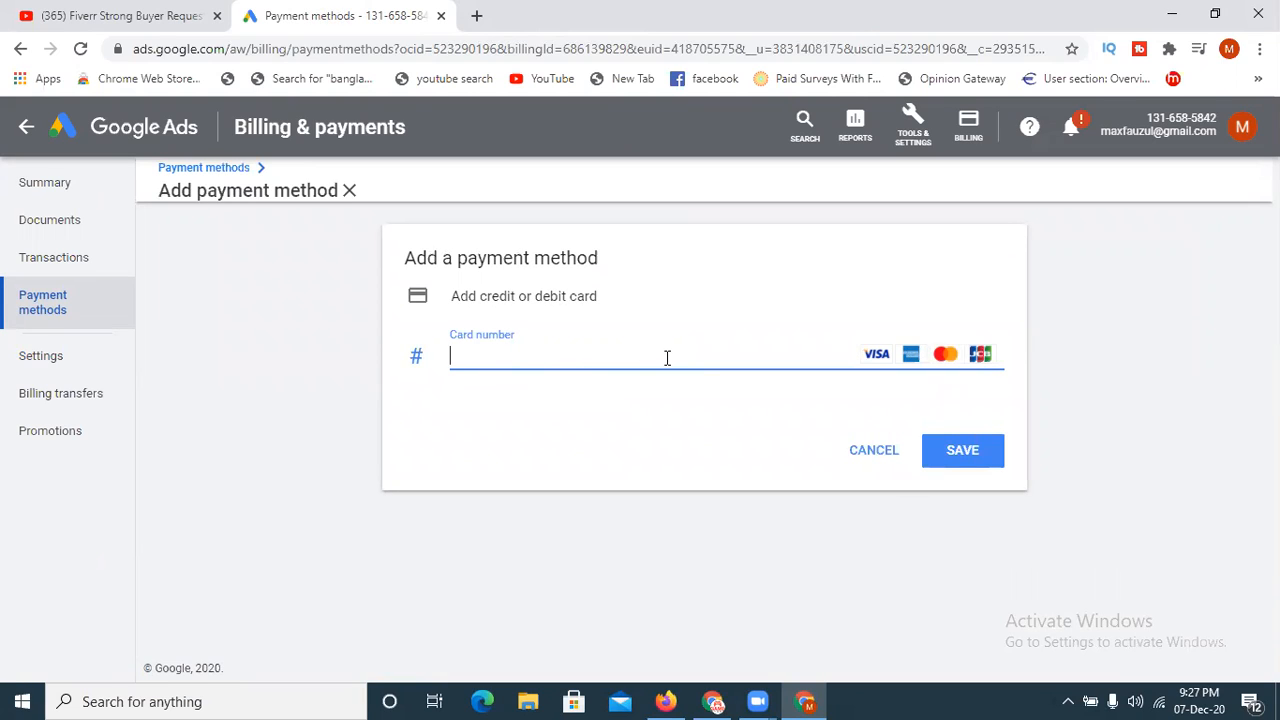
type("1234565432123456")
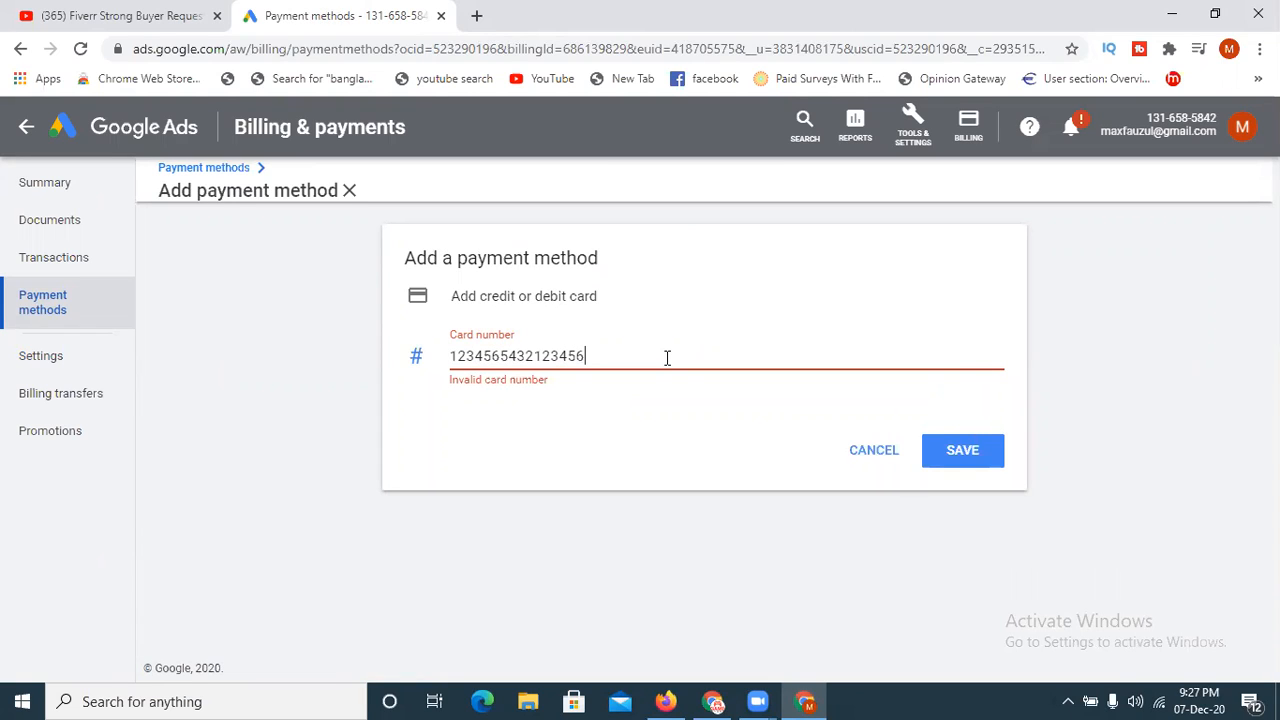
left_click_drag(600, 358, 416, 360)
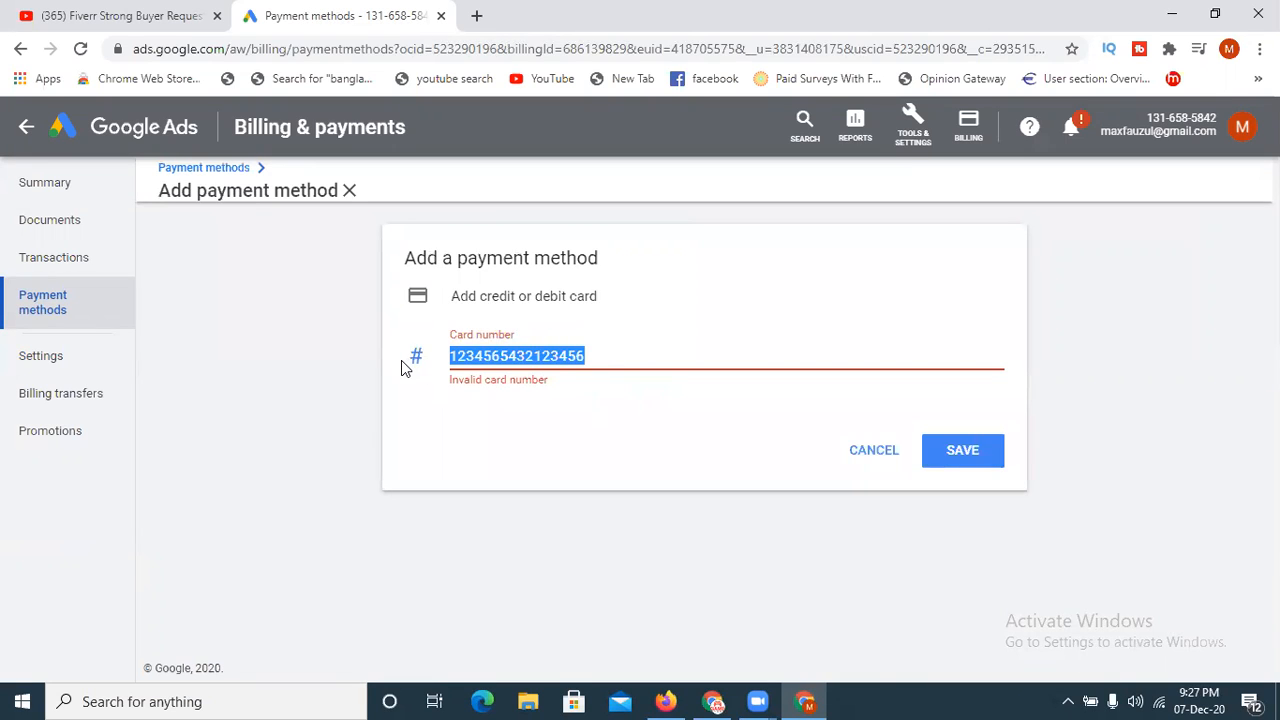
key("BackSpace")
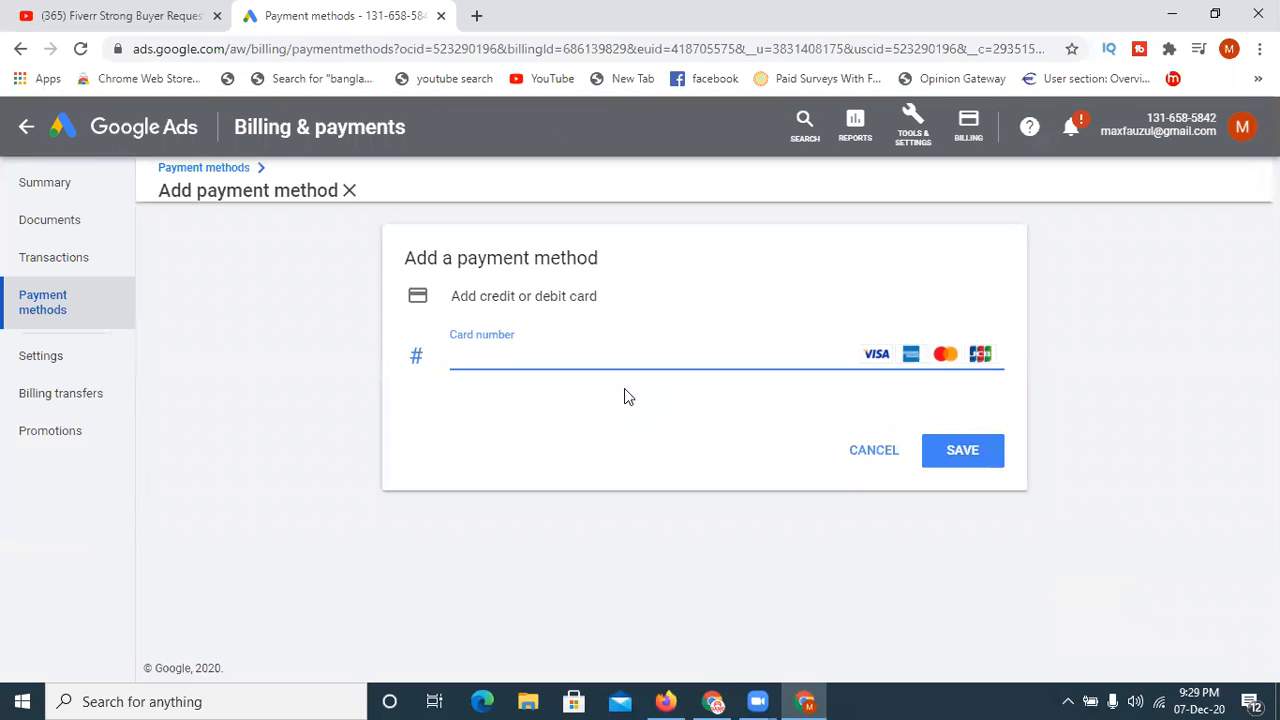
left_click(1246, 575)
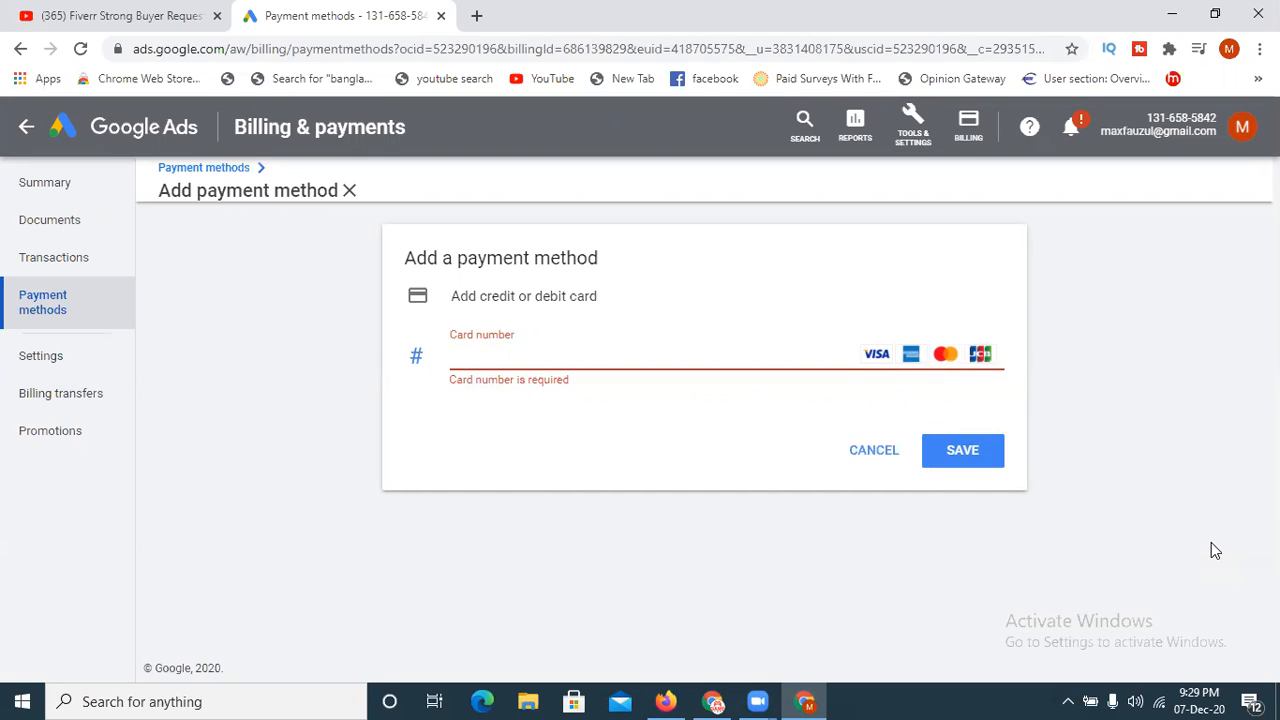
- Open the billing summary and check the account's remaining credit
left_click(68, 188)
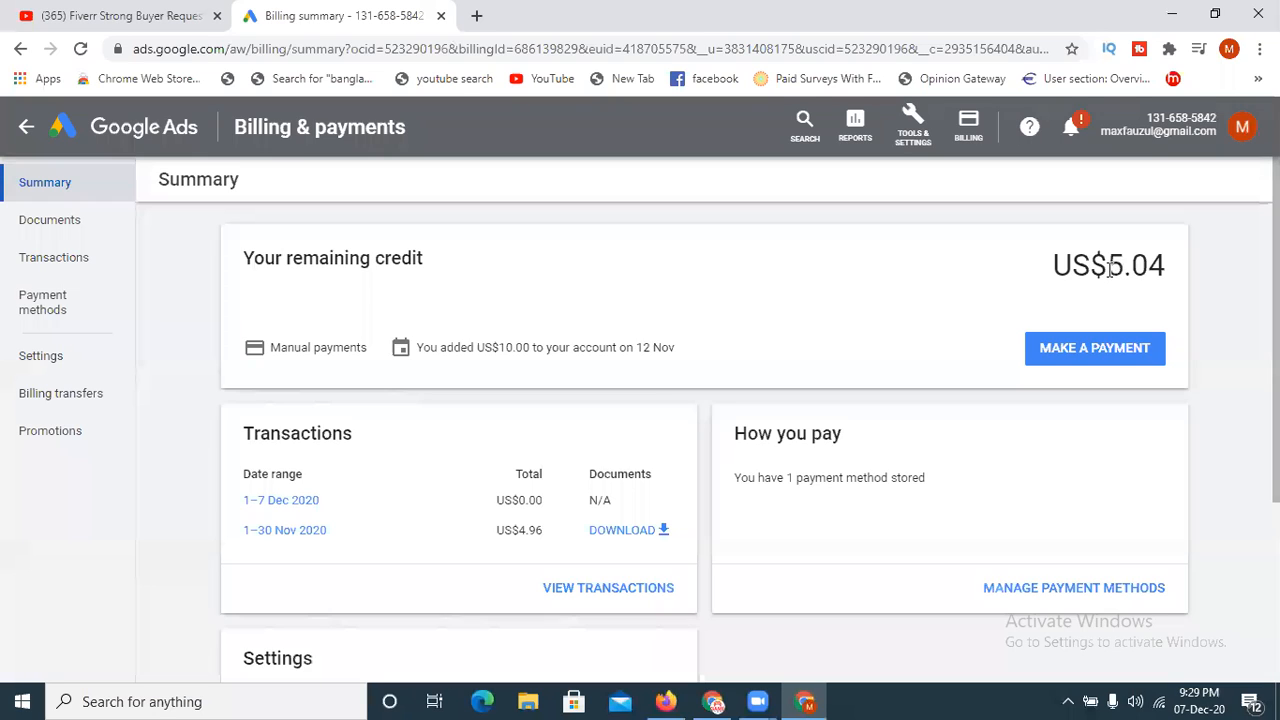
left_click_drag(1112, 268, 1171, 276)
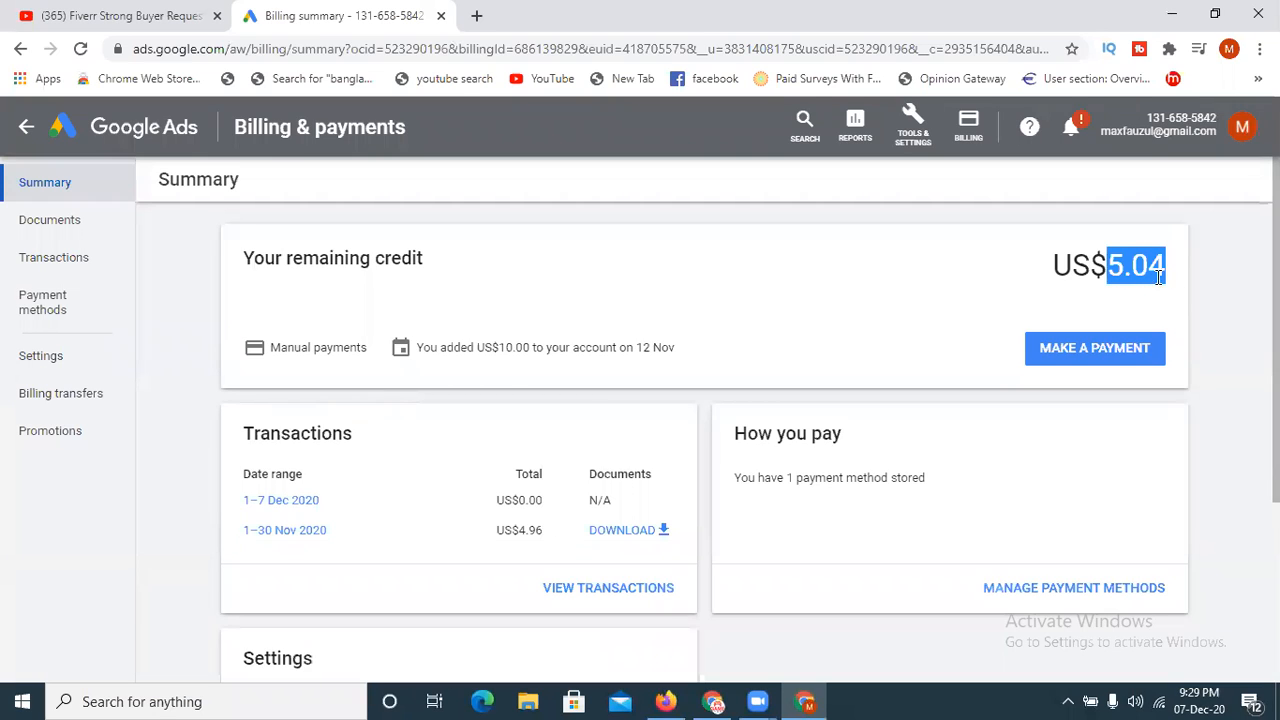
left_click(1148, 304)
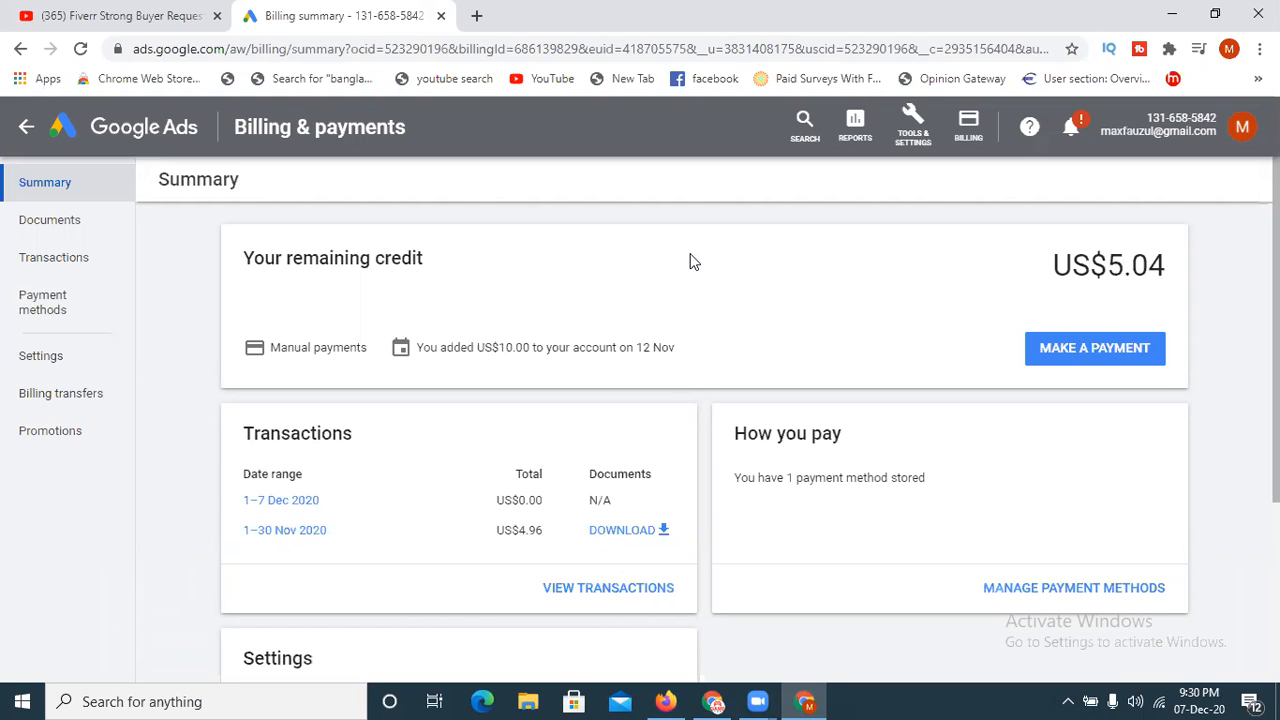
- Return to the account overview and start a new campaign without a goal's guidance
left_click(130, 135)
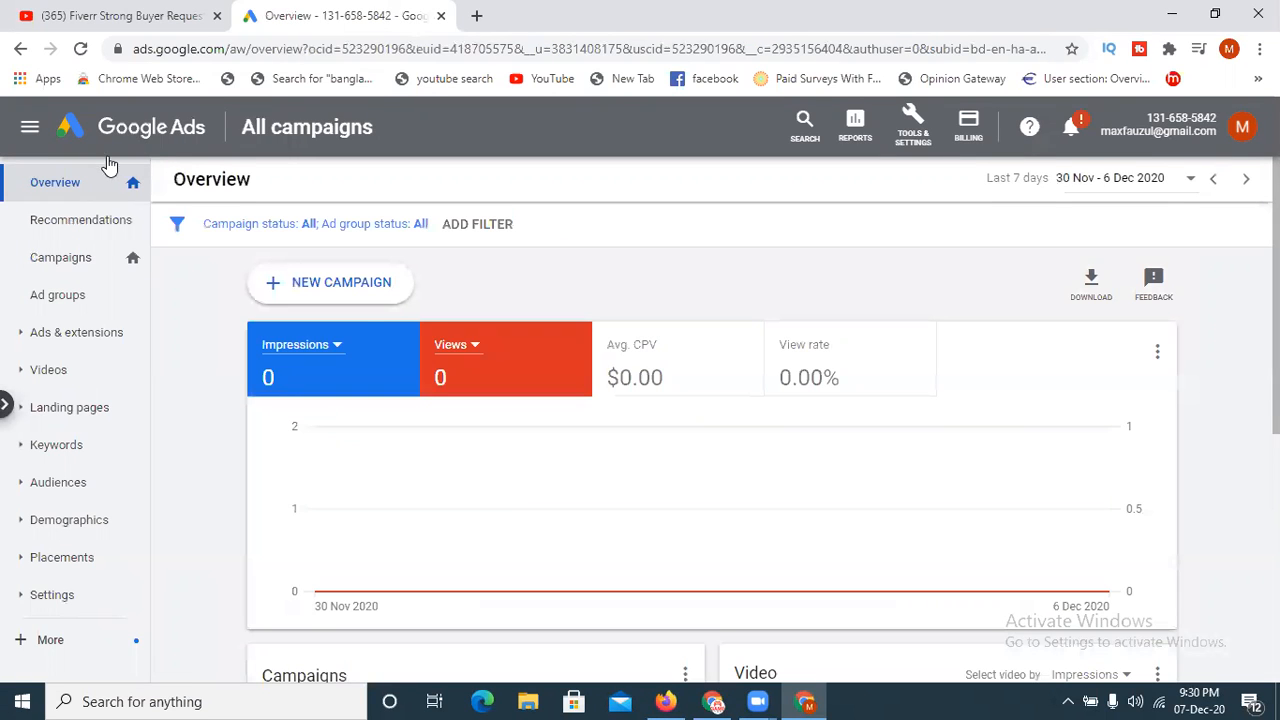
left_click(338, 290)
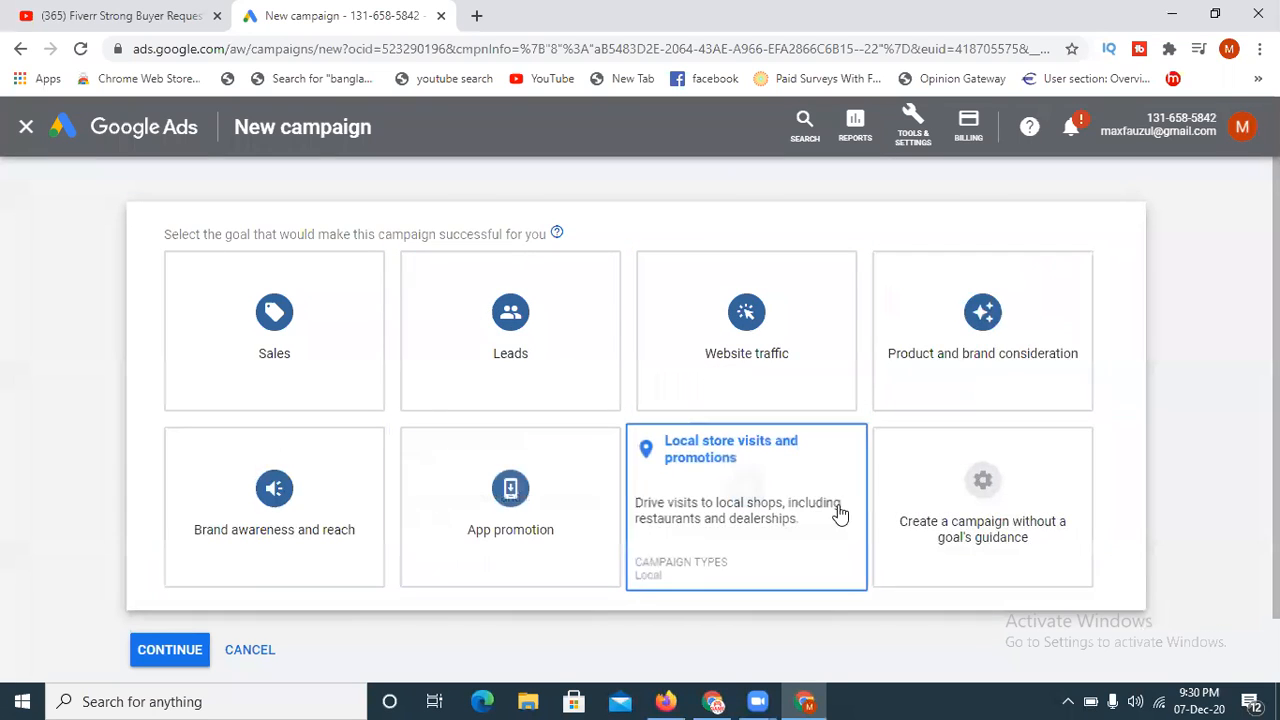
left_click(993, 517)
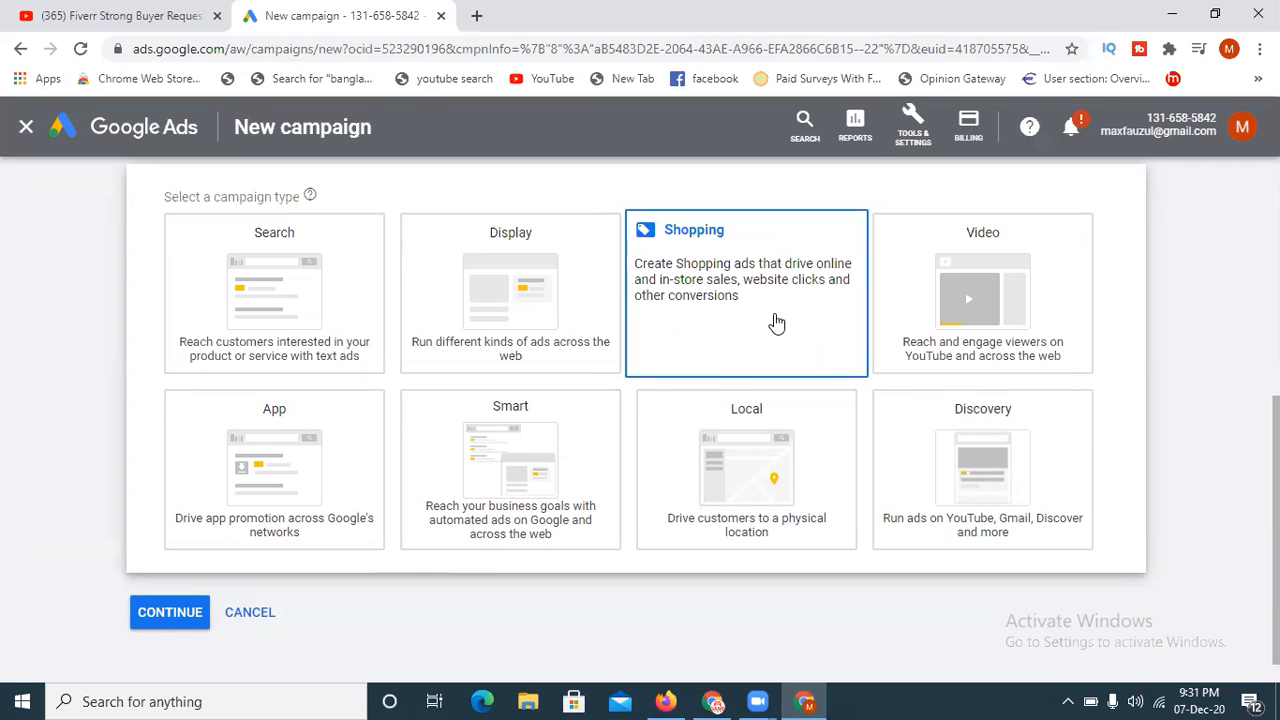
- Select Video as the campaign type for the new campaign
scroll(640, 420, "up", 3)
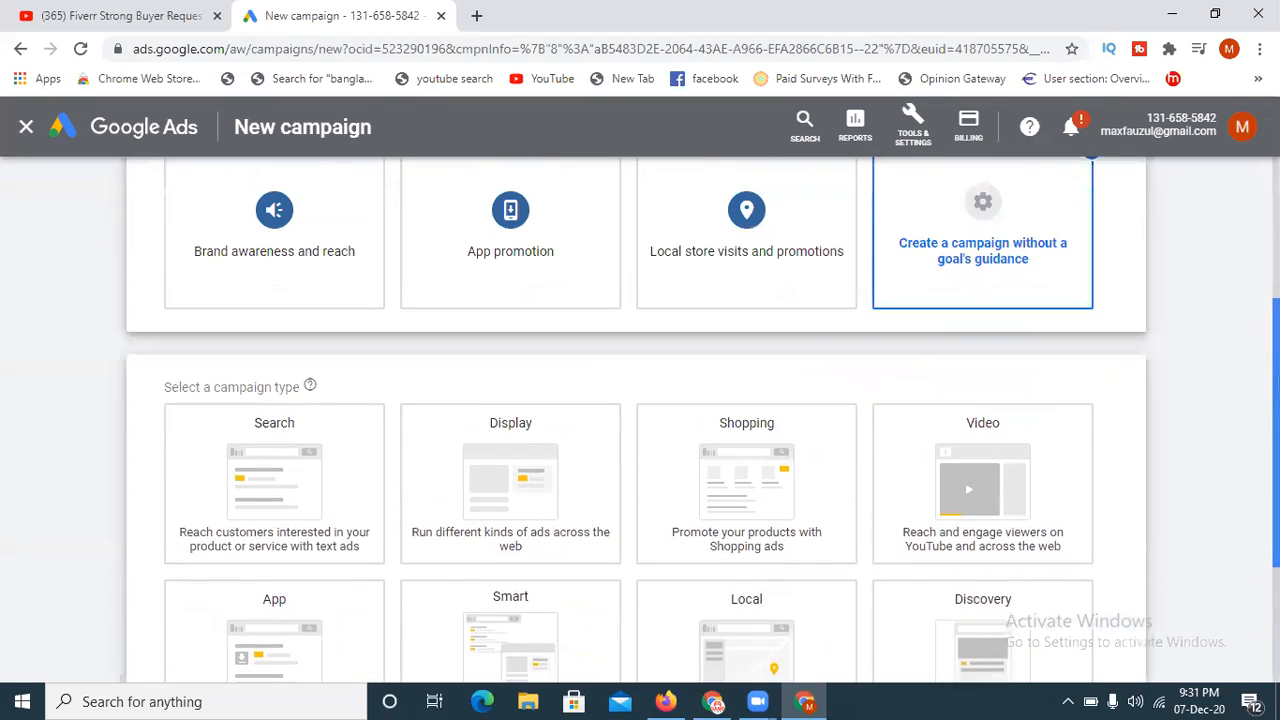
scroll(756, 270, "up", 1)
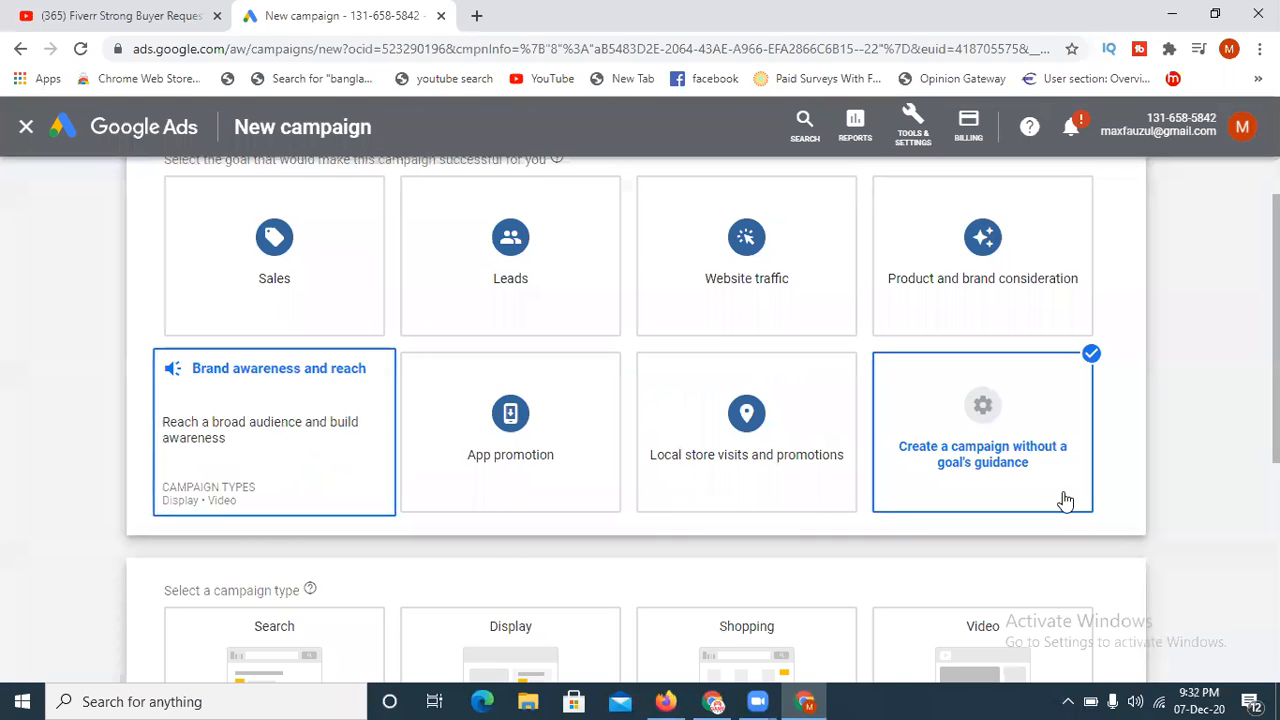
left_click_drag(1277, 425, 1277, 465)
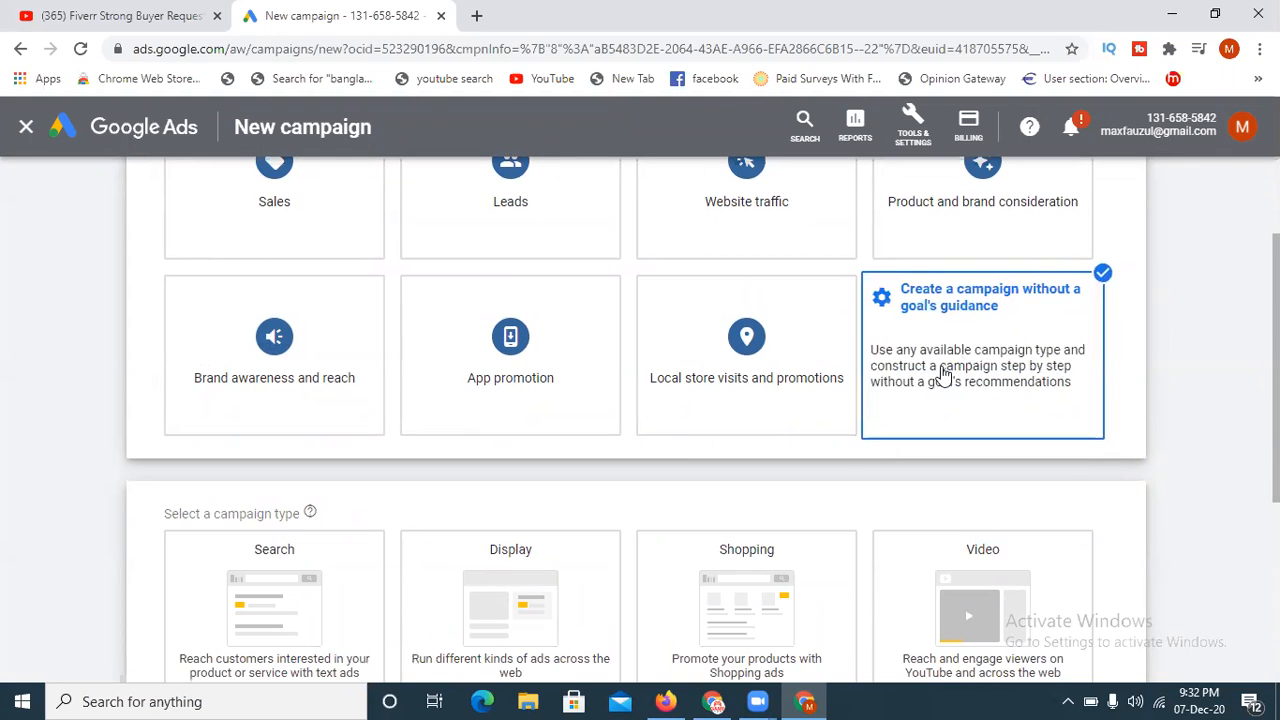
left_click_drag(1277, 465, 1277, 565)
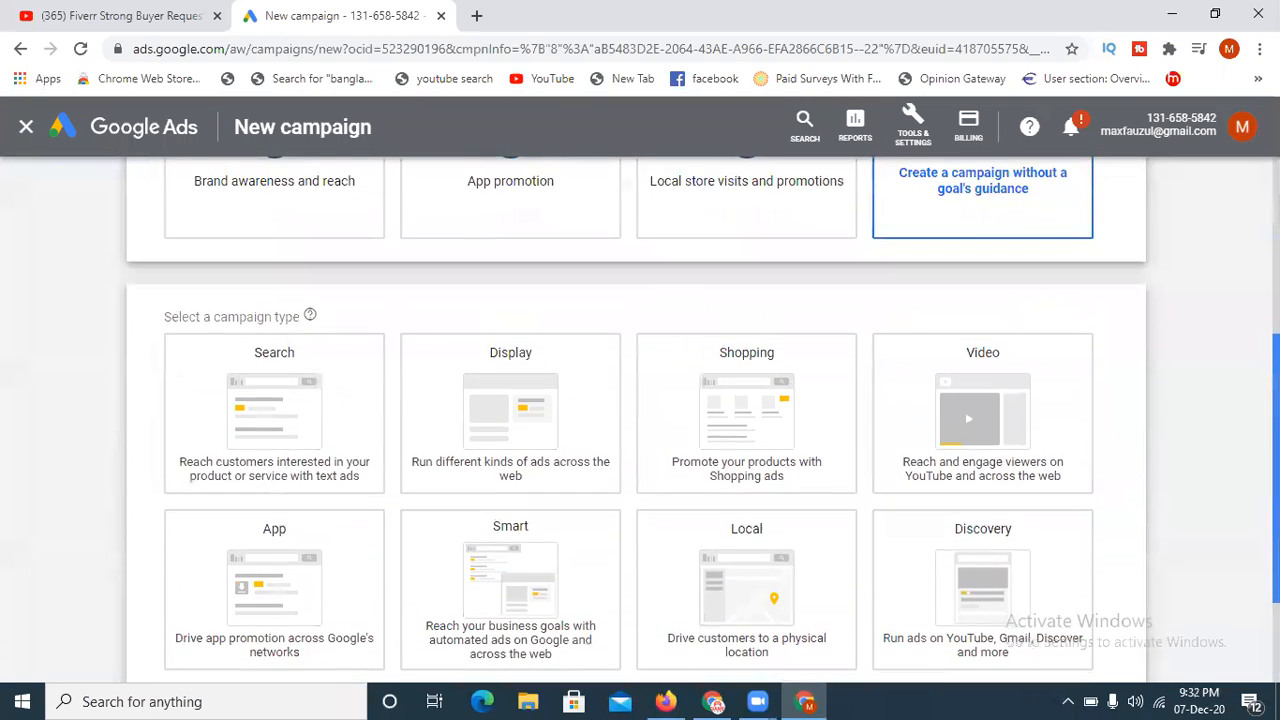
left_click(945, 418)
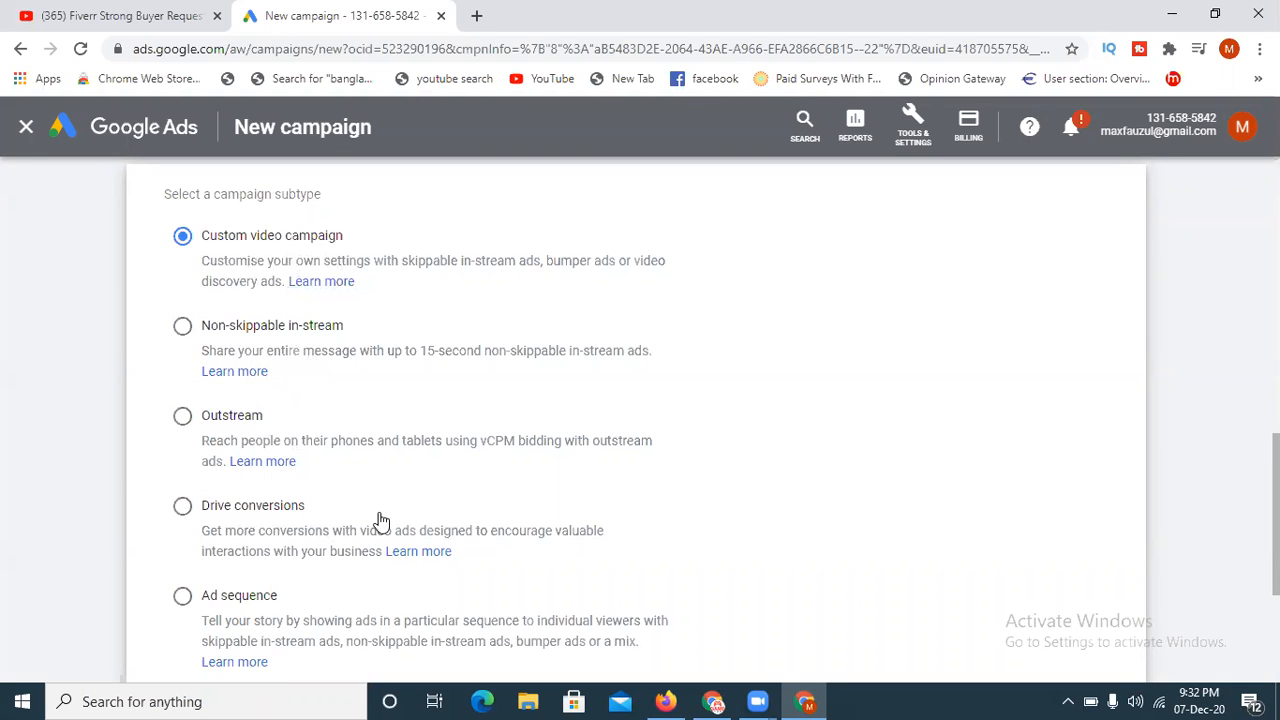
- Review the campaign subtypes, keep Custom video campaign selected, and continue to the campaign settings
left_click_drag(1277, 548, 1277, 607)
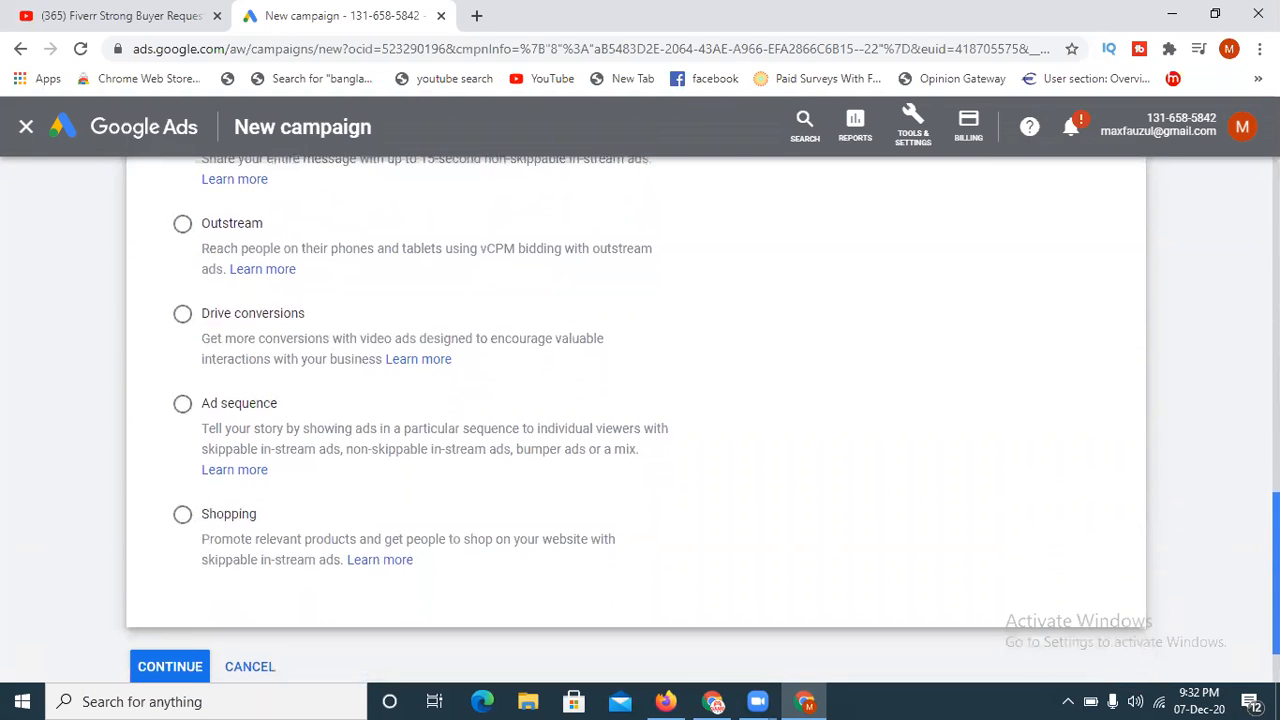
scroll(283, 449, "up", 2)
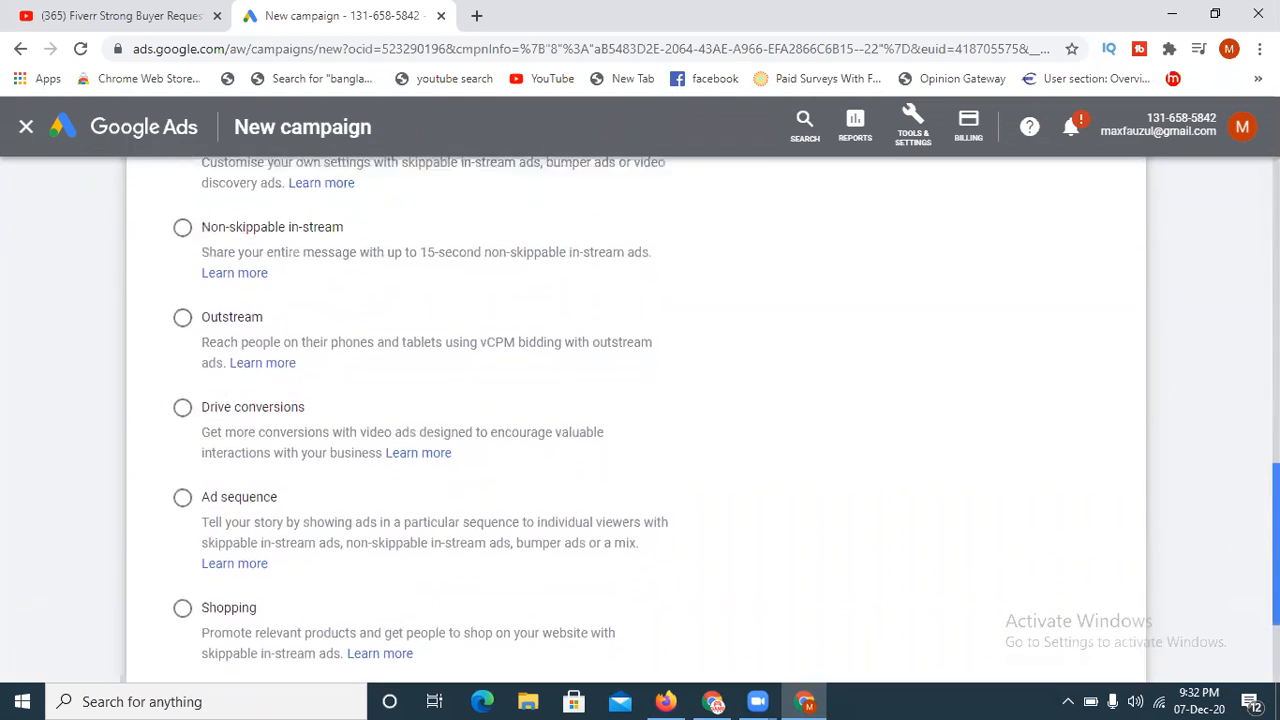
scroll(280, 490, "up", 2)
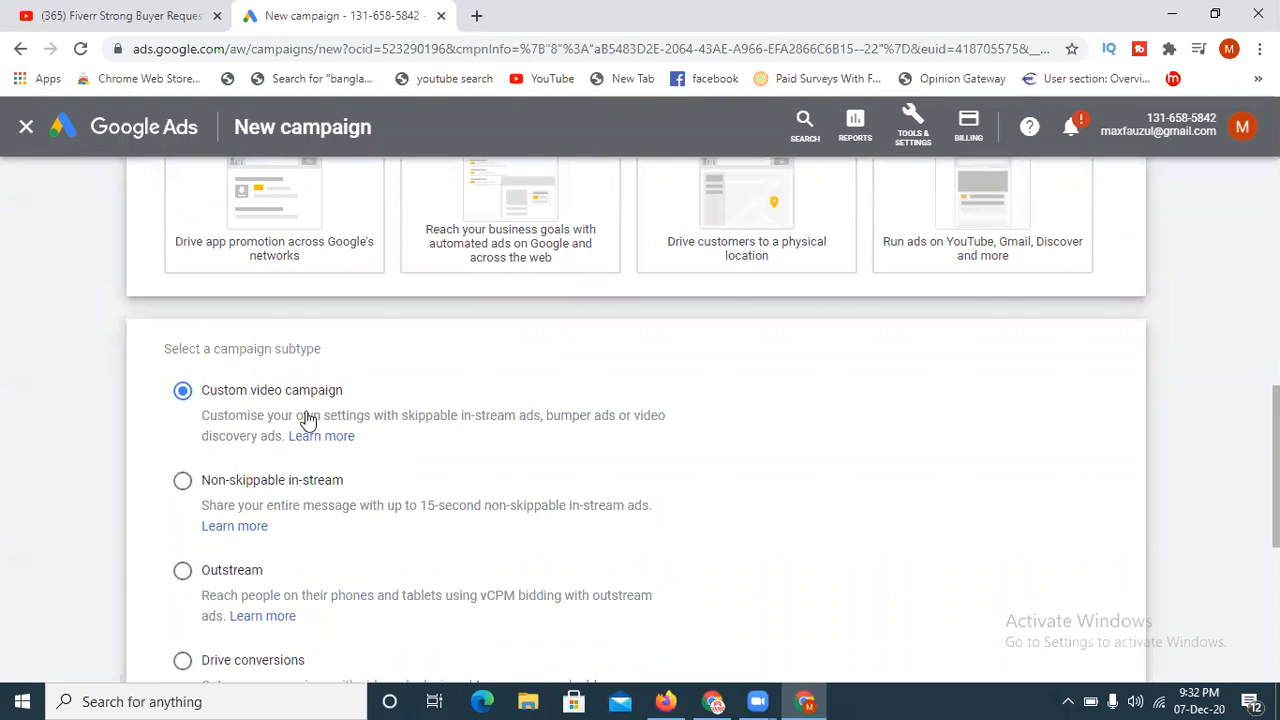
scroll(1275, 470, "down", 5)
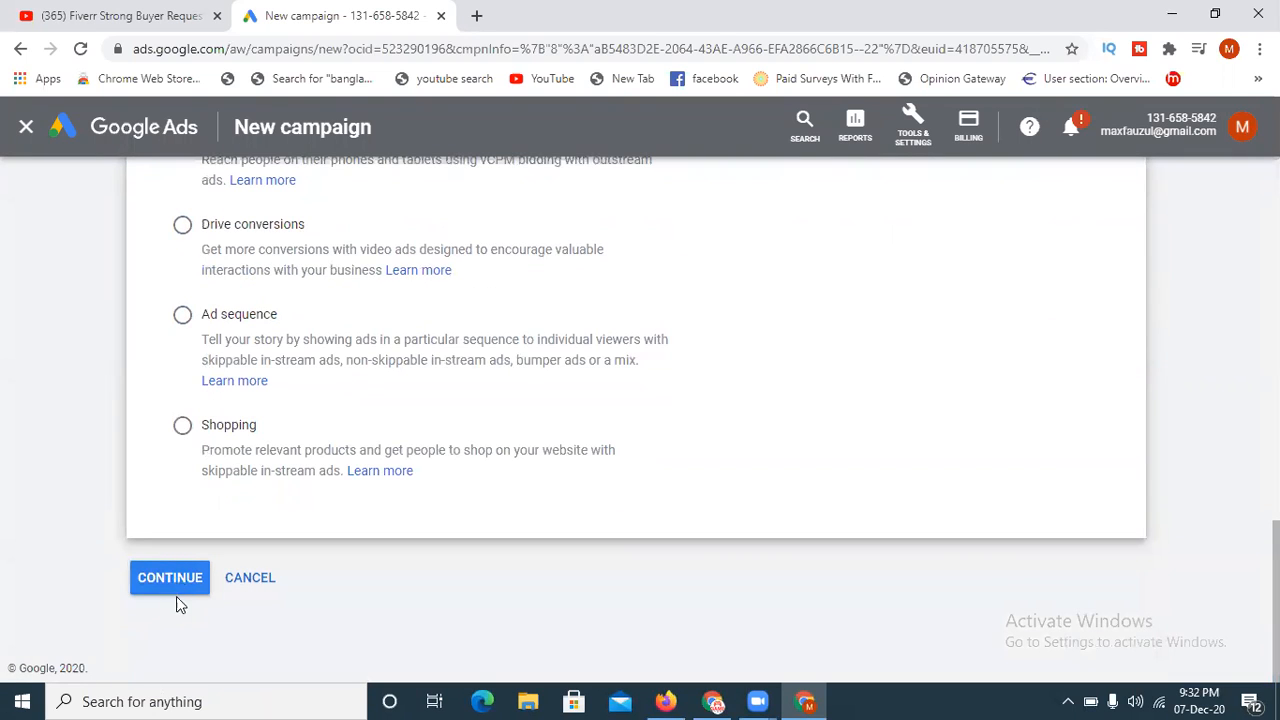
left_click(172, 590)
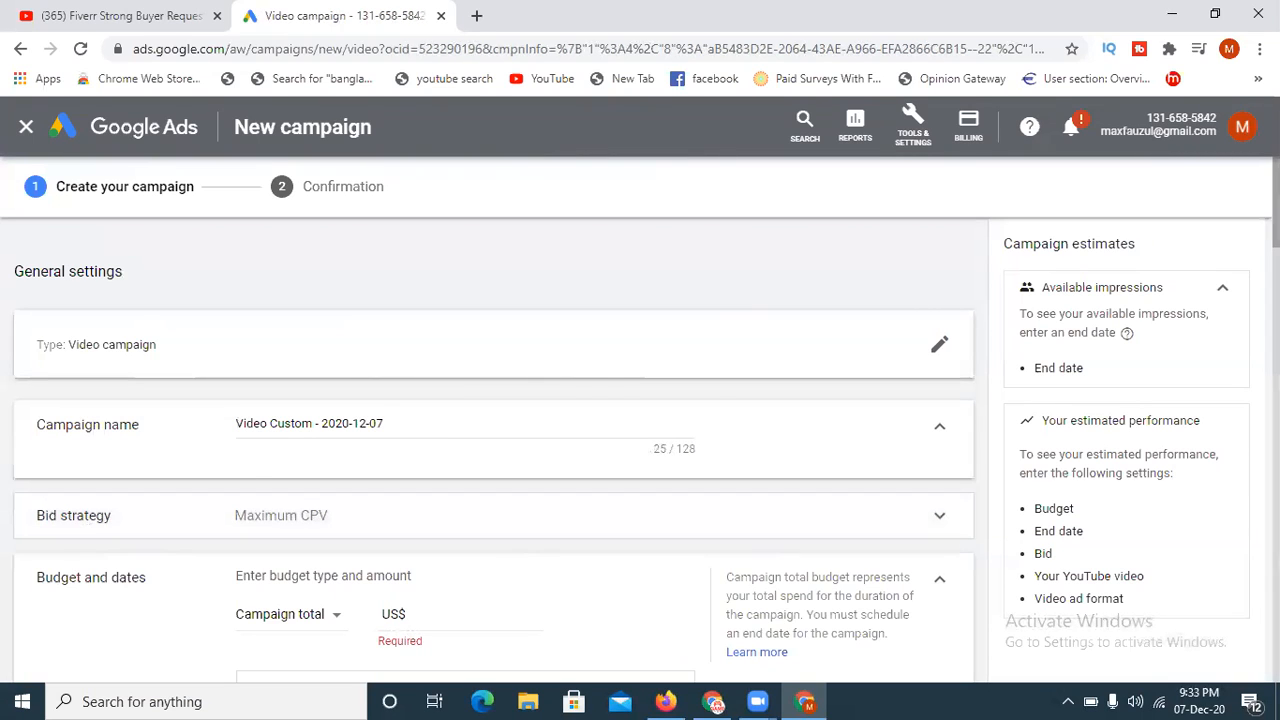
- Examine the campaign setup form from budget, locations and languages through ad group targeting to the YouTube video section
scroll(549, 383, "down", 2)
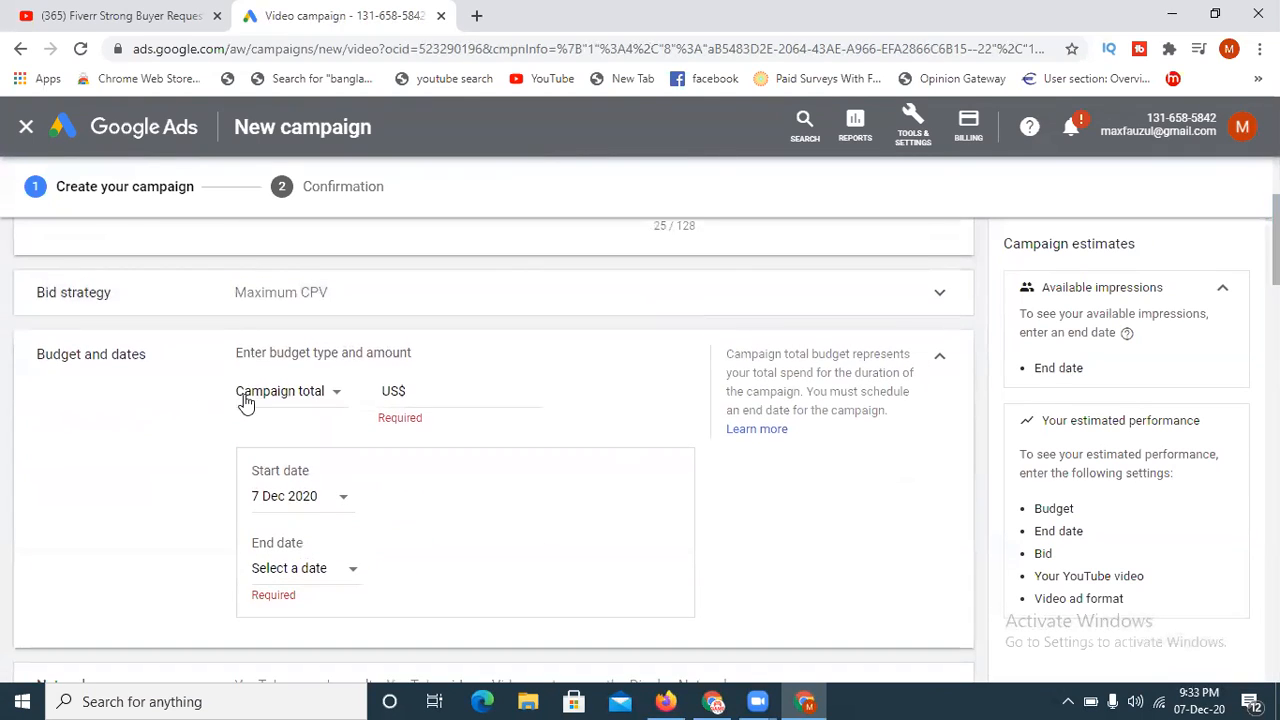
scroll(317, 368, "down", 3)
scroll(317, 368, "up", 2)
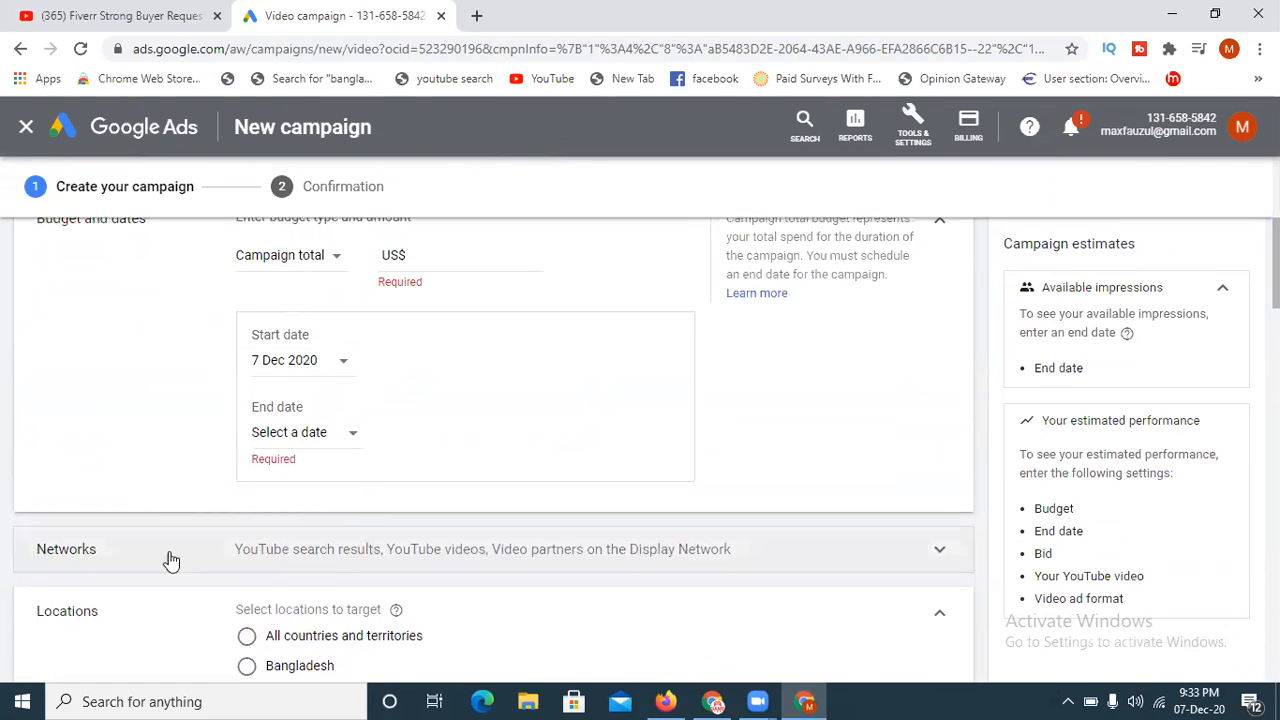
scroll(493, 450, "down", 4)
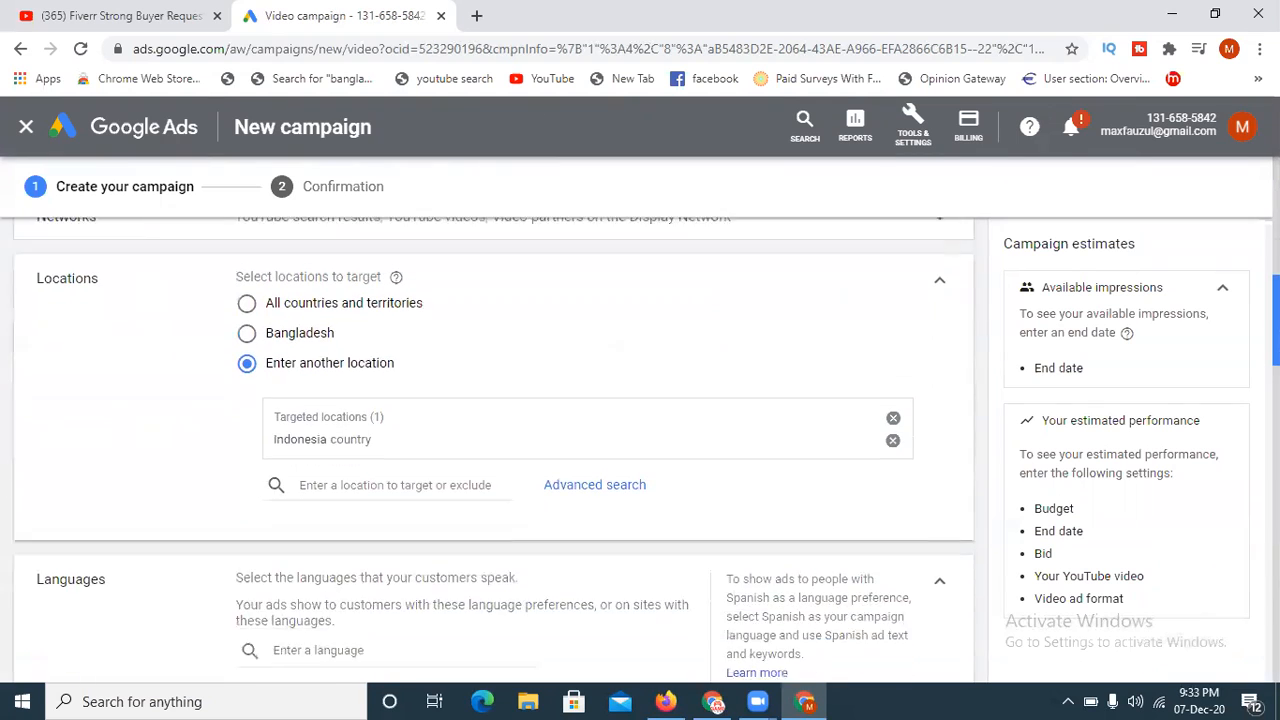
scroll(443, 574, "down", 1)
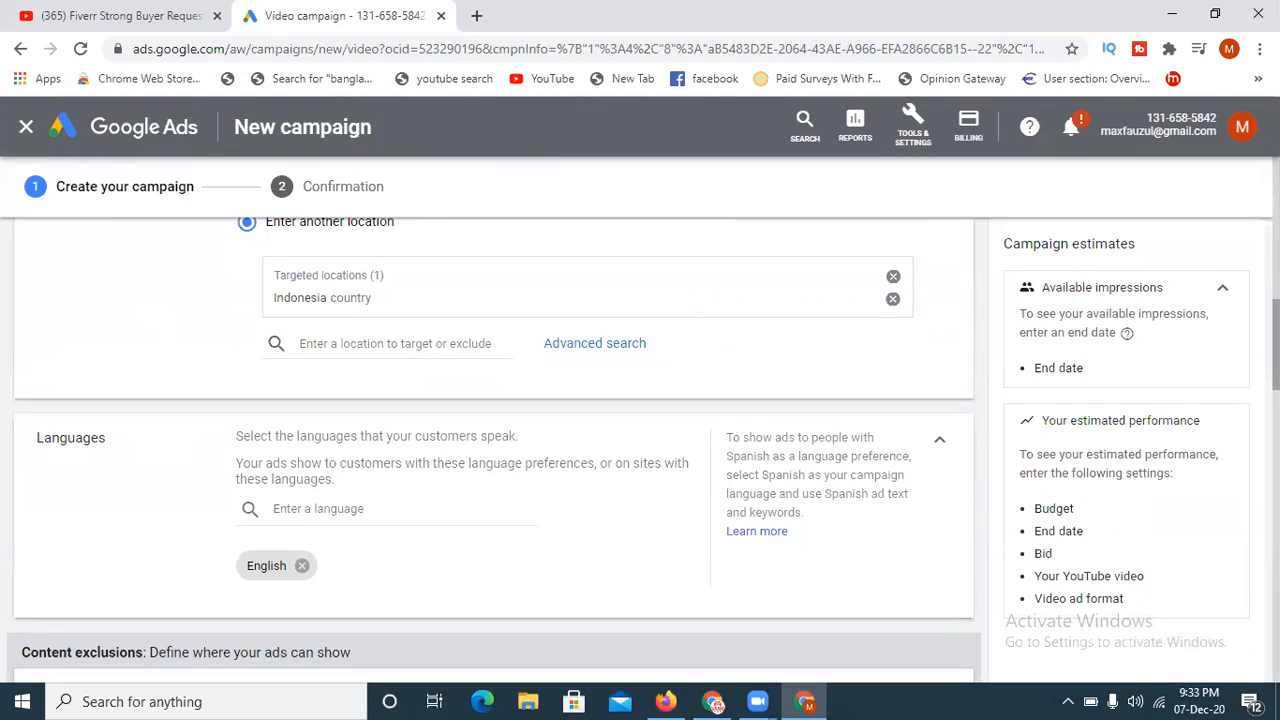
scroll(493, 450, "down", 3)
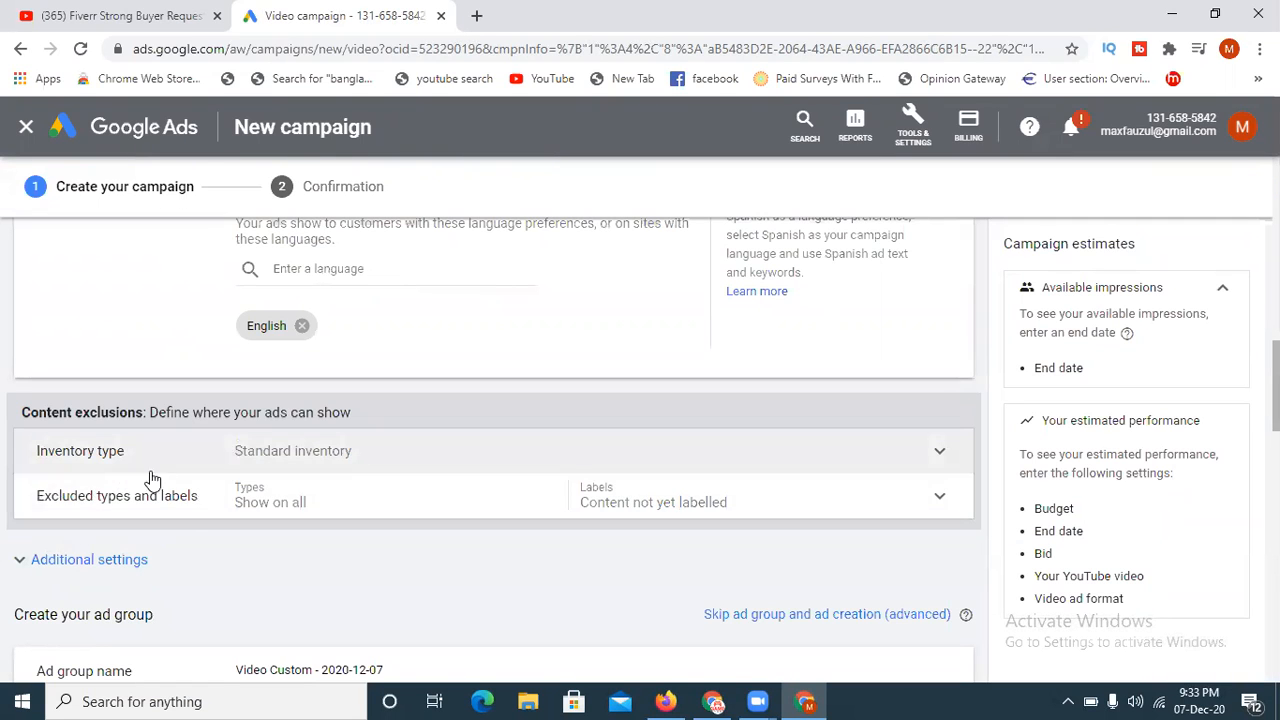
scroll(751, 546, "down", 2)
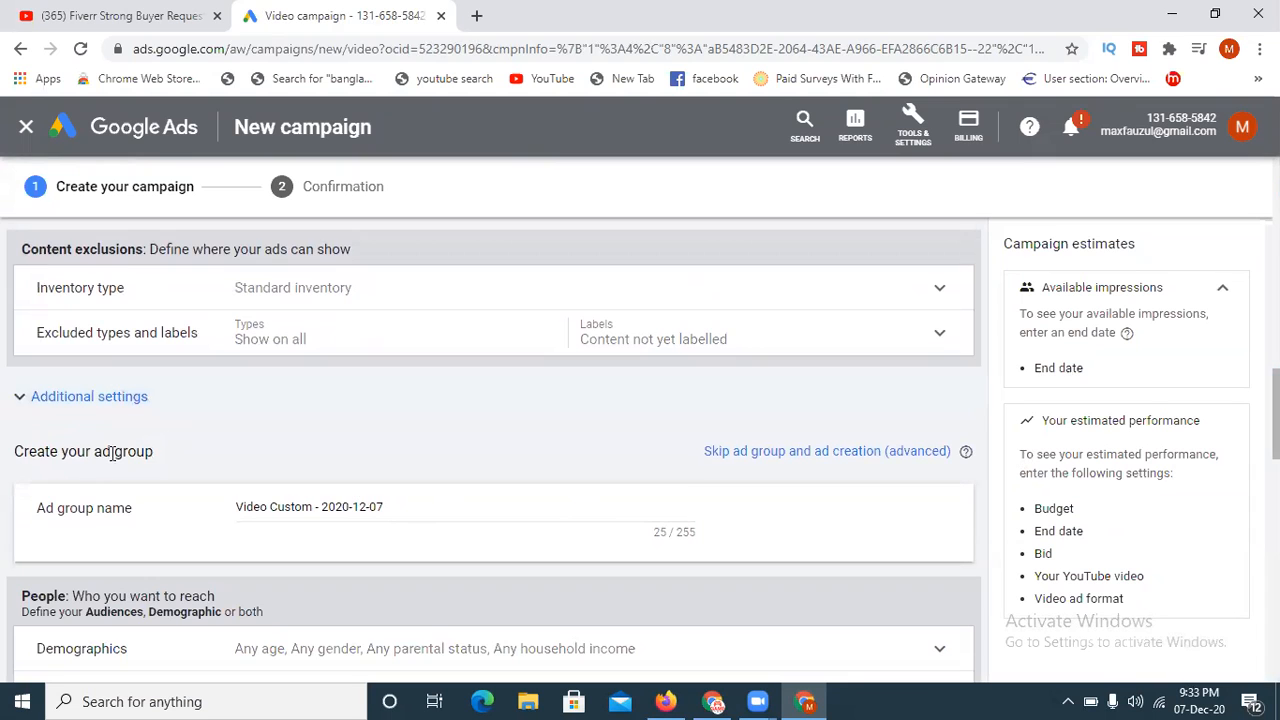
scroll(494, 450, "down", 3)
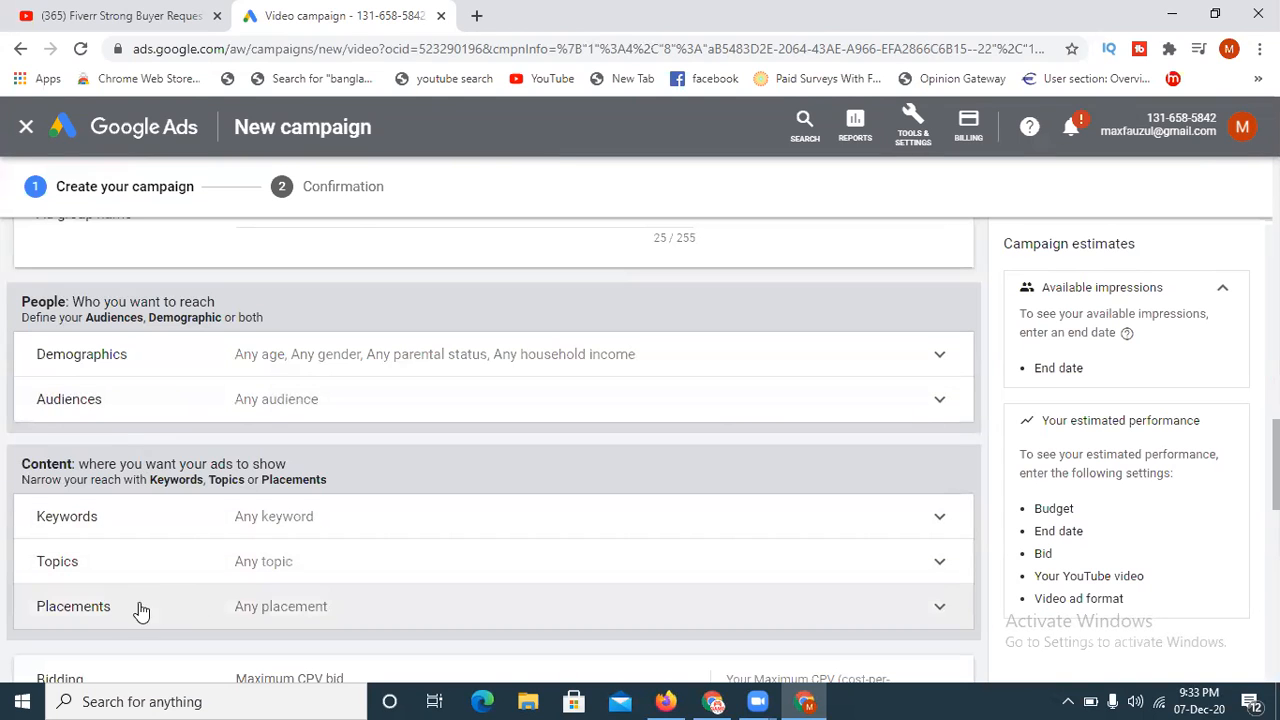
scroll(494, 450, "down", 7)
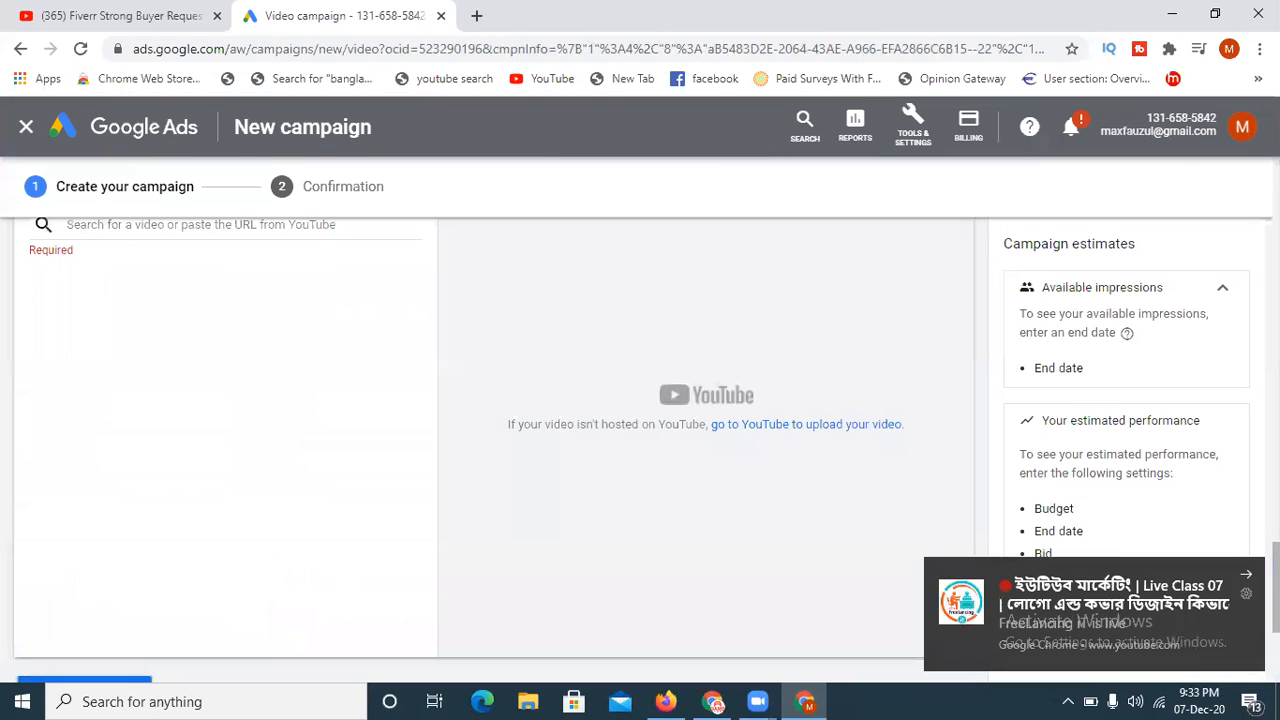
- Replace the default campaign name with "My Ad campaign", correcting the misspelled last word
left_click_drag(1276, 588, 1276, 241)
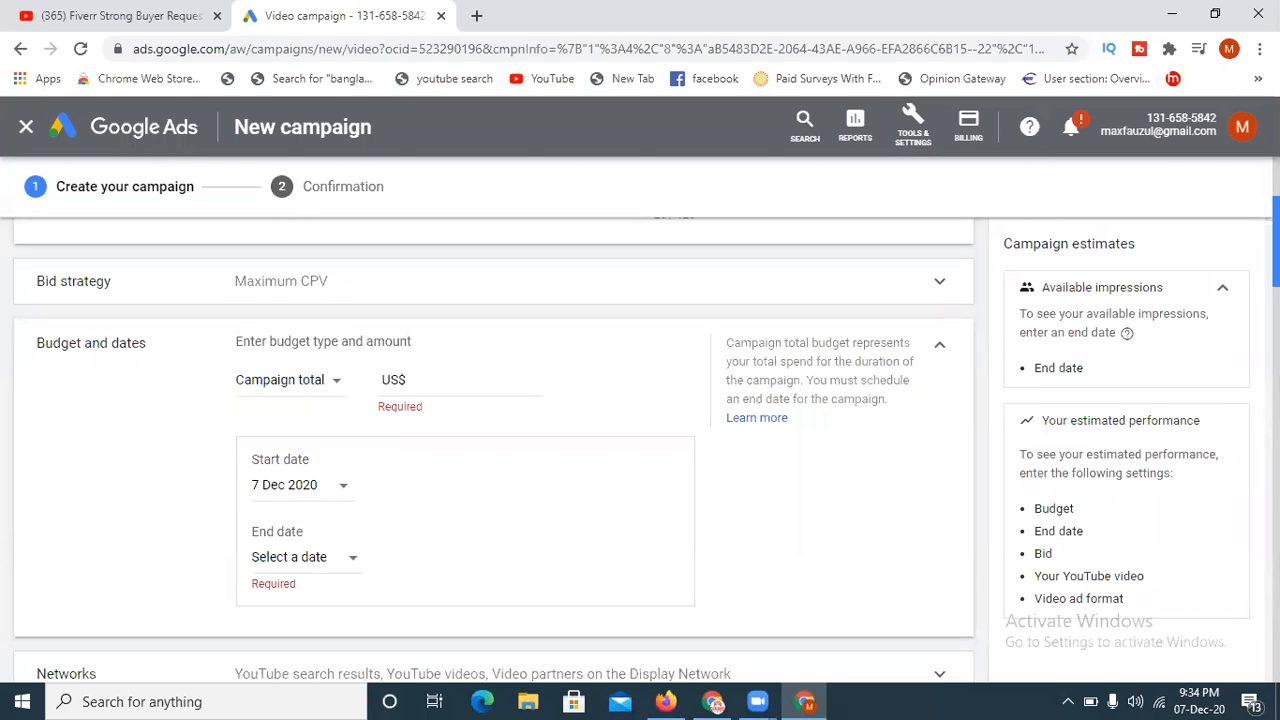
scroll(257, 514, "up", 3)
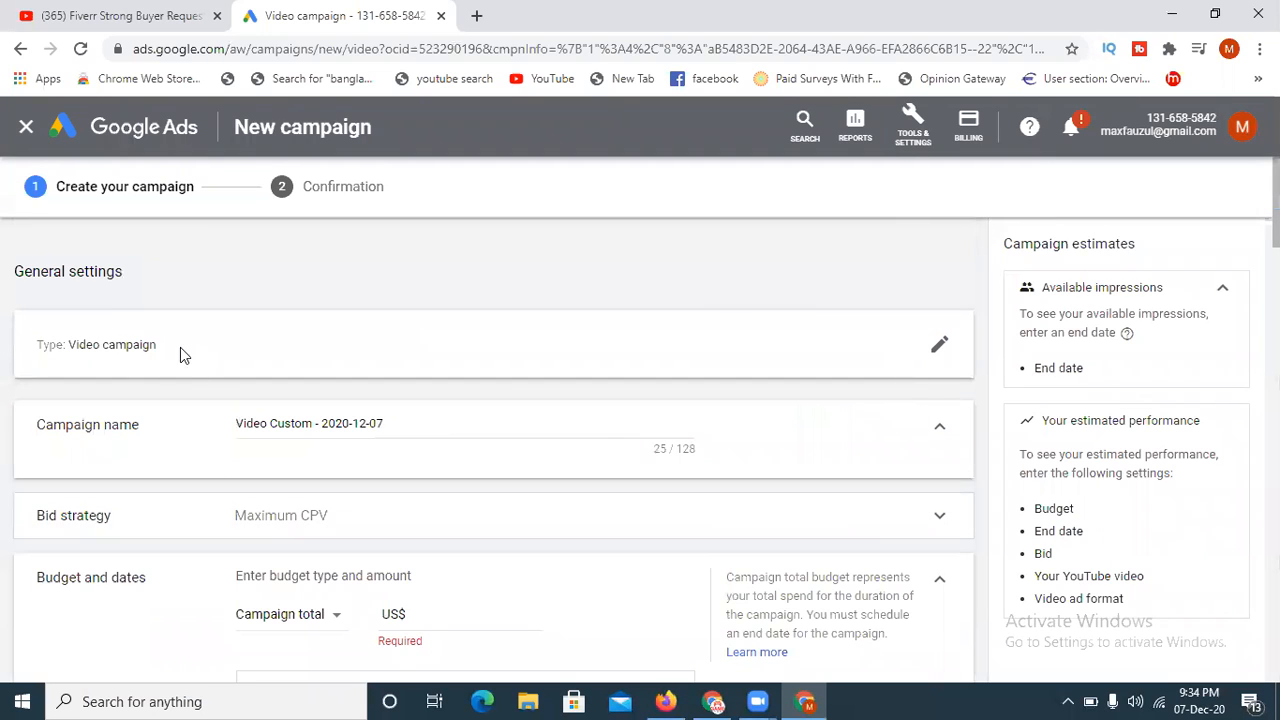
left_click_drag(393, 422, 178, 424)
key("BackSpace")
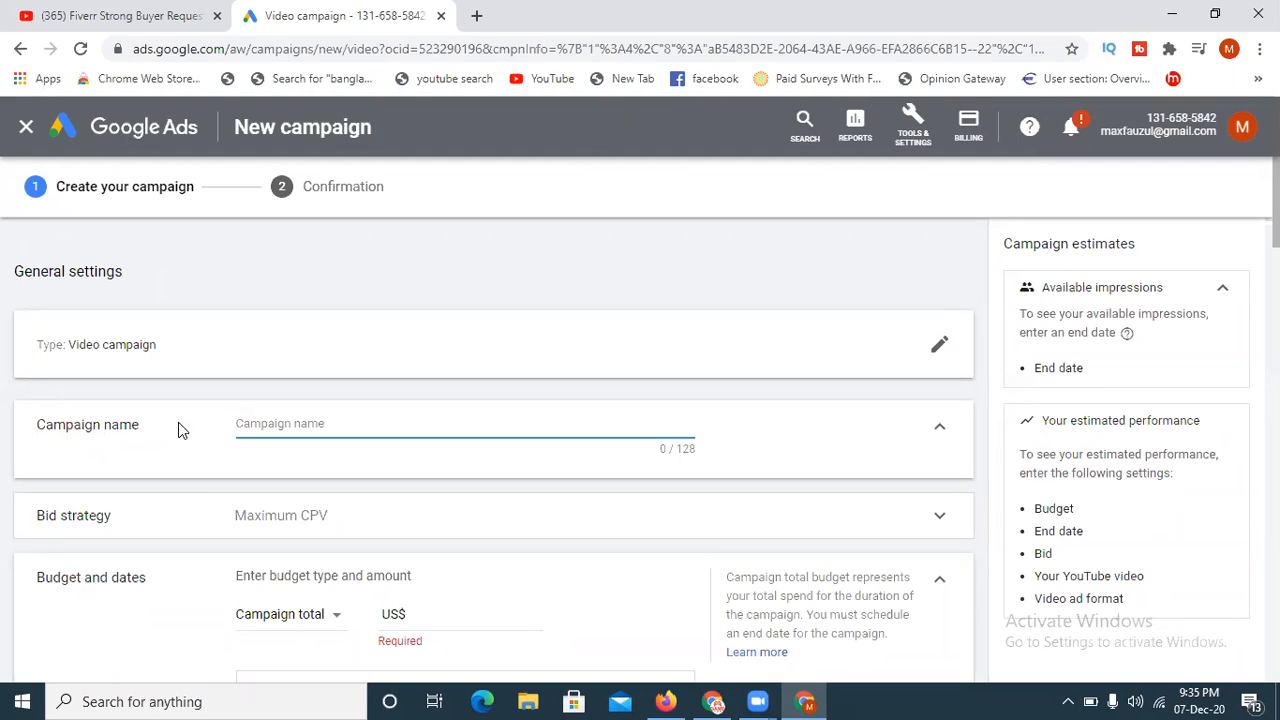
type("6")
key("BackSpace")
type("My Ad vampain")
left_click(275, 424)
key("Delete")
type("c")
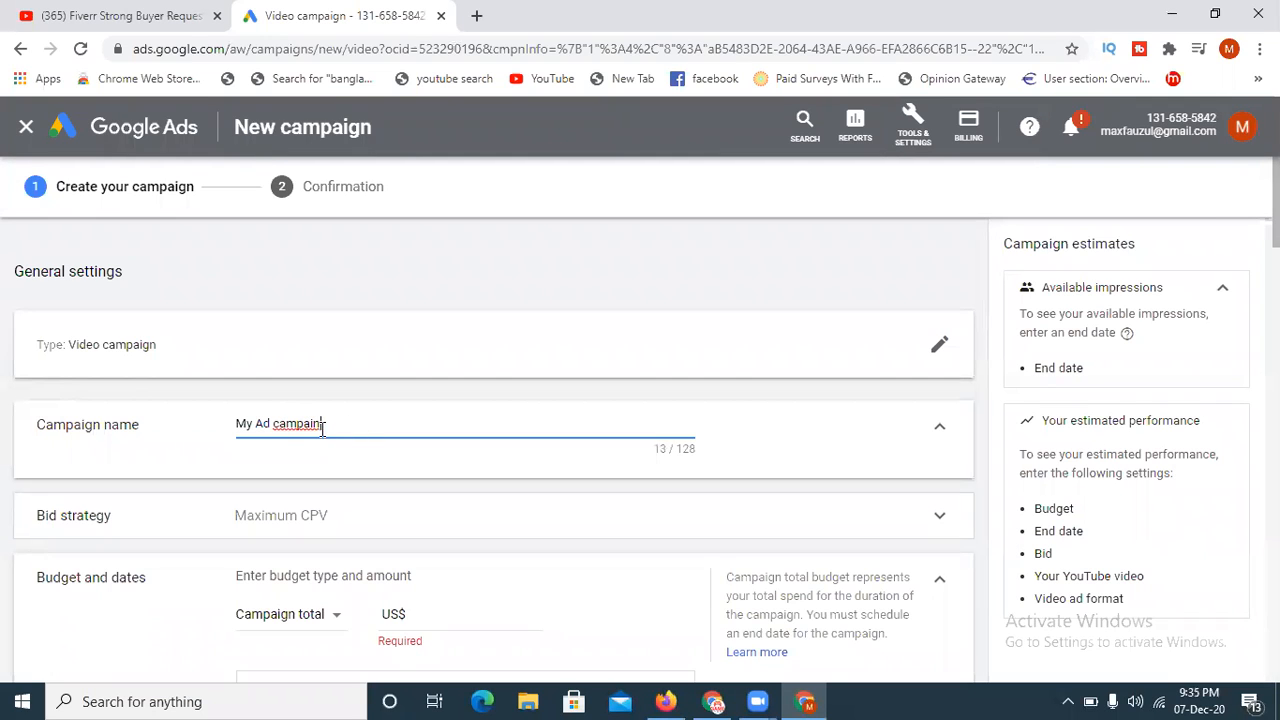
right_click(299, 430)
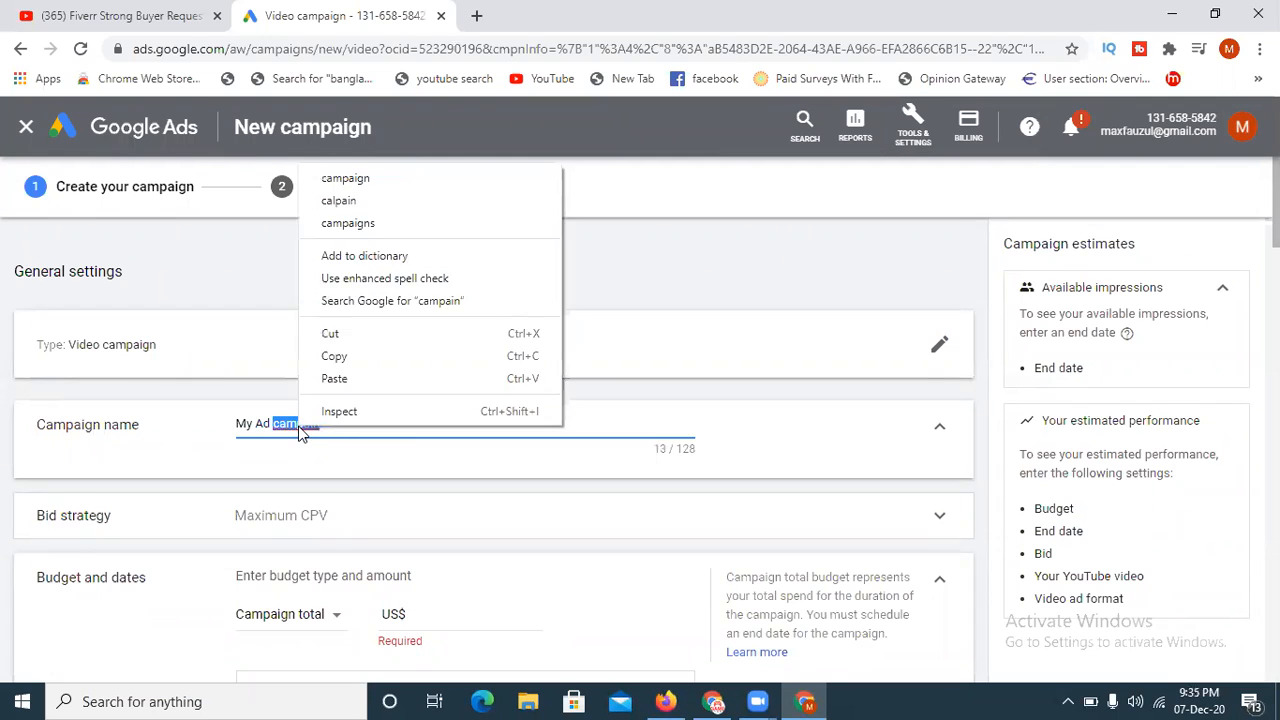
left_click(371, 177)
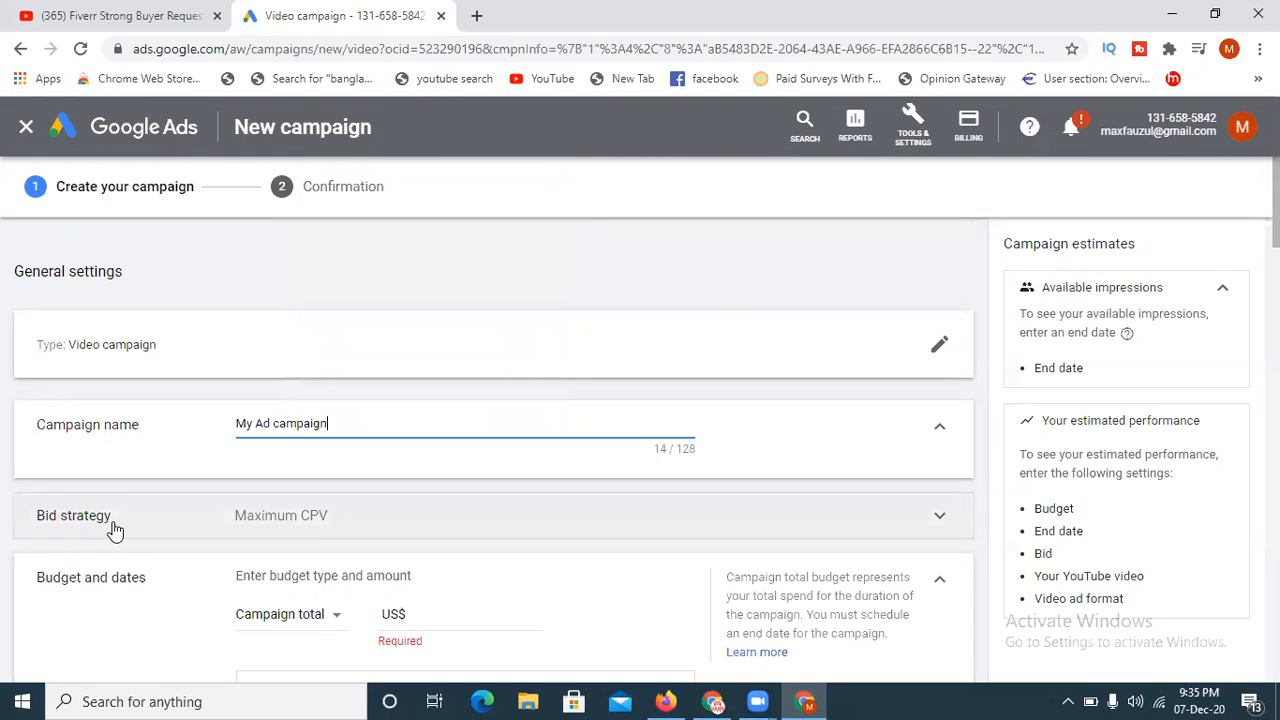
- Expand the bid strategy settings, choose Maximum CPV, and go on to the budget and dates section
left_click(333, 520)
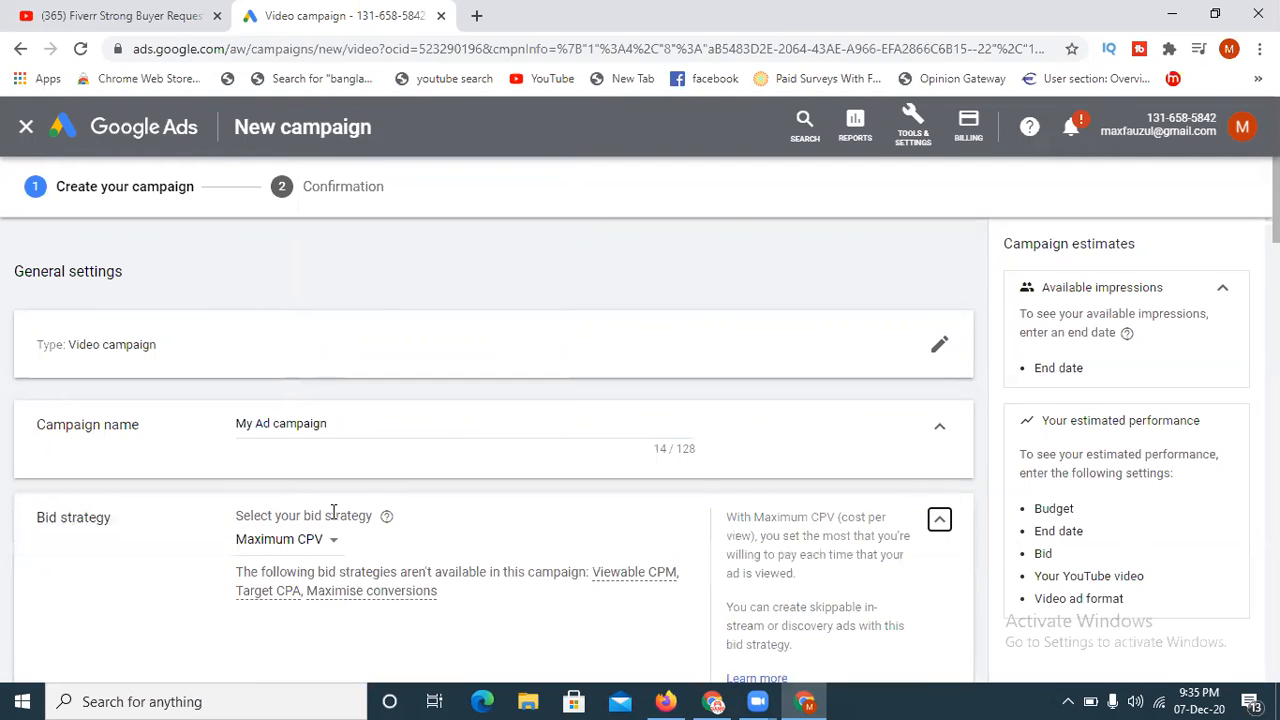
scroll(251, 423, "down", 2)
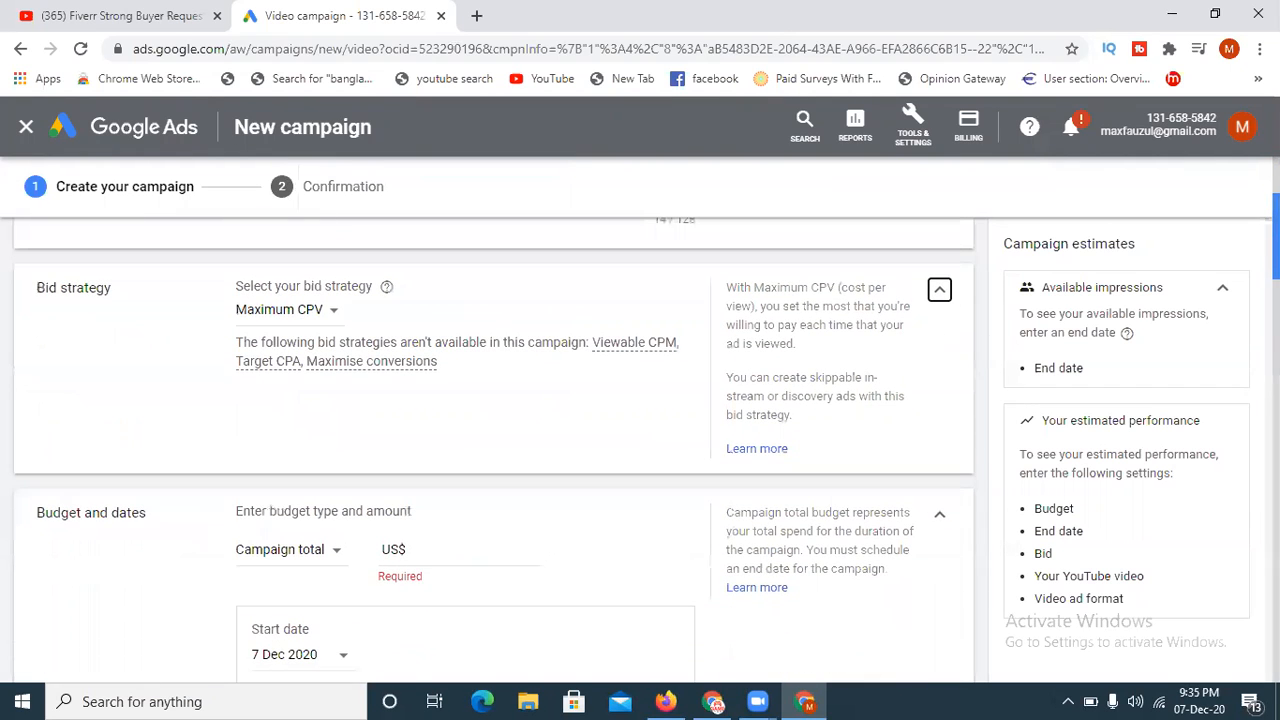
left_click(305, 315)
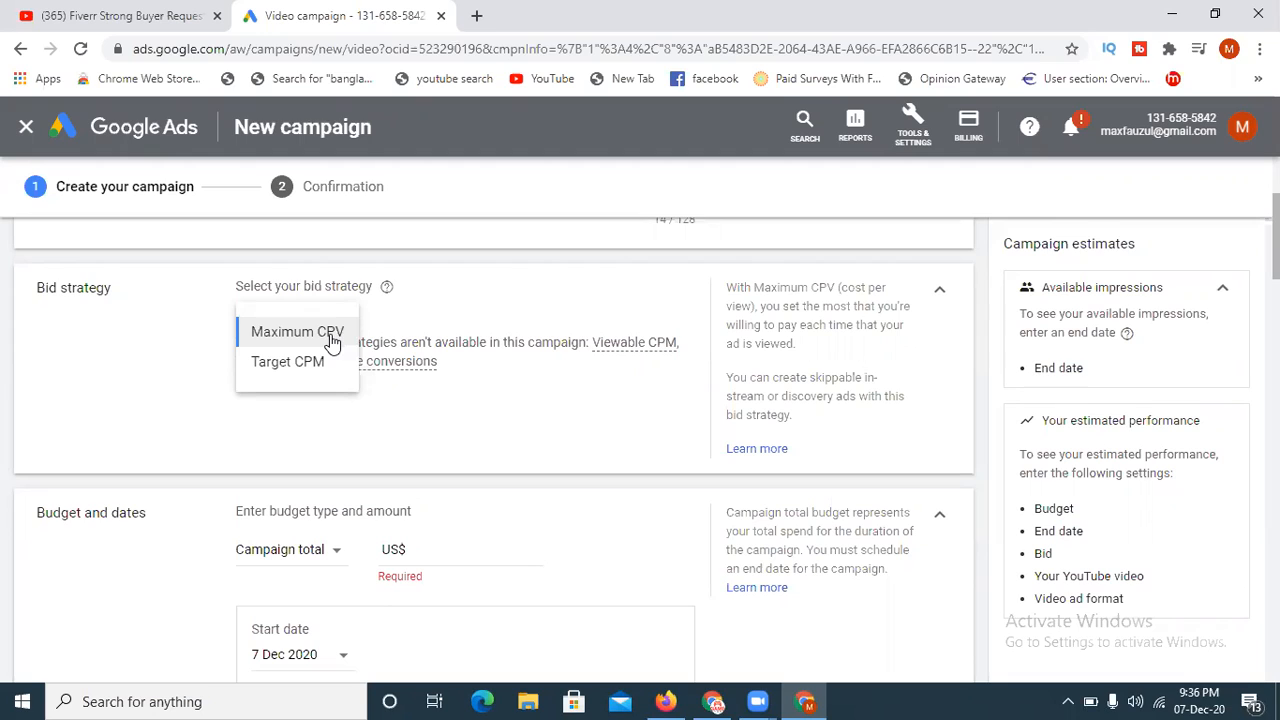
left_click(332, 340)
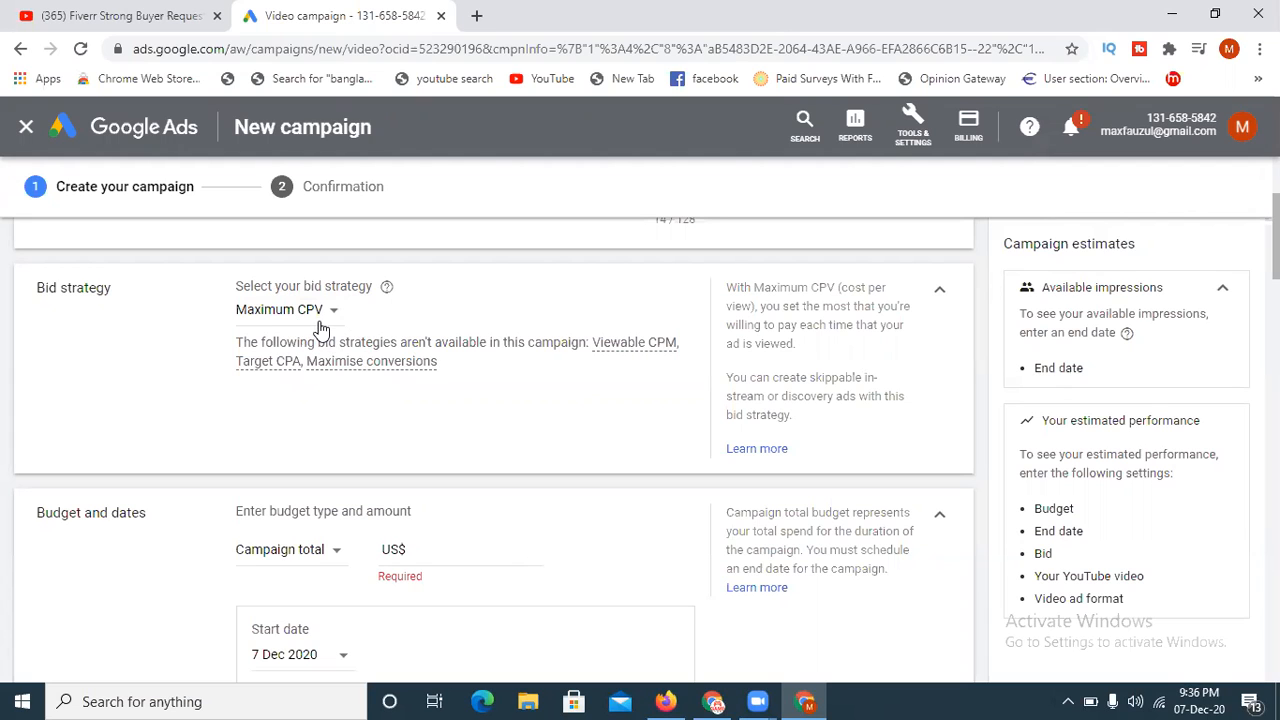
scroll(493, 450, "down", 2)
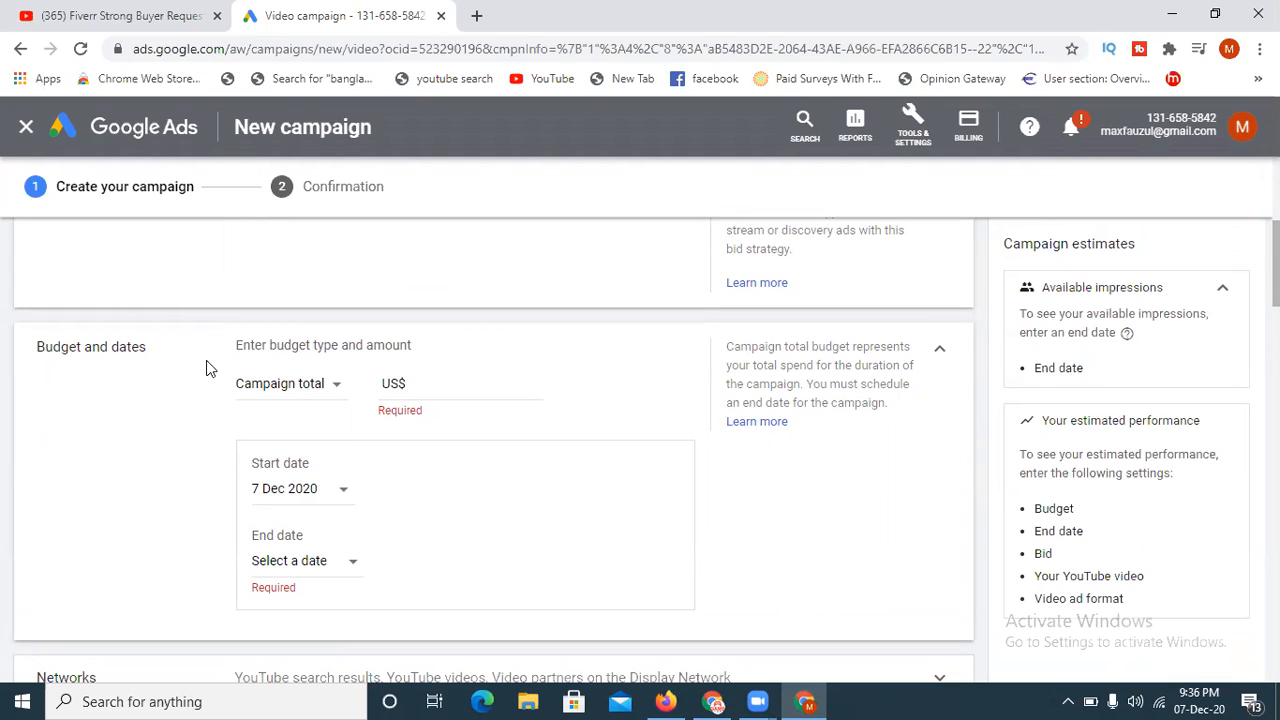
- Set the campaign total budget to US$2.00 and the end date to 9 Dec 2020
left_click(528, 391)
type("2.00")
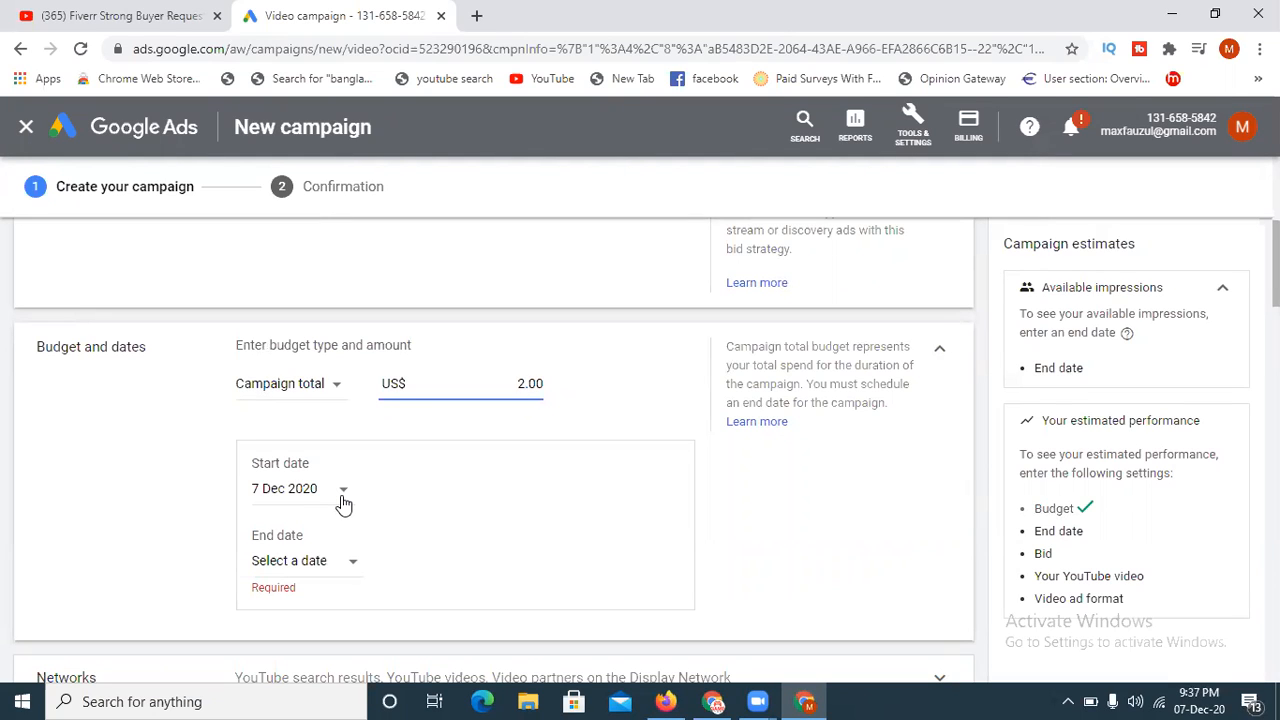
left_click(346, 574)
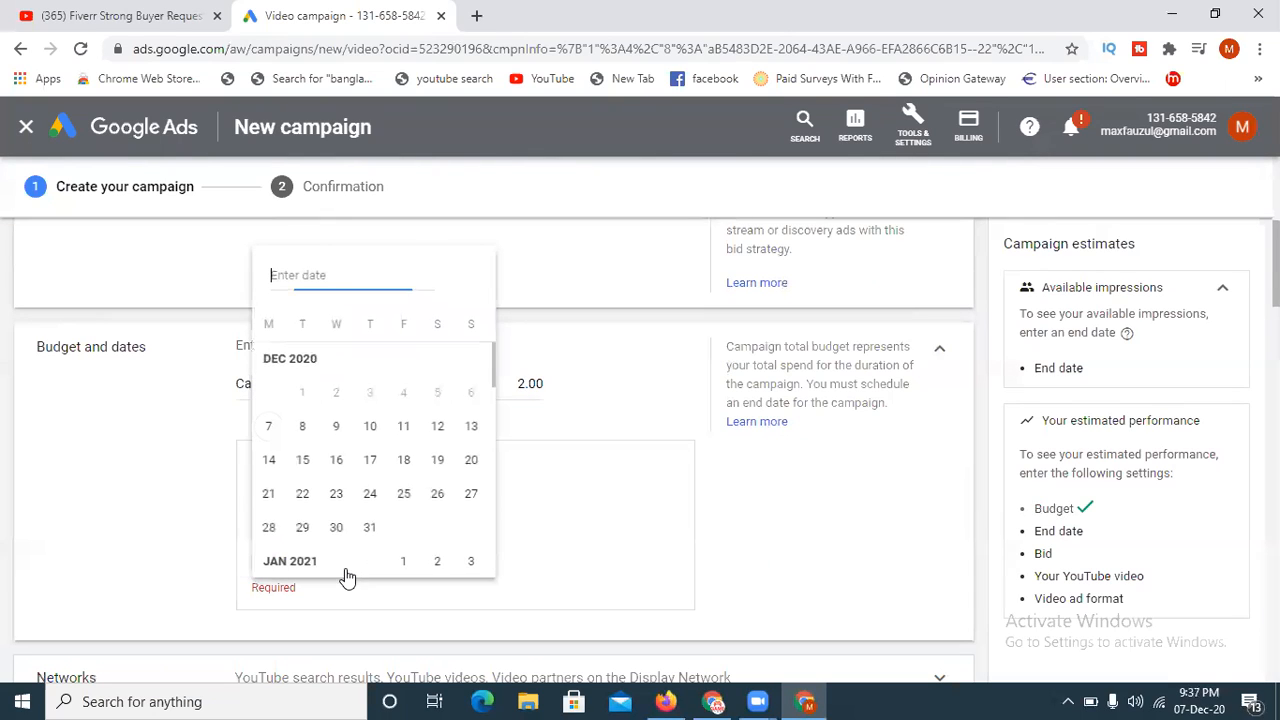
left_click(337, 430)
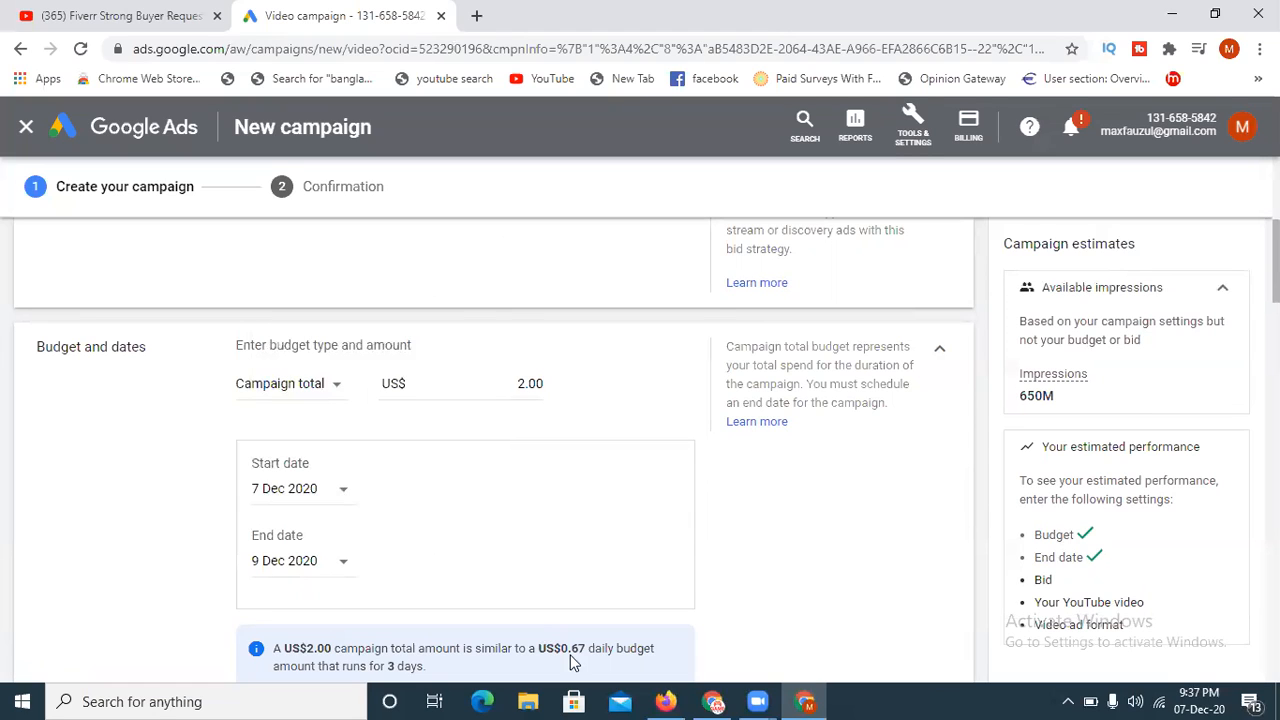
left_click(331, 568)
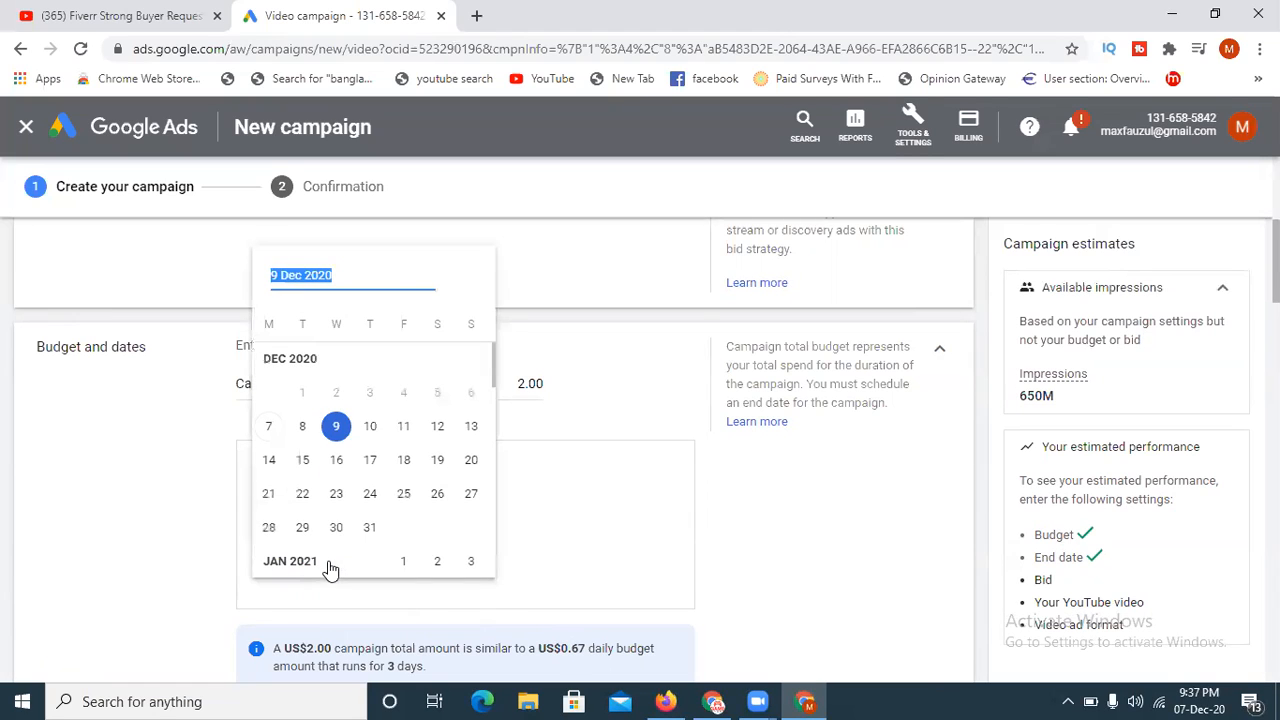
left_click(622, 505)
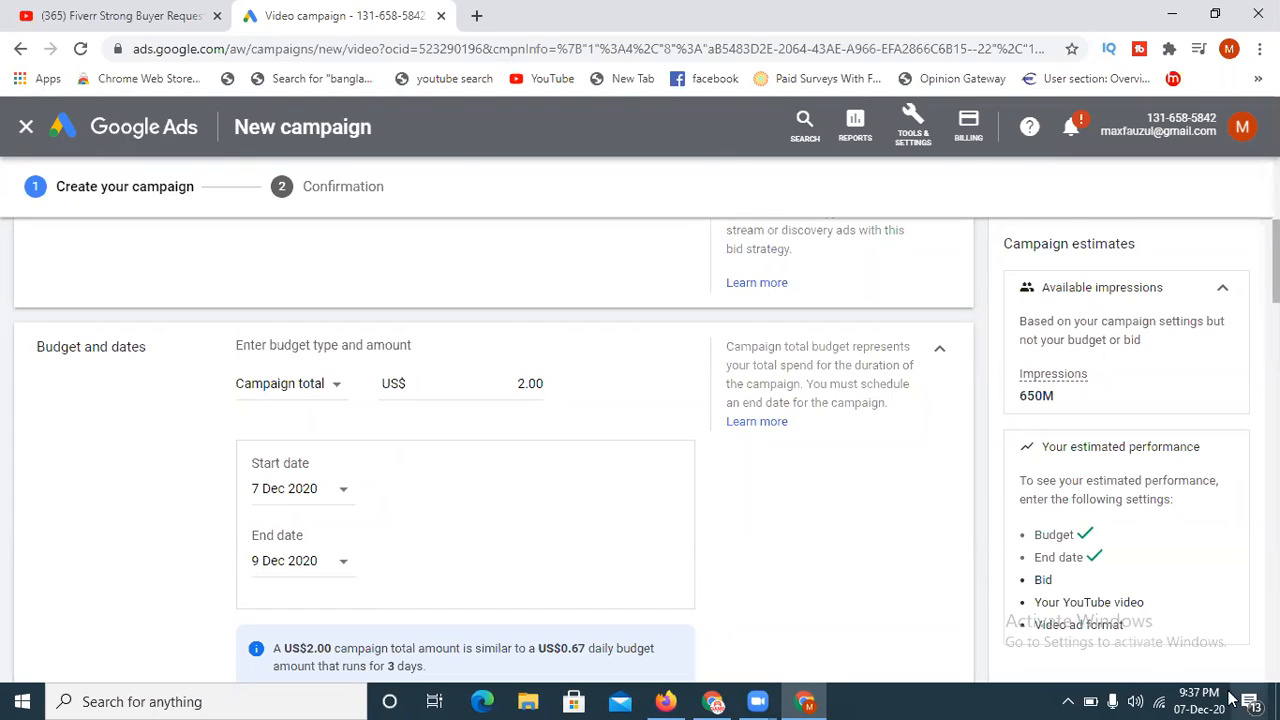
mouse_move(1200, 698)
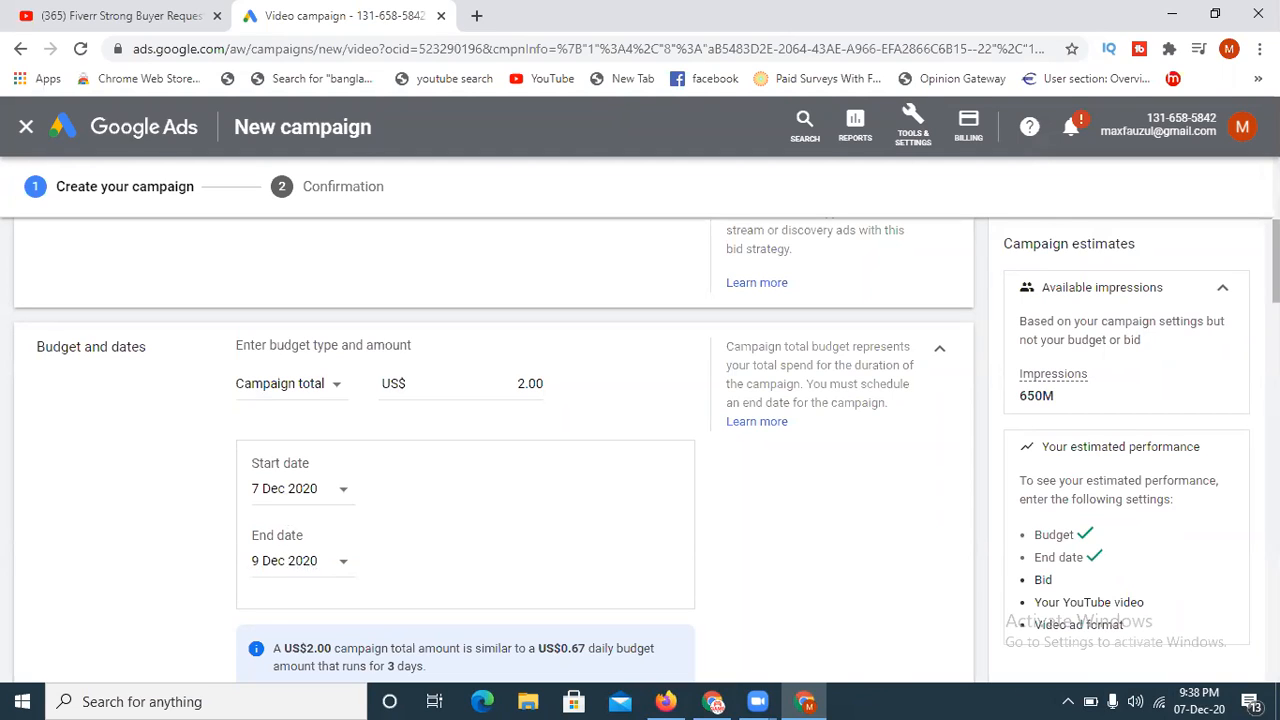
scroll(1276, 260, "down", 1)
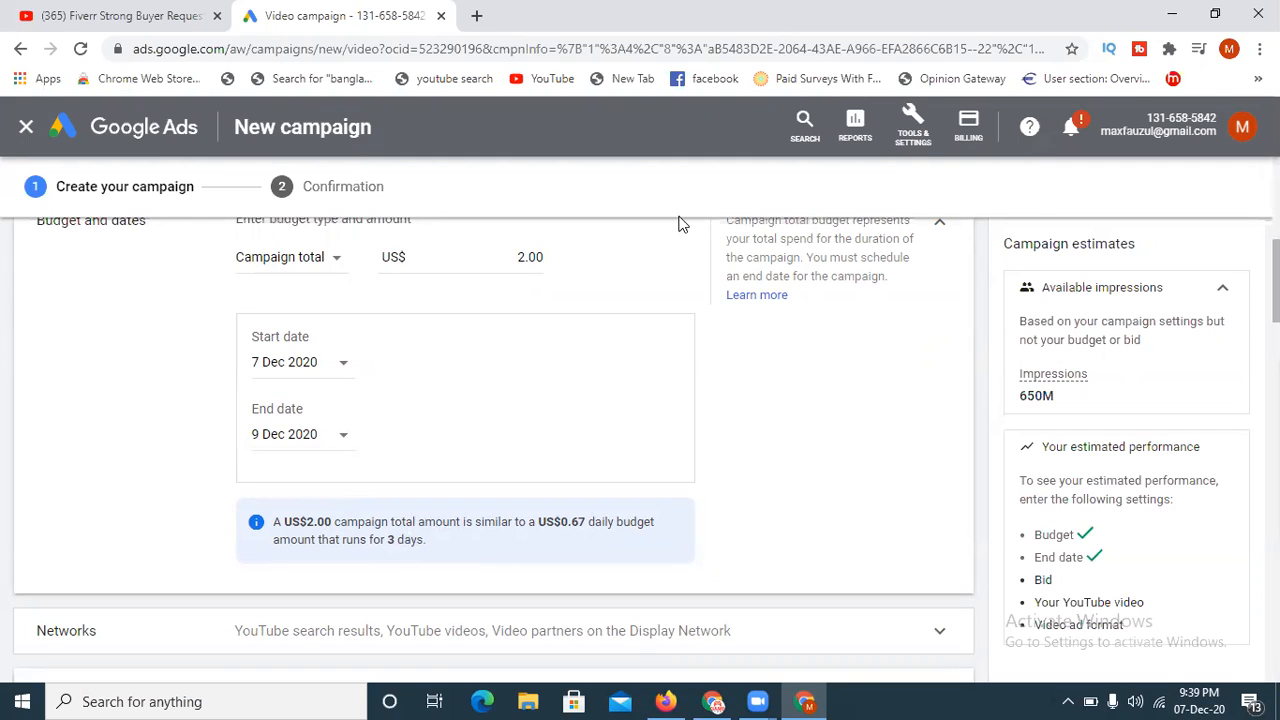
left_click(522, 257)
left_click_drag(526, 254, 517, 256)
type("3")
key("BackSpace")
type("2")
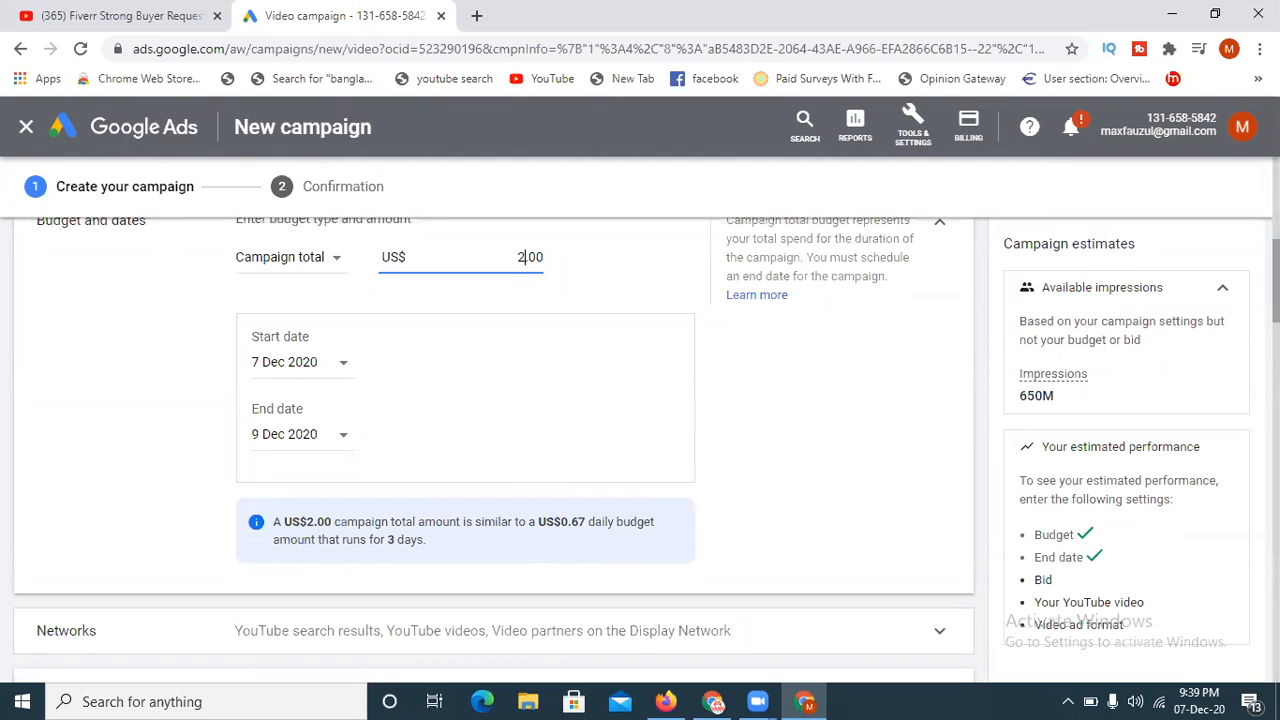
- Expand the Networks settings and deselect Video partners on the Display Network
scroll(494, 450, "down", 3)
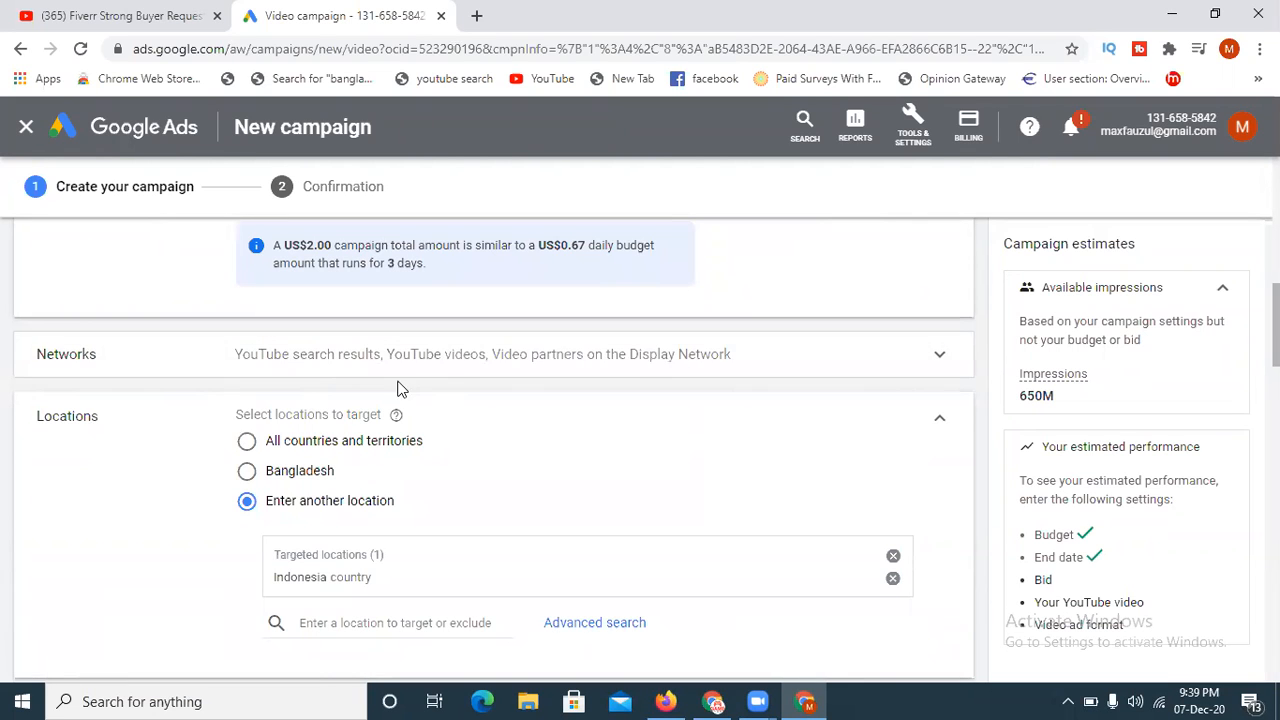
left_click(500, 362)
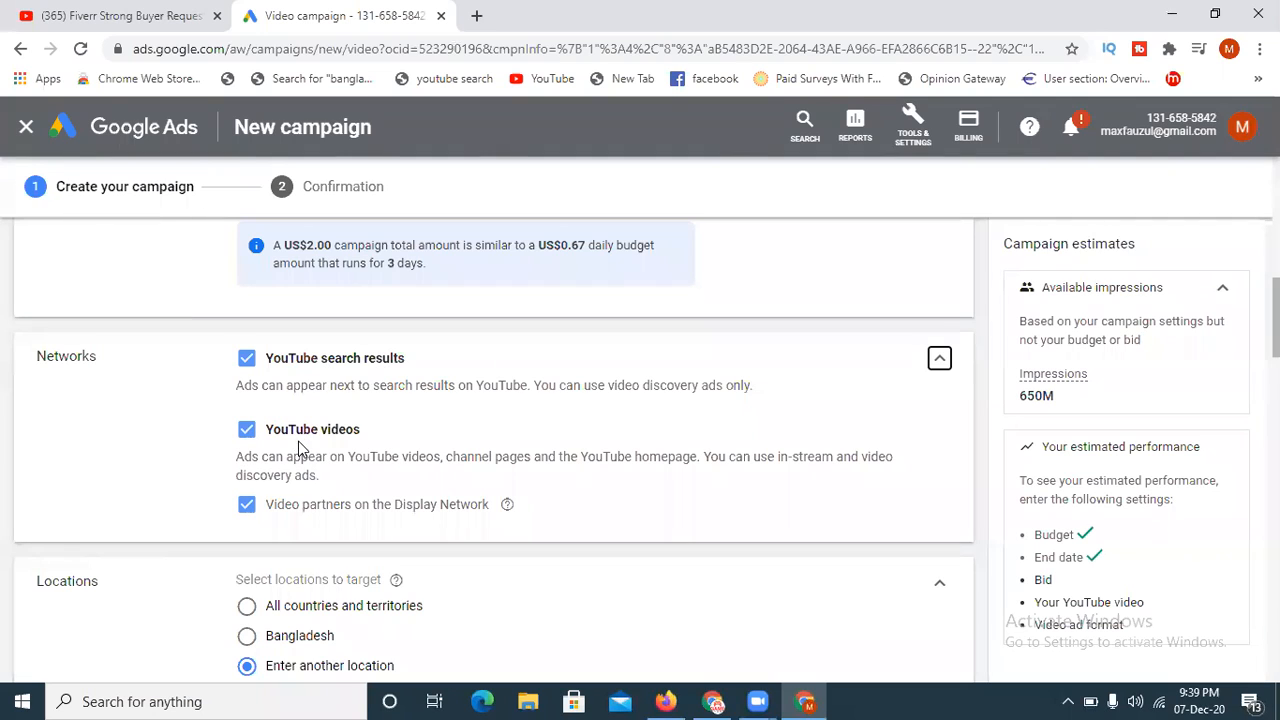
left_click(247, 506)
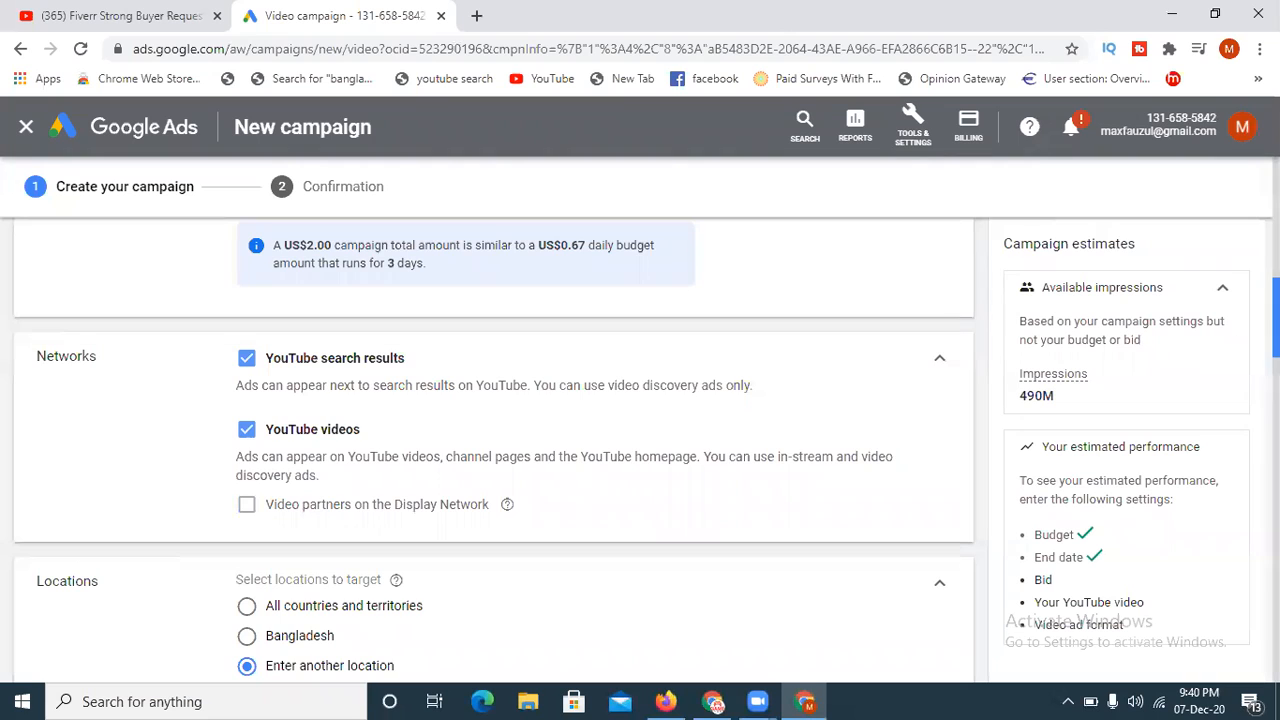
- Remove Indonesia from the targeted locations and target the United States instead
scroll(494, 447, "down", 2)
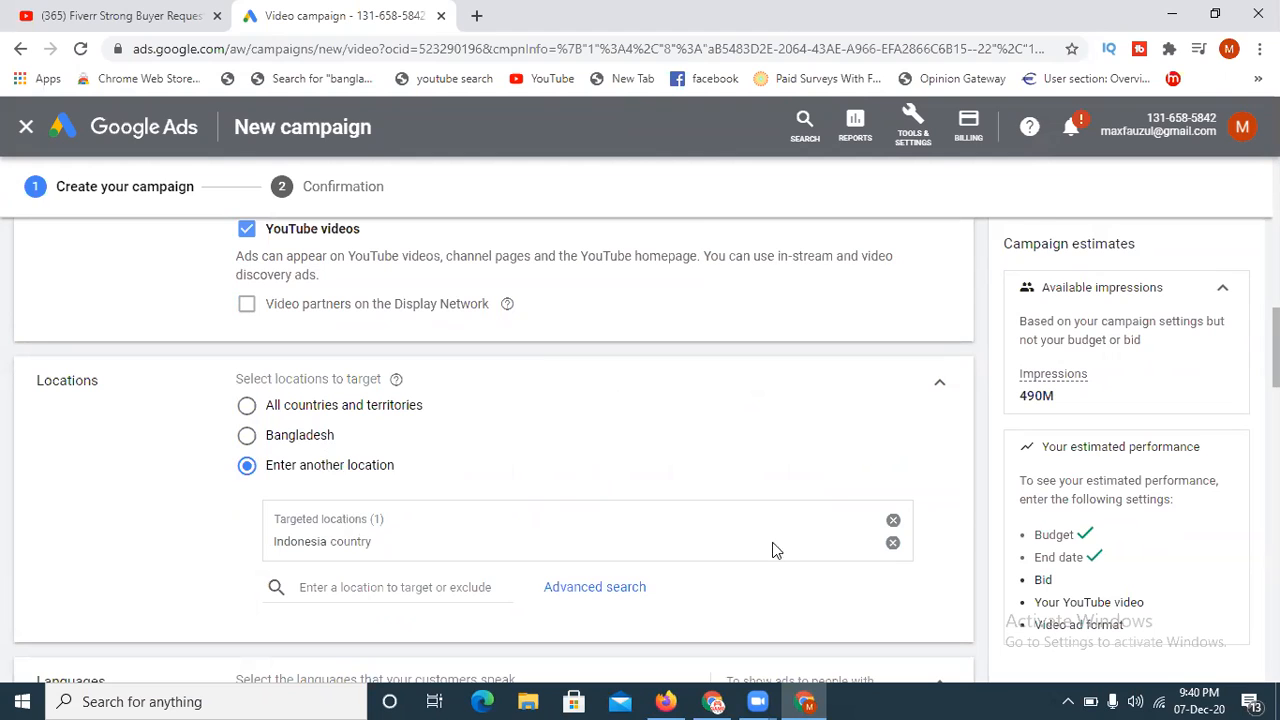
left_click(893, 544)
left_click(385, 510)
type("un")
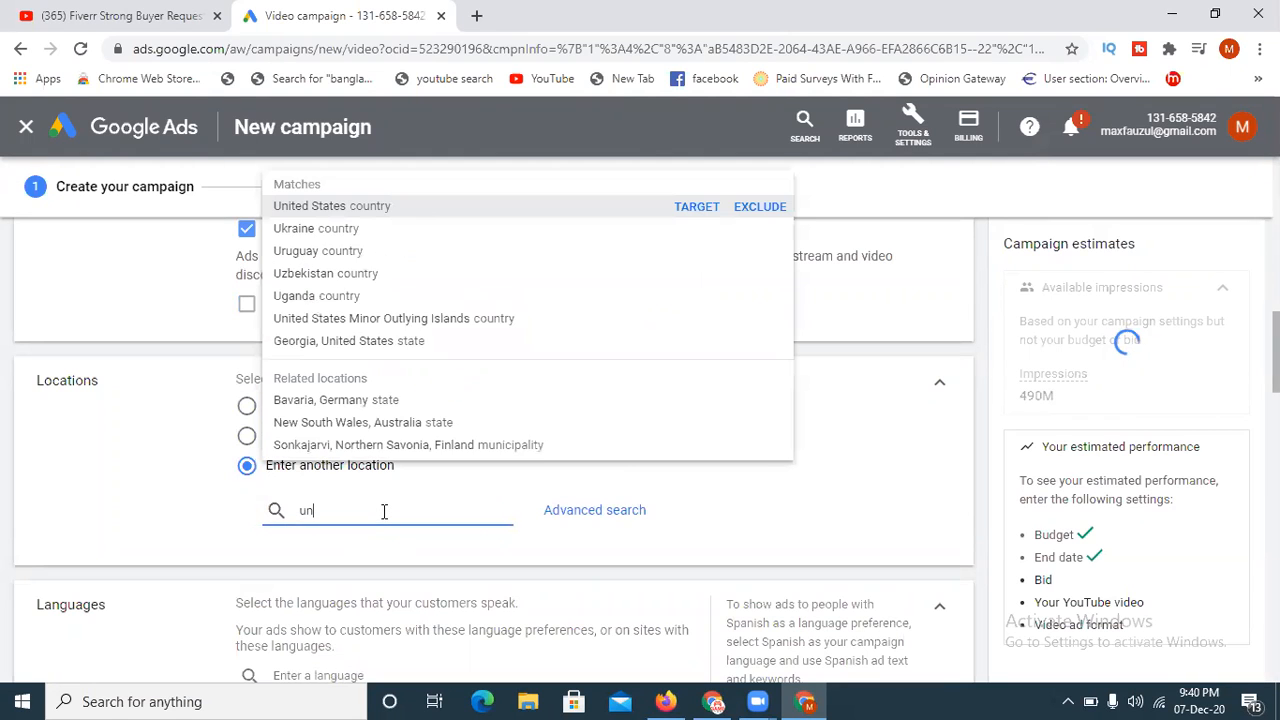
type("ited")
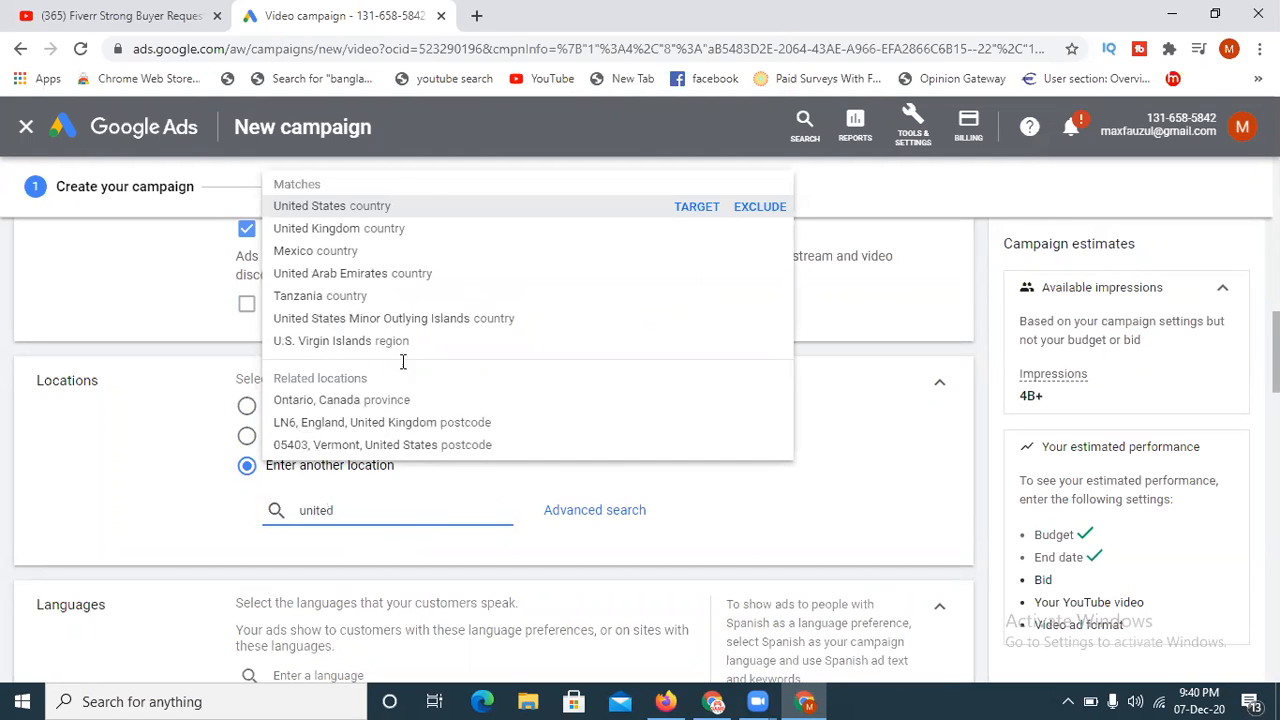
left_click(345, 209)
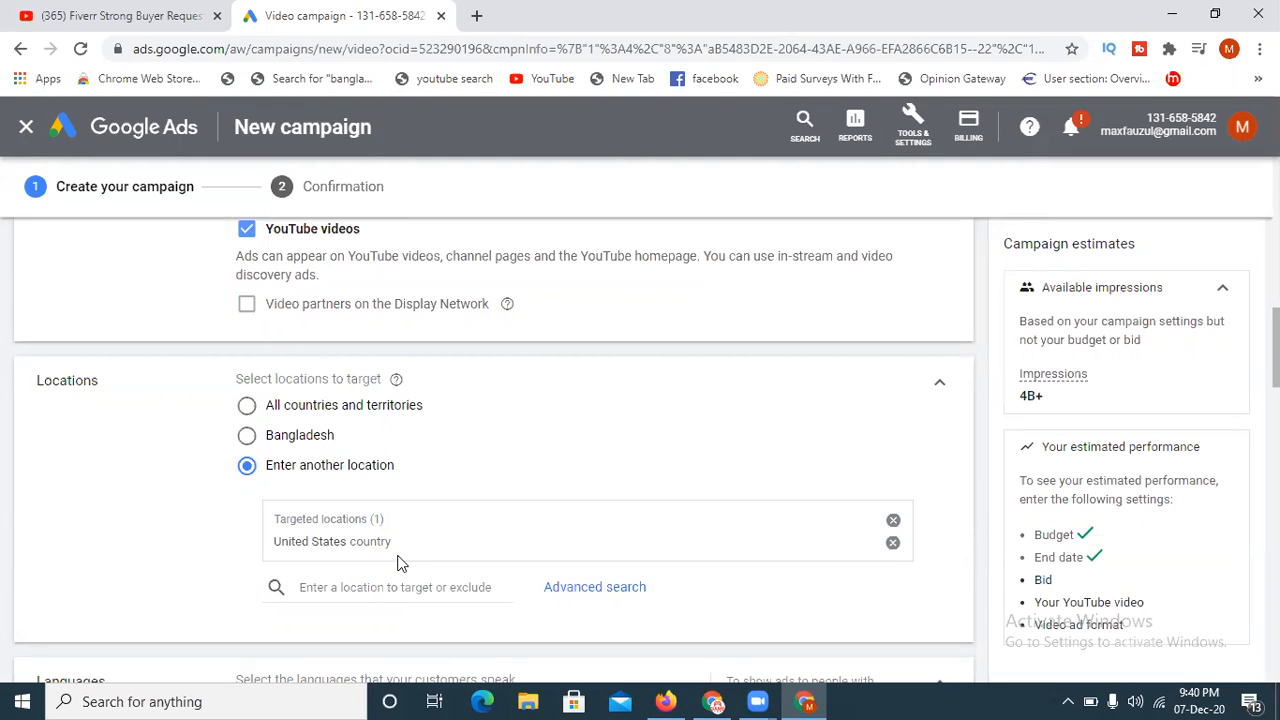
- Remove the United States from the targeted locations and choose Bangladesh as the location to target
left_click(893, 544)
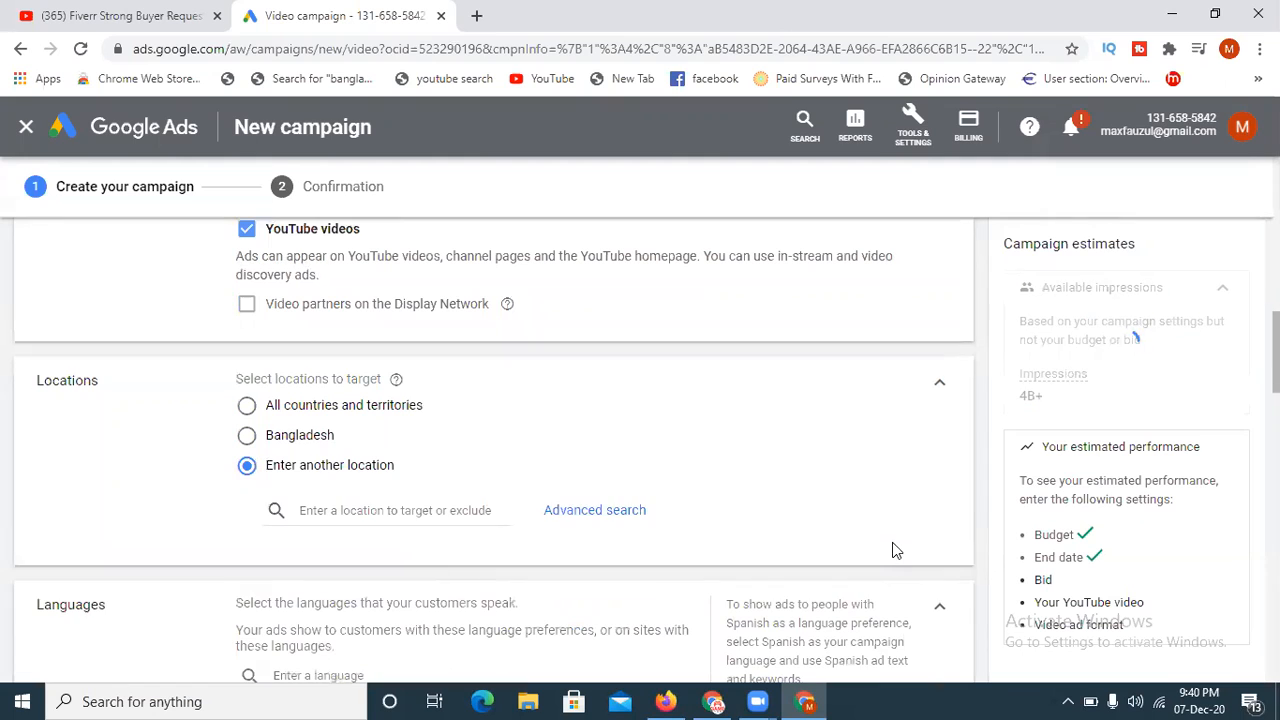
left_click(246, 437)
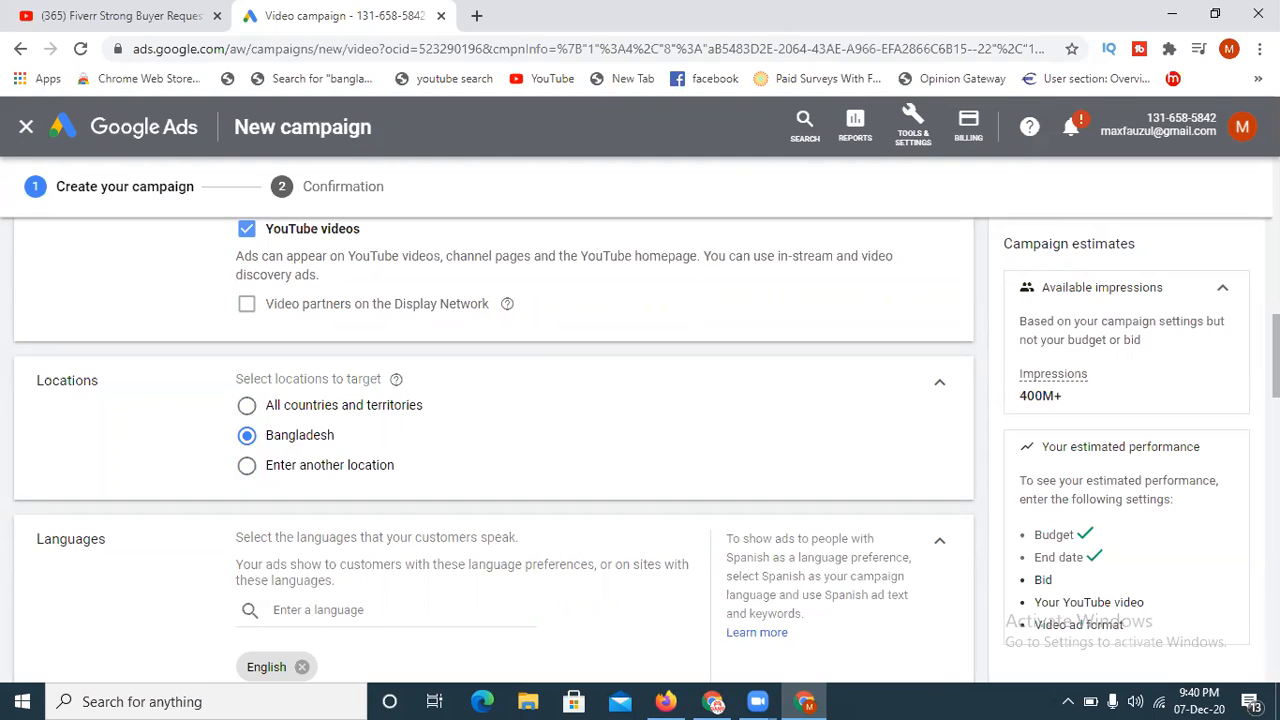
- Replace English with Bengali as the campaign language, dismissing the desktop notification
scroll(2, 572, "down", 1)
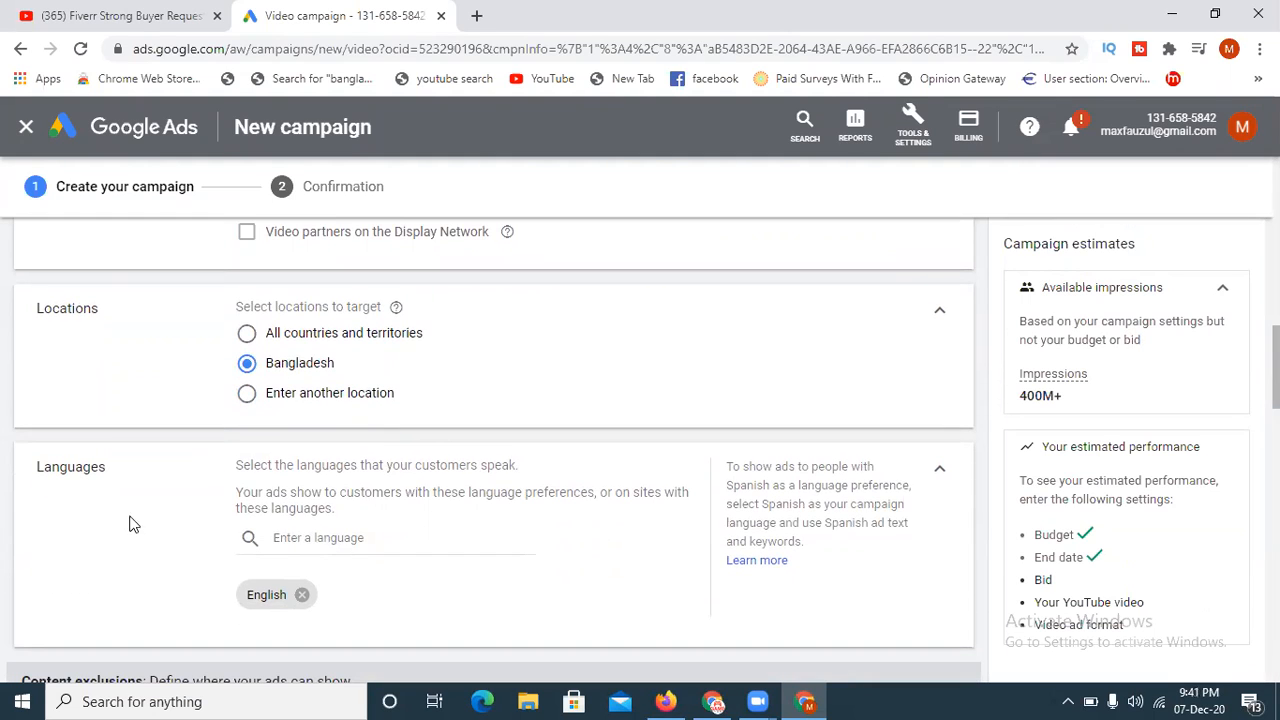
left_click(301, 594)
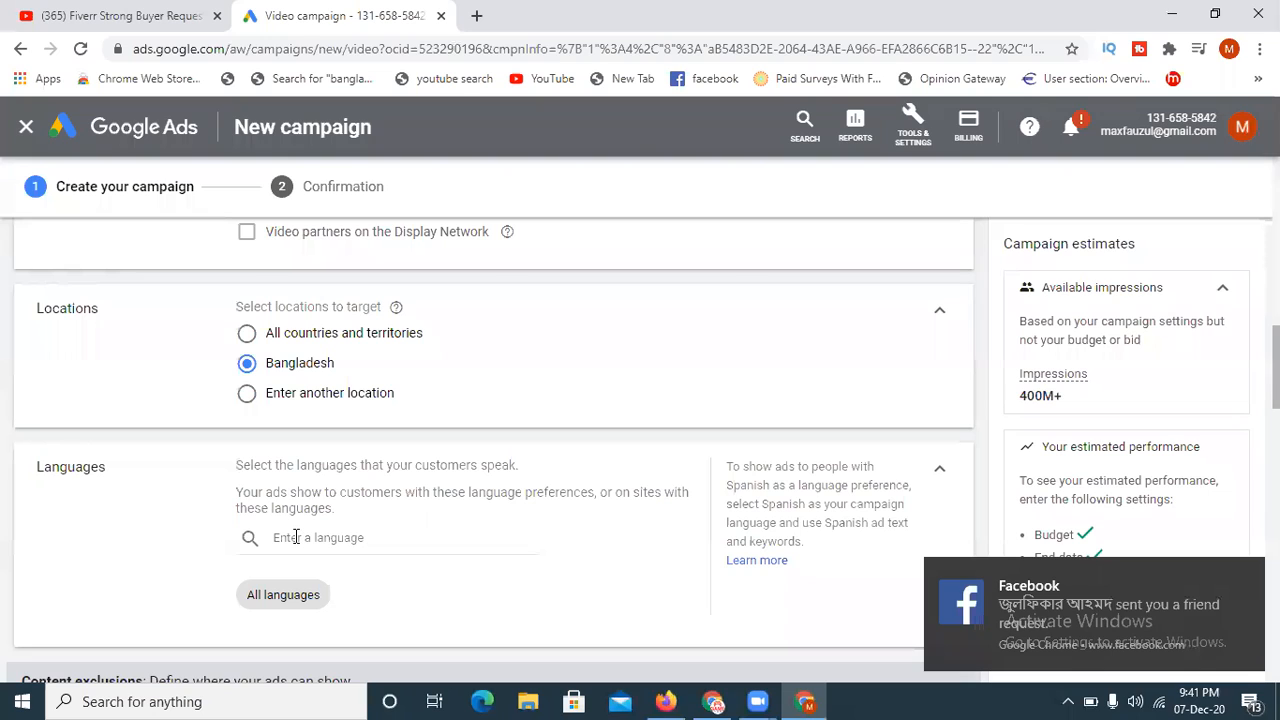
left_click(1246, 576)
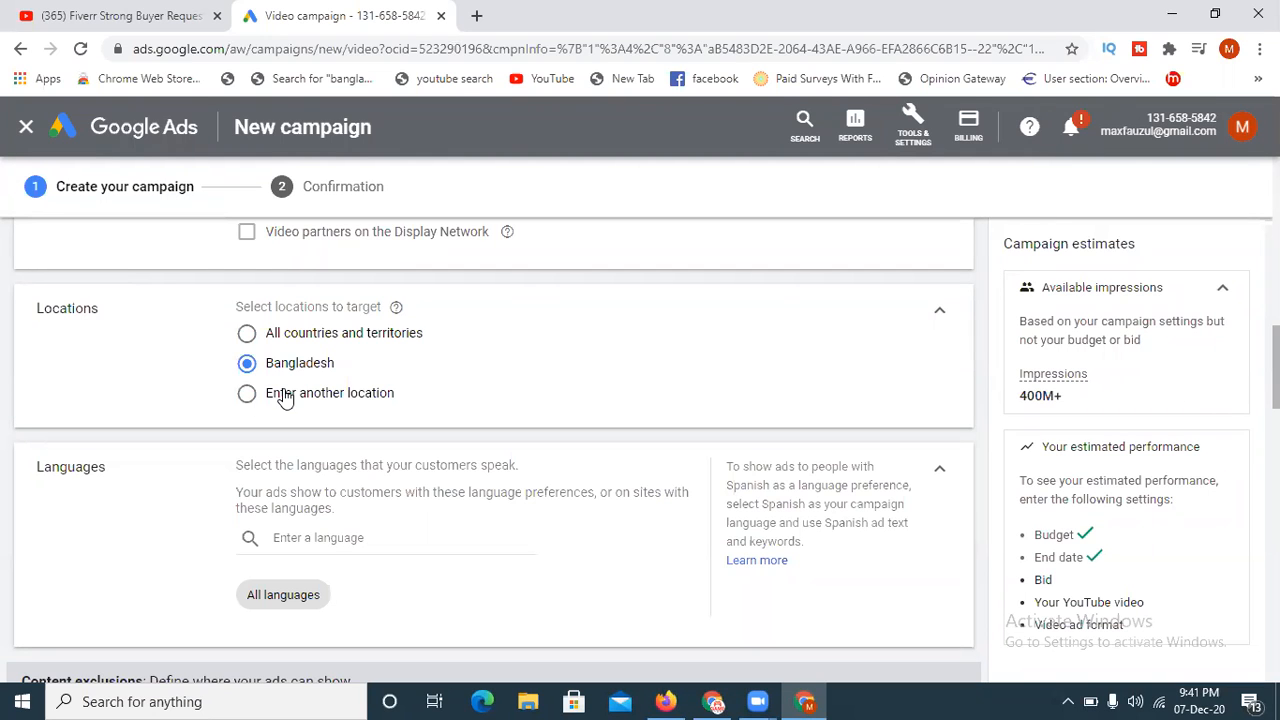
left_click(309, 541)
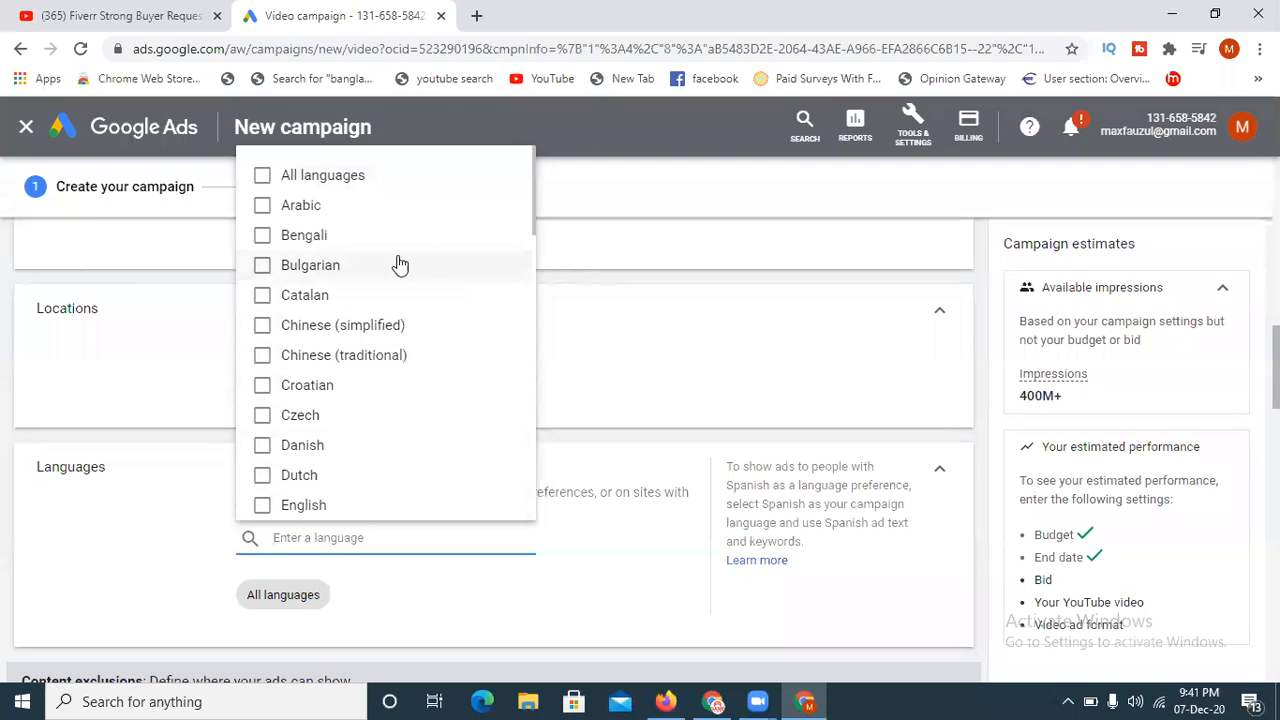
left_click(262, 236)
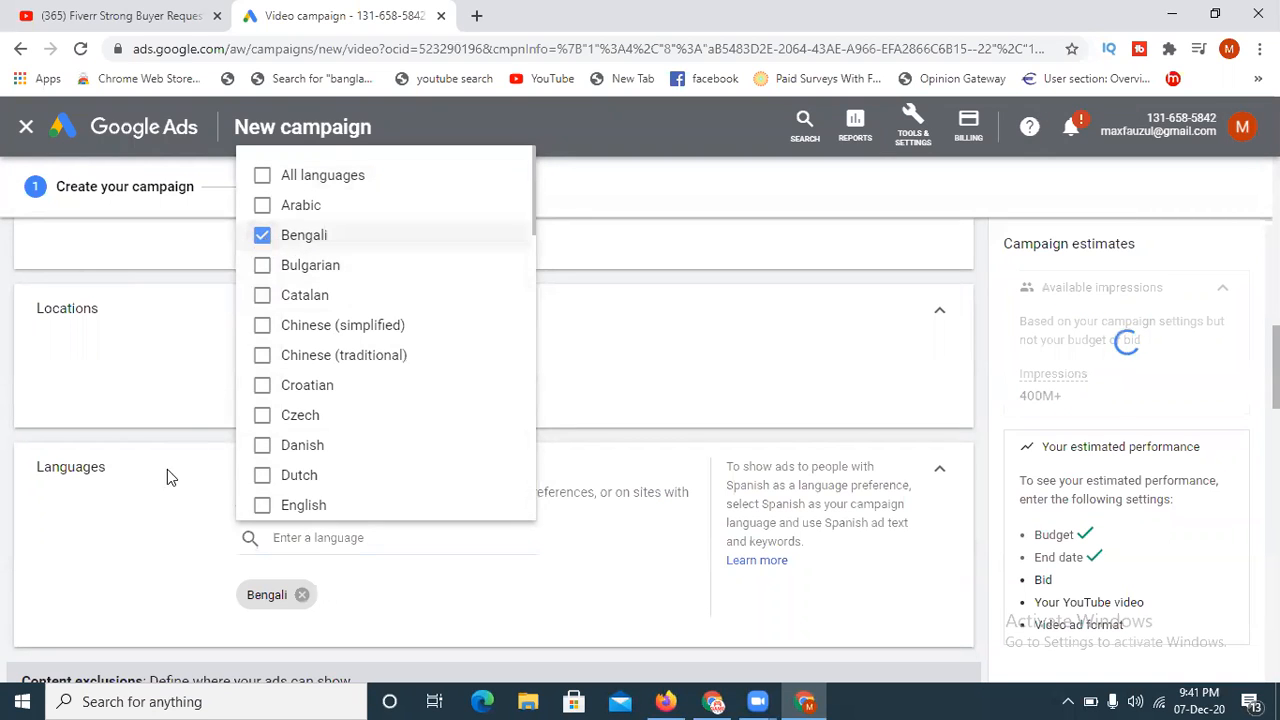
left_click(114, 549)
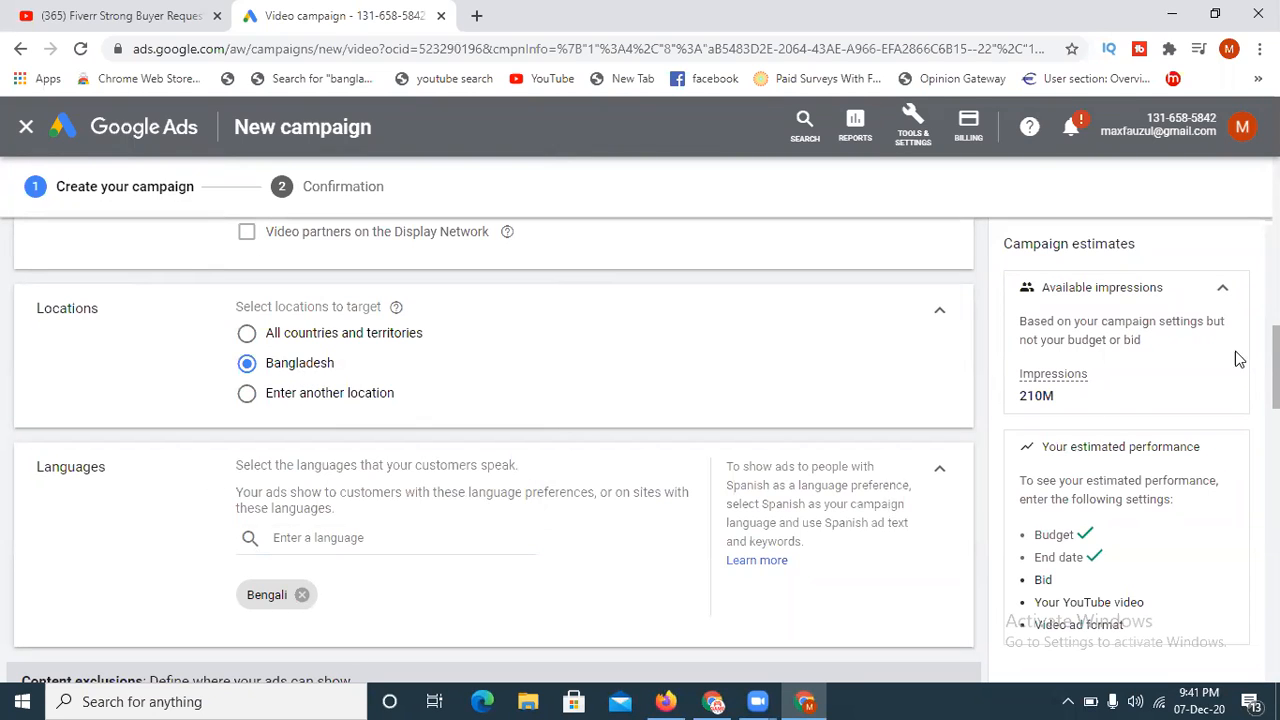
- Expand the inventory type setting and compare the expanded, standard and limited inventory options
scroll(1272, 380, "down", 1)
scroll(1194, 449, "down", 2)
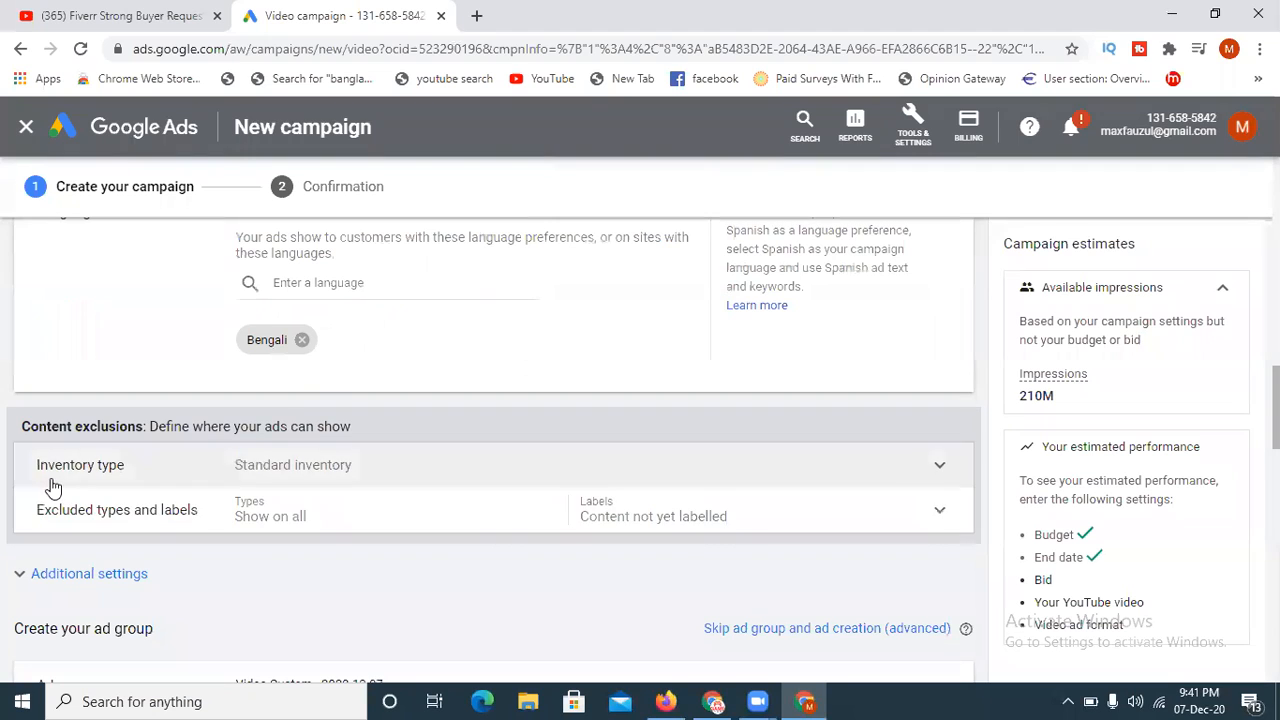
left_click(928, 470)
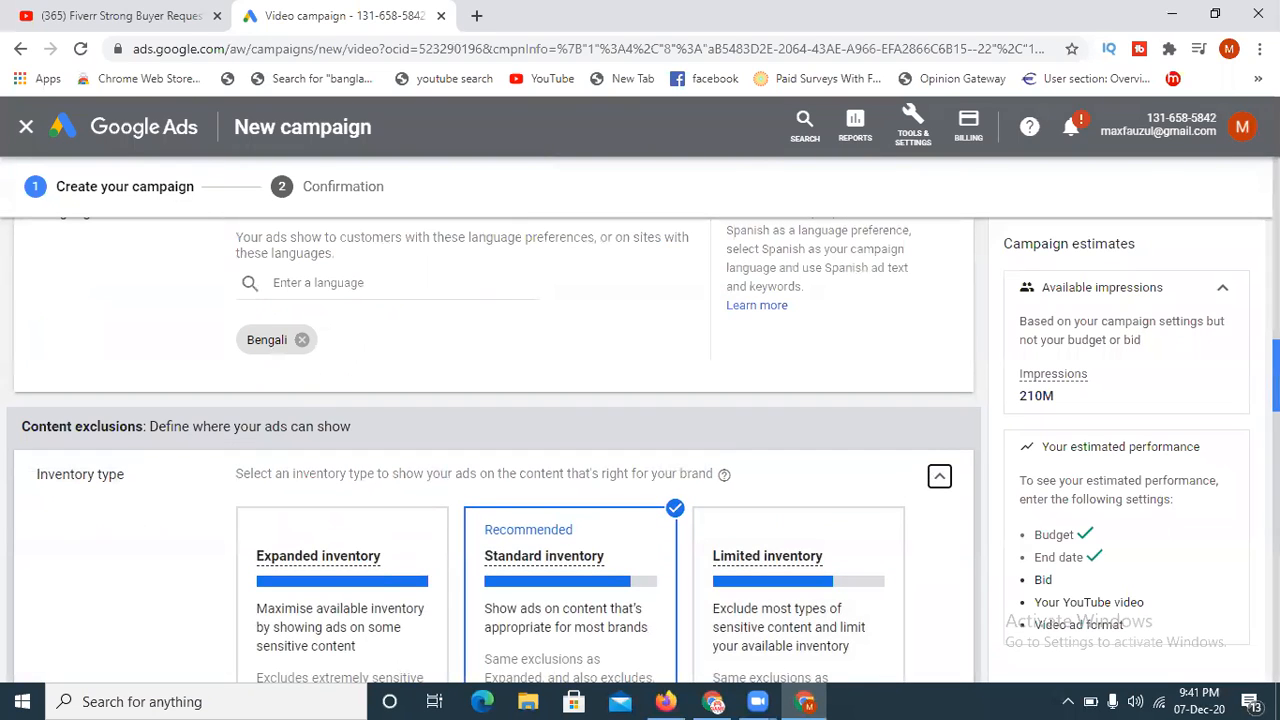
scroll(409, 414, "down", 3)
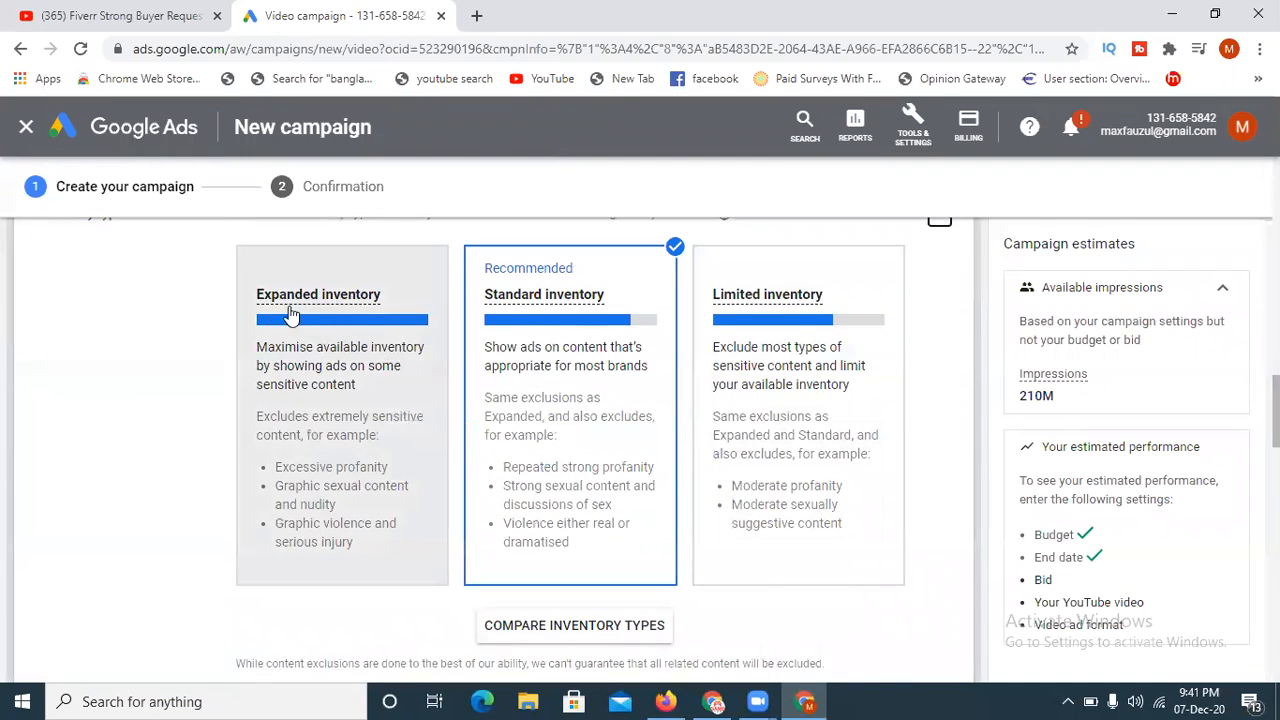
mouse_move(340, 310)
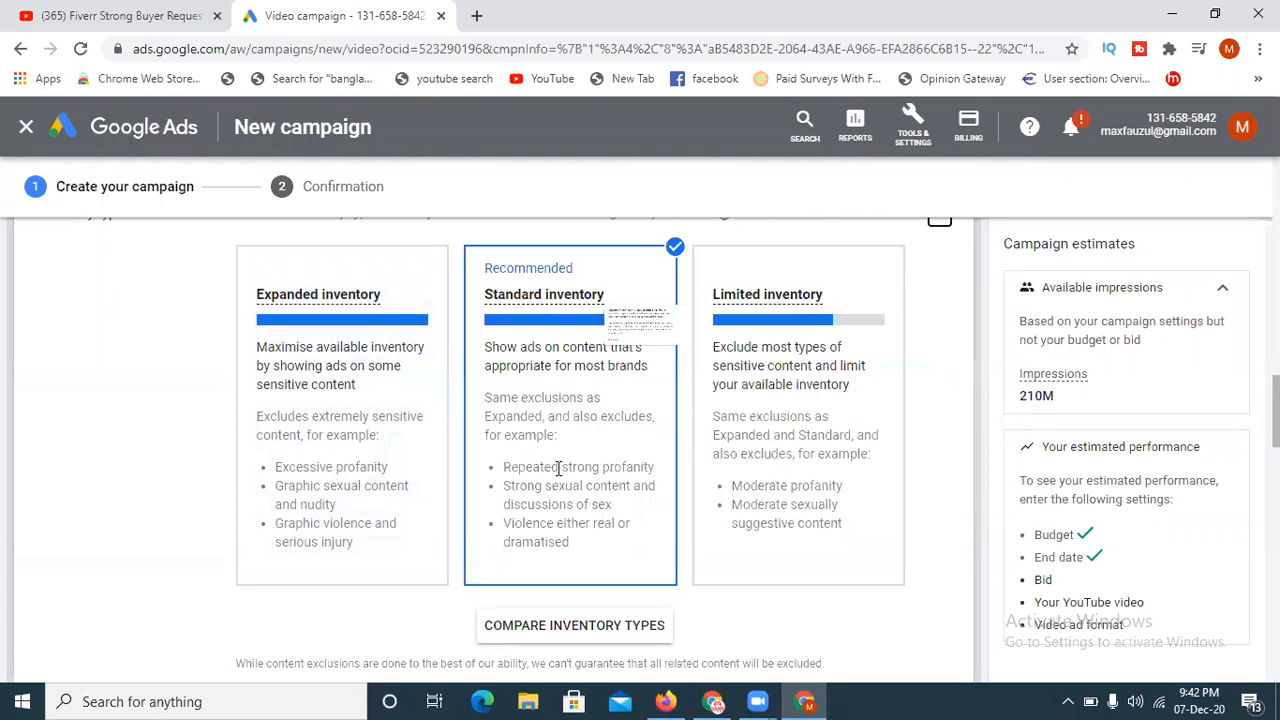
- In the excluded types and labels, deselect Content not yet labelled and exclude live streaming and embedded YouTube videos
scroll(495, 610, "down", 3)
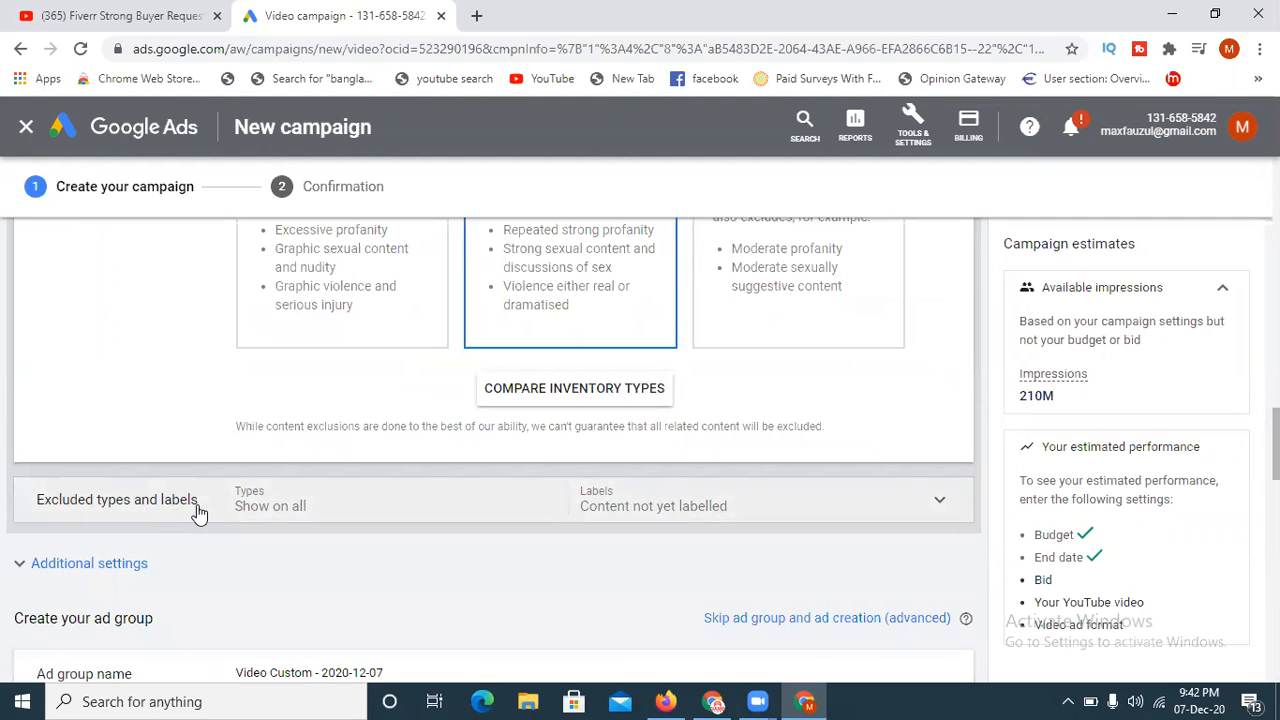
left_click(939, 500)
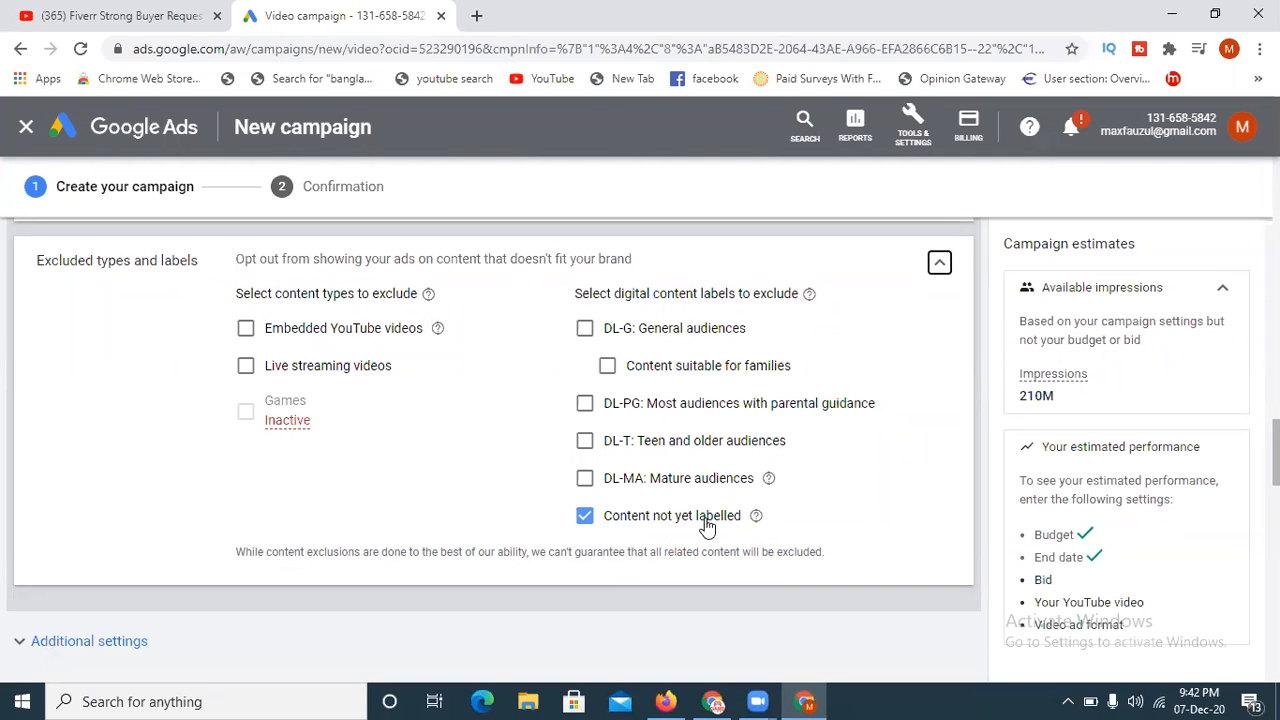
left_click(586, 518)
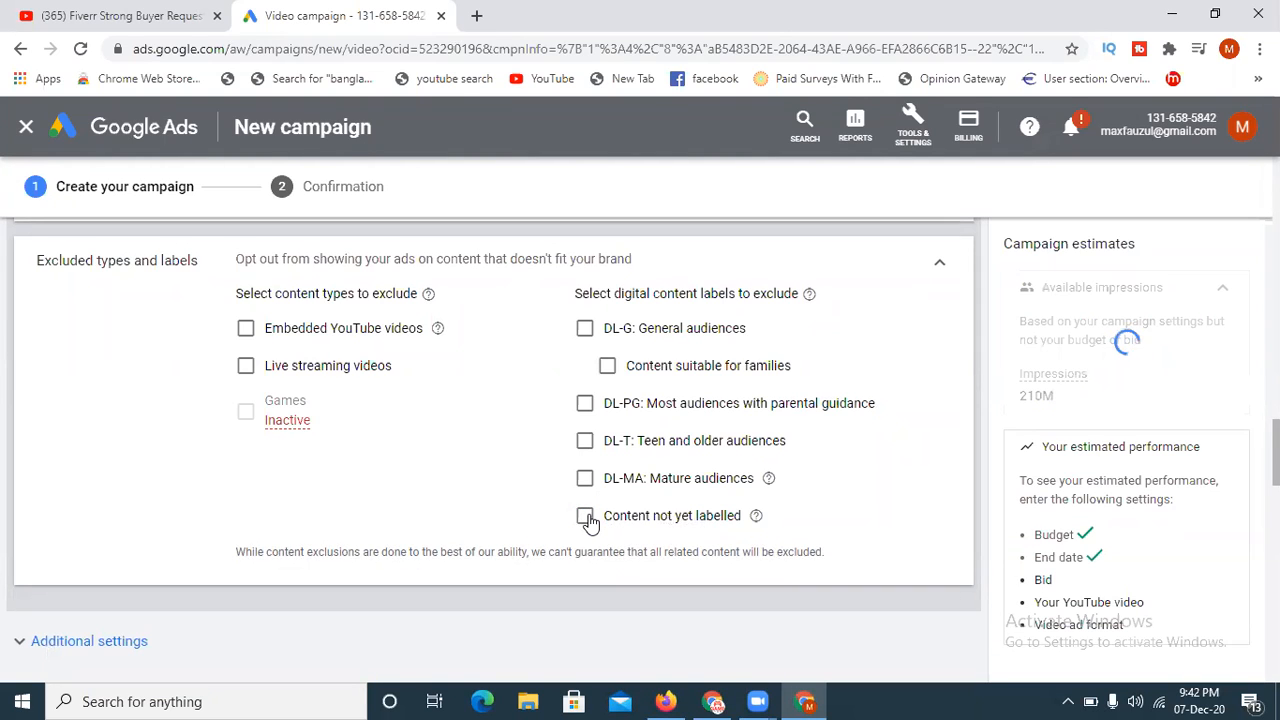
left_click(246, 367)
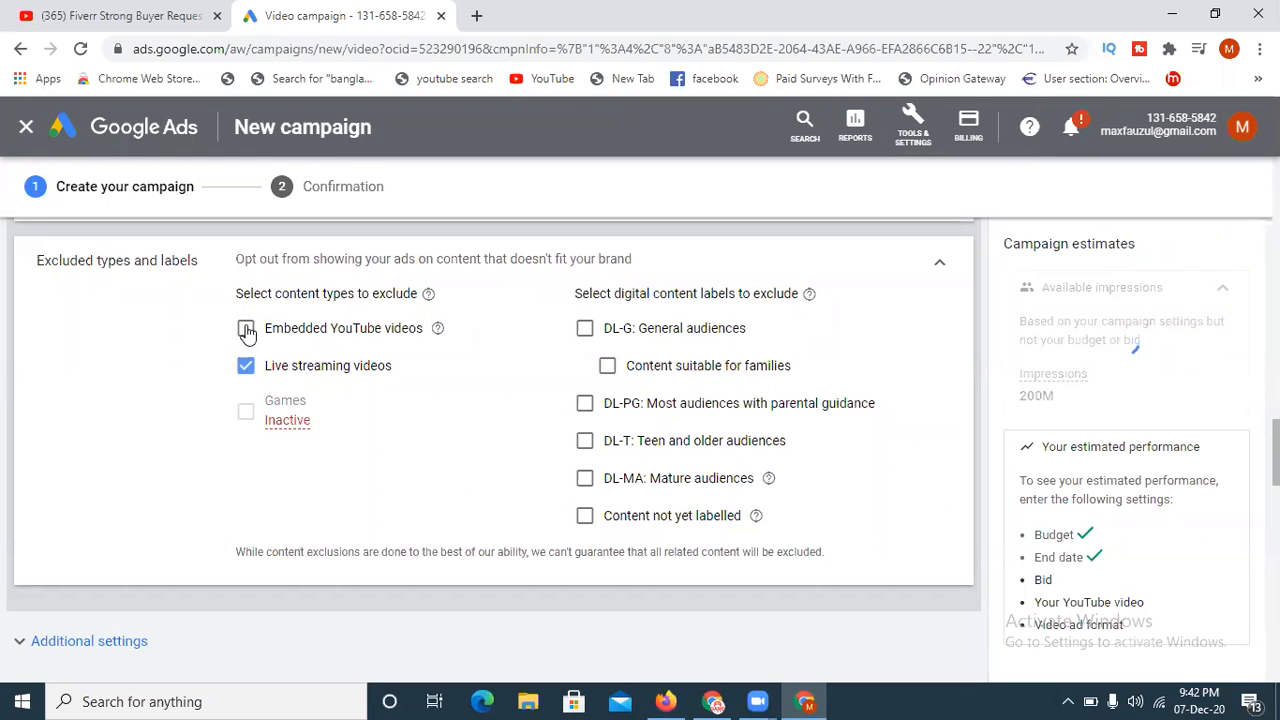
left_click(246, 330)
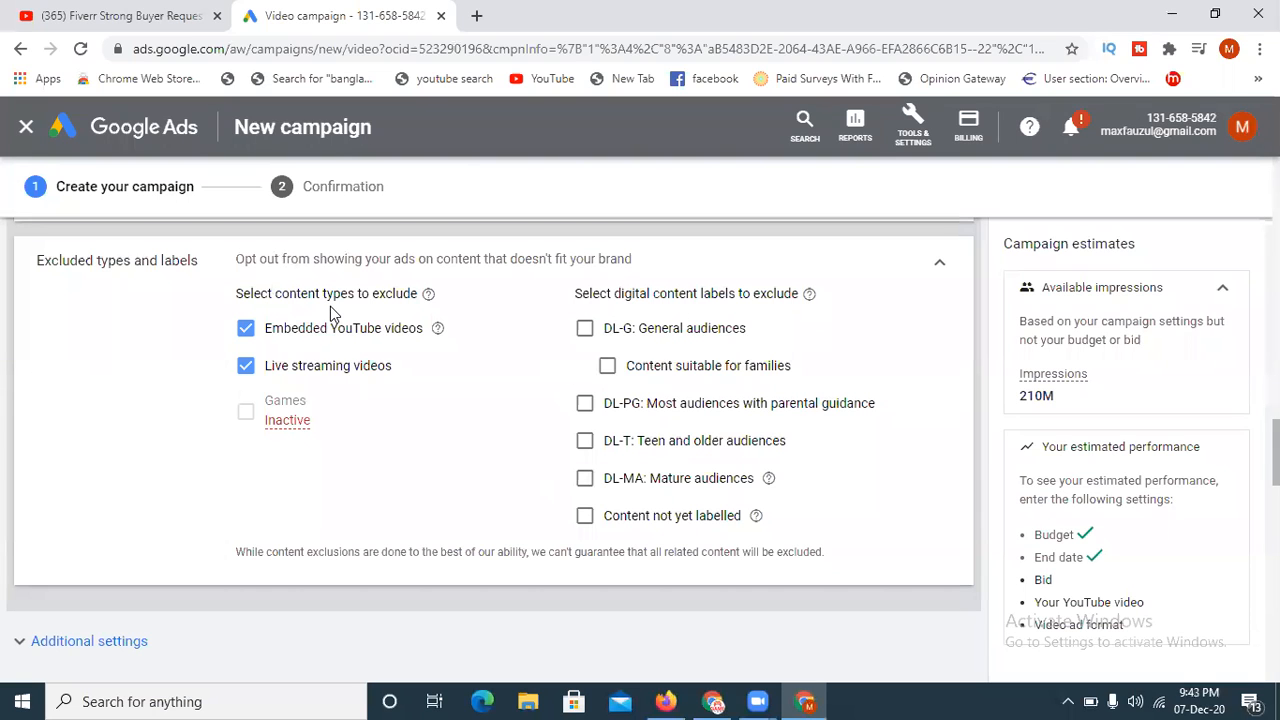
- Expand the additional campaign settings and open the Conversions section for review
scroll(1275, 450, "down", 2)
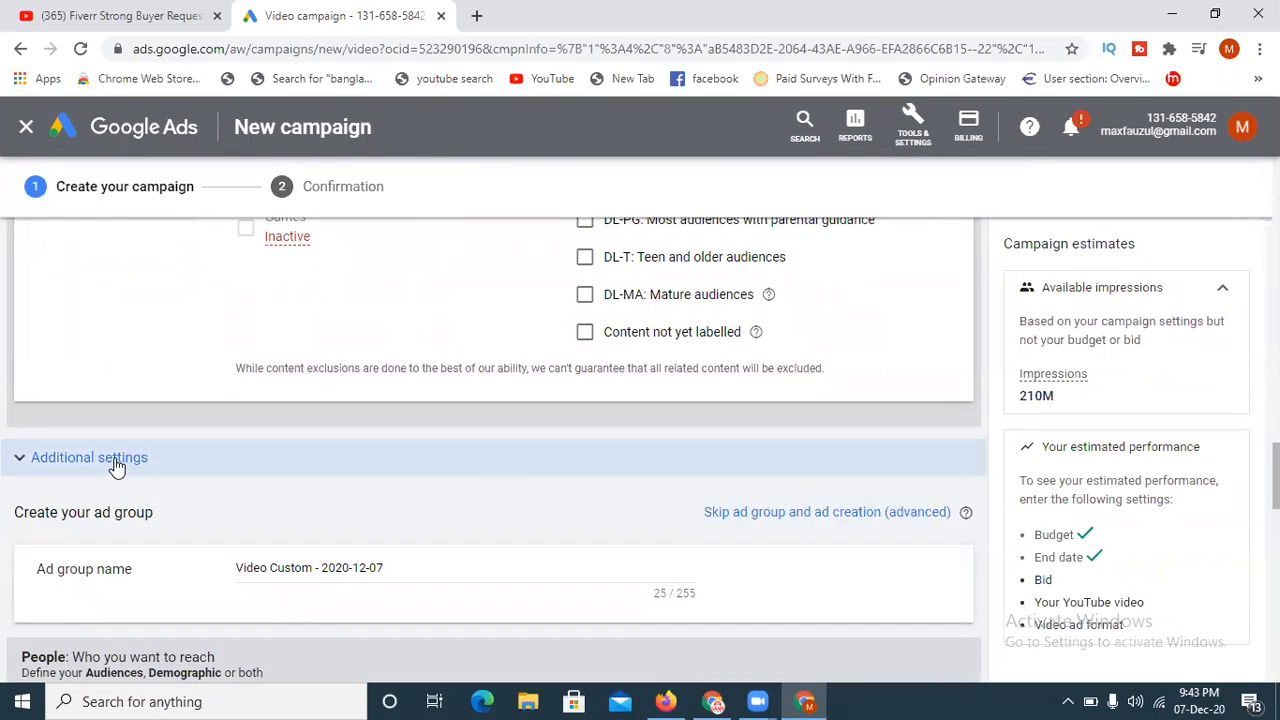
left_click(115, 464)
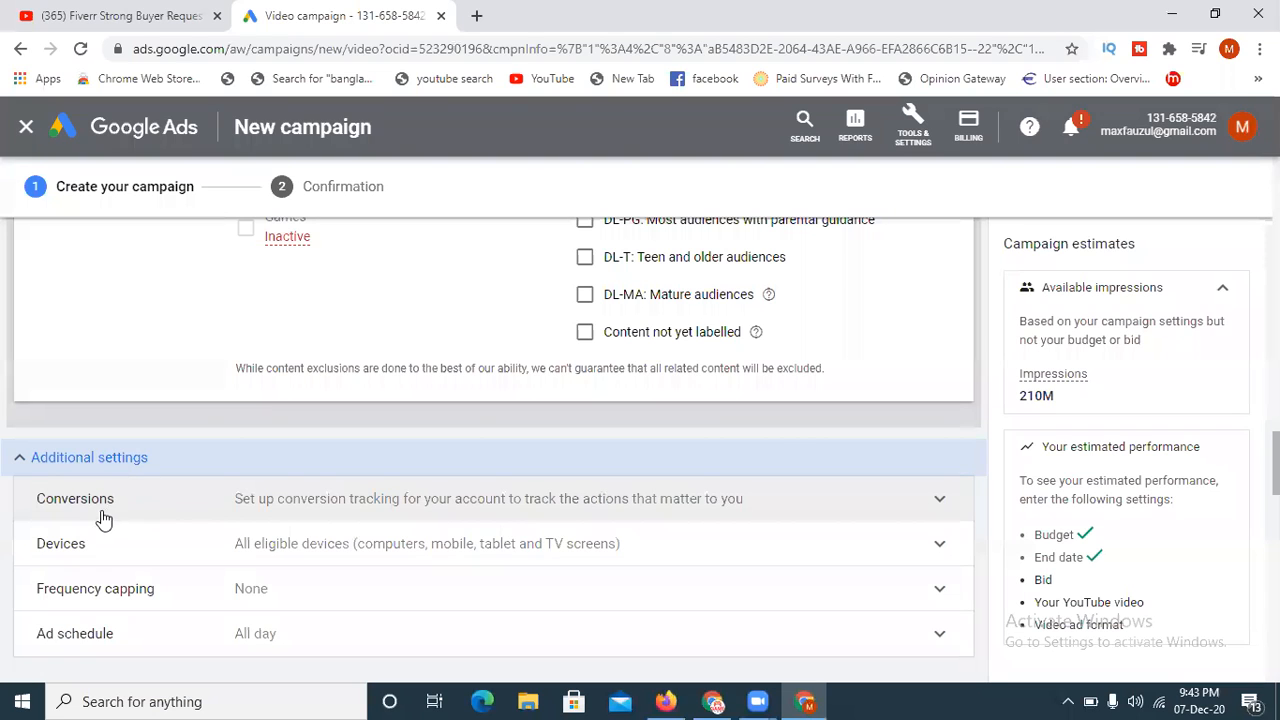
scroll(210, 500, "down", 1)
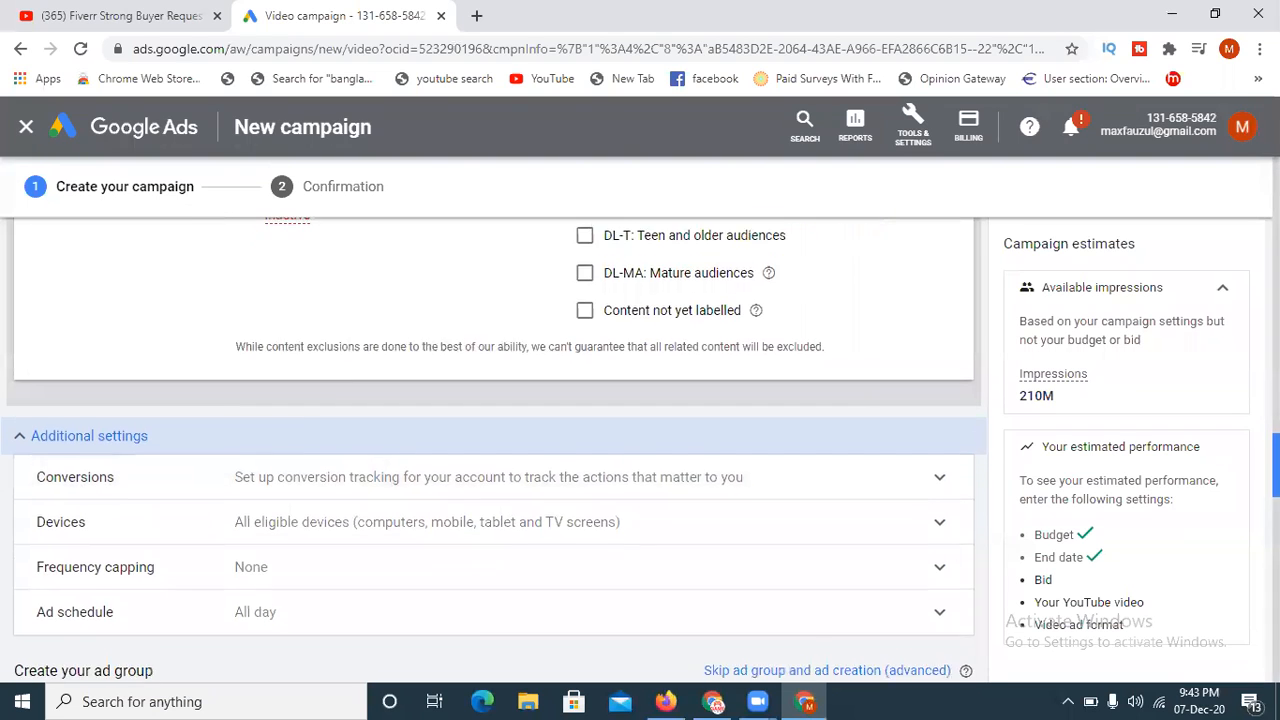
left_click(471, 451)
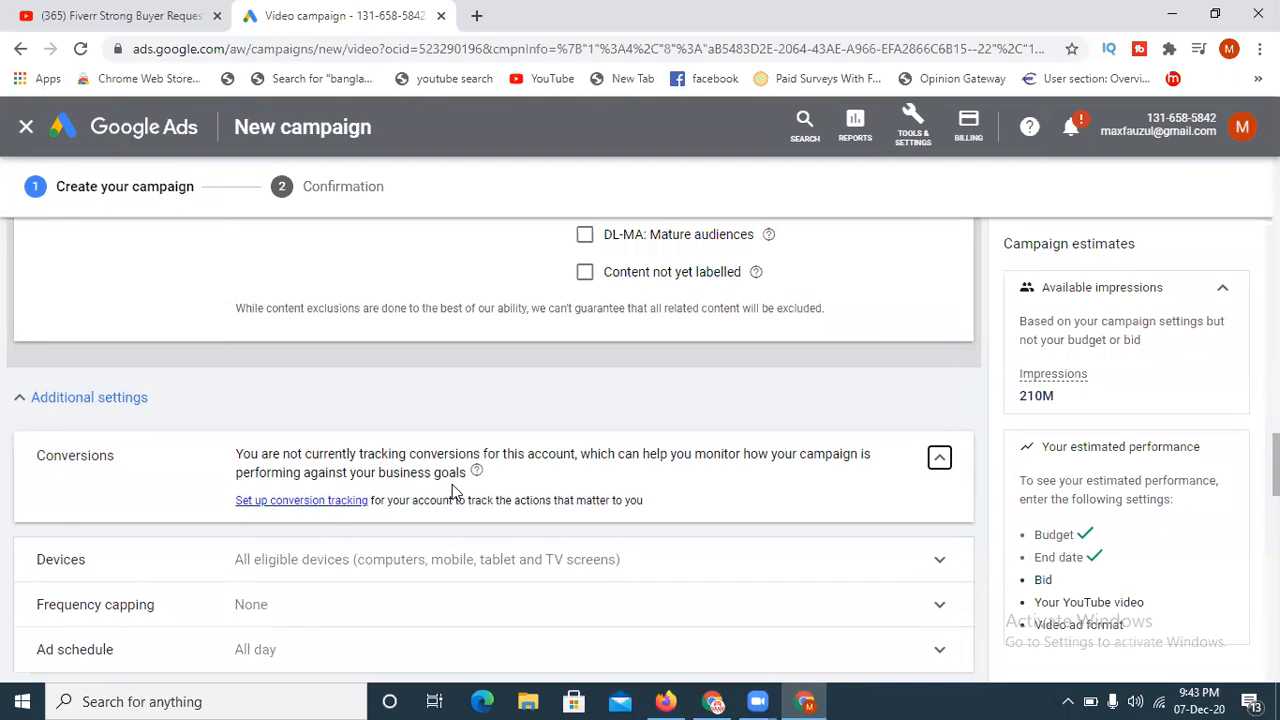
- Set specific device targeting for the campaign, deselecting Computers, Tablets and TV screens so only Mobile Phones stays selected
left_click(352, 570)
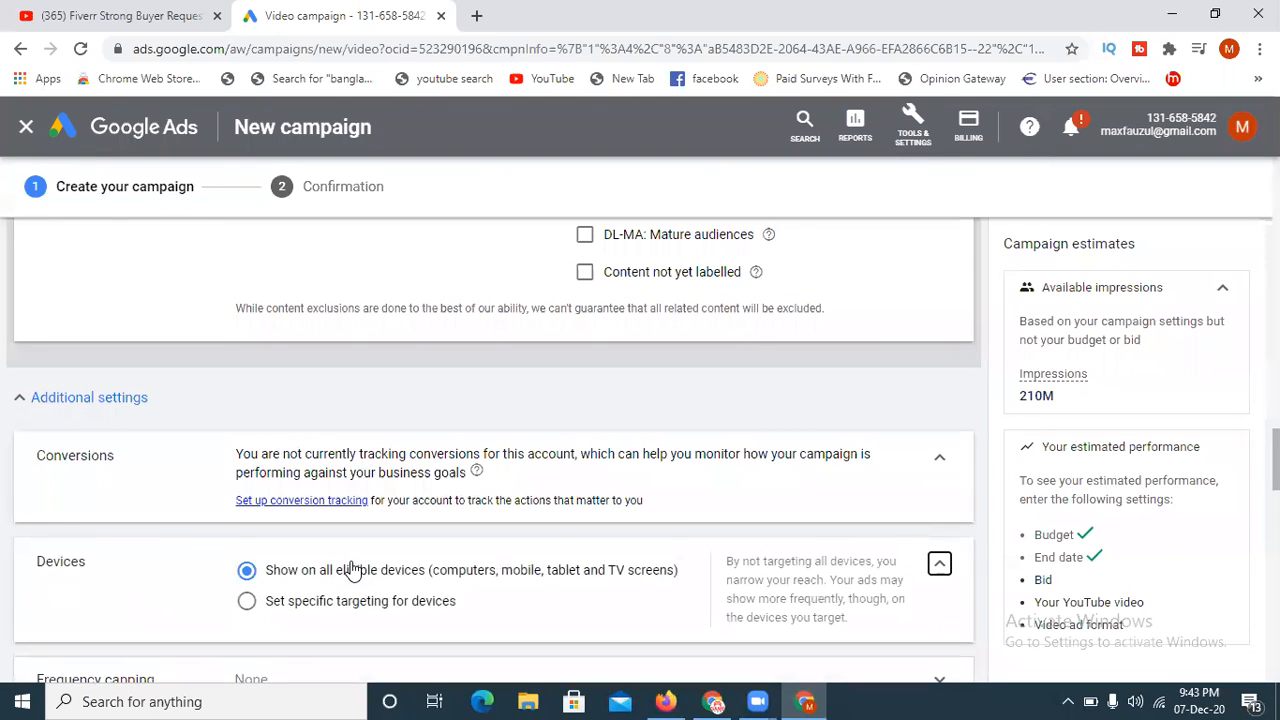
scroll(1275, 470, "down", 1)
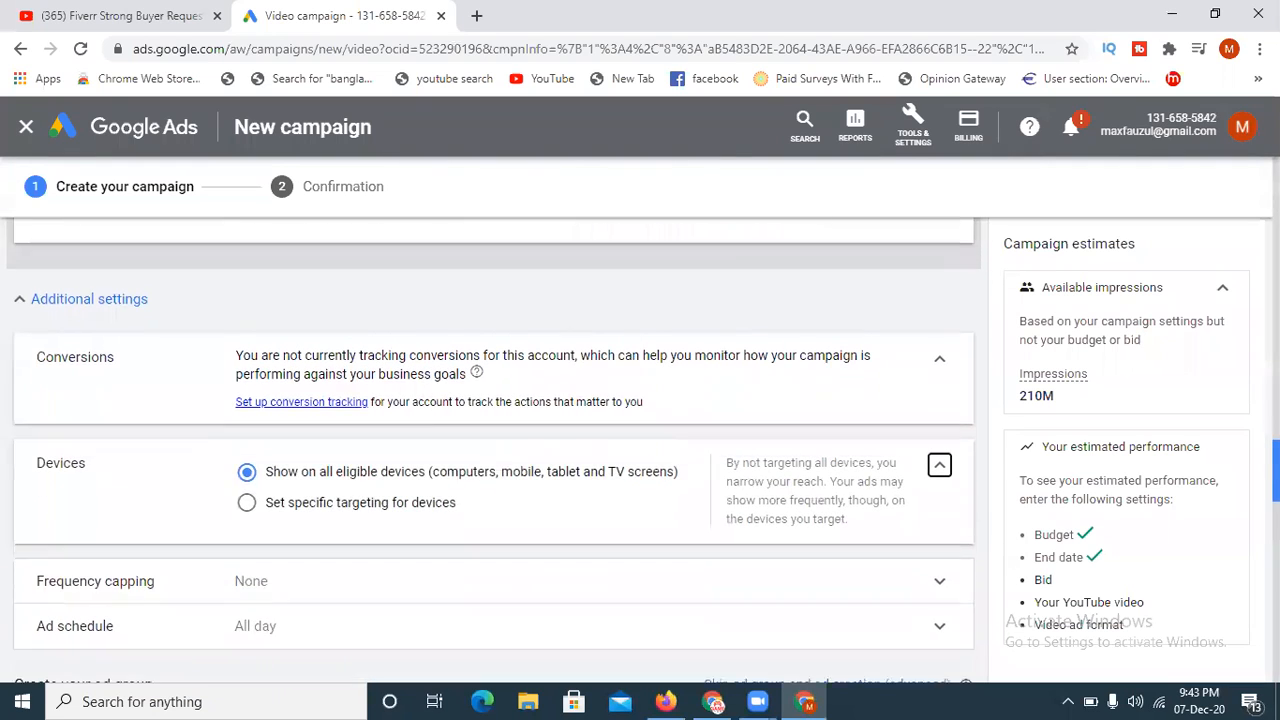
scroll(814, 500, "down", 1)
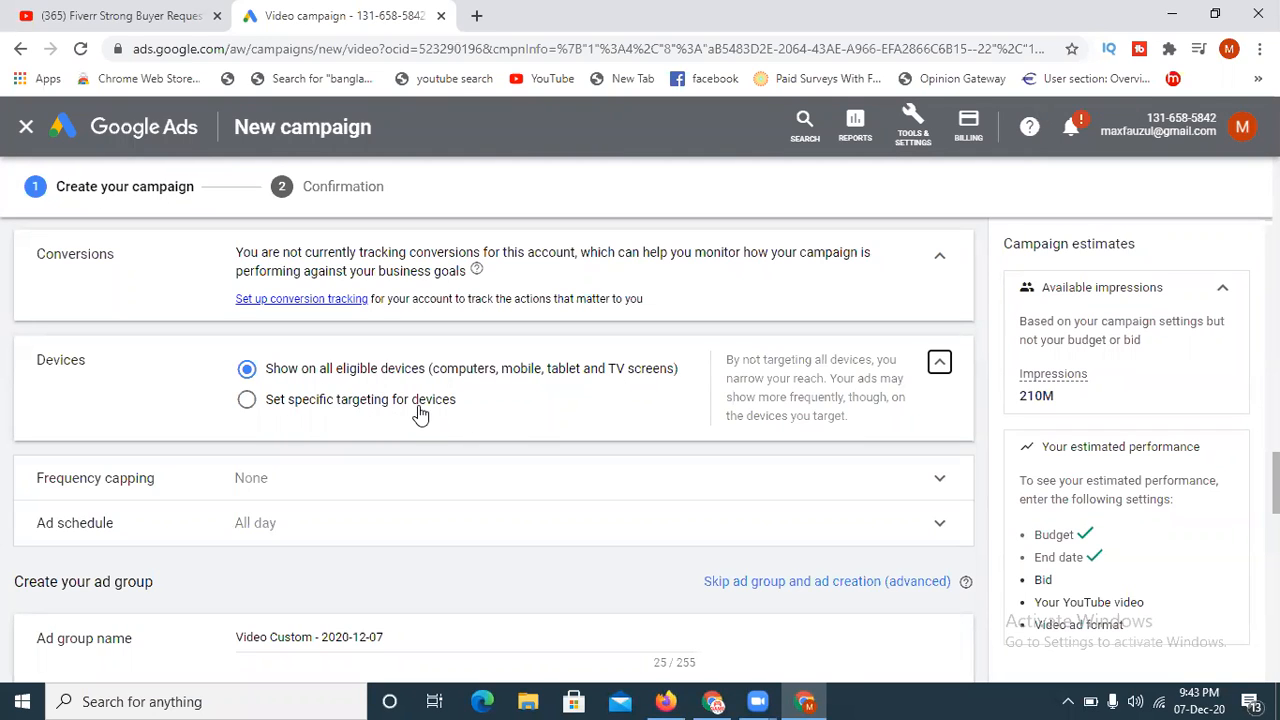
left_click(350, 405)
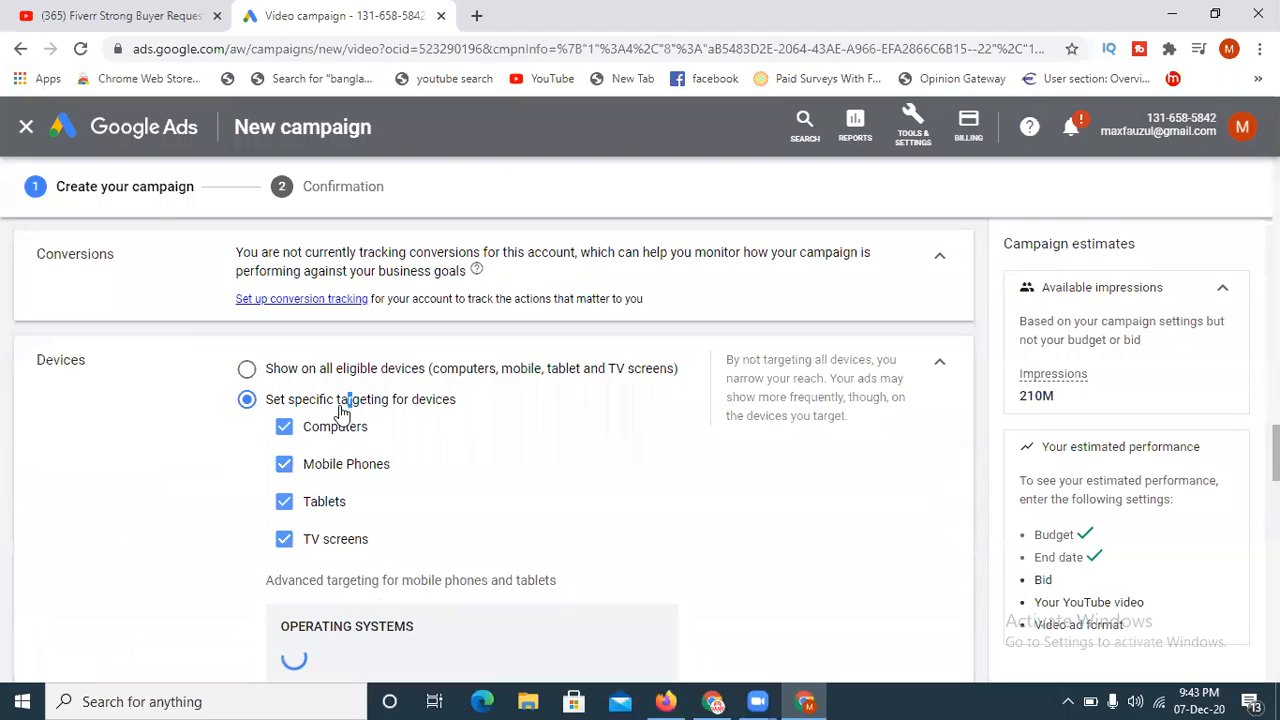
left_click(282, 428)
left_click(285, 502)
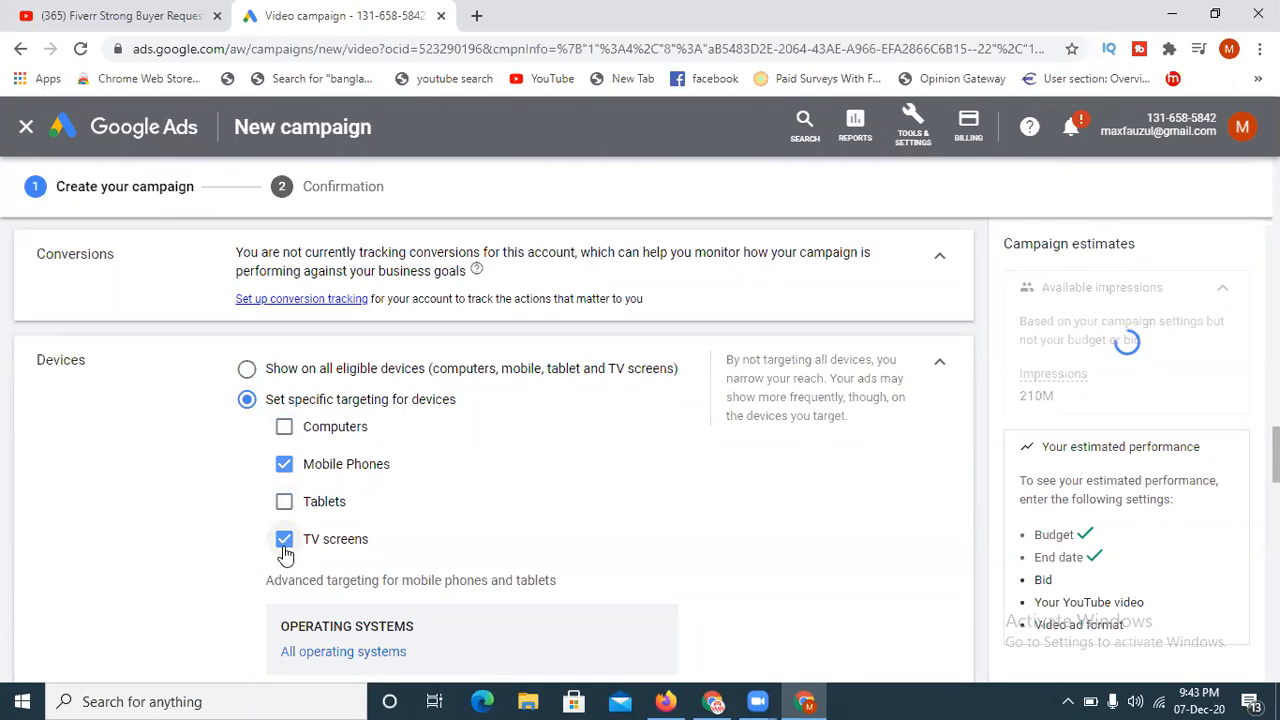
left_click(284, 545)
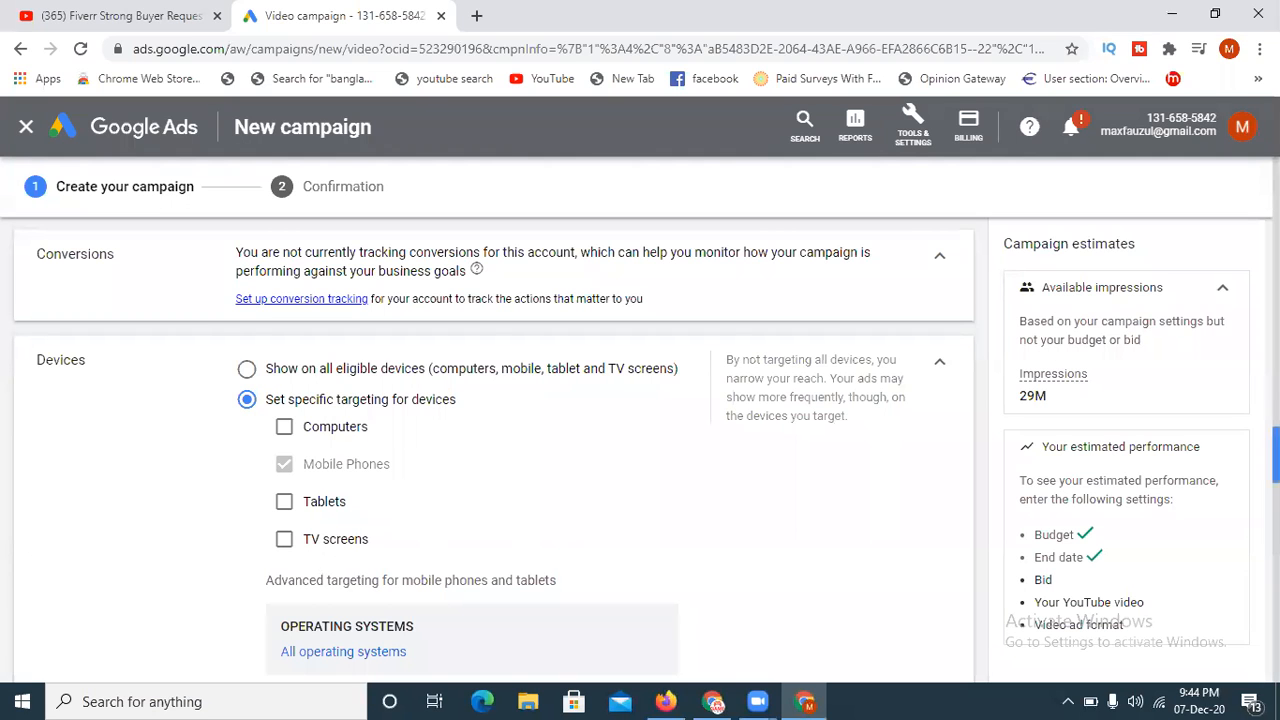
- Expand the Frequency capping and Ad schedule settings to review their options
scroll(1276, 455, "down", 3)
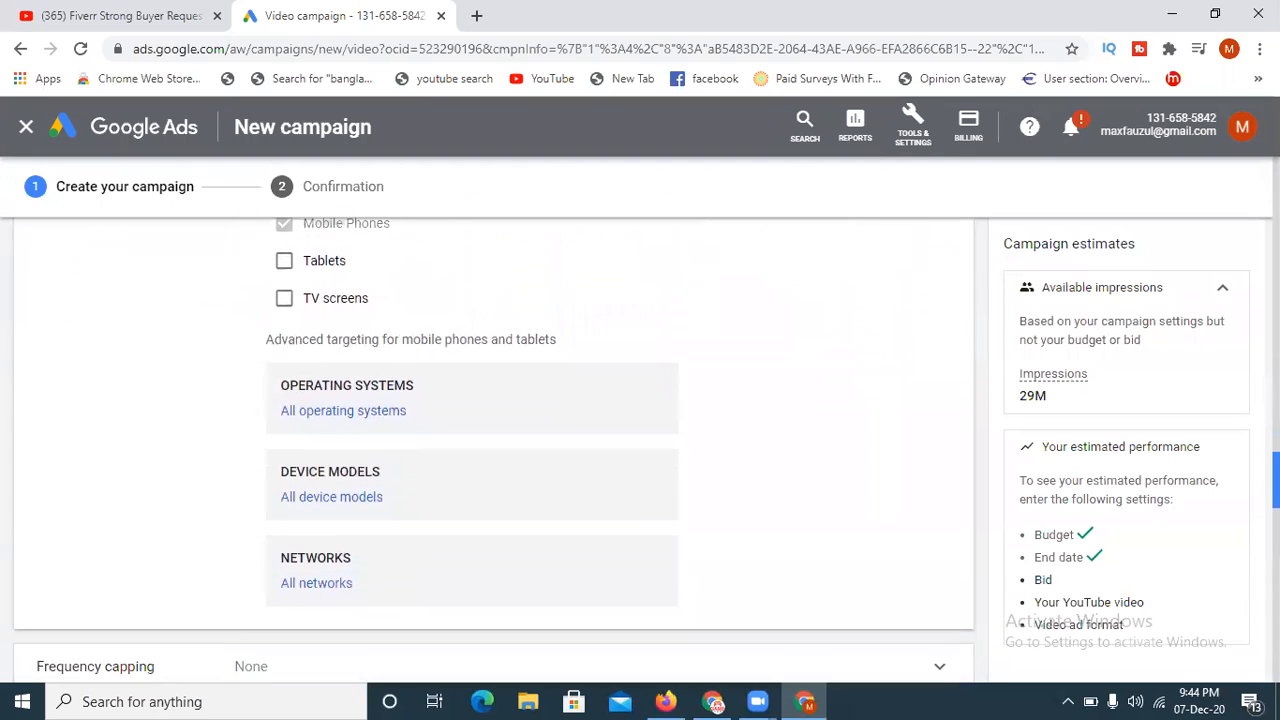
scroll(1276, 455, "down", 1)
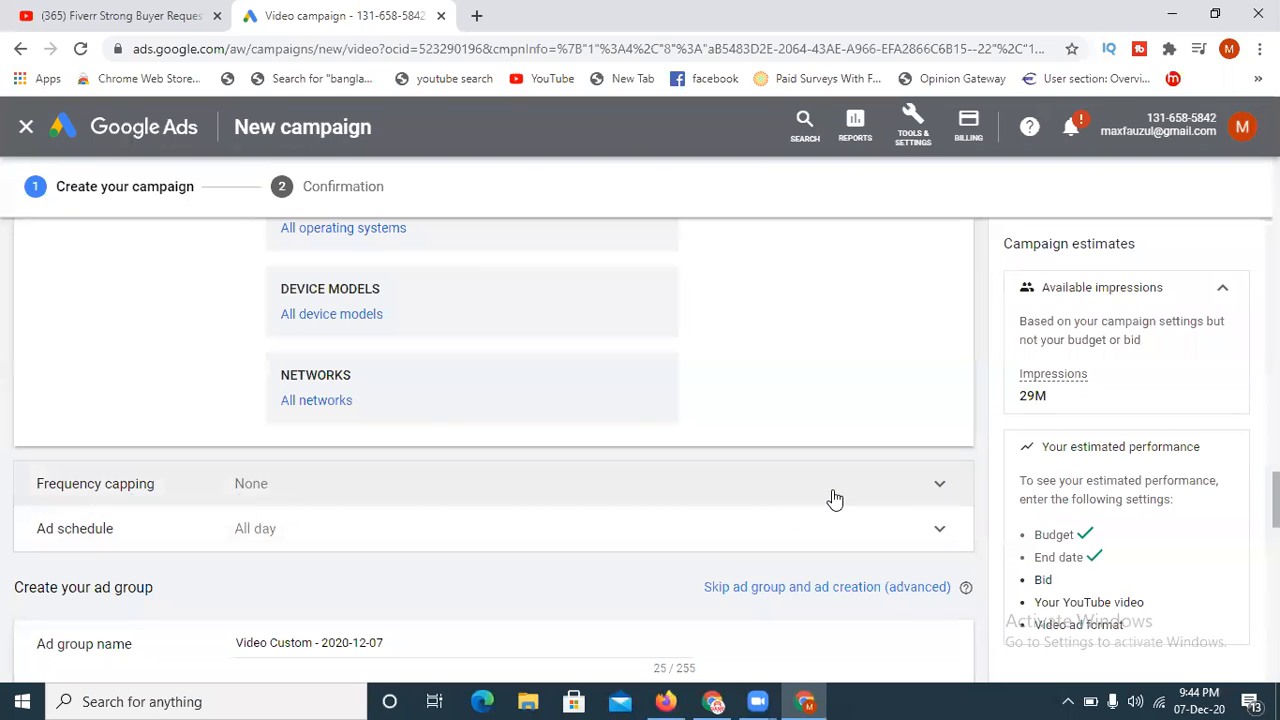
left_click(834, 497)
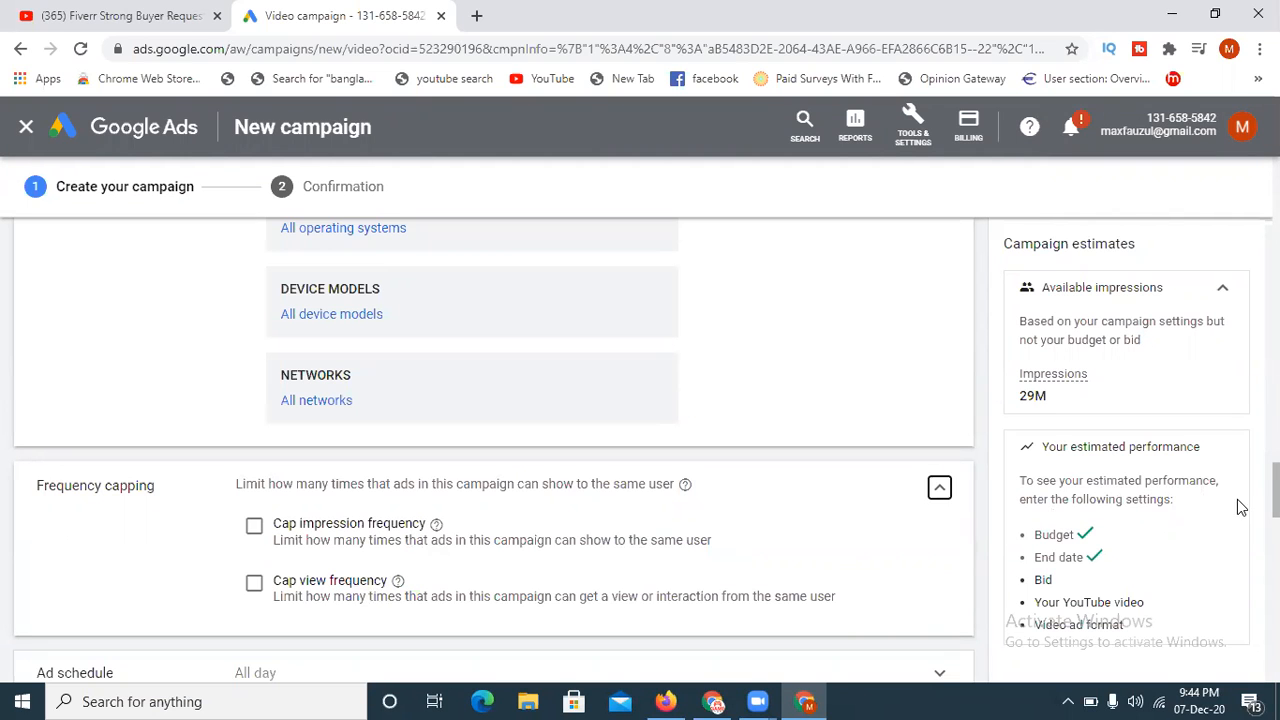
scroll(1270, 500, "down", 2)
scroll(686, 594, "down", 1)
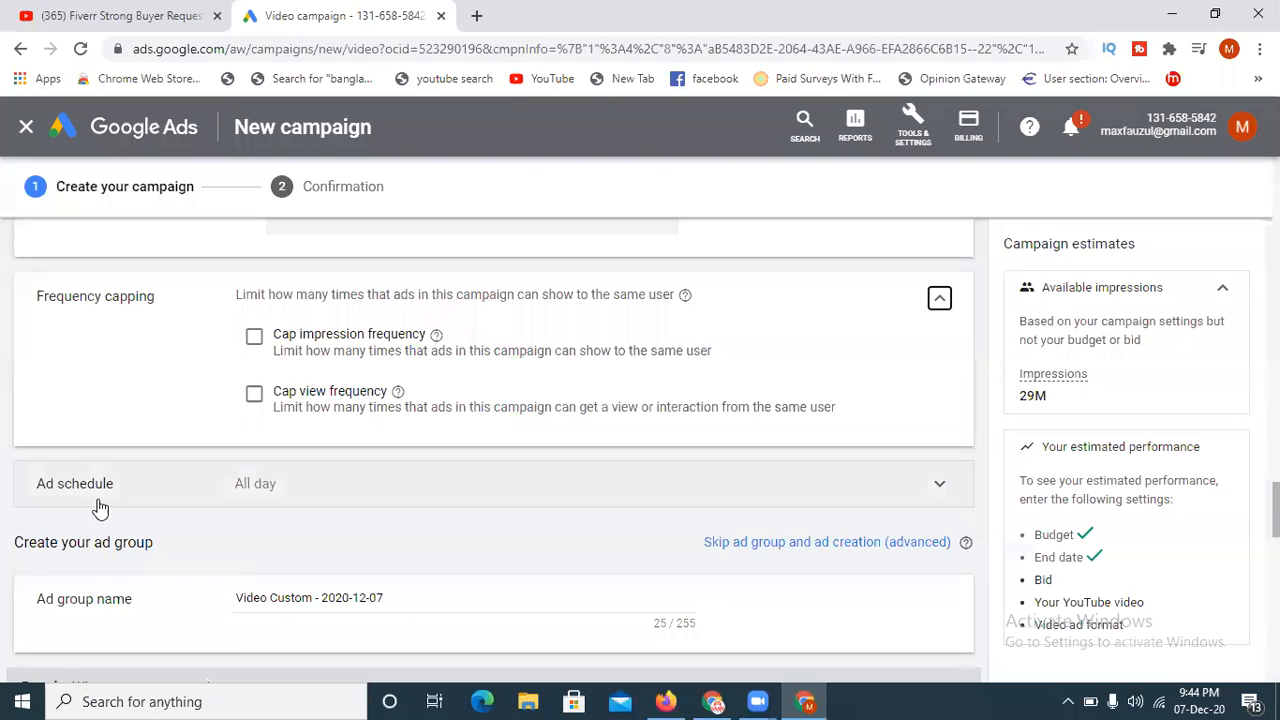
left_click(379, 492)
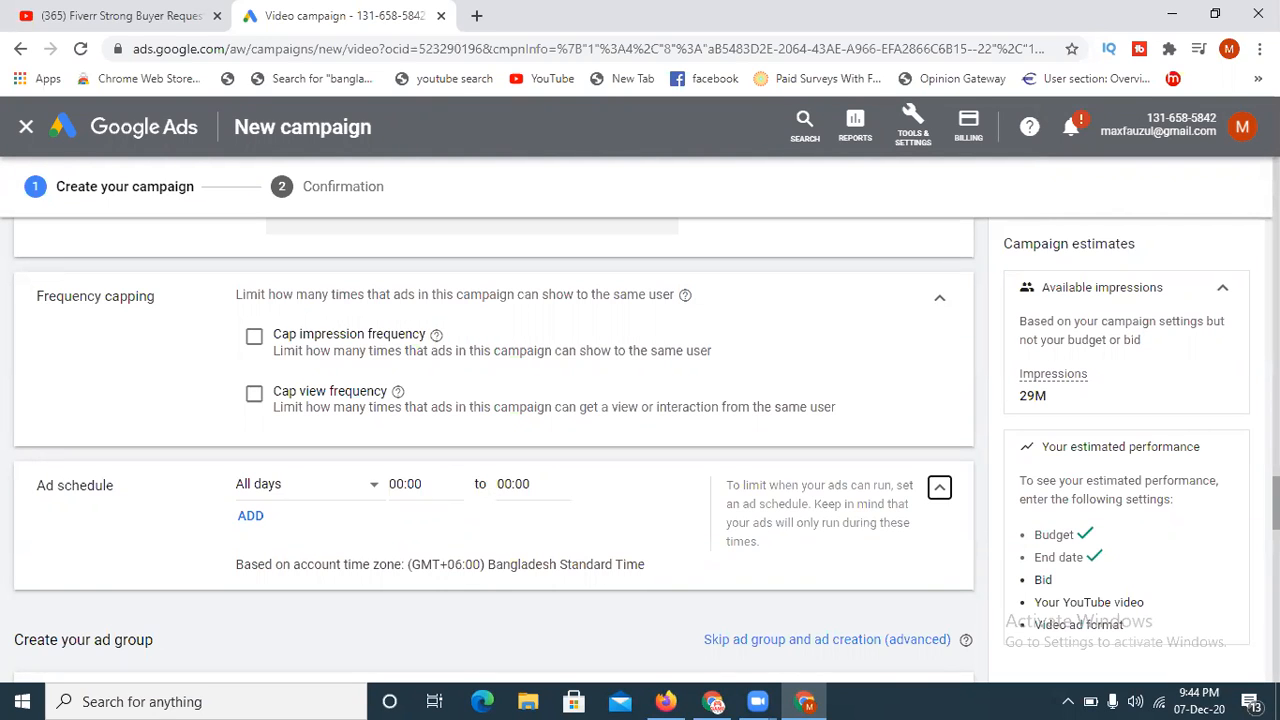
- Copy the campaign name and use it to rename the ad group as My Ad campaign
scroll(500, 450, "down", 2)
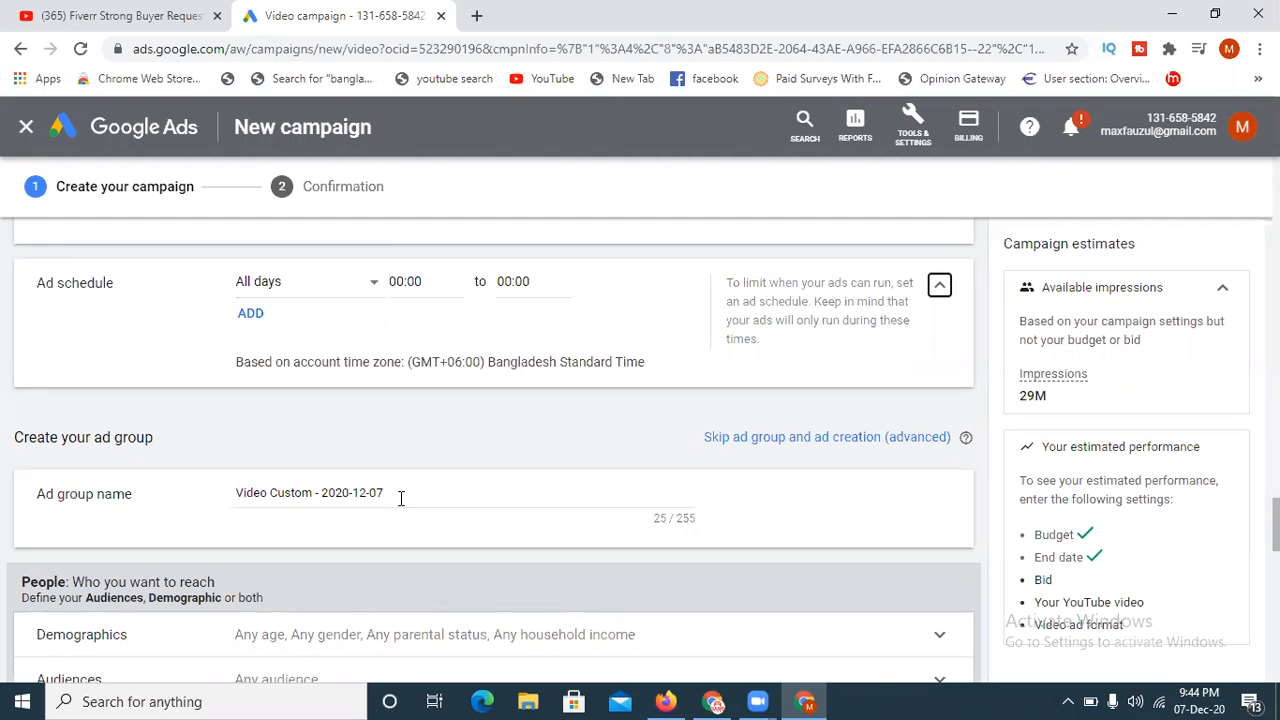
scroll(490, 450, "up", 15)
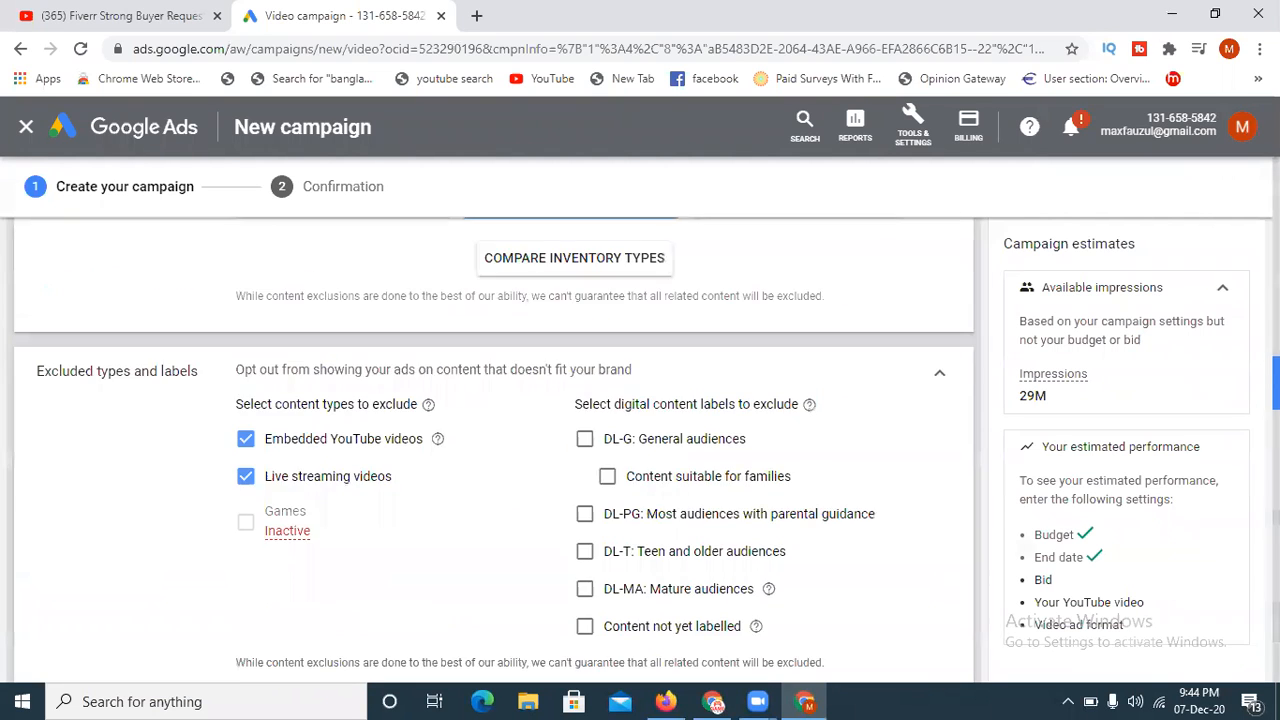
scroll(214, 394, "up", 10)
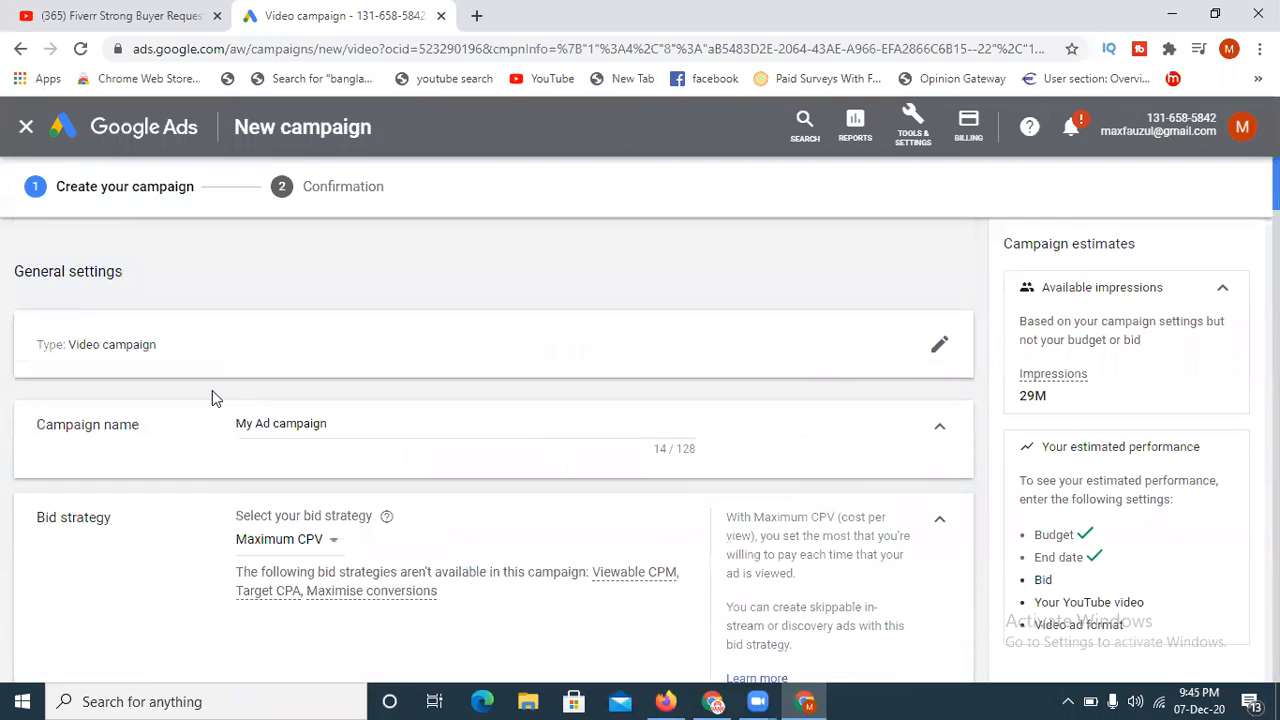
left_click_drag(340, 423, 238, 423)
key("ctrl+c")
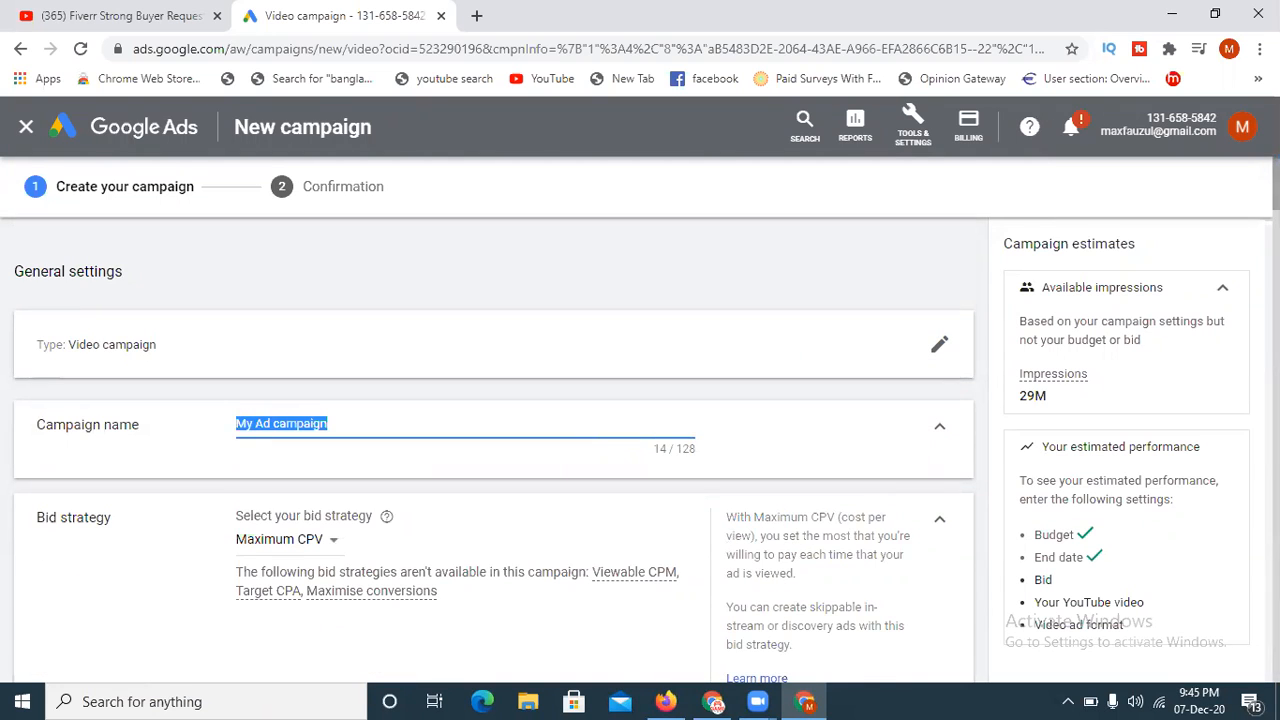
scroll(238, 423, "down", 10)
scroll(494, 450, "down", 12)
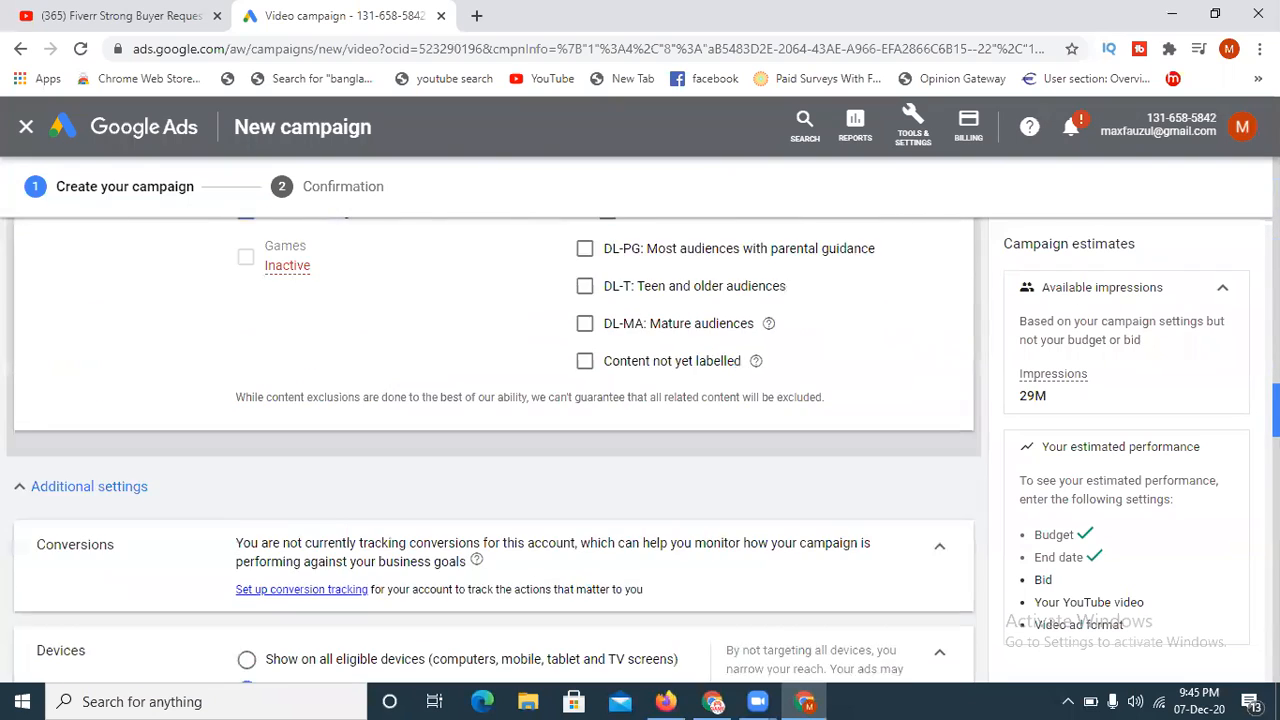
scroll(760, 583, "down", 2)
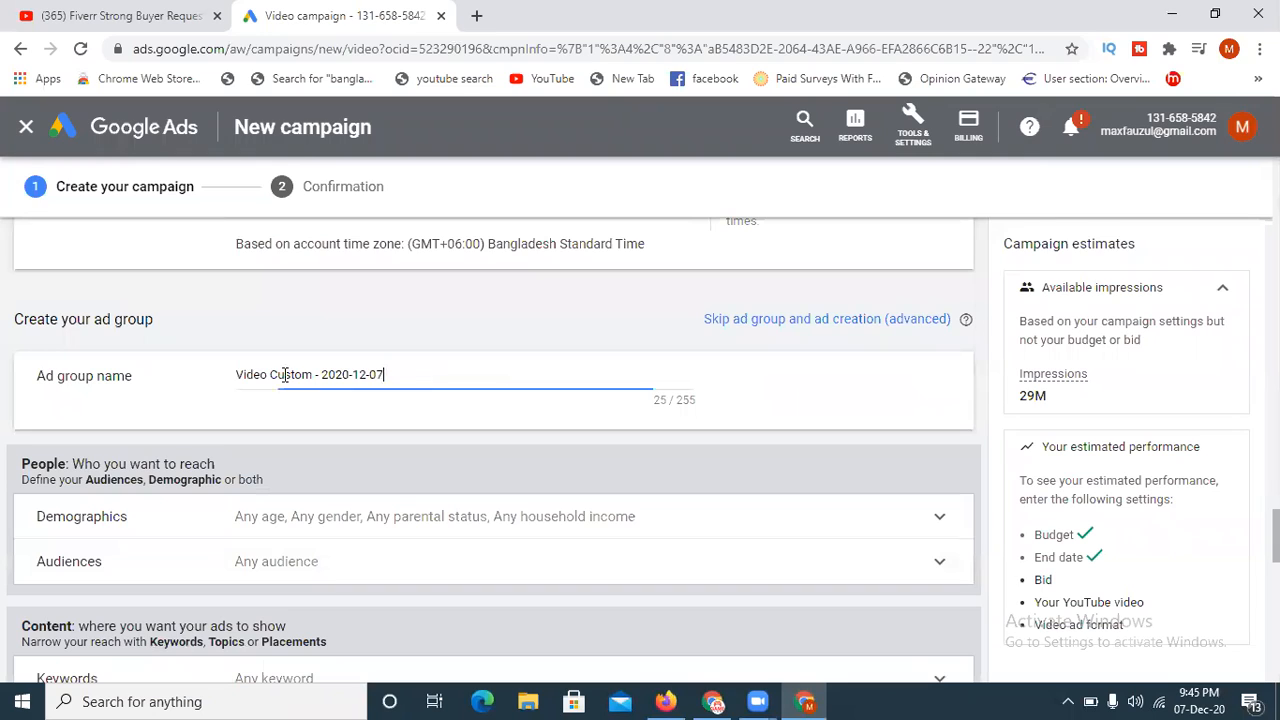
triple_click(286, 374)
key("ctrl+v")
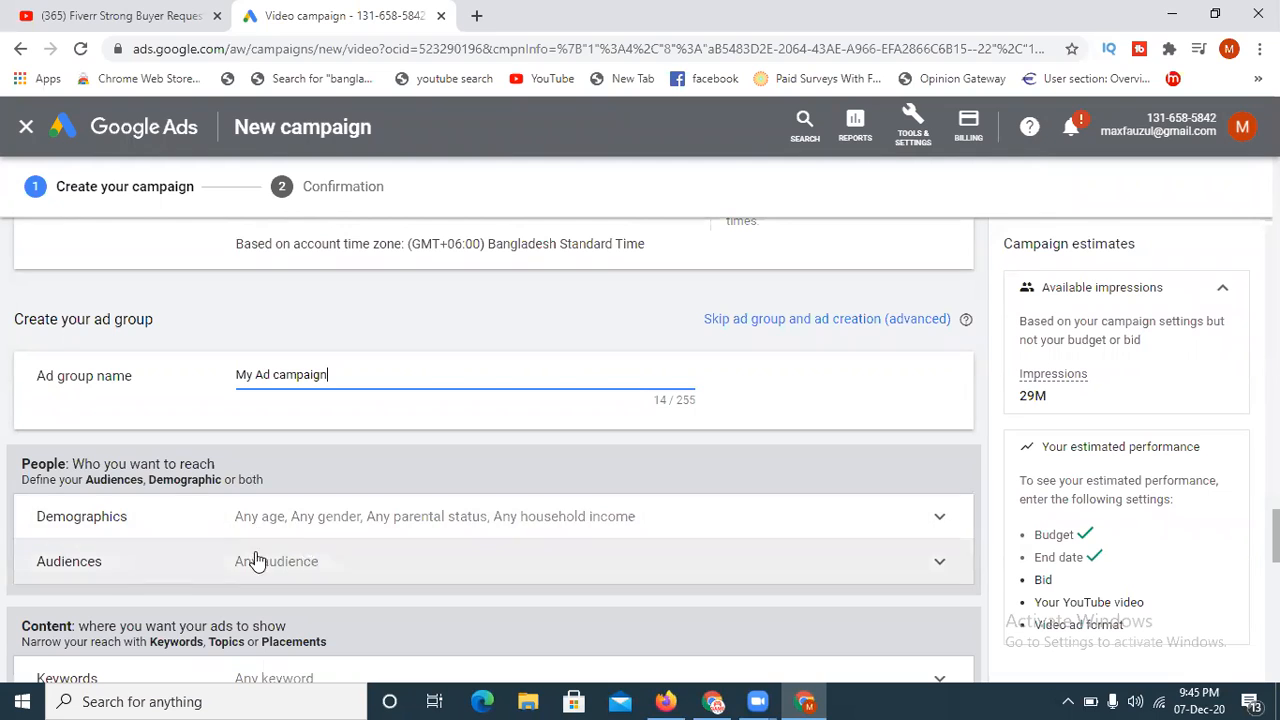
- In the ad group's demographic targeting, deselect the 55 - 64, 65+ and Unknown age groups
left_click(272, 524)
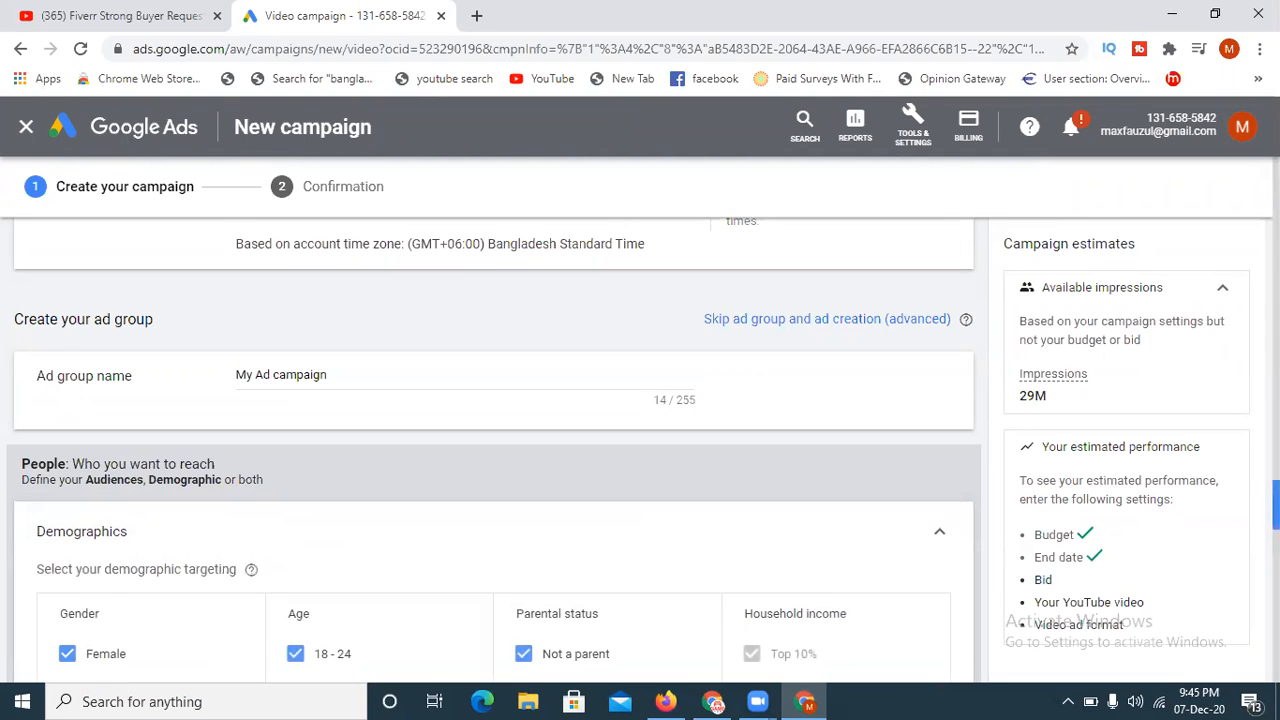
scroll(1275, 505, "down", 3)
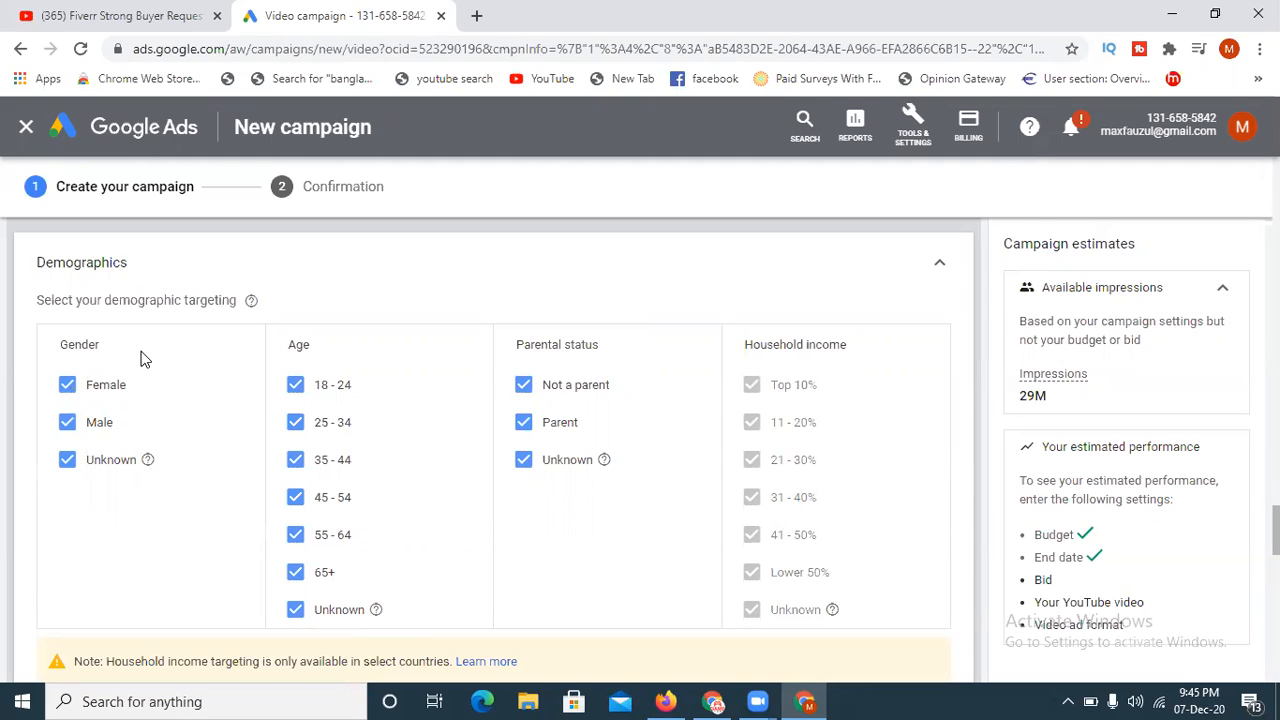
left_click(296, 612)
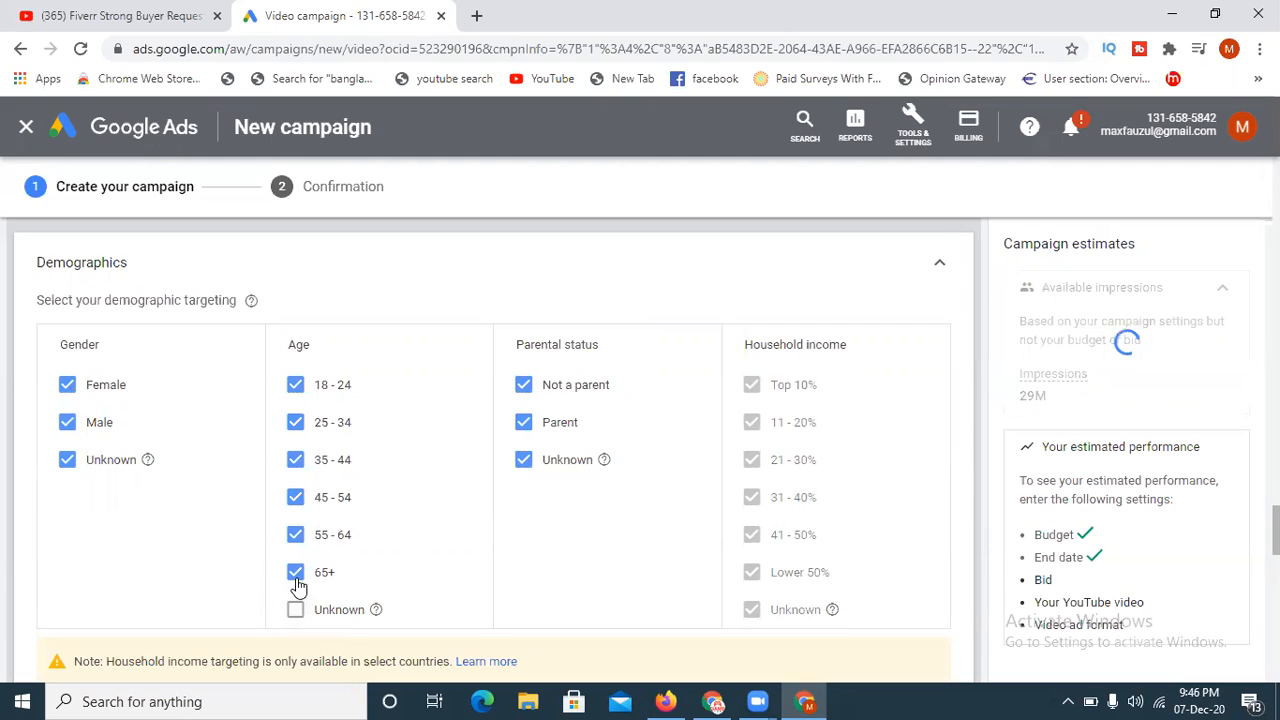
left_click(296, 574)
left_click(296, 538)
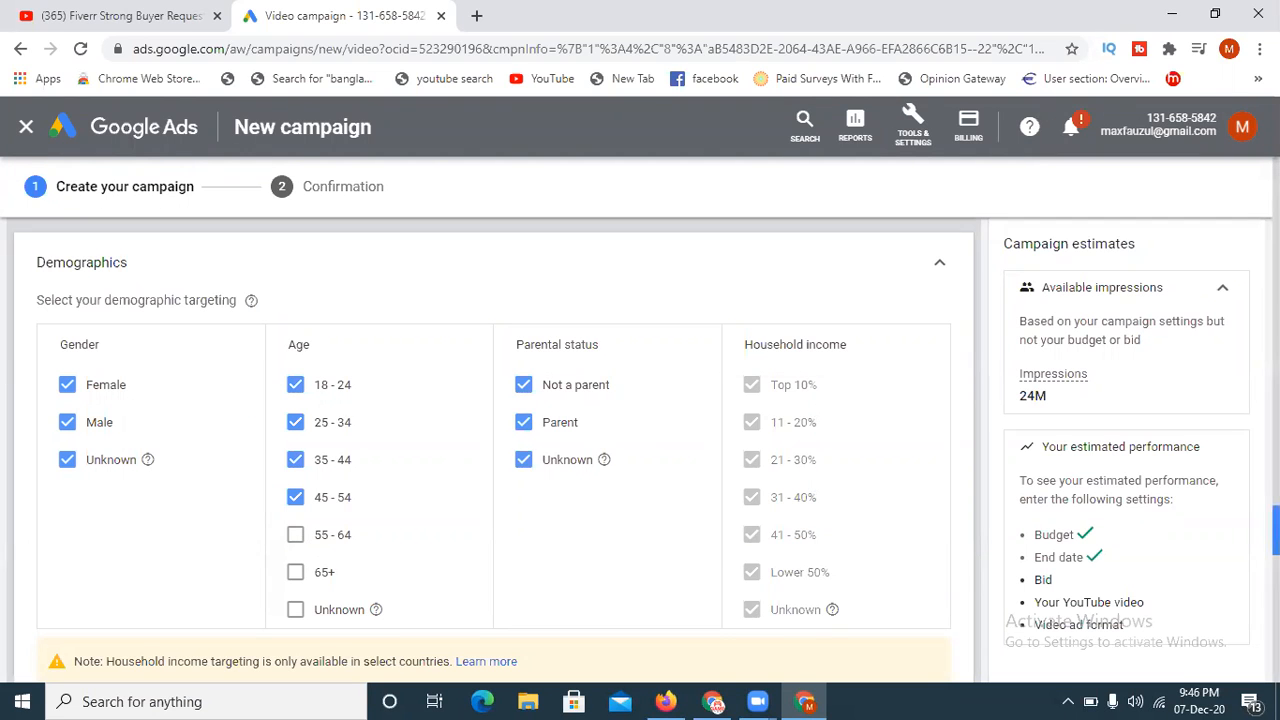
- Expand the Audiences section and add the Technology and Social Media Enthusiasts audiences as targets
scroll(686, 405, "down", 2)
scroll(643, 450, "down", 1)
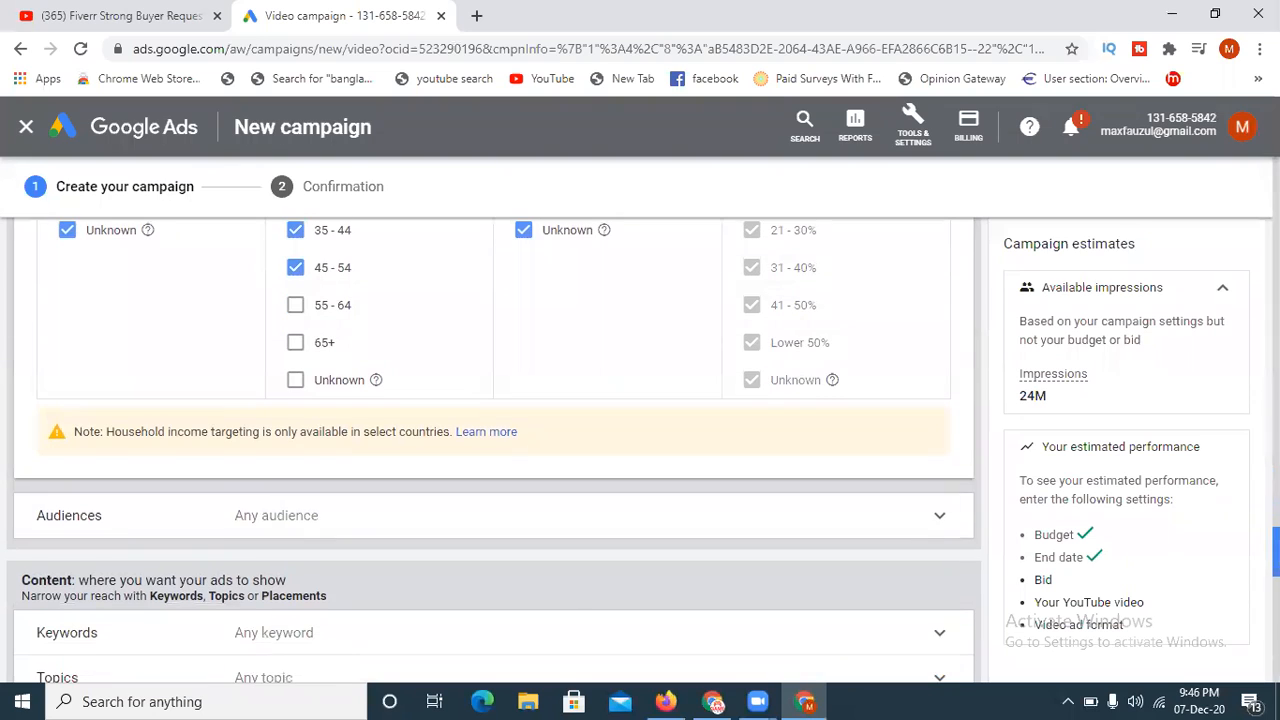
left_click(938, 517)
scroll(928, 528, "down", 2)
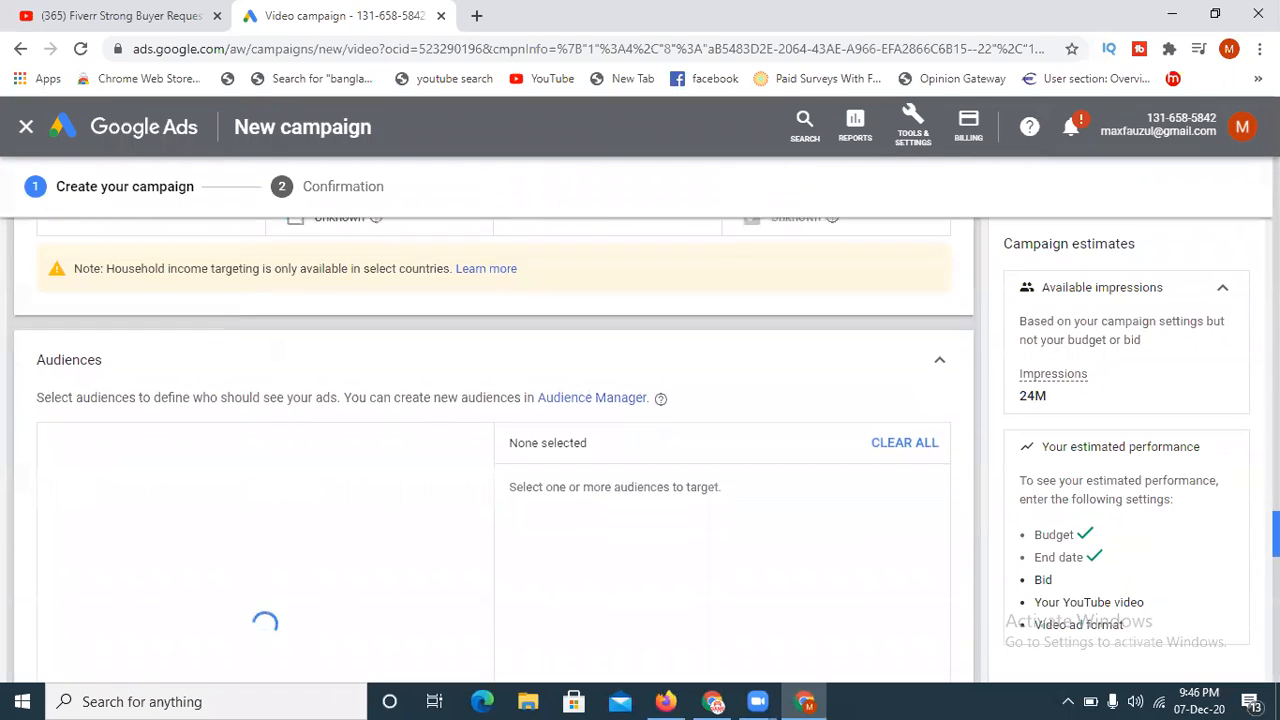
scroll(327, 397, "down", 1)
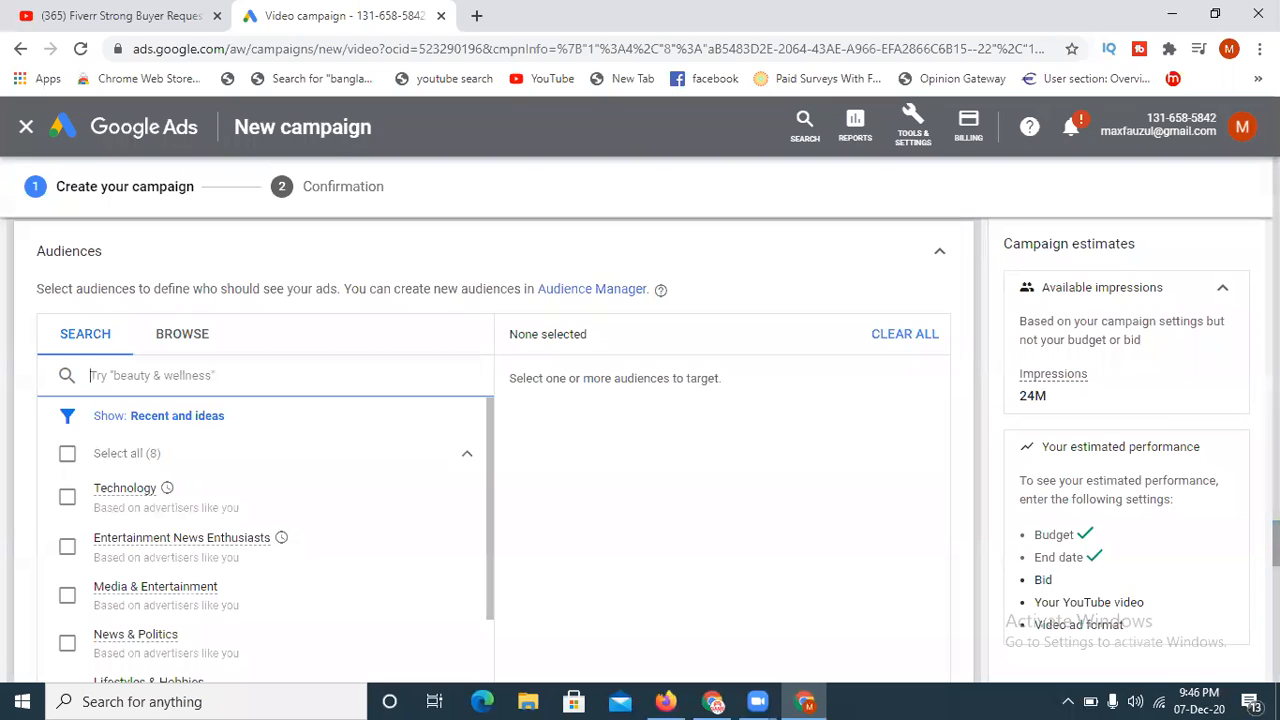
scroll(94, 372, "down", 1)
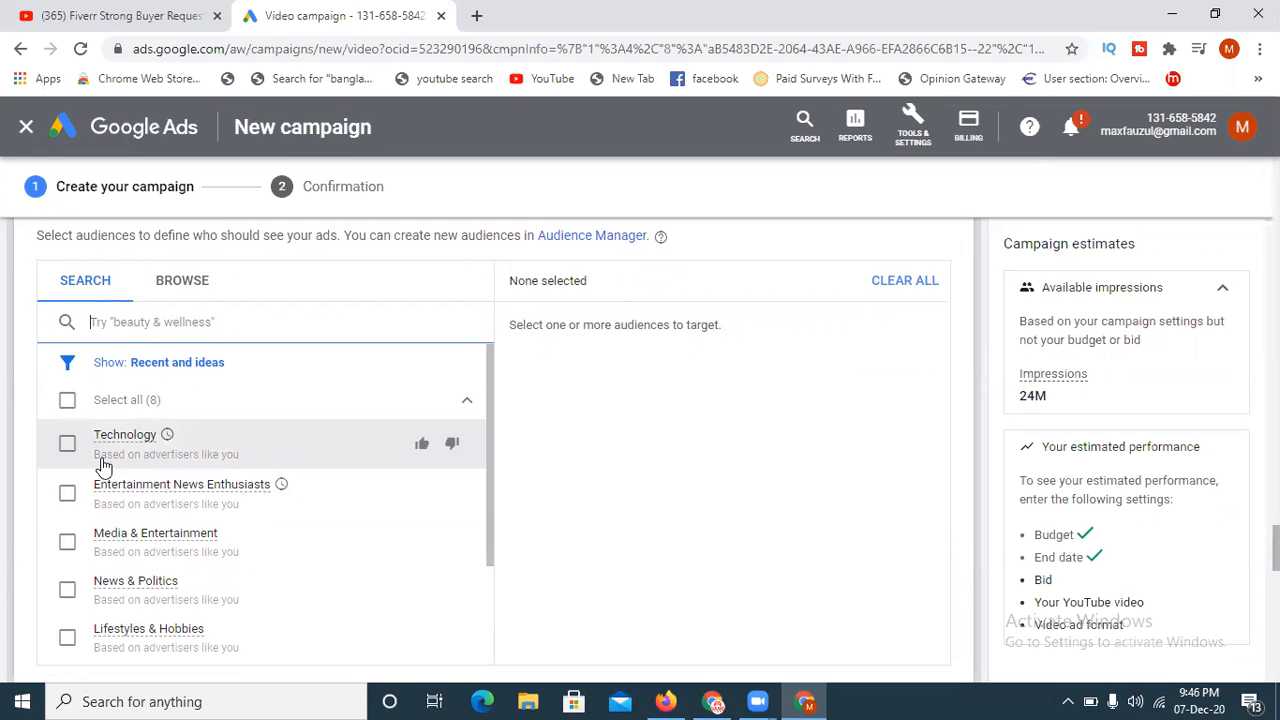
left_click(64, 453)
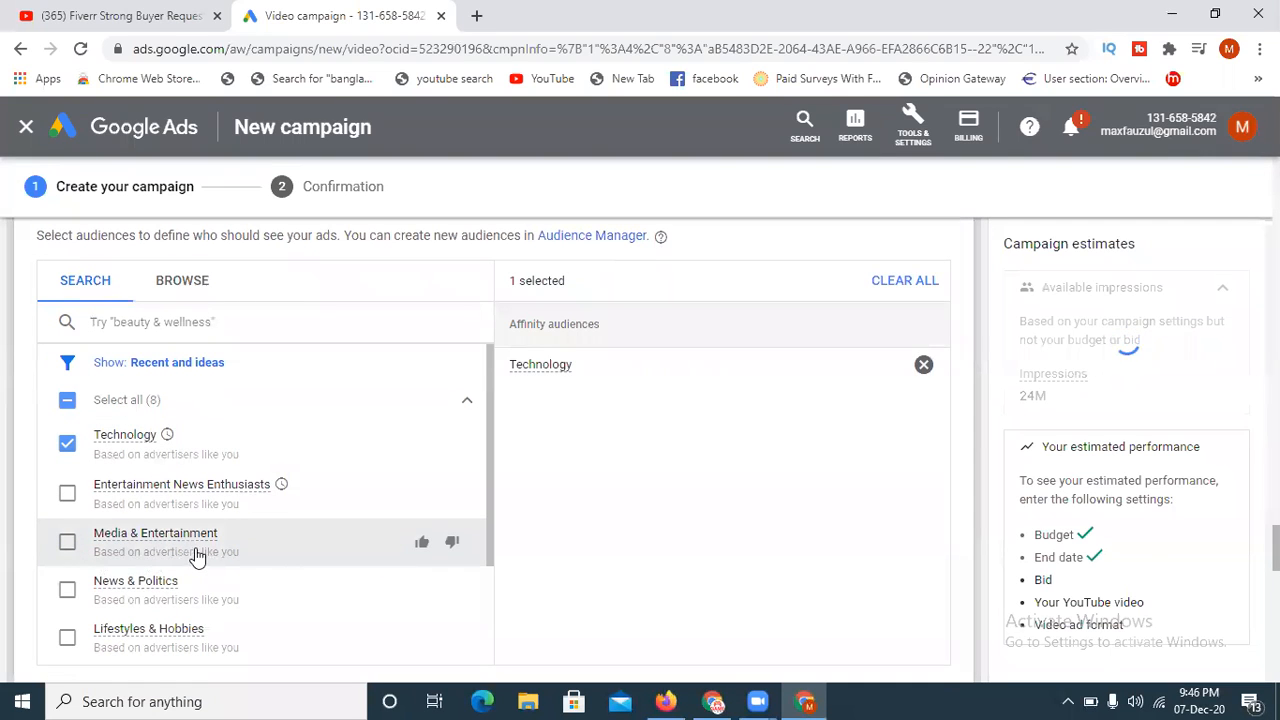
left_click_drag(492, 440, 478, 571)
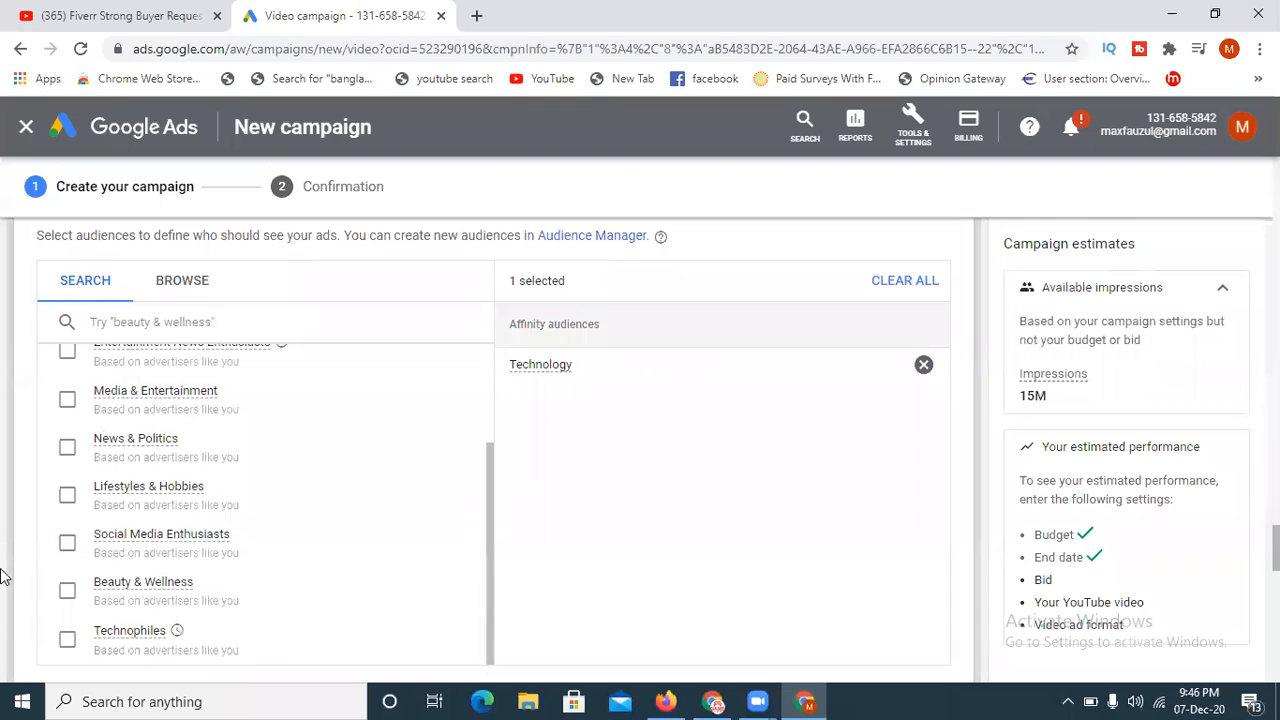
left_click(68, 544)
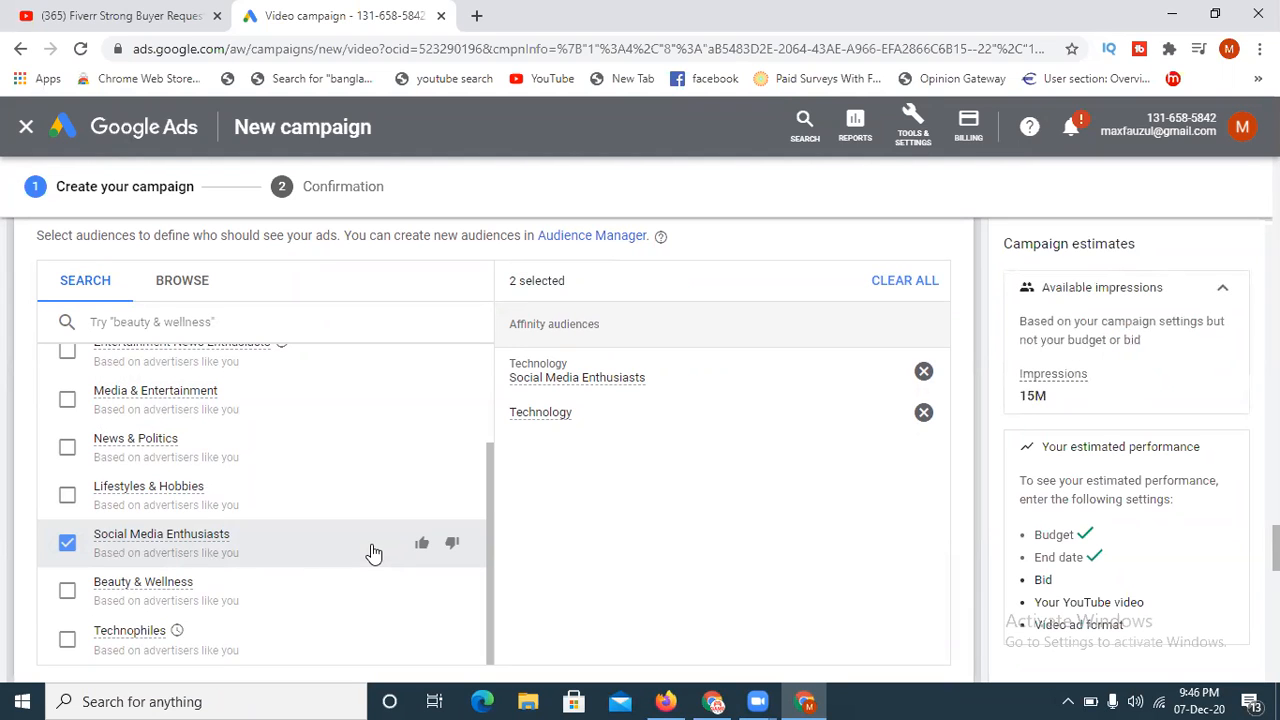
- Search the ad group's audiences for "online income" and look through the matching audience suggestions
scroll(373, 553, "up", 3)
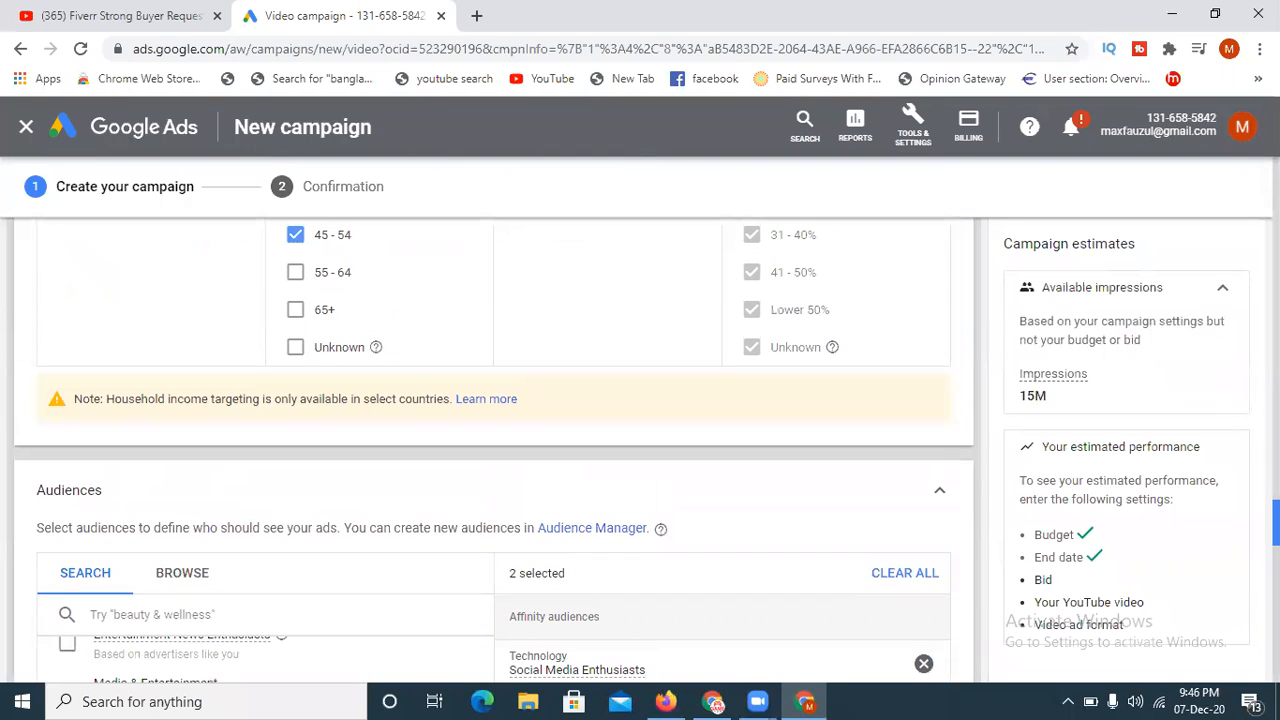
scroll(373, 553, "down", 2)
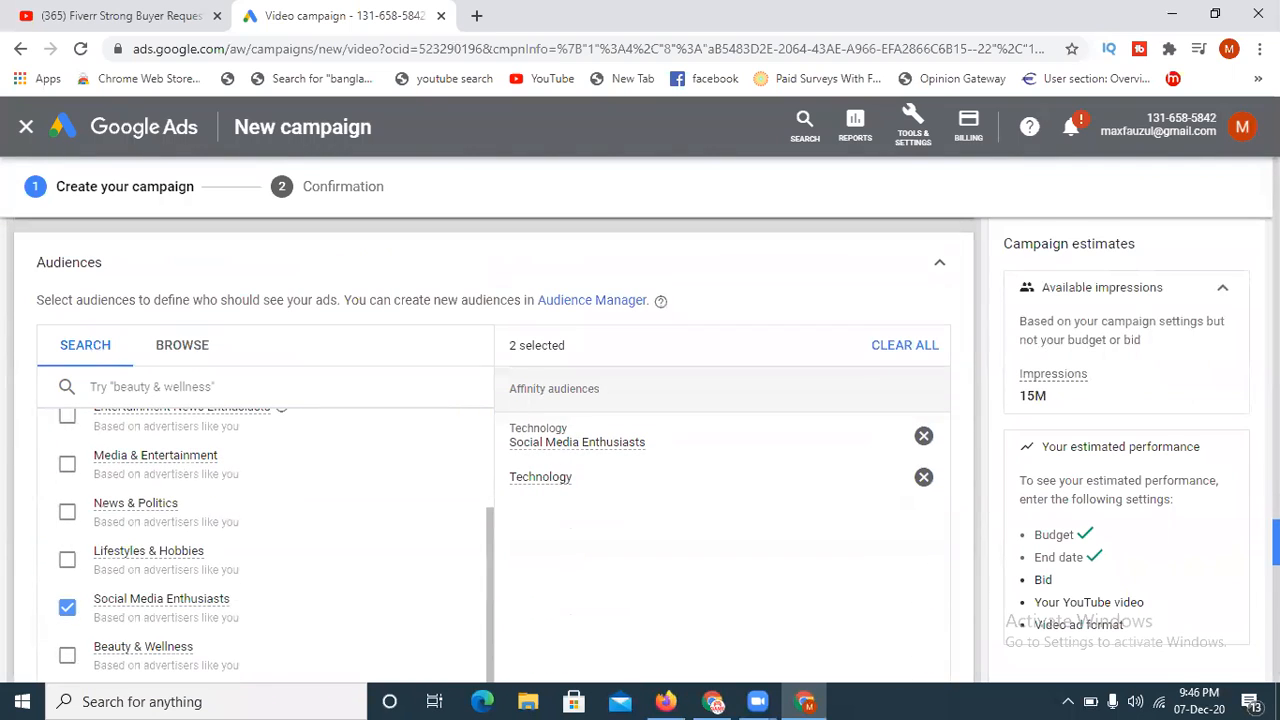
left_click_drag(491, 566, 502, 458)
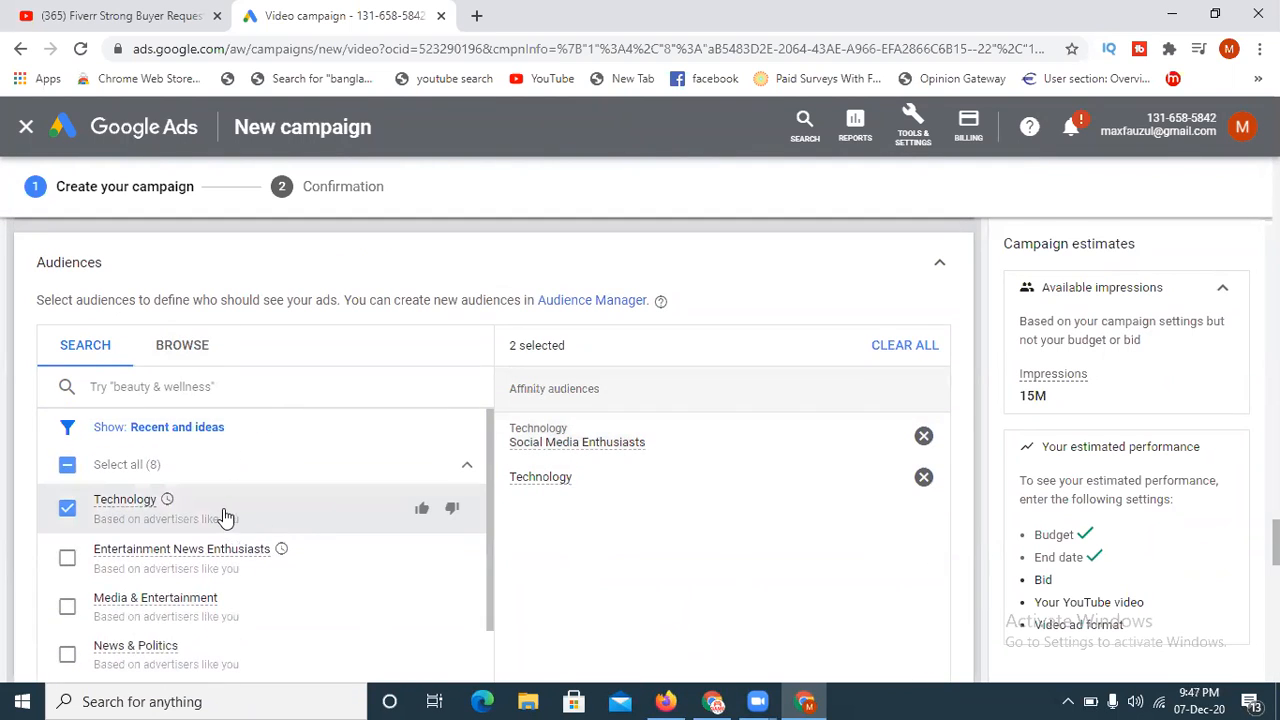
left_click(183, 388)
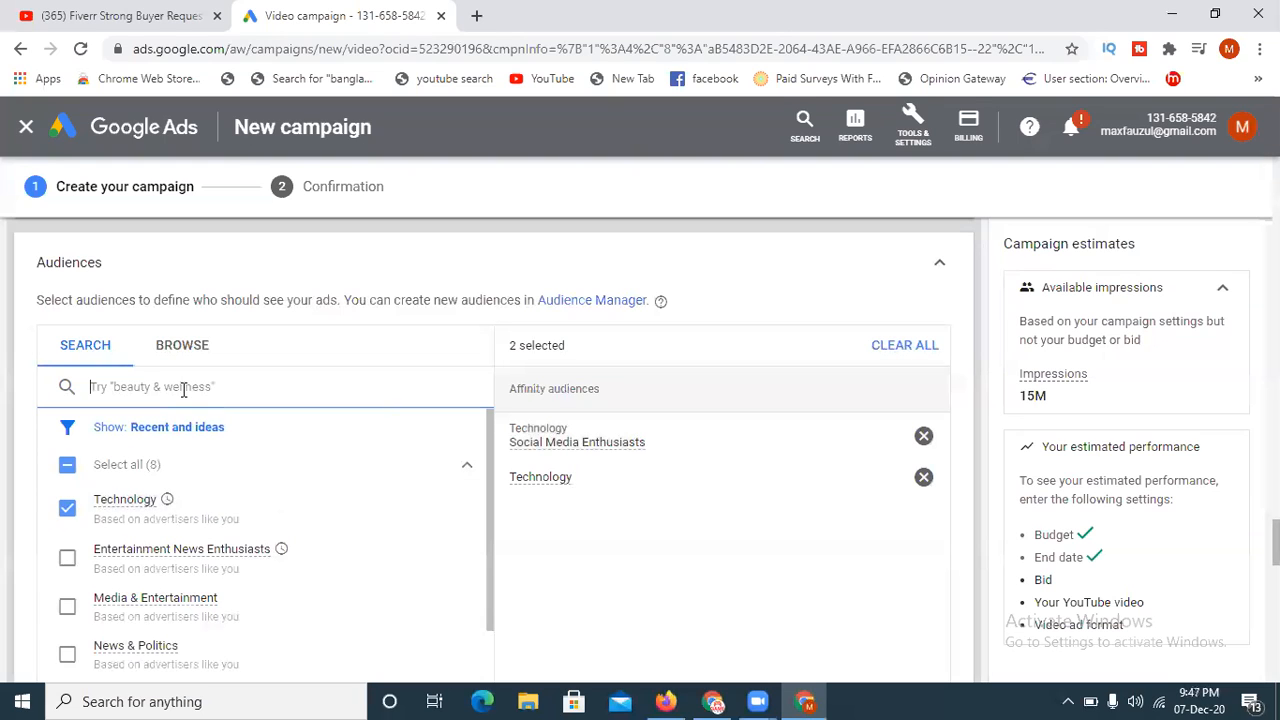
type("online")
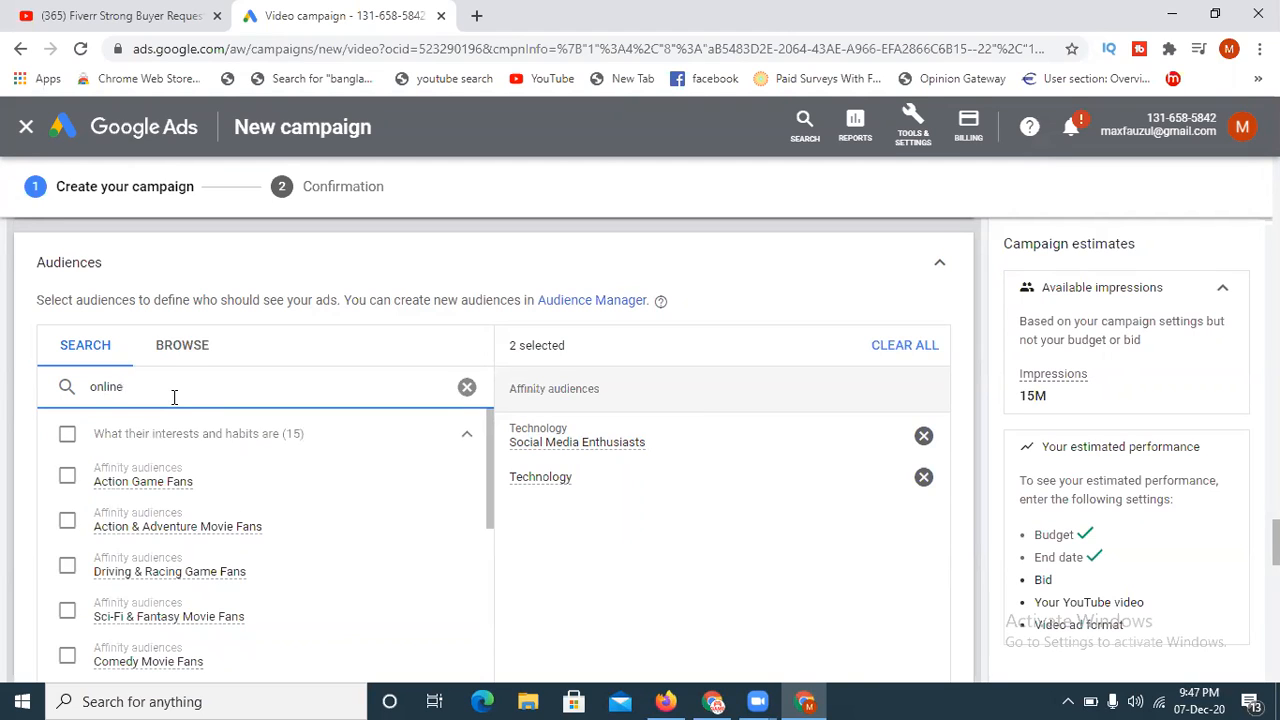
type("incom")
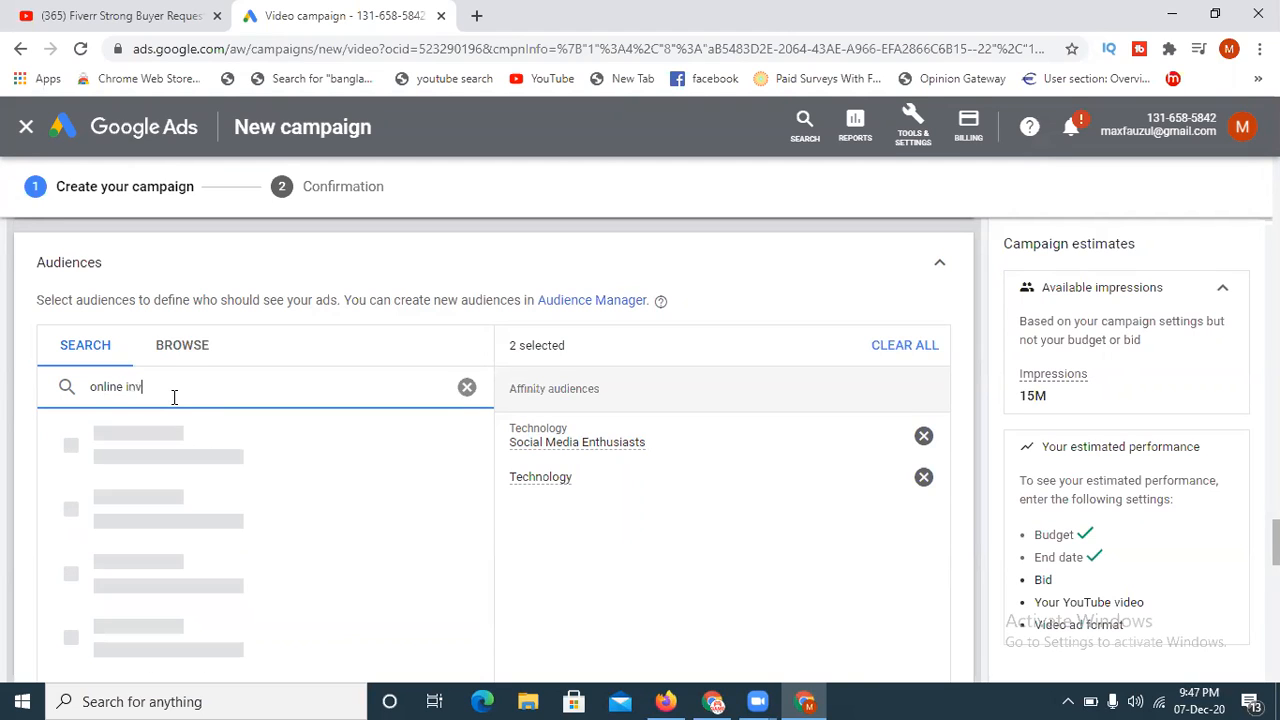
type("e")
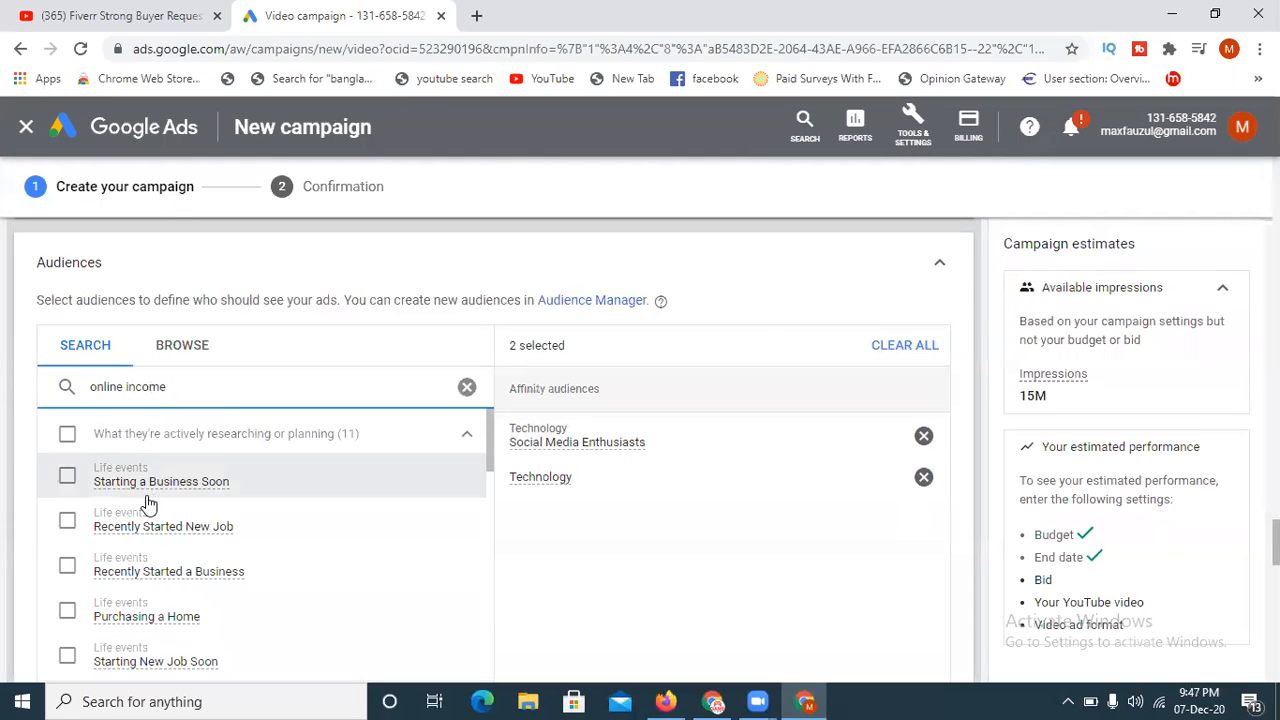
mouse_move(487, 461)
left_mouse_down()
mouse_move(466, 686)
mouse_move(463, 437)
left_mouse_up()
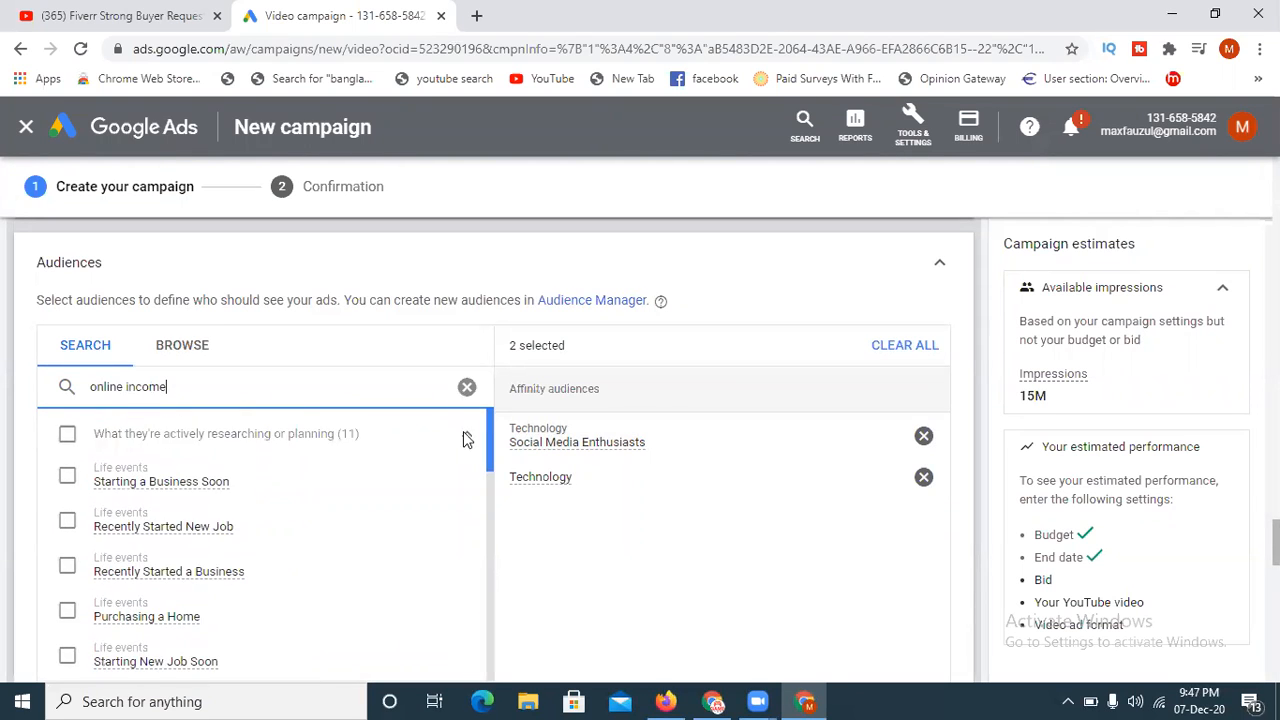
- Clear the audience search and add the Media & Entertainment affinity audience to the ad group's targets
left_click(467, 389)
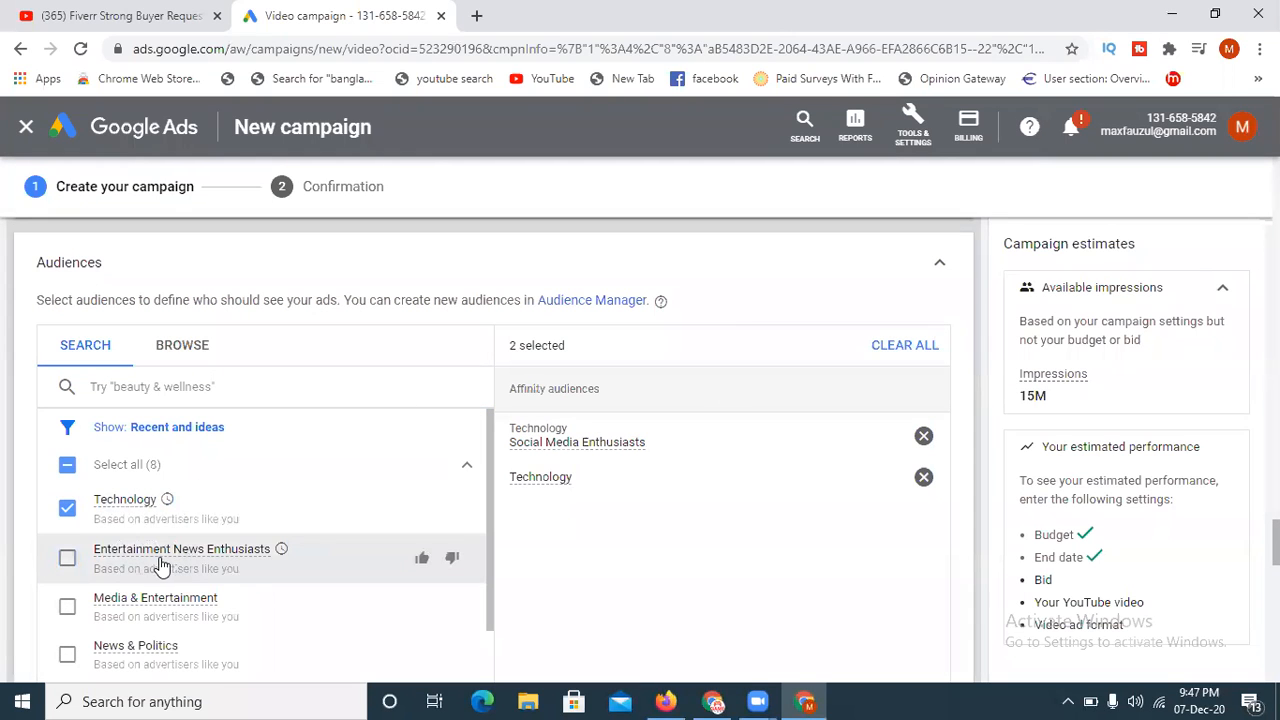
left_click(63, 608)
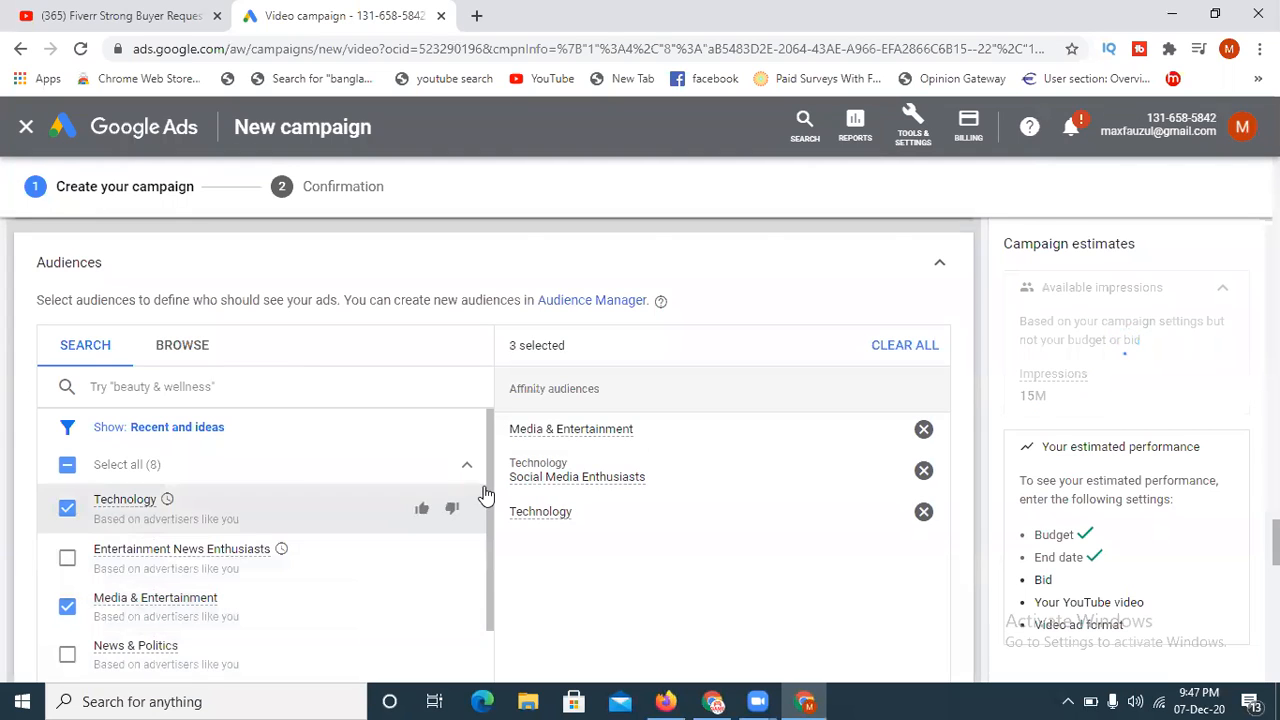
left_click(613, 440)
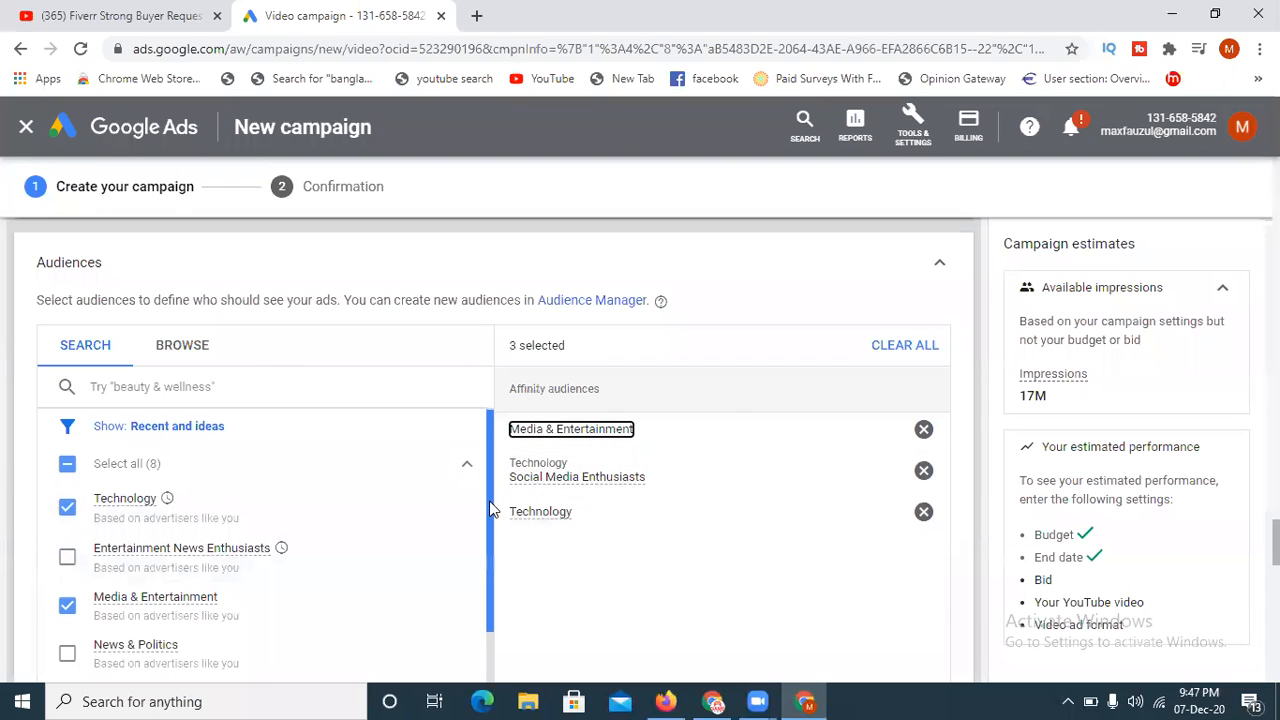
left_click_drag(491, 498, 491, 604)
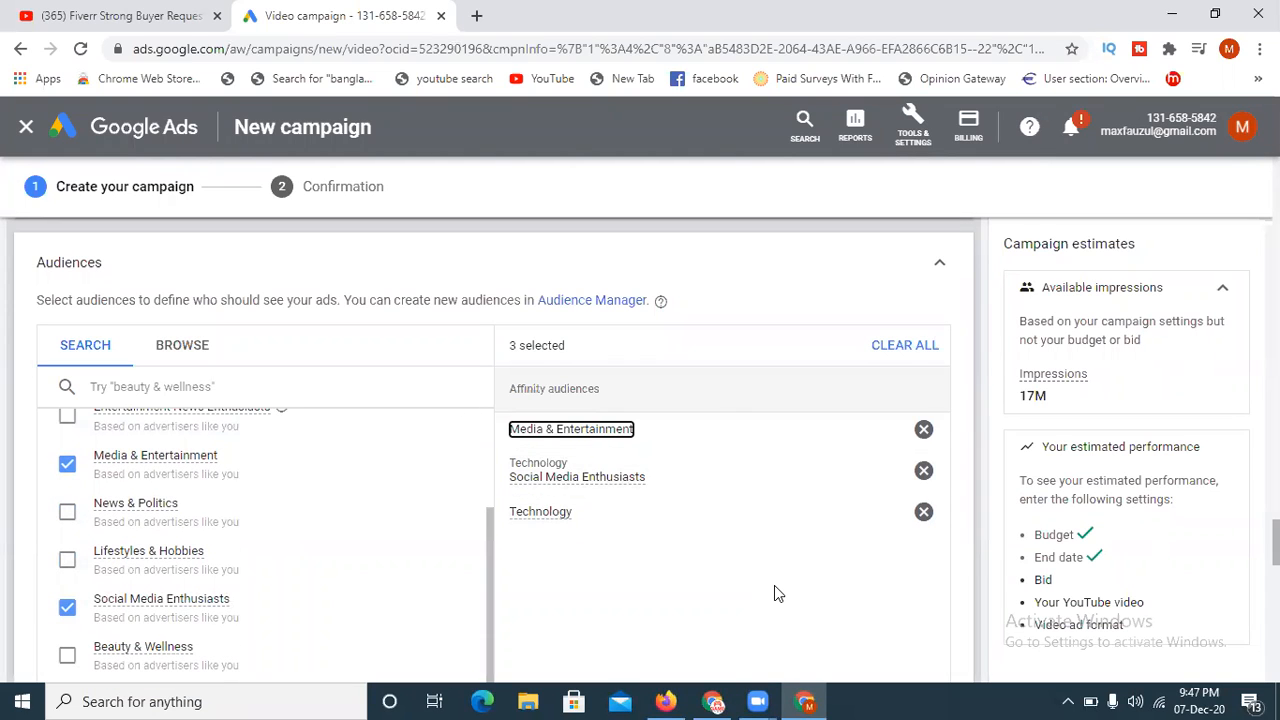
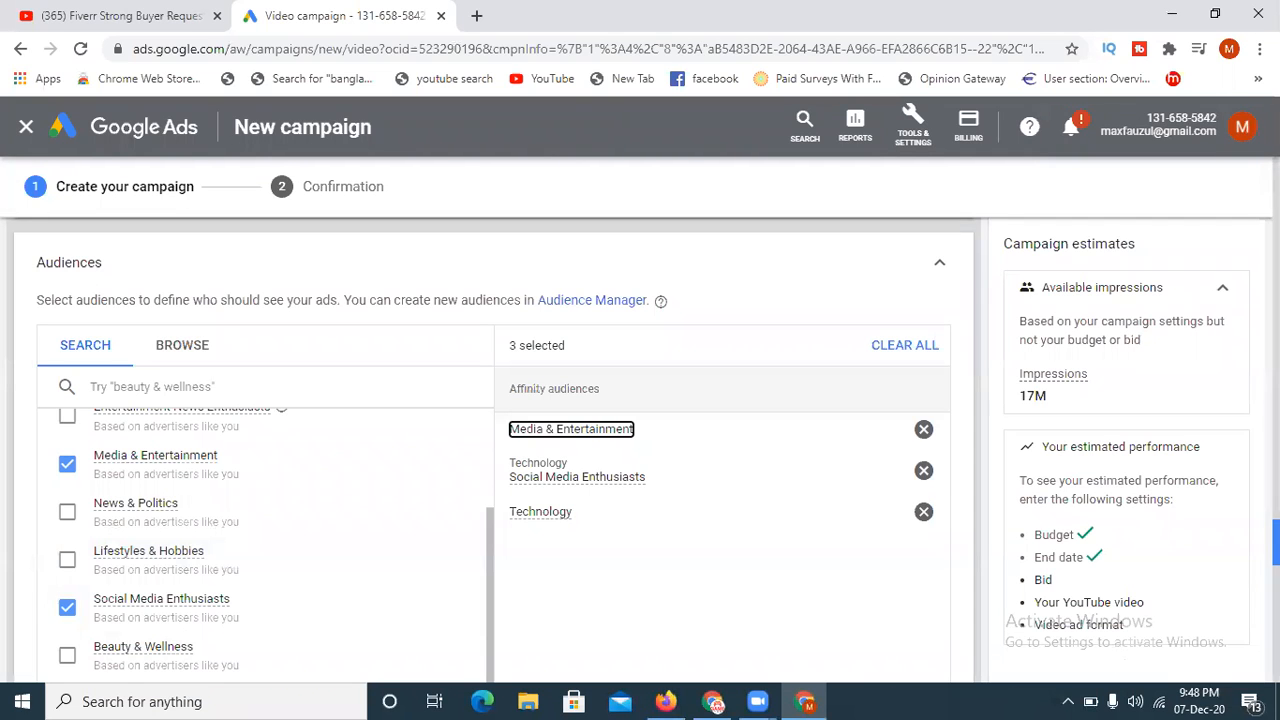
- Expand the ad group's Keywords section and enter "fiverr buyer request", copied from the YouTube video's tags, as the first keyword
scroll(490, 450, "down", 1)
scroll(490, 450, "down", 3)
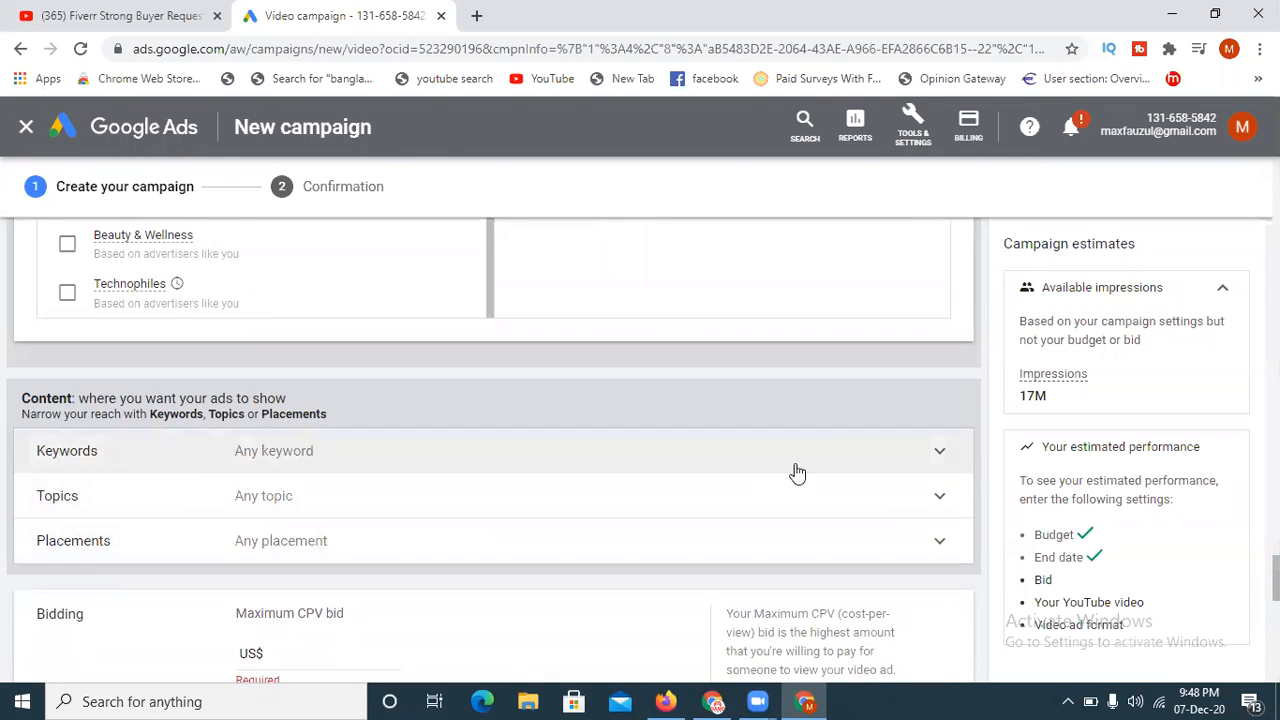
left_click(840, 464)
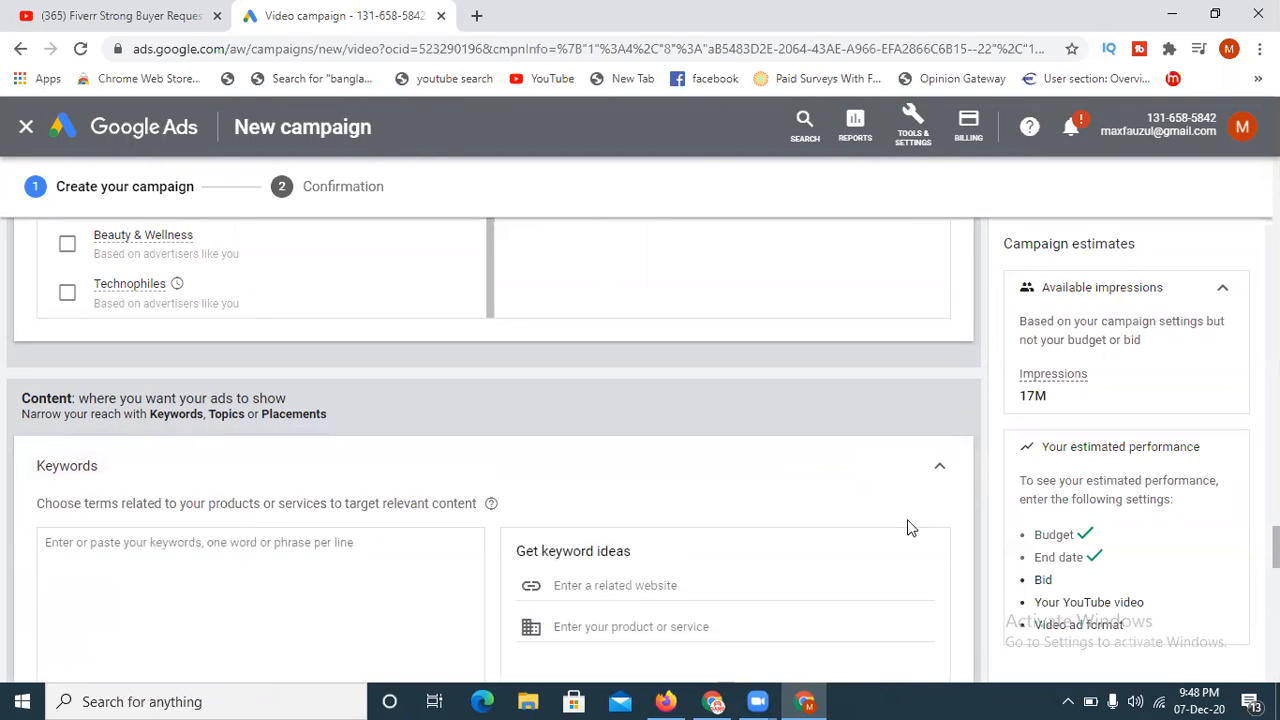
scroll(494, 450, "down", 2)
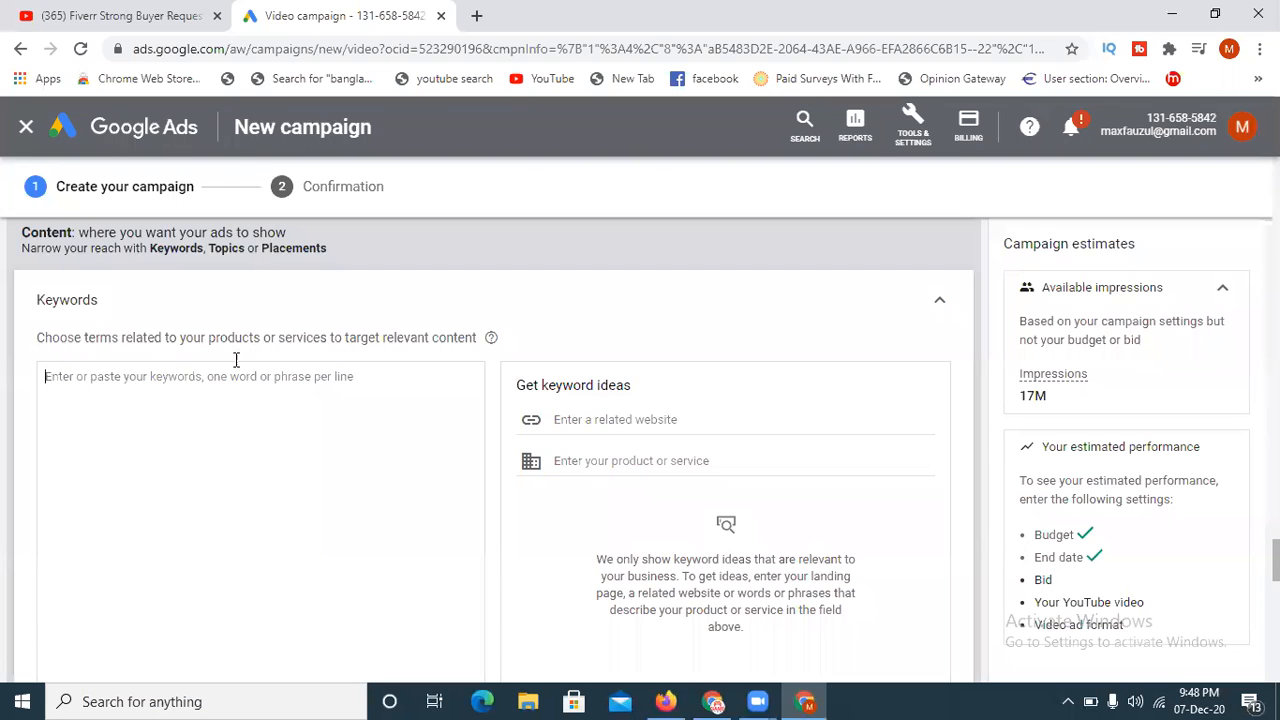
left_click(167, 12)
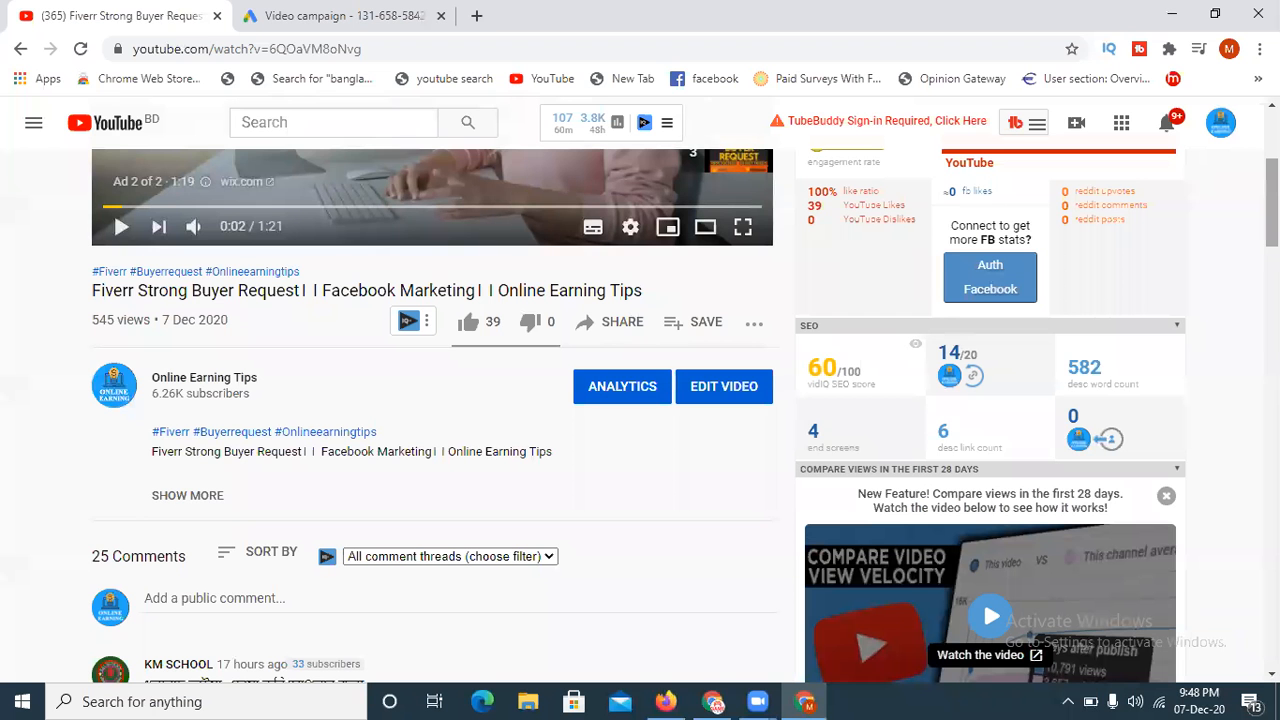
scroll(640, 400, "down", 10)
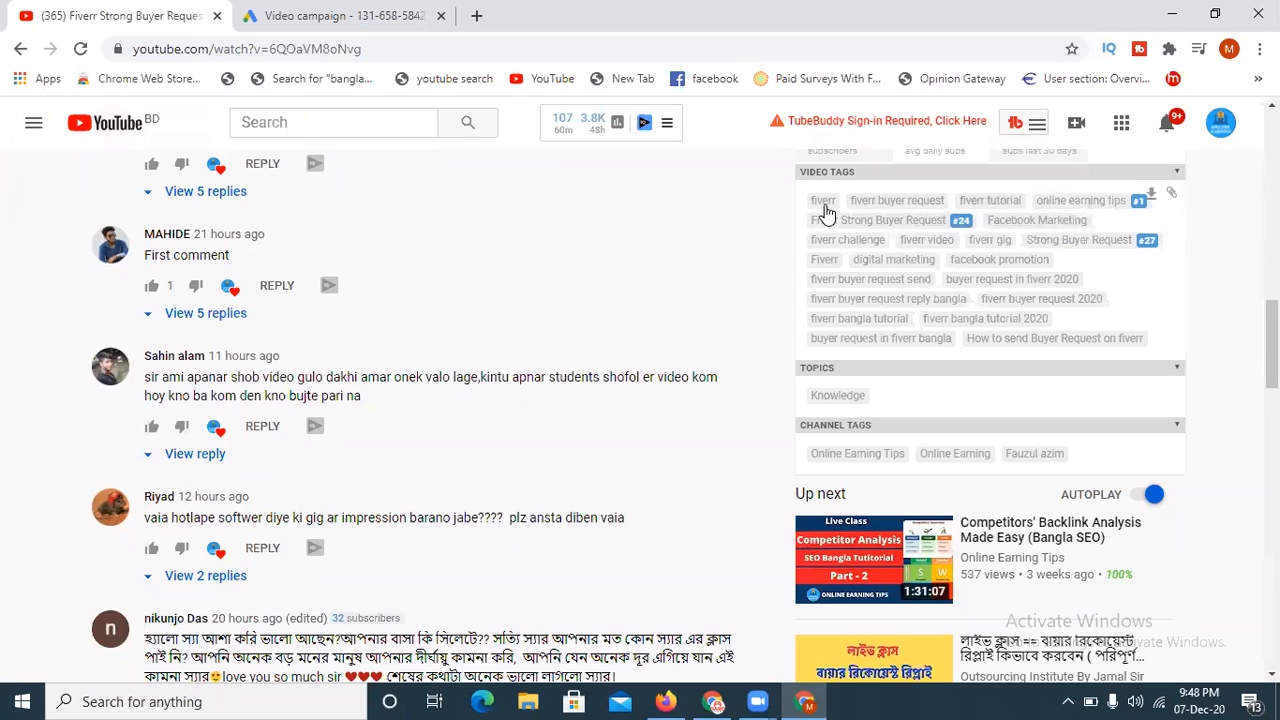
left_click_drag(845, 207, 945, 213)
key("ctrl+c")
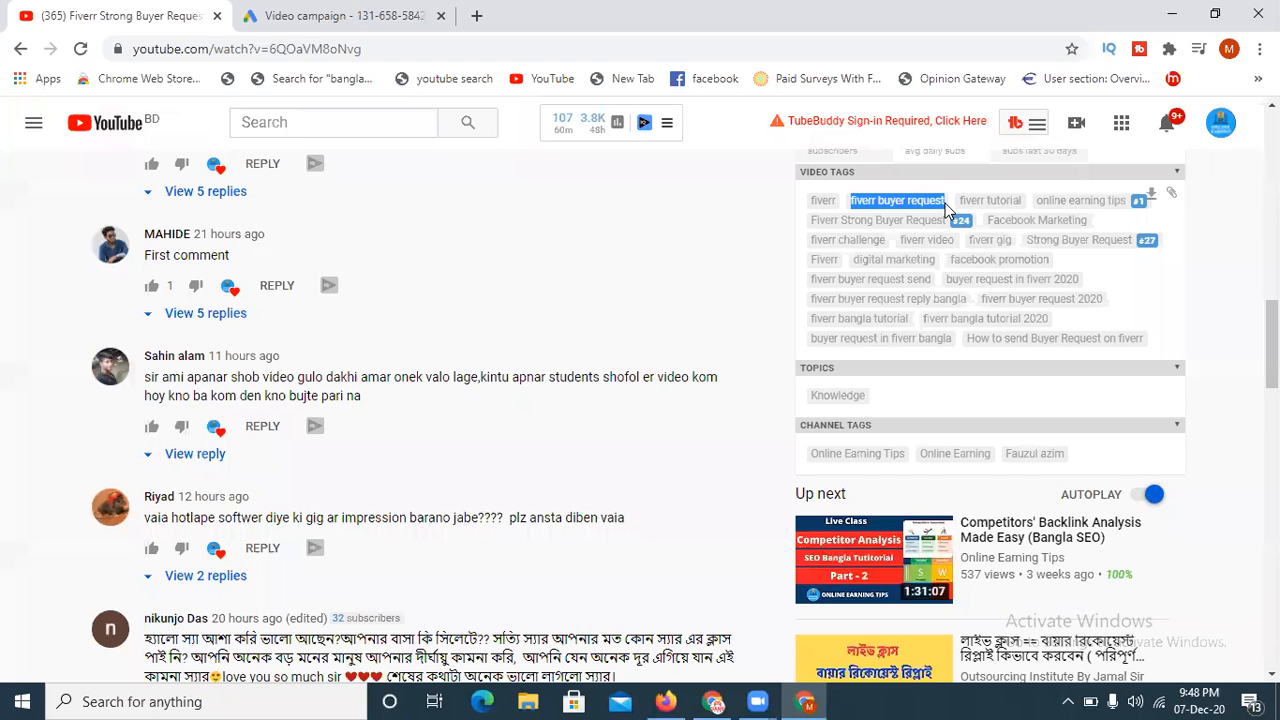
key("ctrl+Tab")
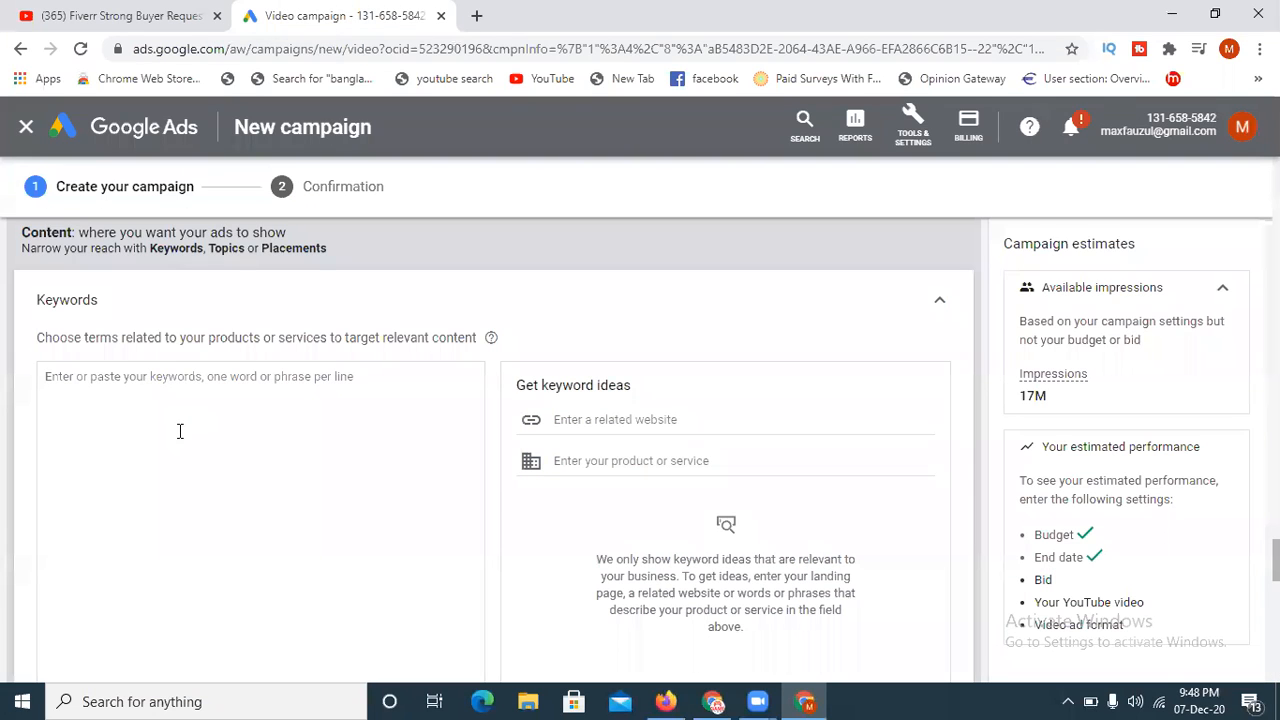
key("ctrl+v")
type("\\")
key("BackSpace")
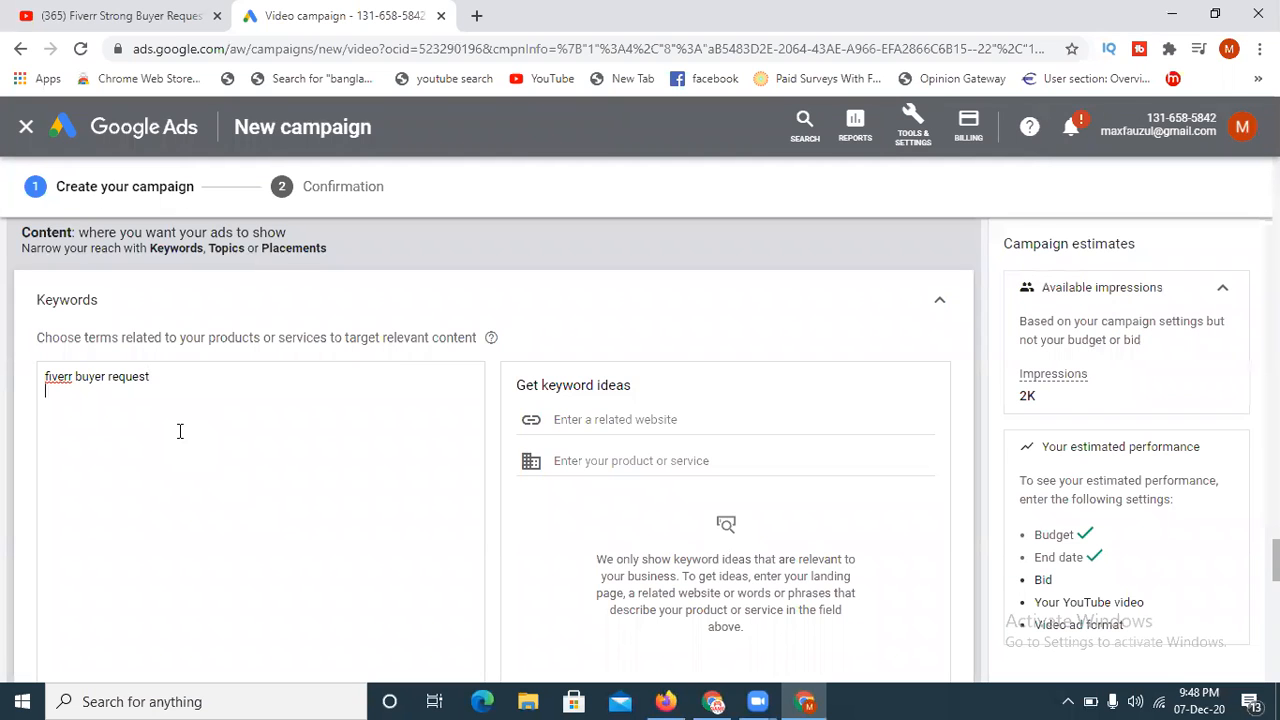
- Copy the "online earning tips" tag from the YouTube video page and add it on a new line of the campaign's keywords
left_click(185, 15)
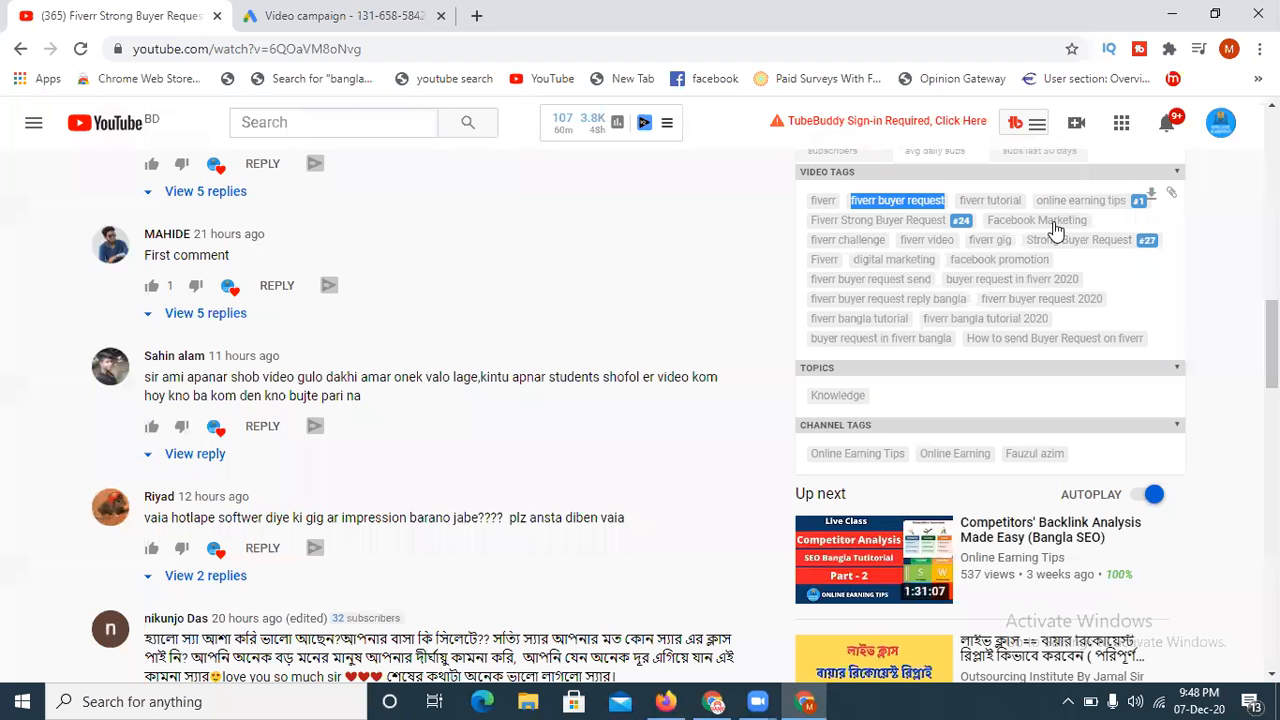
left_click_drag(1035, 205, 1126, 207)
key("ctrl+c")
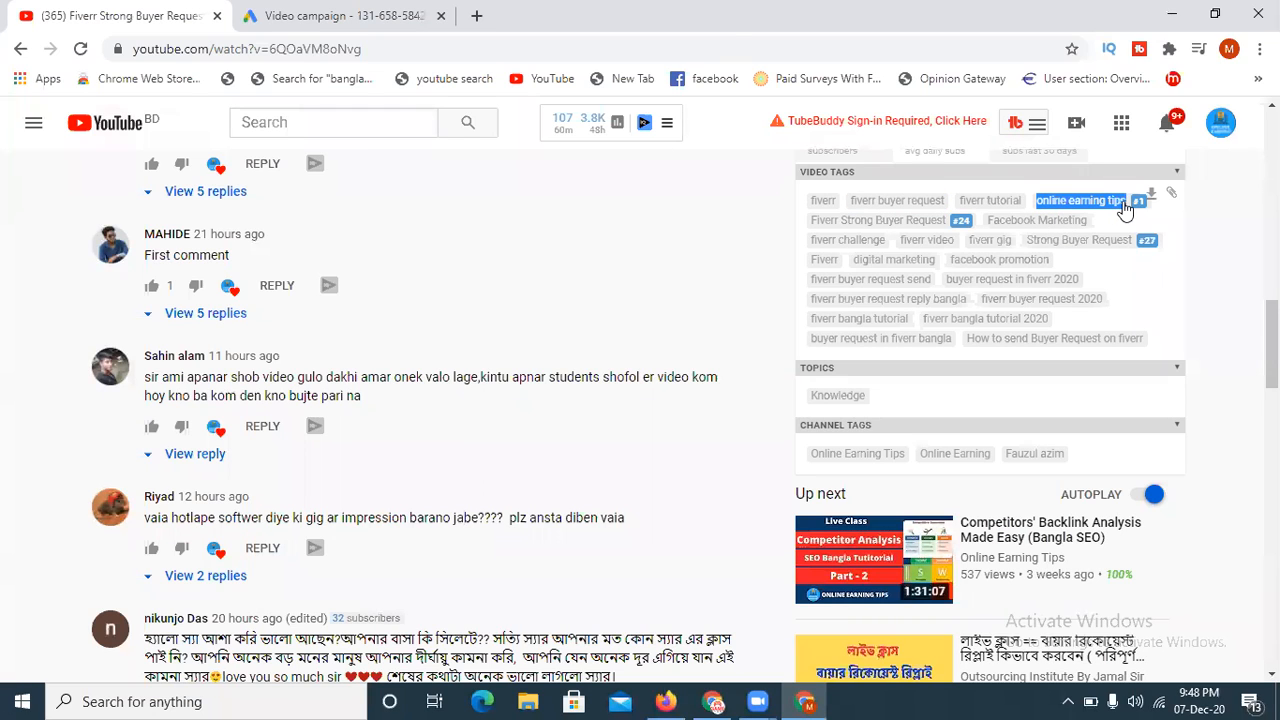
left_click(296, 15)
key("Return")
key("ctrl+v")
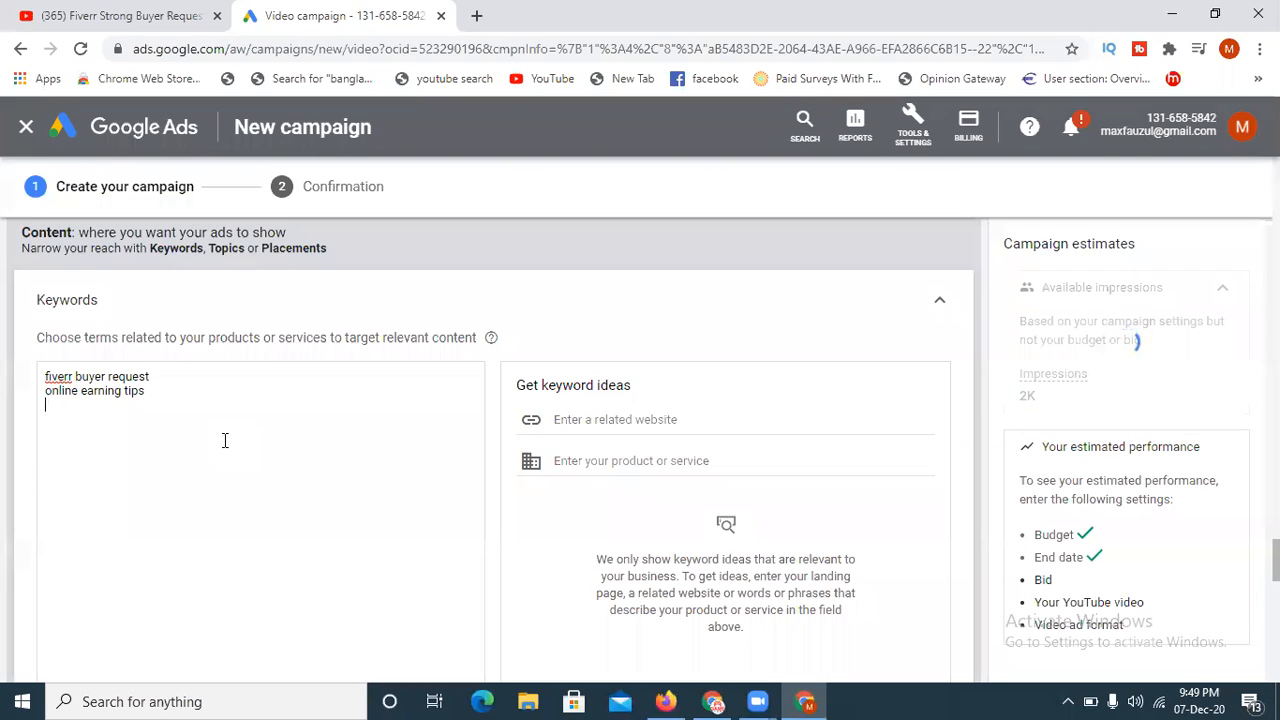
- Copy the "Fiverr Strong Buyer Request" tag from the YouTube video and add it as the third campaign keyword
left_click(165, 12)
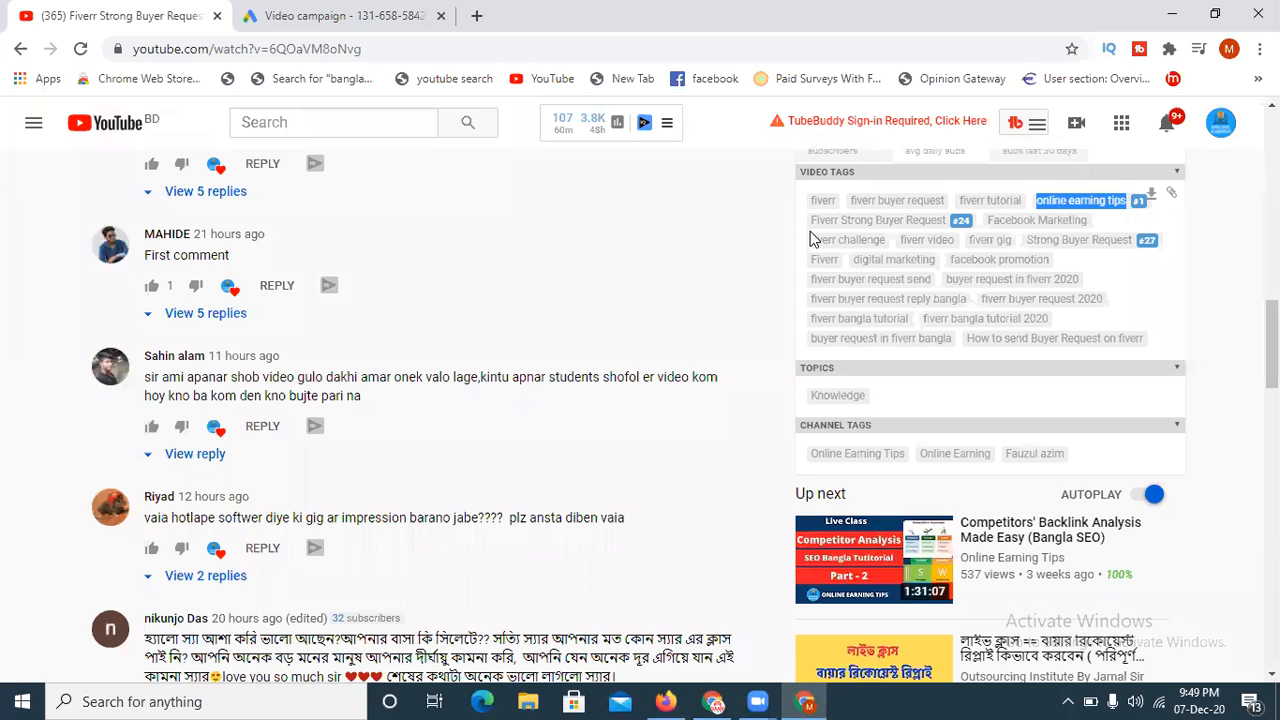
left_click_drag(811, 222, 945, 227)
key("ctrl+c")
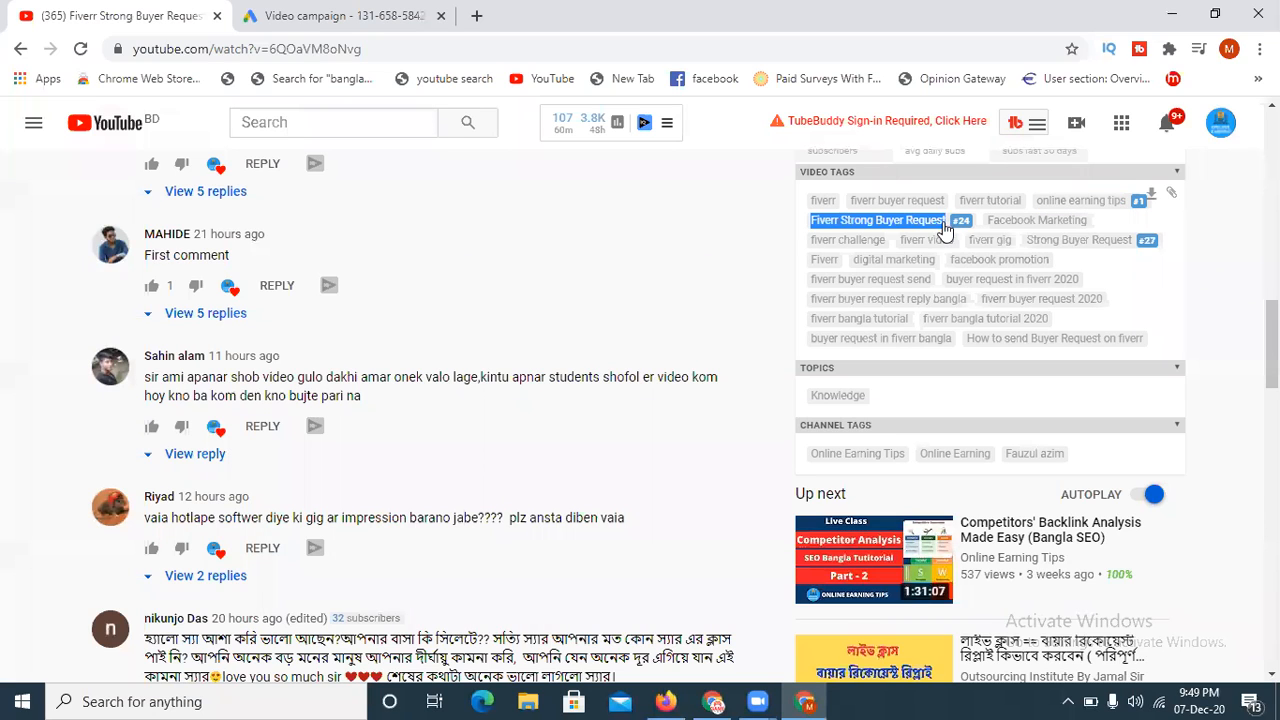
left_click(293, 4)
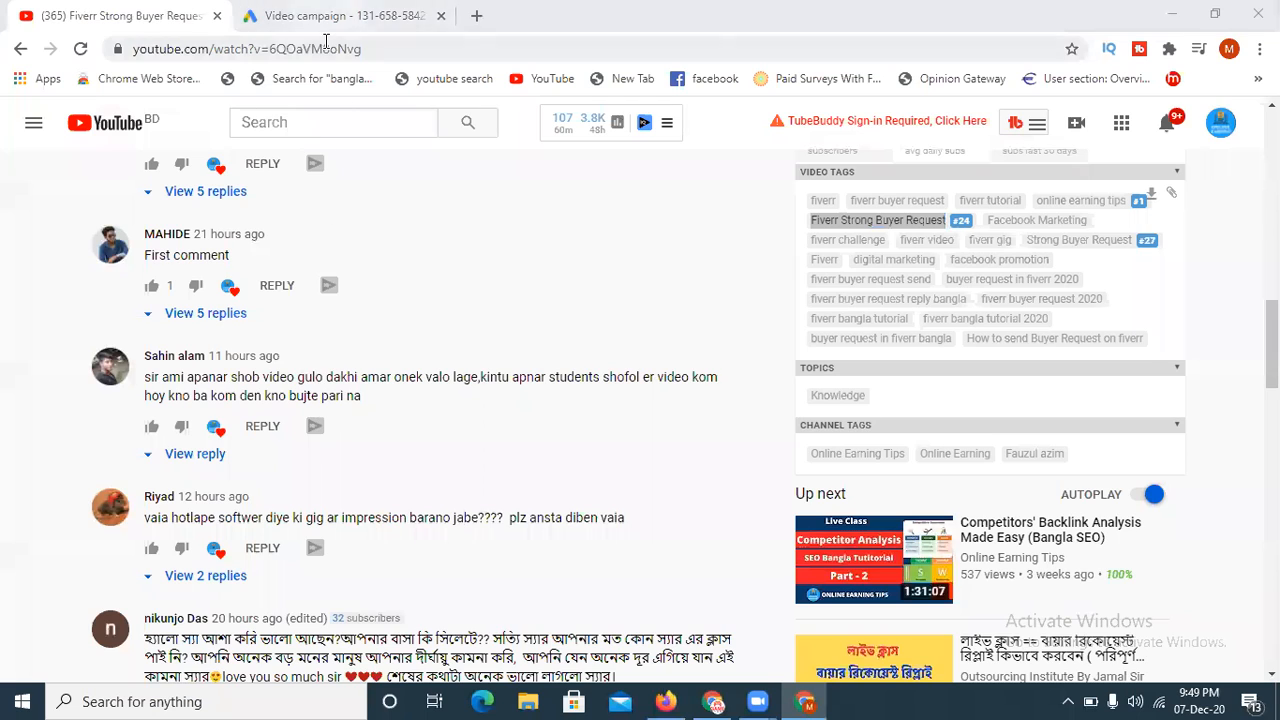
left_click(325, 15)
key("ctrl+v")
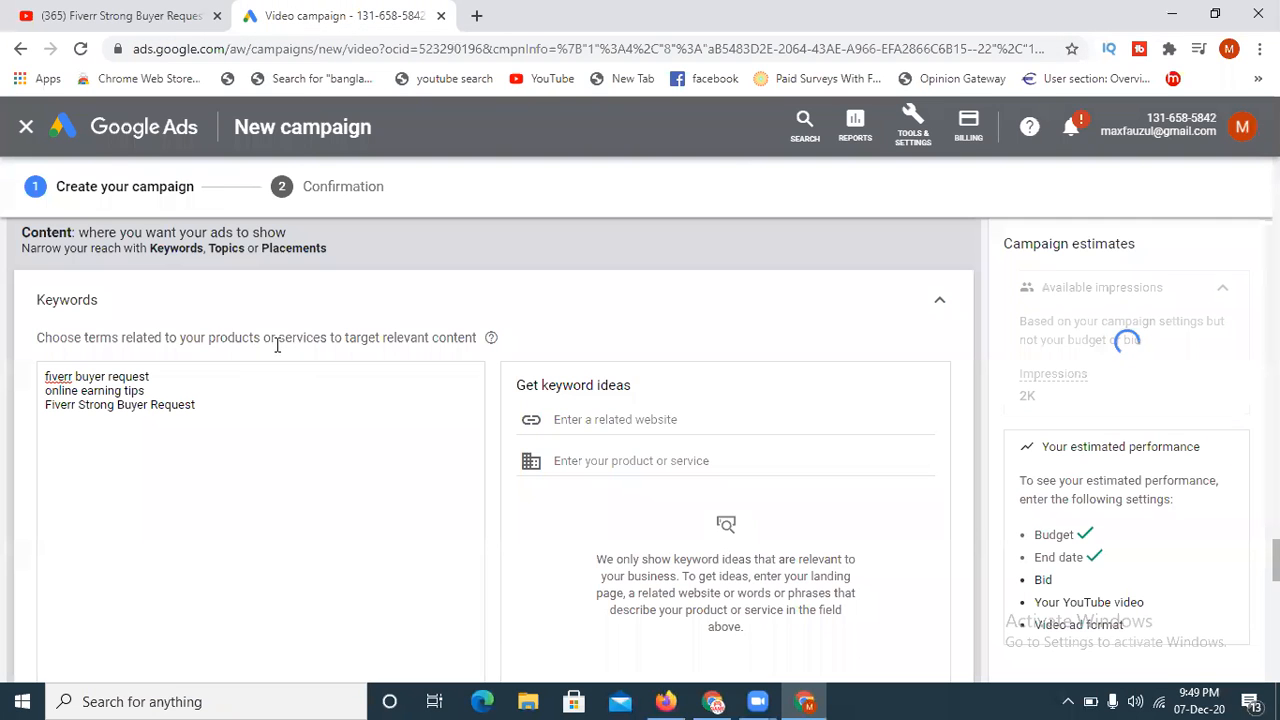
- Add the video tag "Strong Buyer Request" from the YouTube page to the keyword list on its own line
left_click(41, 4)
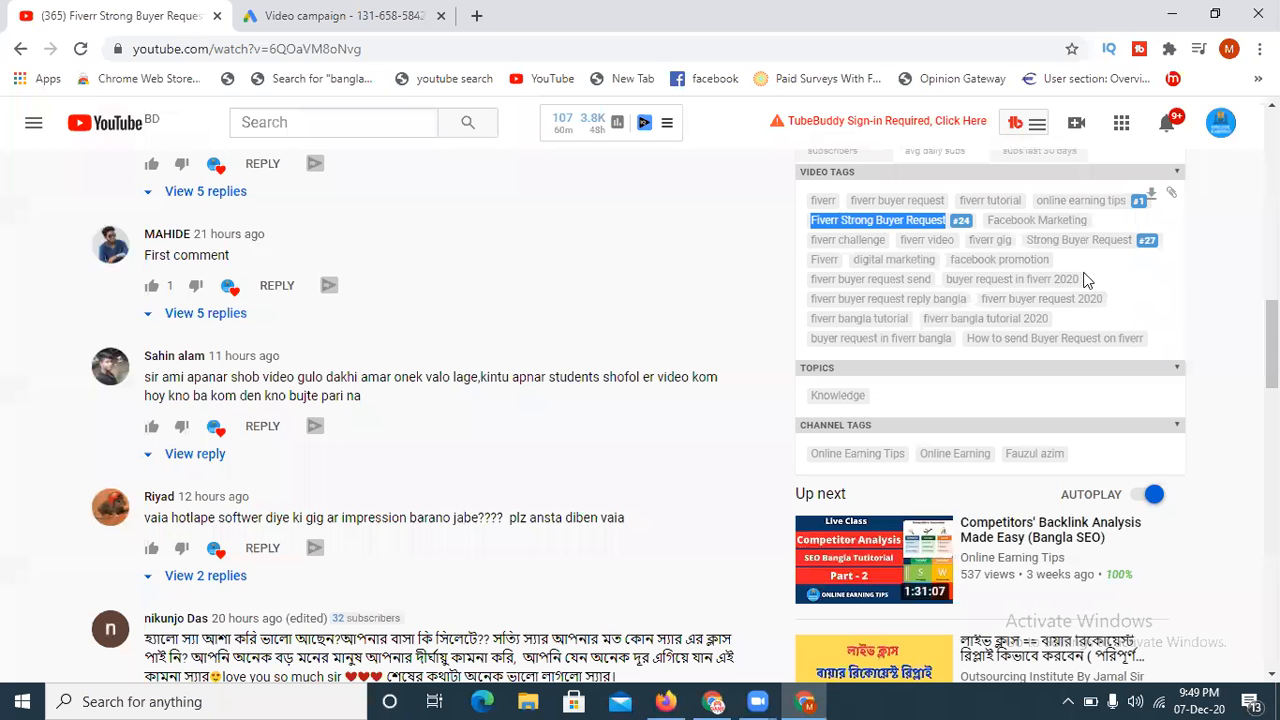
left_click(1040, 245)
left_click_drag(1038, 242, 1133, 246)
key("ctrl+c")
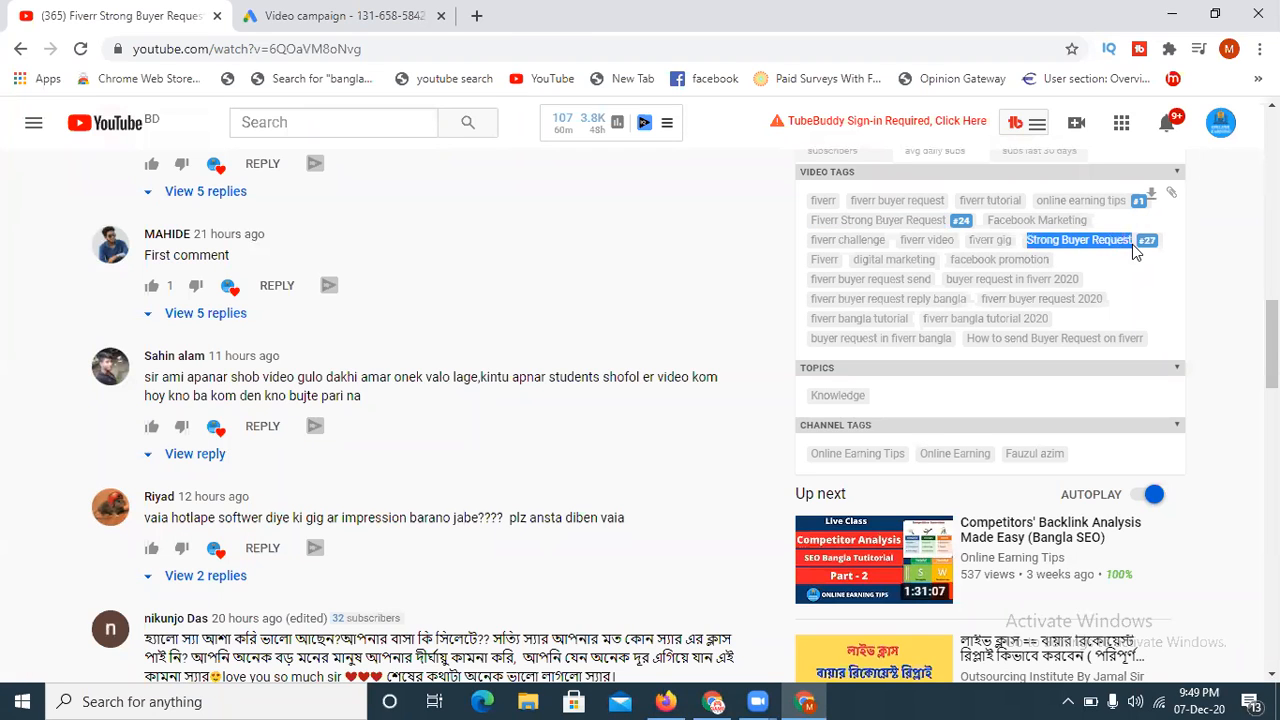
left_click(541, 47)
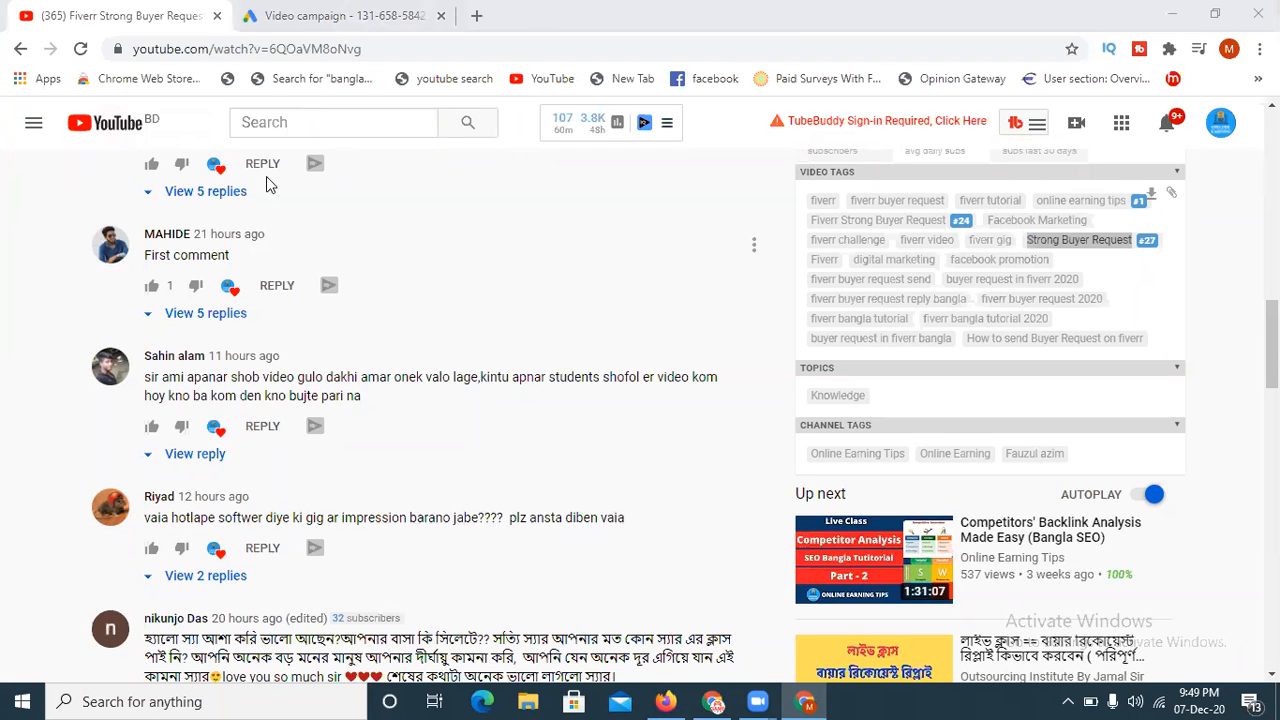
left_click(330, 15)
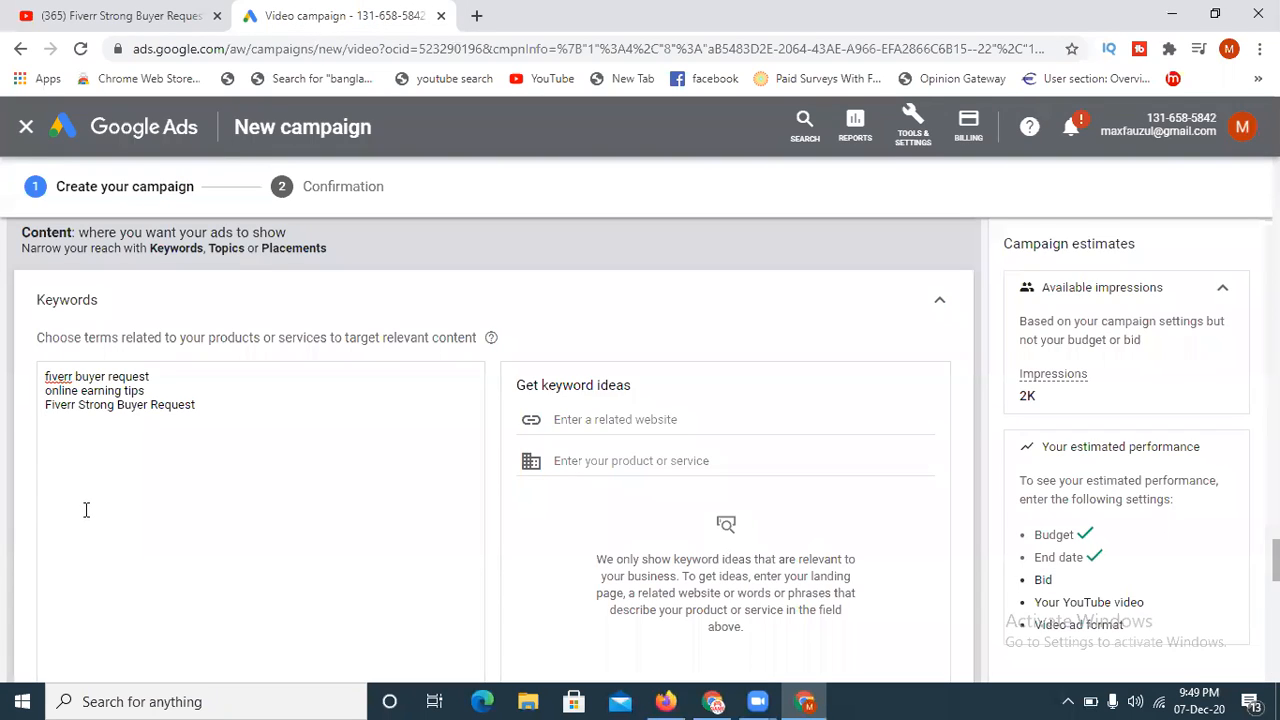
key("Return")
key("ctrl+v")
- Take the "digital marketing" tag from the YouTube video and add it to the ad group's keywords
left_click(72, 15)
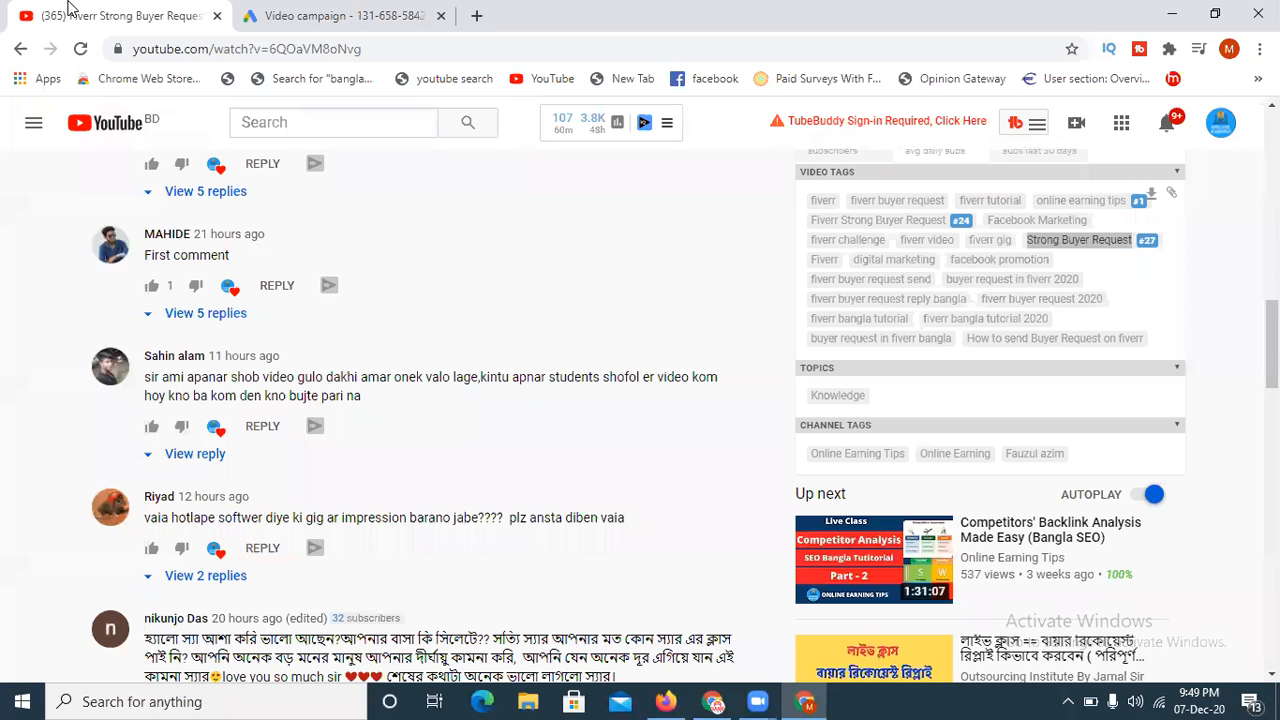
left_click_drag(849, 261, 935, 271)
key("ctrl+c")
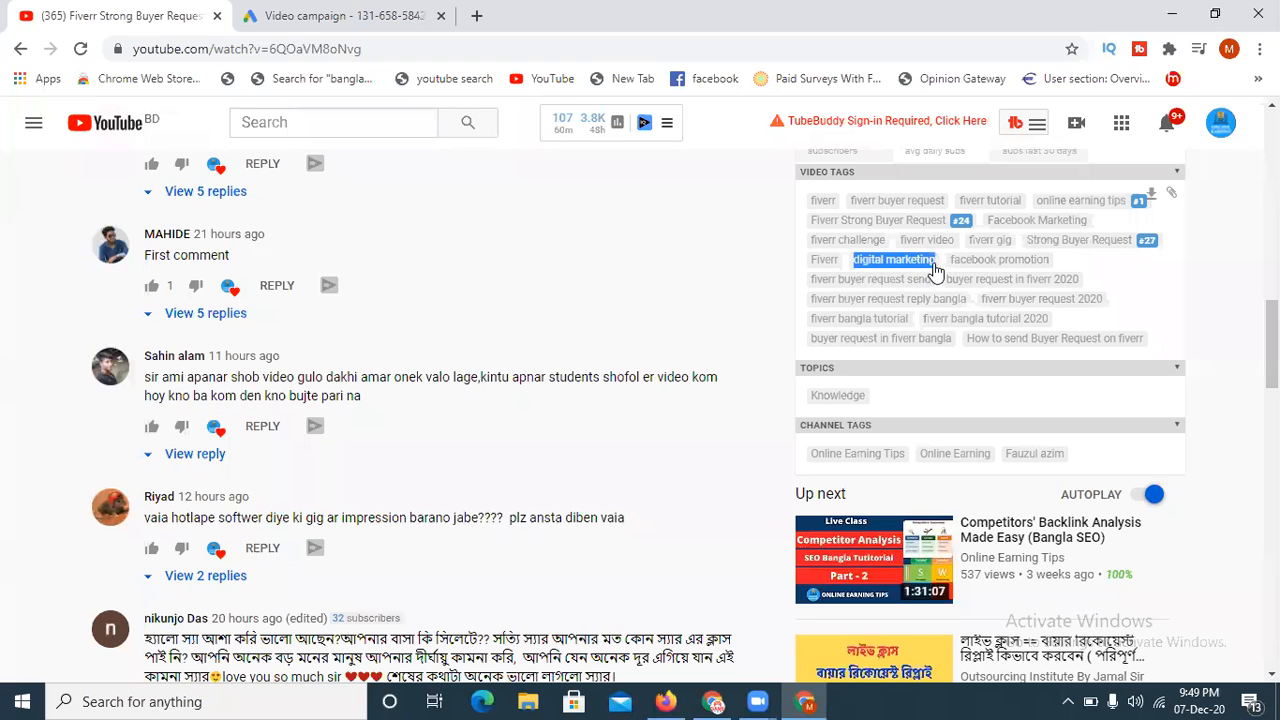
left_click(340, 15)
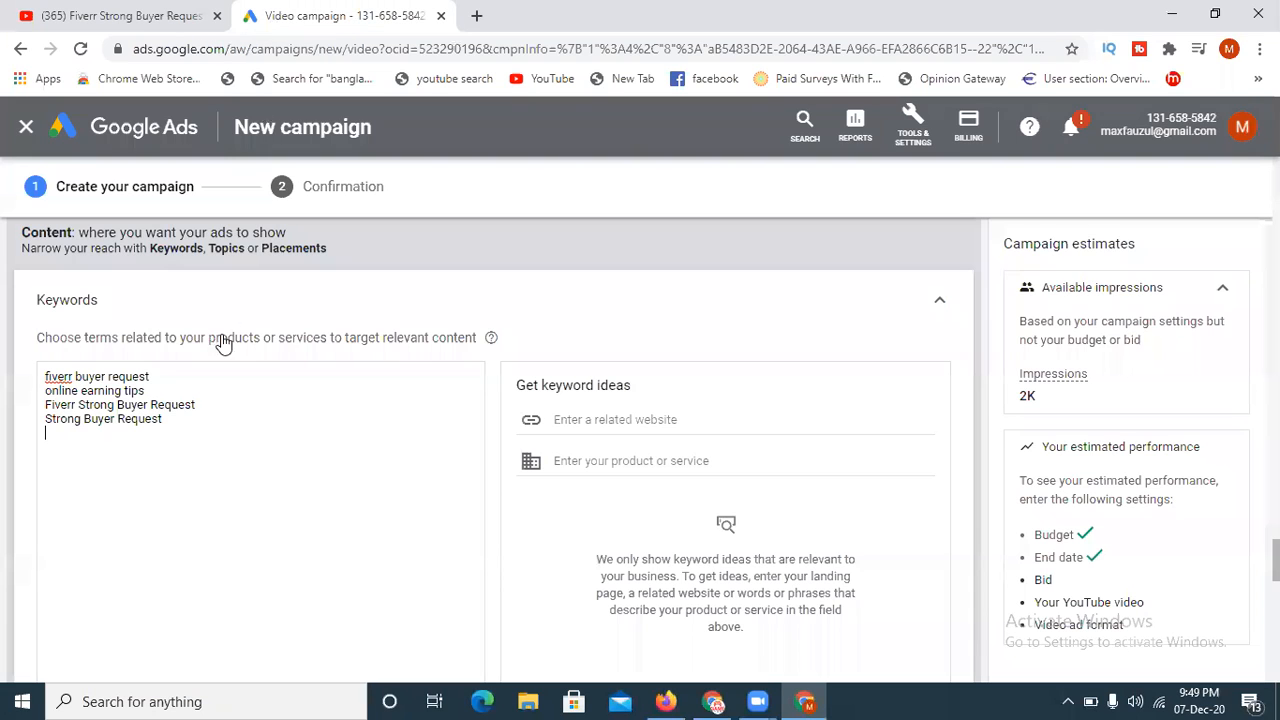
key("ctrl+v")
key("Return")
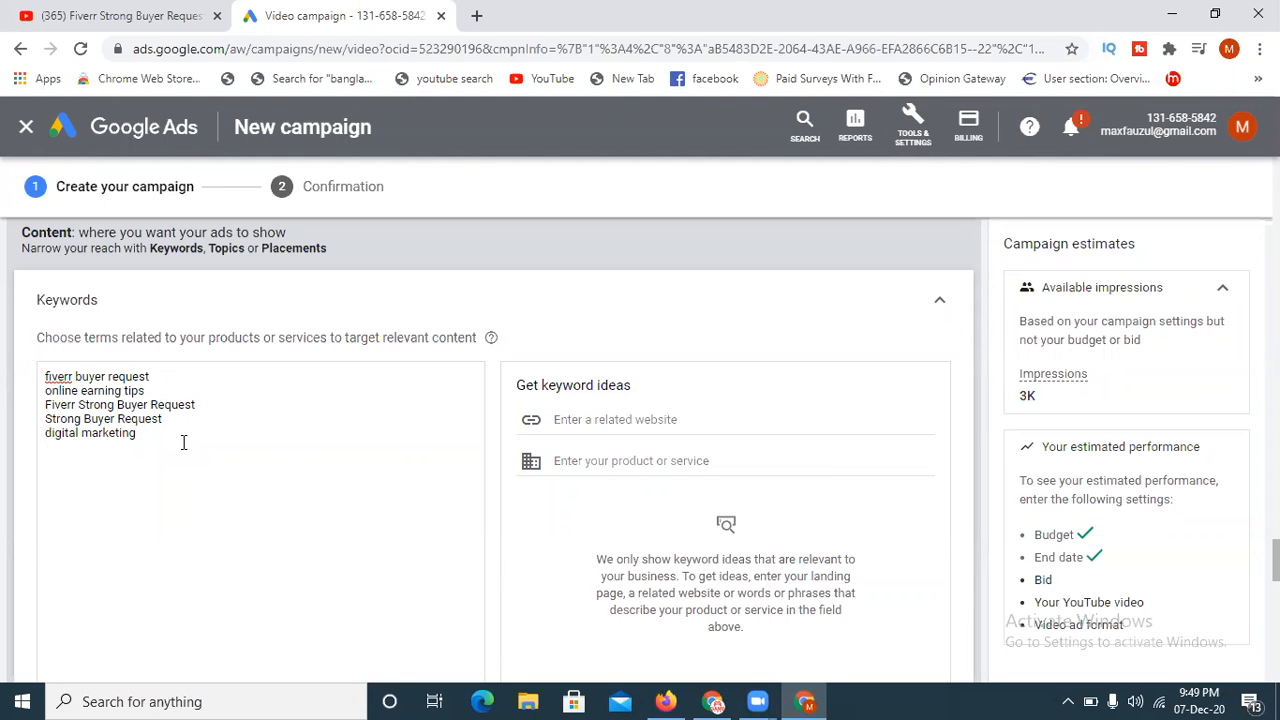
- Copy the "fiverr buyer request send" tag from the YouTube video into the campaign's keyword list
left_click(66, 10)
left_click_drag(808, 281, 930, 288)
key("ctrl+c")
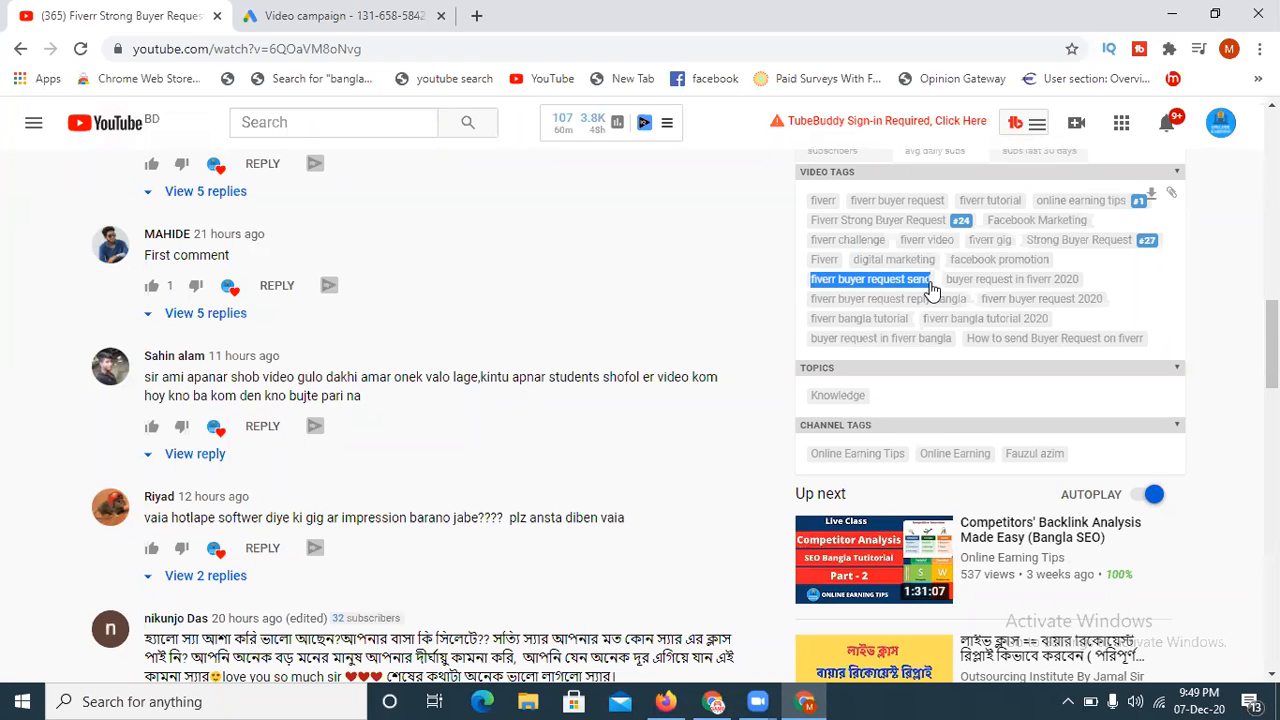
left_click(341, 28)
key("ctrl+v")
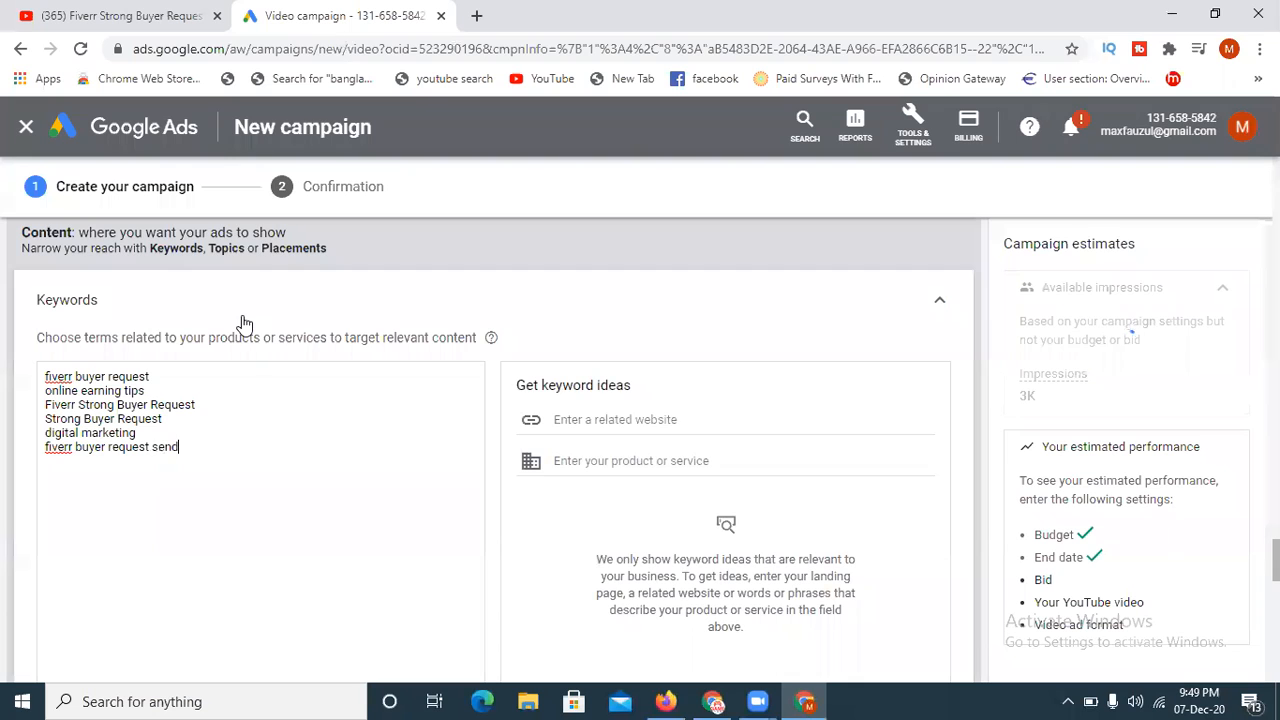
- Copy the "fiverr buyer request reply bangla" tag from the YouTube video and add it as another keyword
left_click(60, 16)
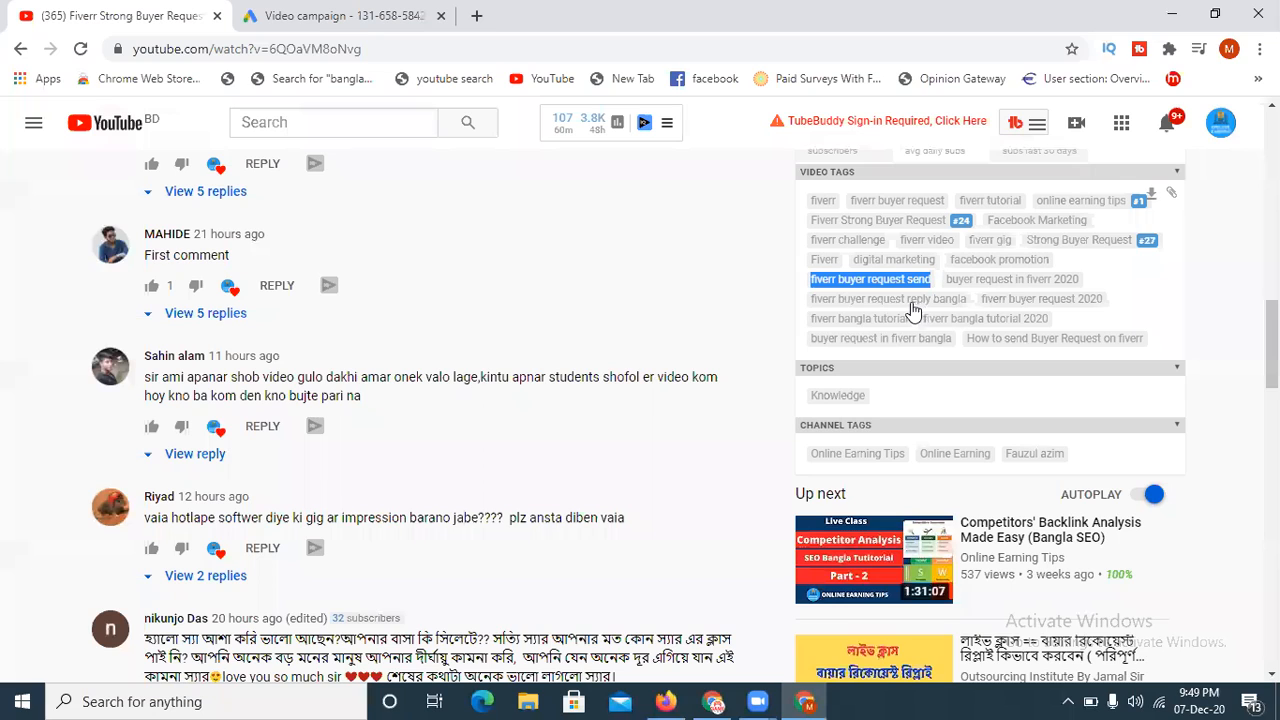
left_click_drag(811, 300, 970, 310)
key("ctrl+c")
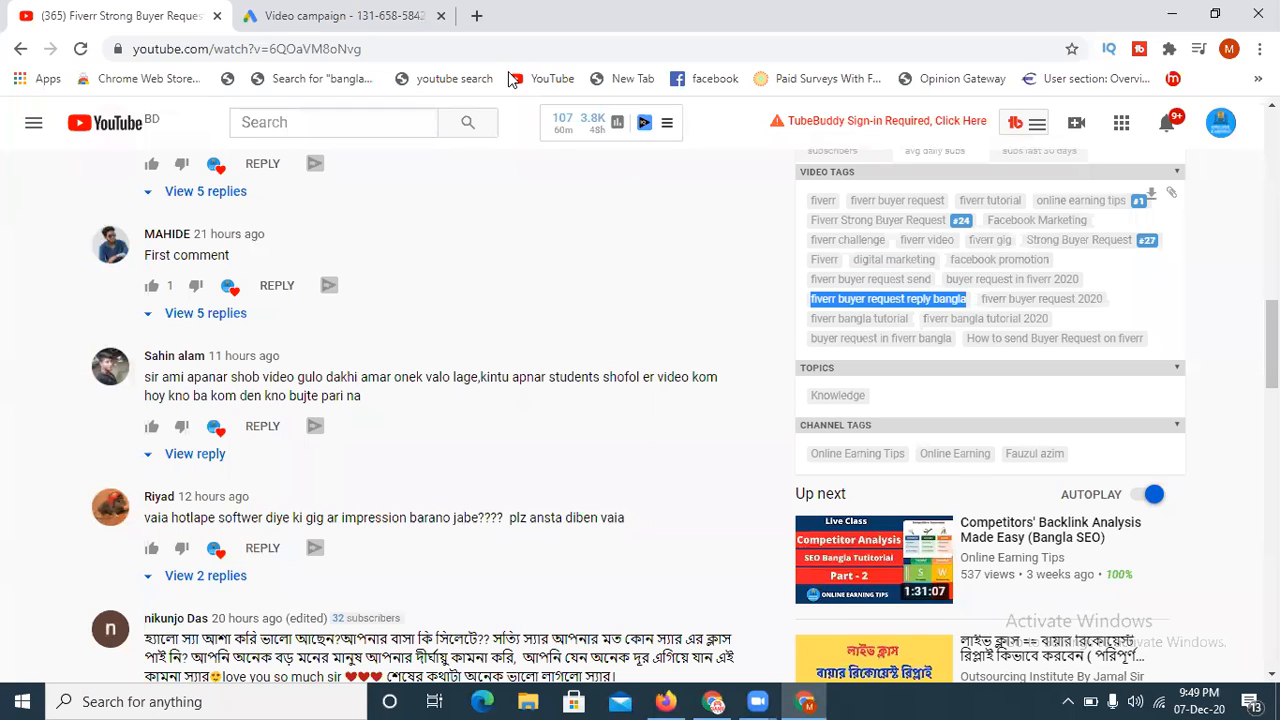
left_click(296, 15)
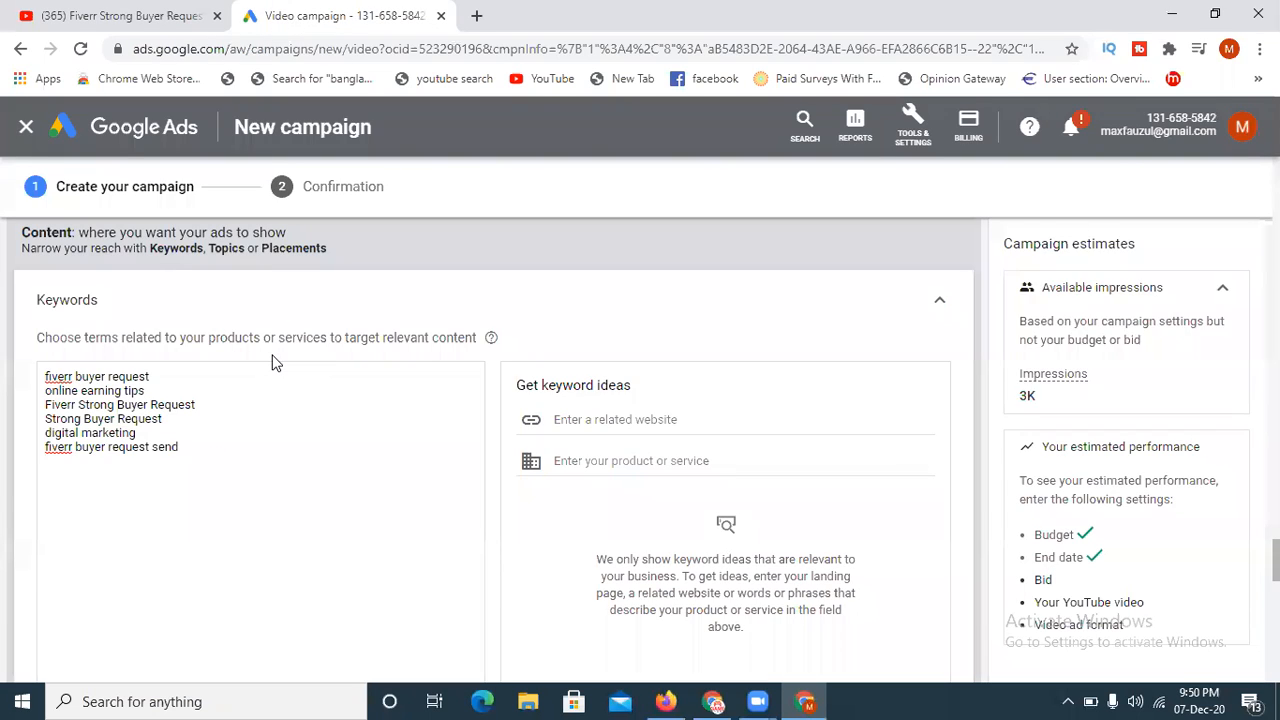
key("ctrl+v")
- Add the YouTube video's "fiverr buyer request 2020" tag on a new line of the campaign's keywords
key("ctrl+Tab")
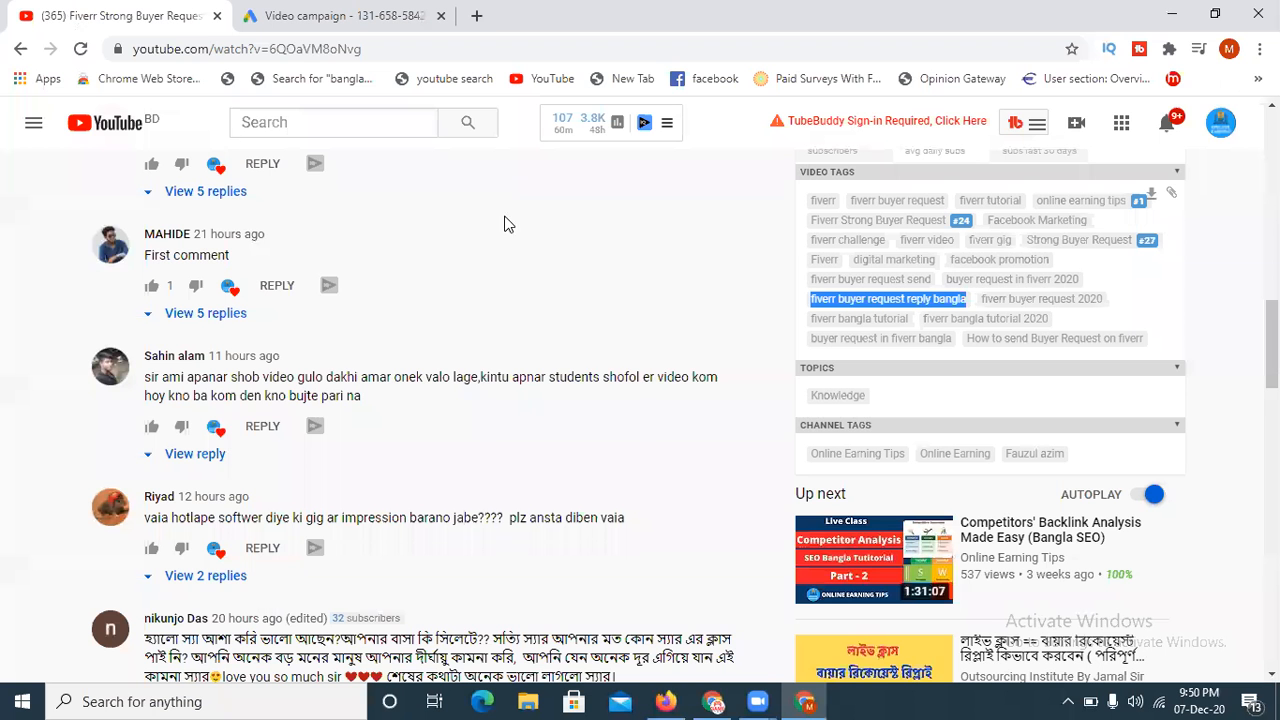
left_click_drag(982, 300, 1090, 310)
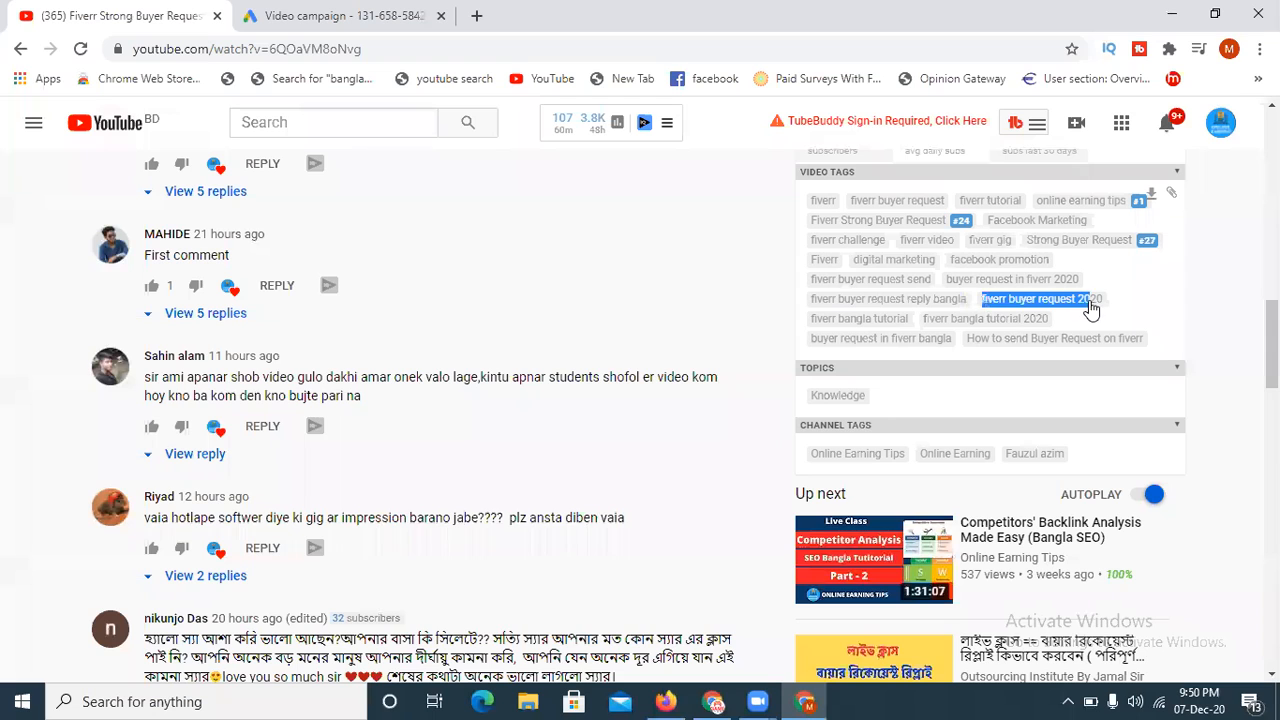
key("ctrl+c")
left_click(286, 15)
left_click(165, 488)
key("ctrl+v")
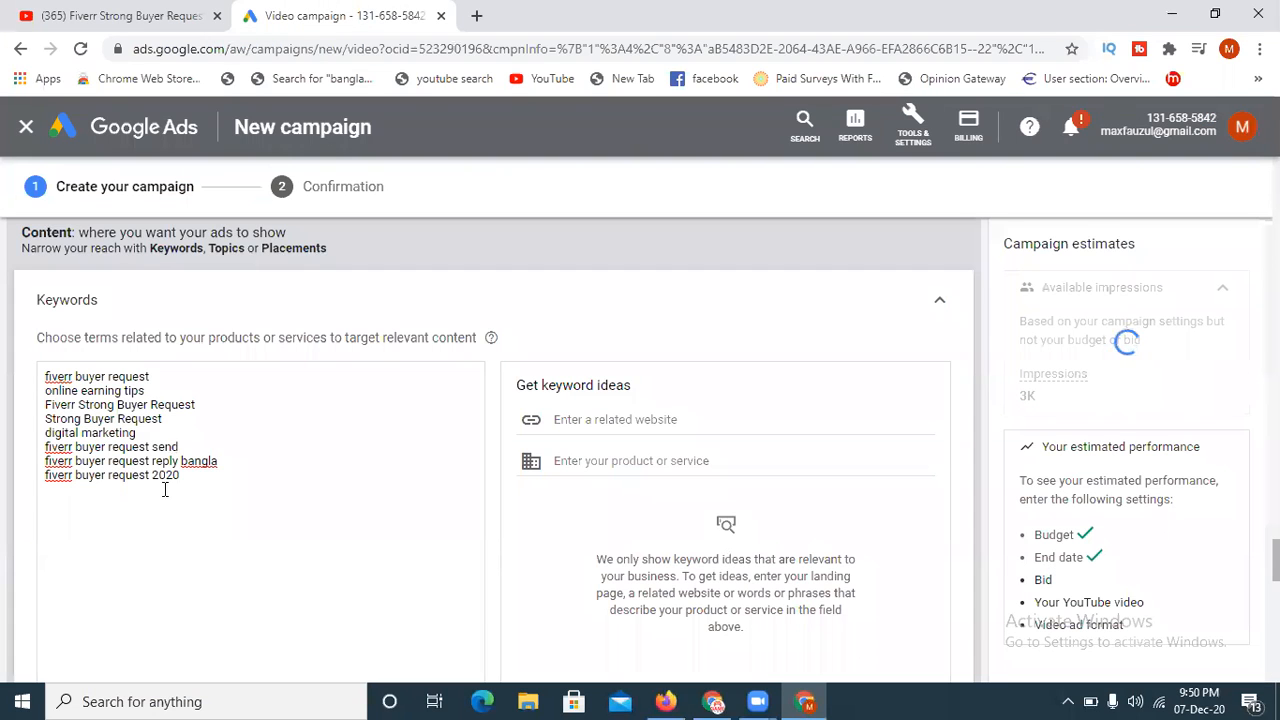
- Copy the "How to send Buyer Request on fiverr" tag from the YouTube video and add it as the last keyword
key("ctrl+Tab")
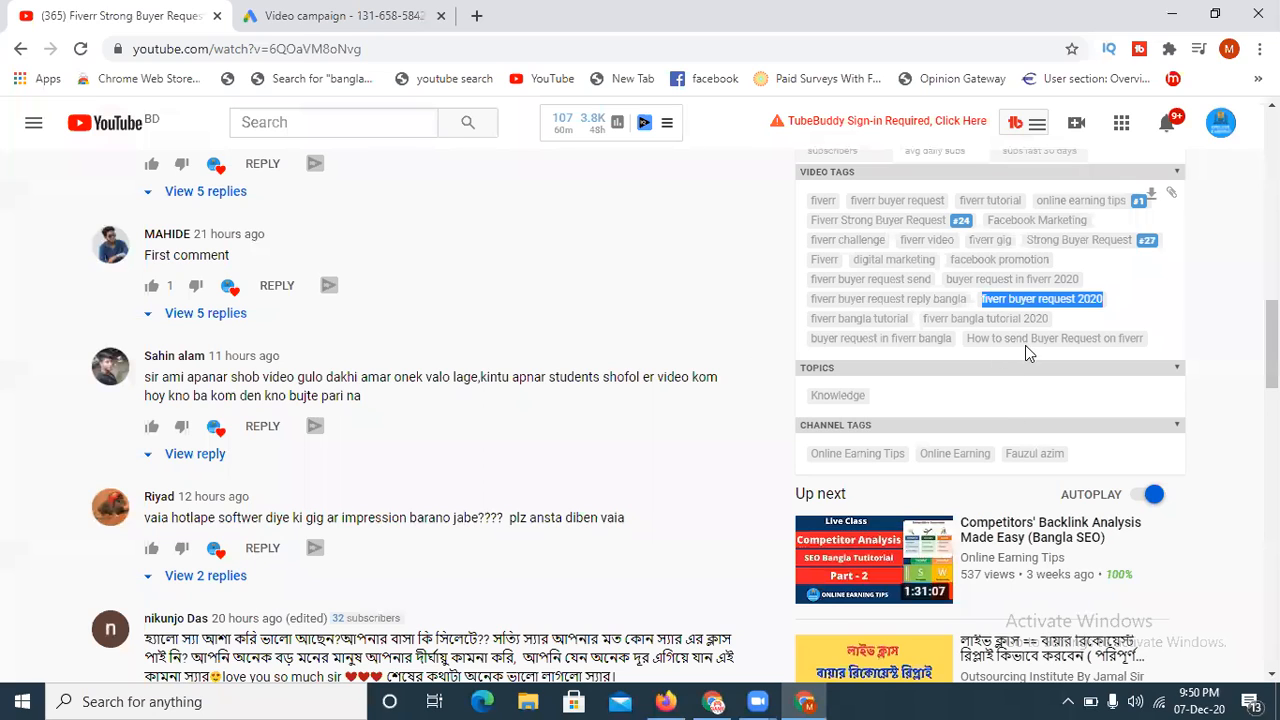
left_click_drag(967, 340, 1147, 351)
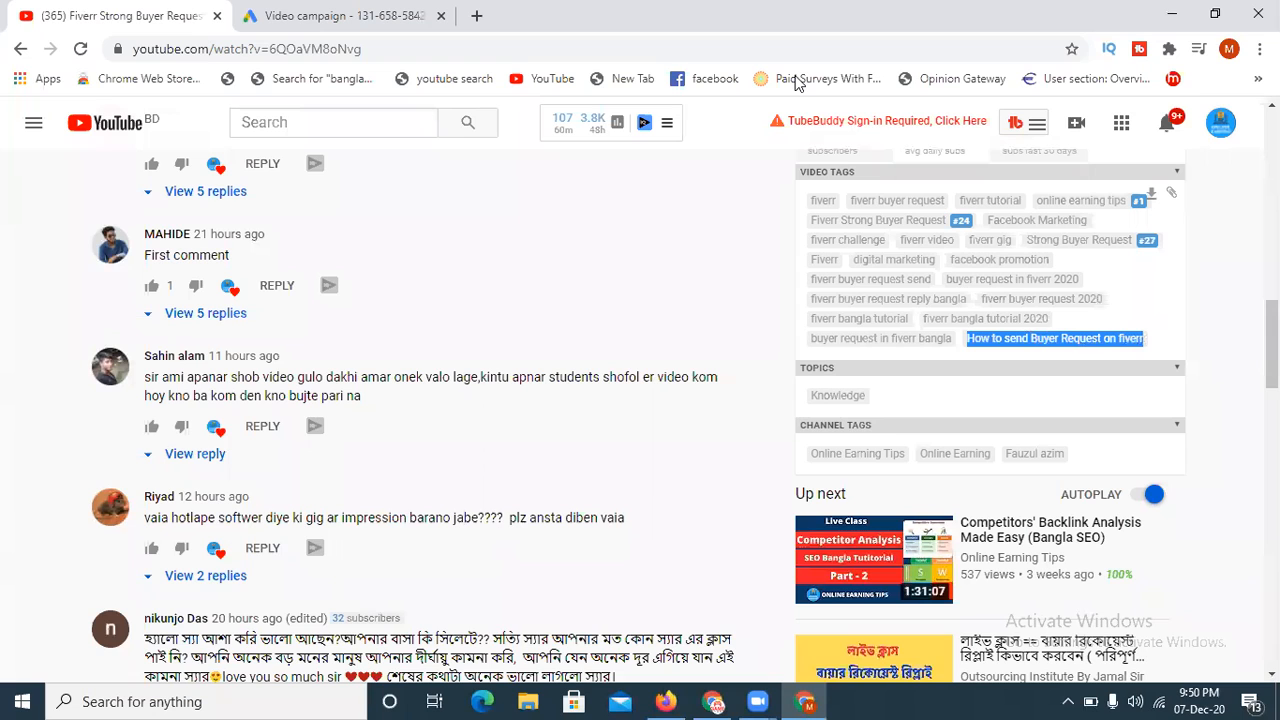
key("ctrl+Tab")
key("ctrl+v")
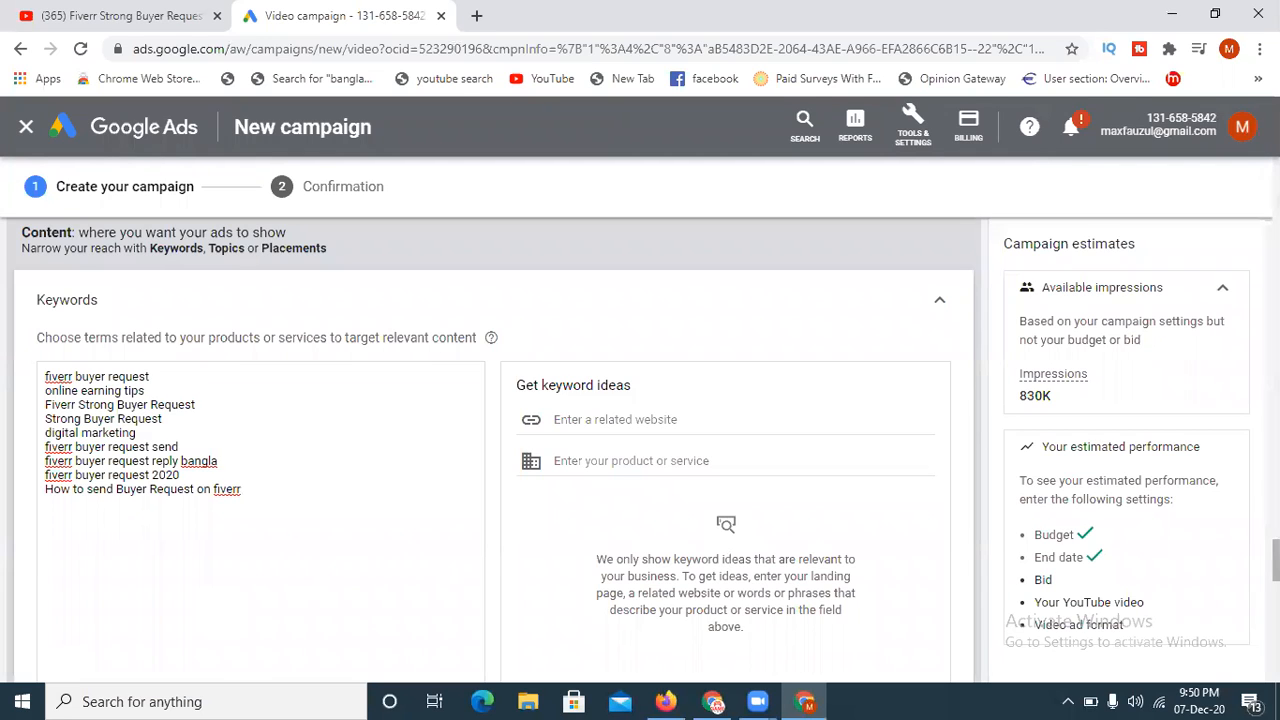
scroll(495, 450, "down", 4)
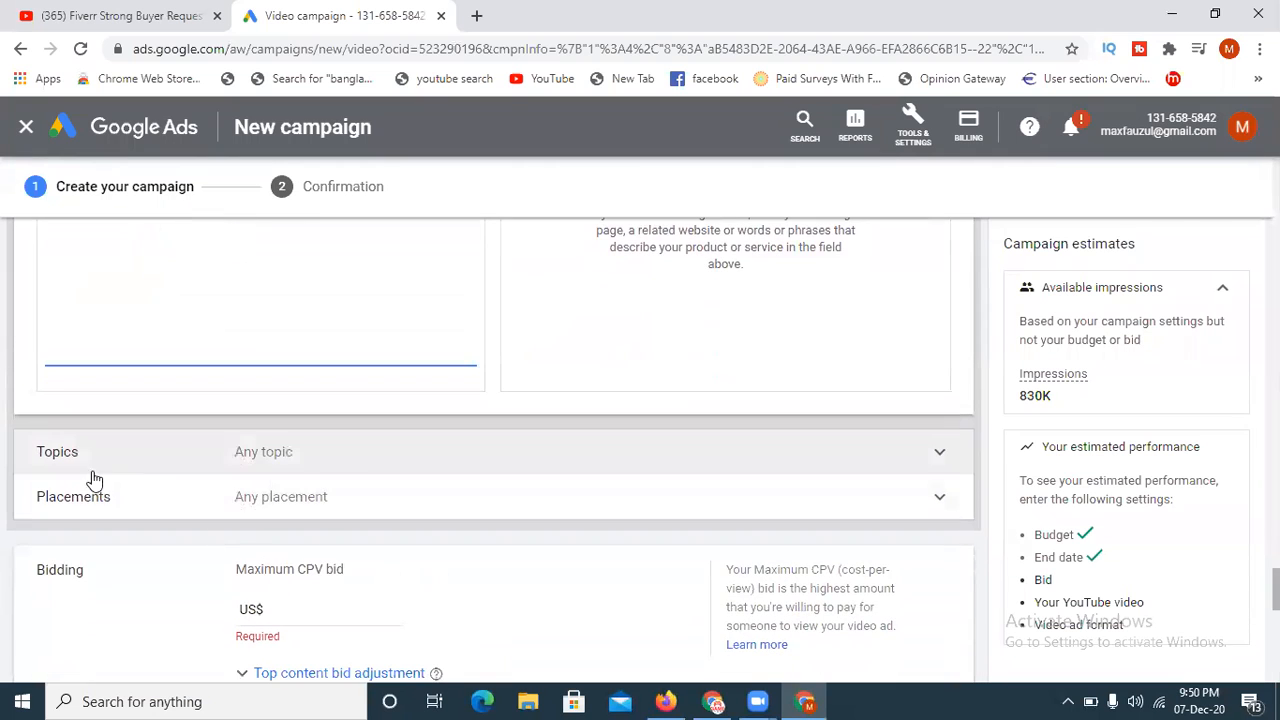
- Expand the Topics targeting section and review the topic categories offered for the campaign's ads
left_click(349, 463)
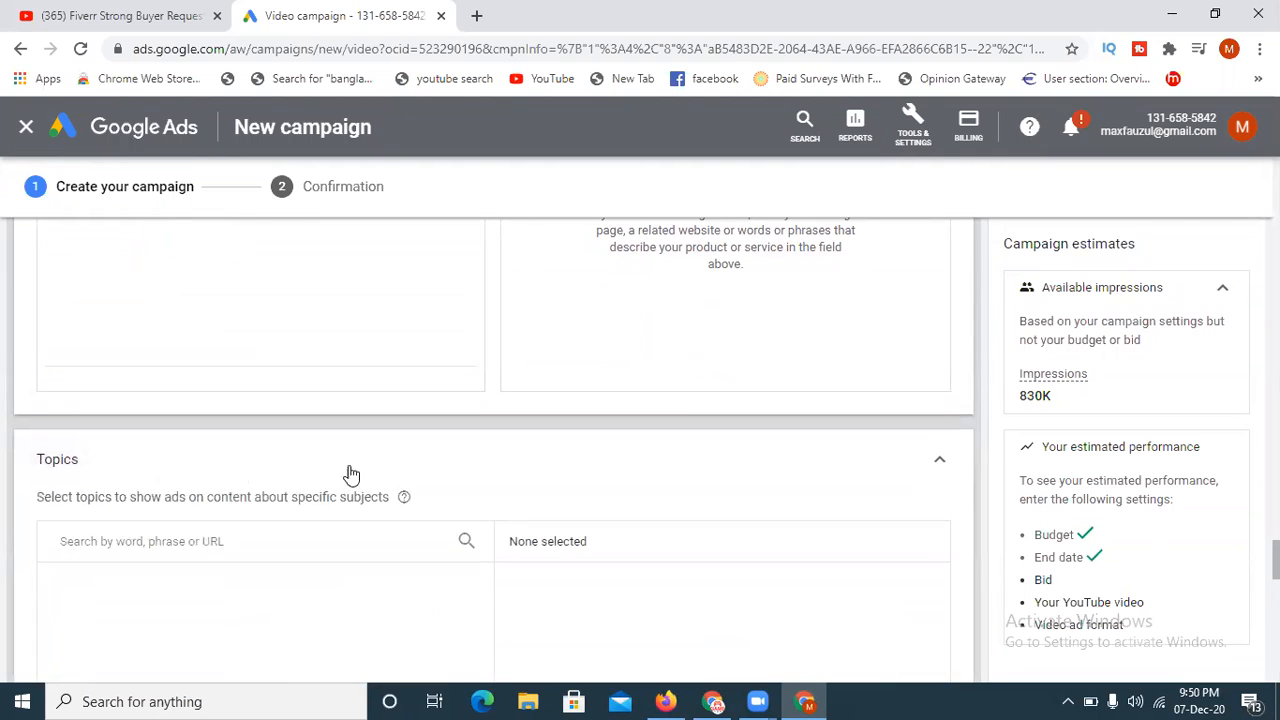
scroll(443, 580, "down", 2)
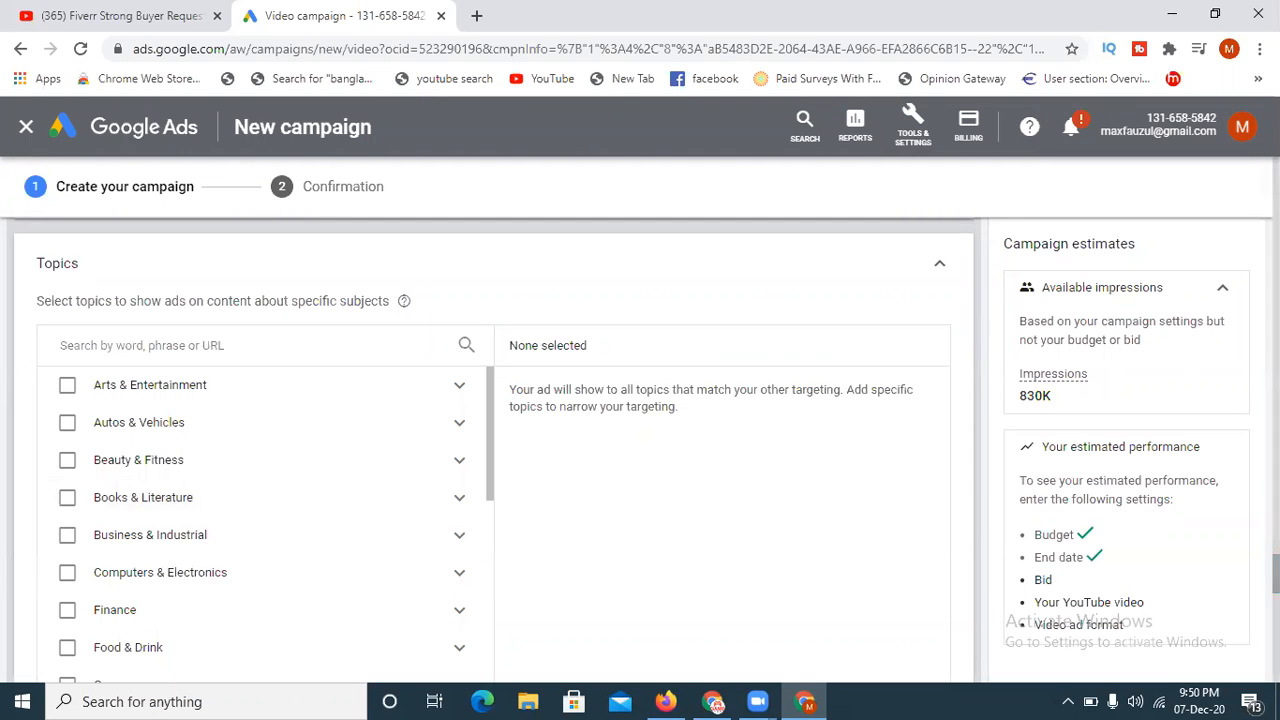
scroll(349, 557, "down", 2)
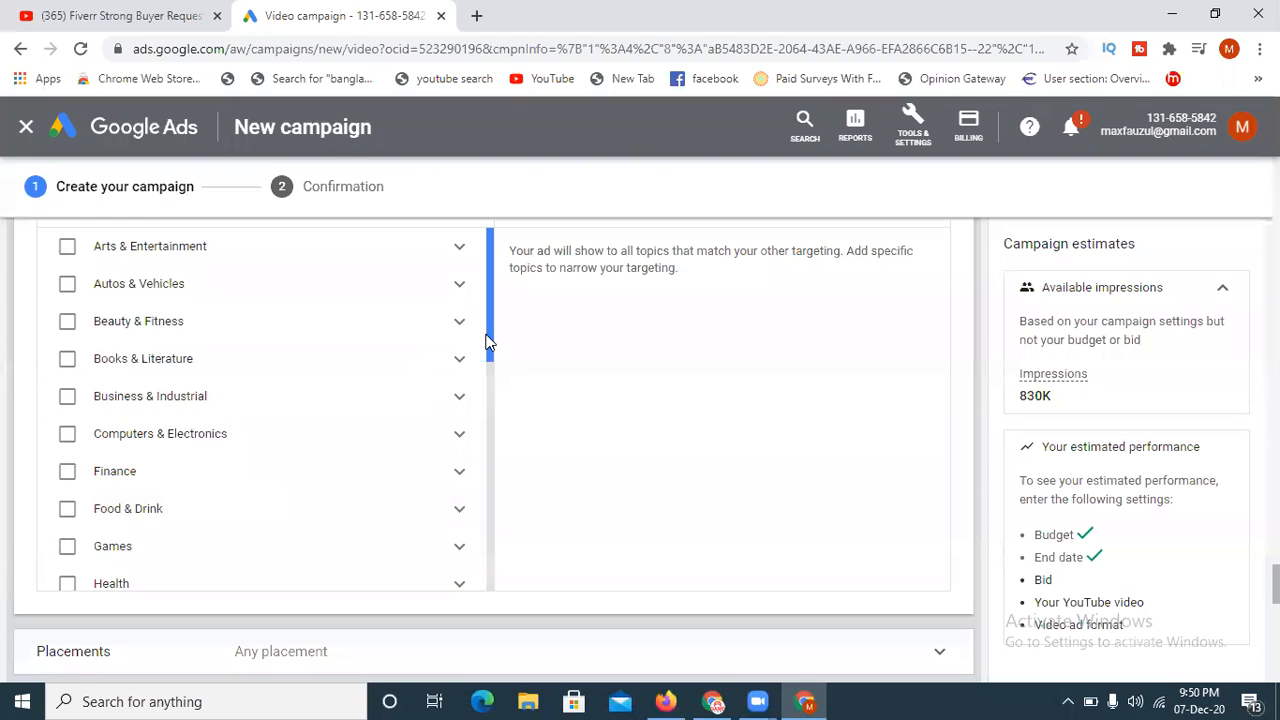
mouse_move(489, 335)
left_mouse_down()
mouse_move(463, 583)
mouse_move(497, 304)
left_mouse_up()
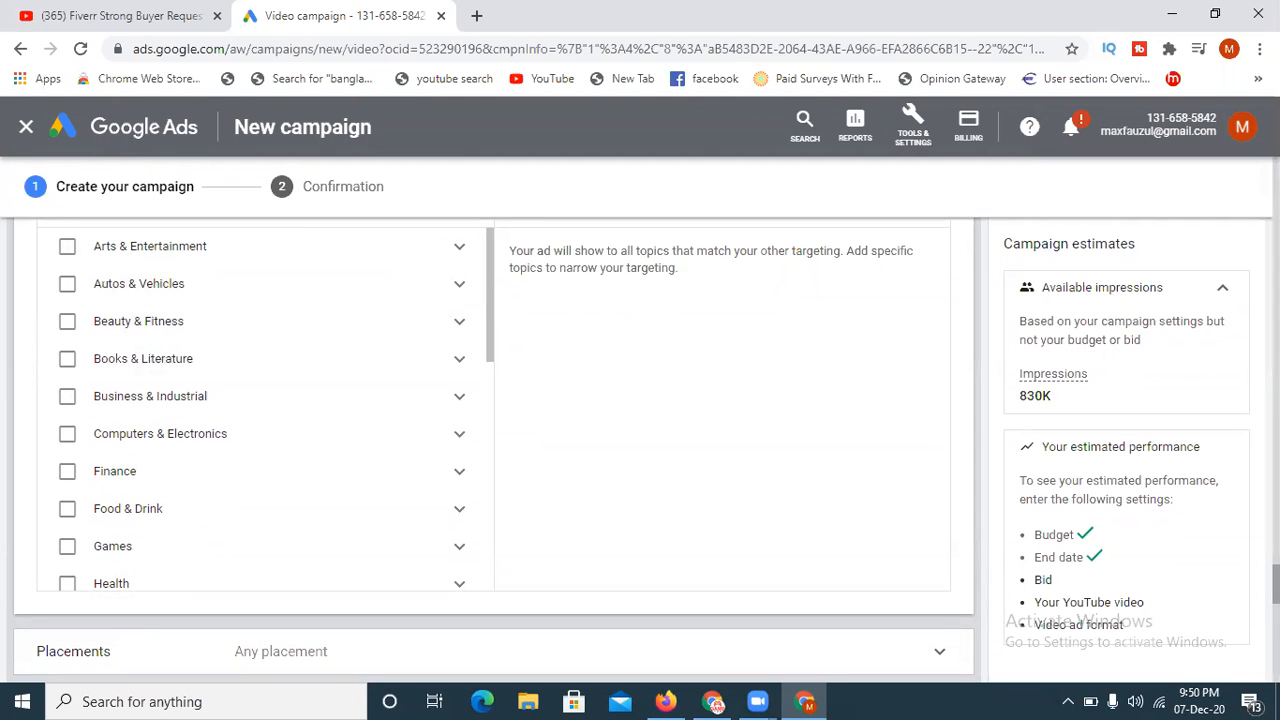
scroll(538, 598, "up", 4)
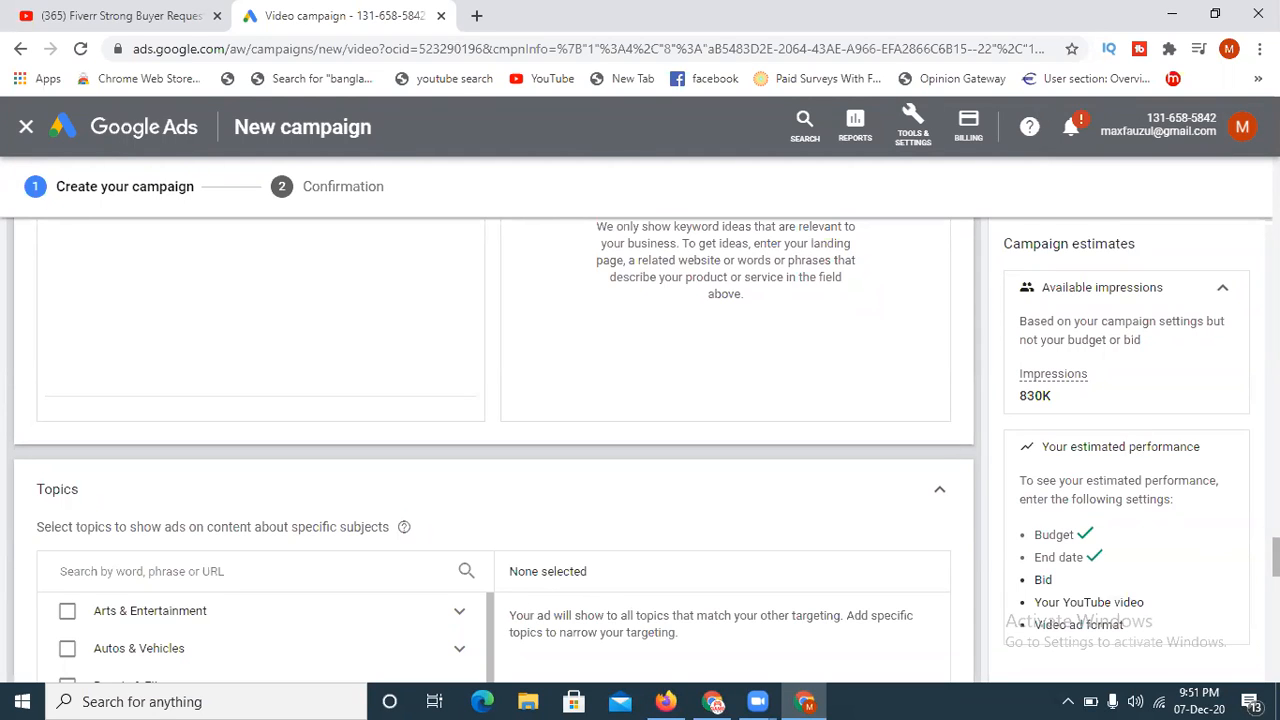
scroll(520, 615, "down", 3)
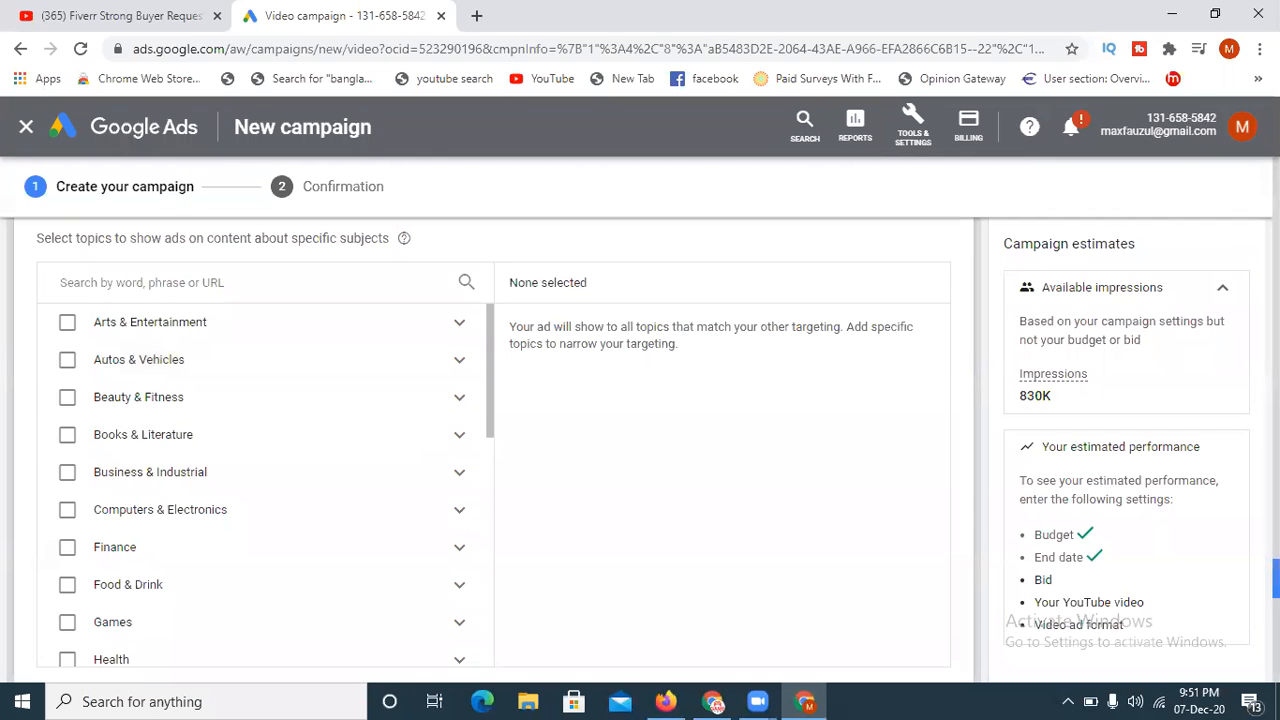
scroll(494, 450, "down", 4)
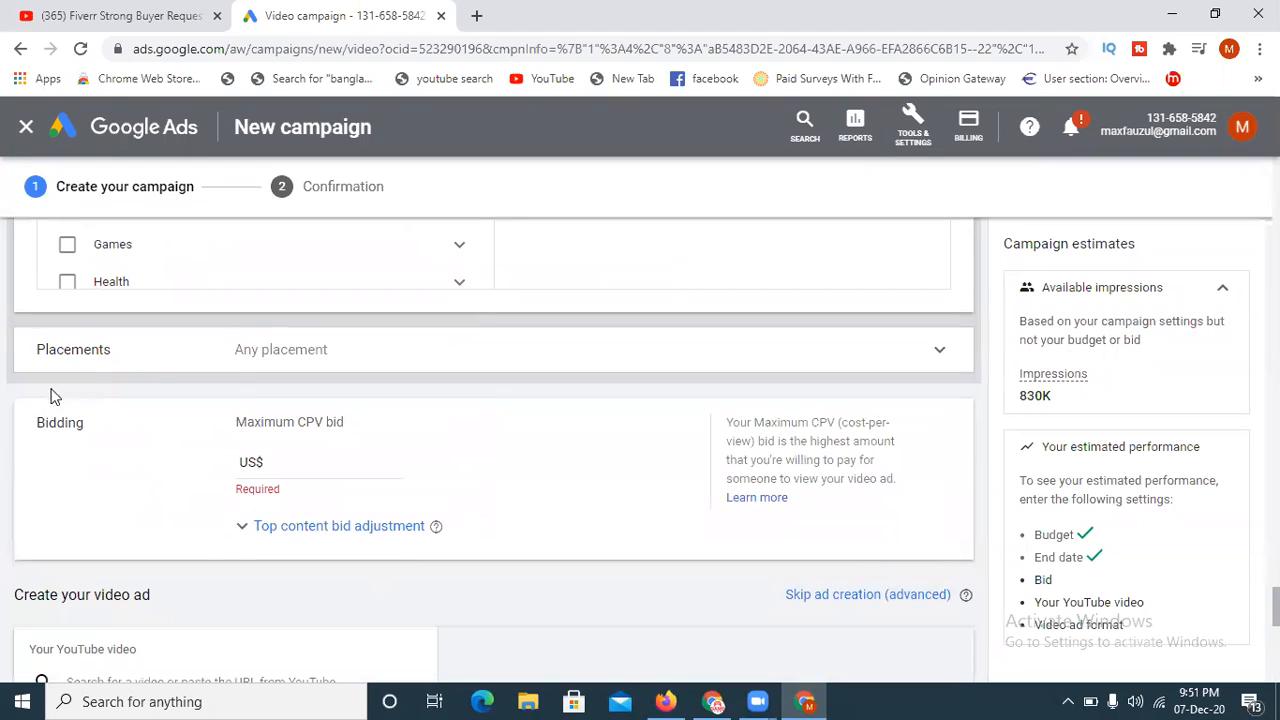
- Expand Placements targeting and examine the YouTube channels and YouTube videos options and the placement targeting help text
left_click(808, 366)
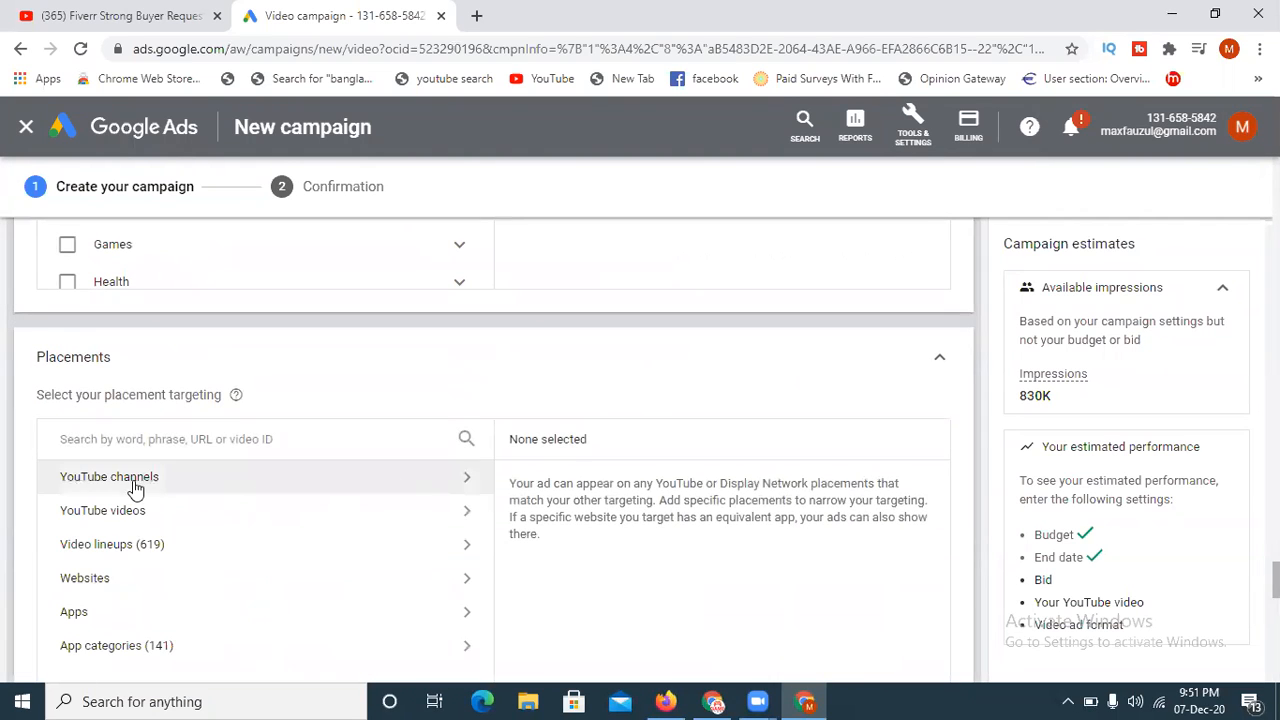
scroll(178, 500, "down", 2)
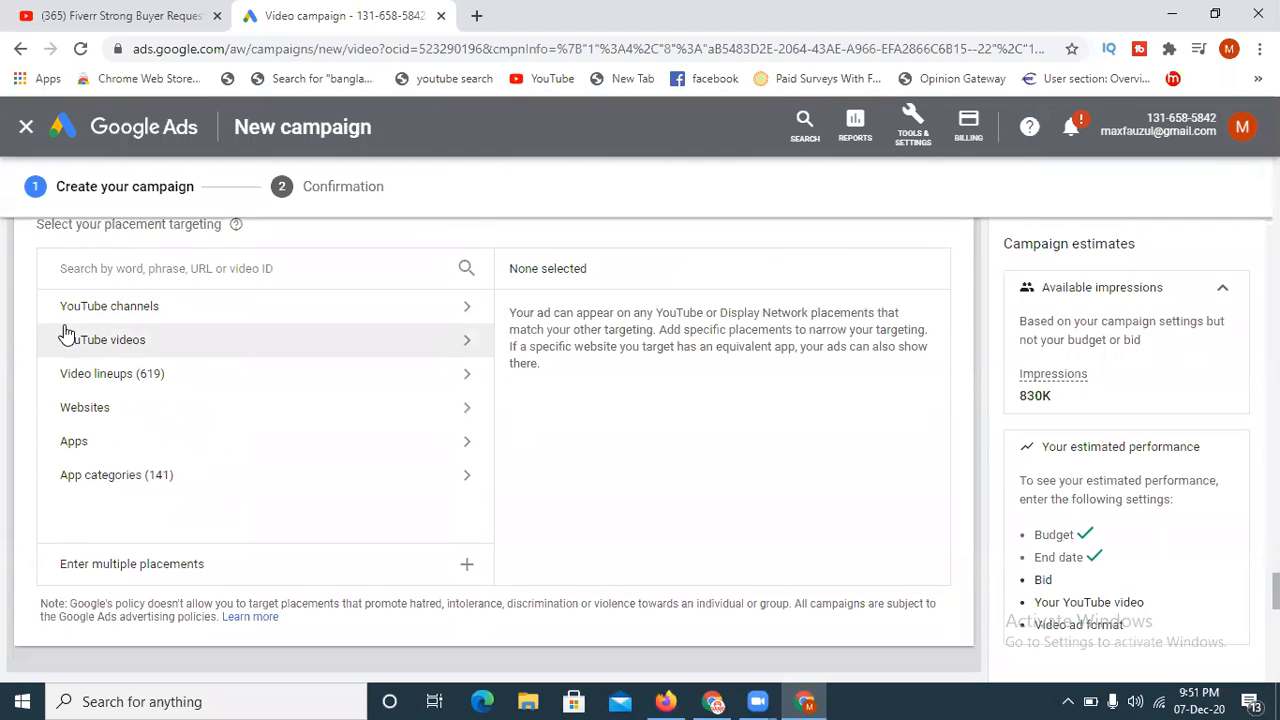
left_click(90, 312)
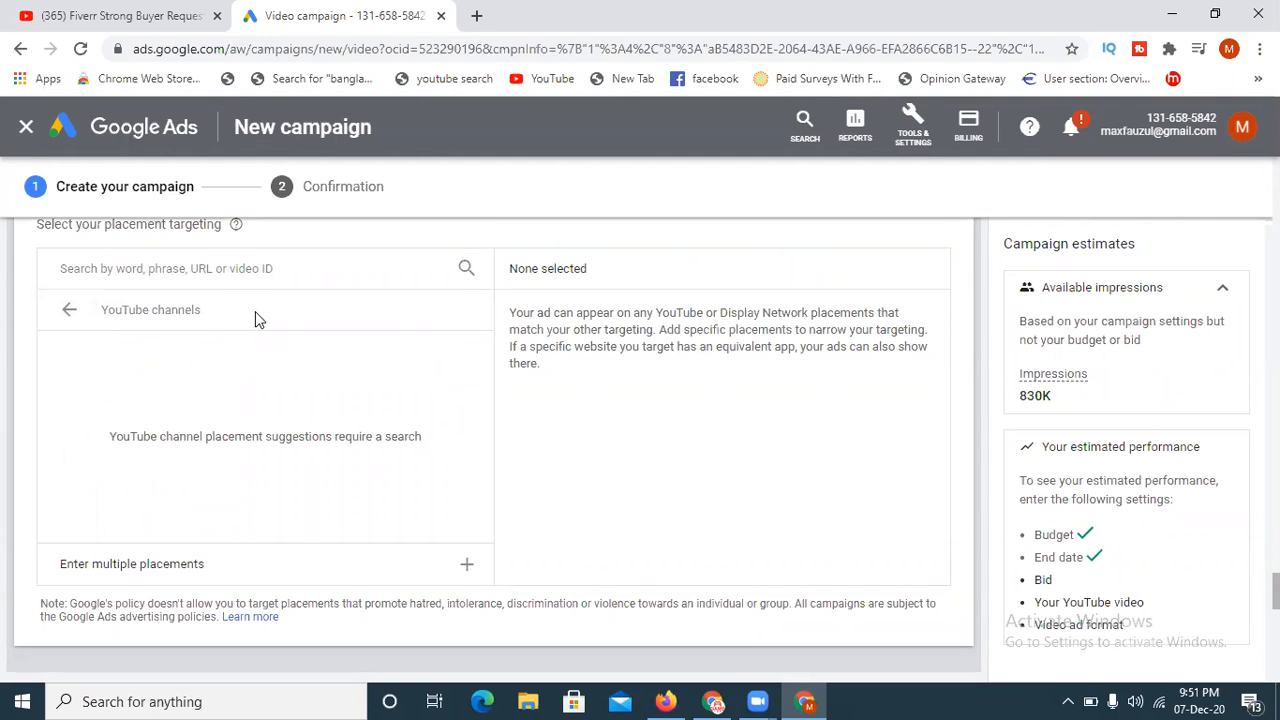
left_click(66, 310)
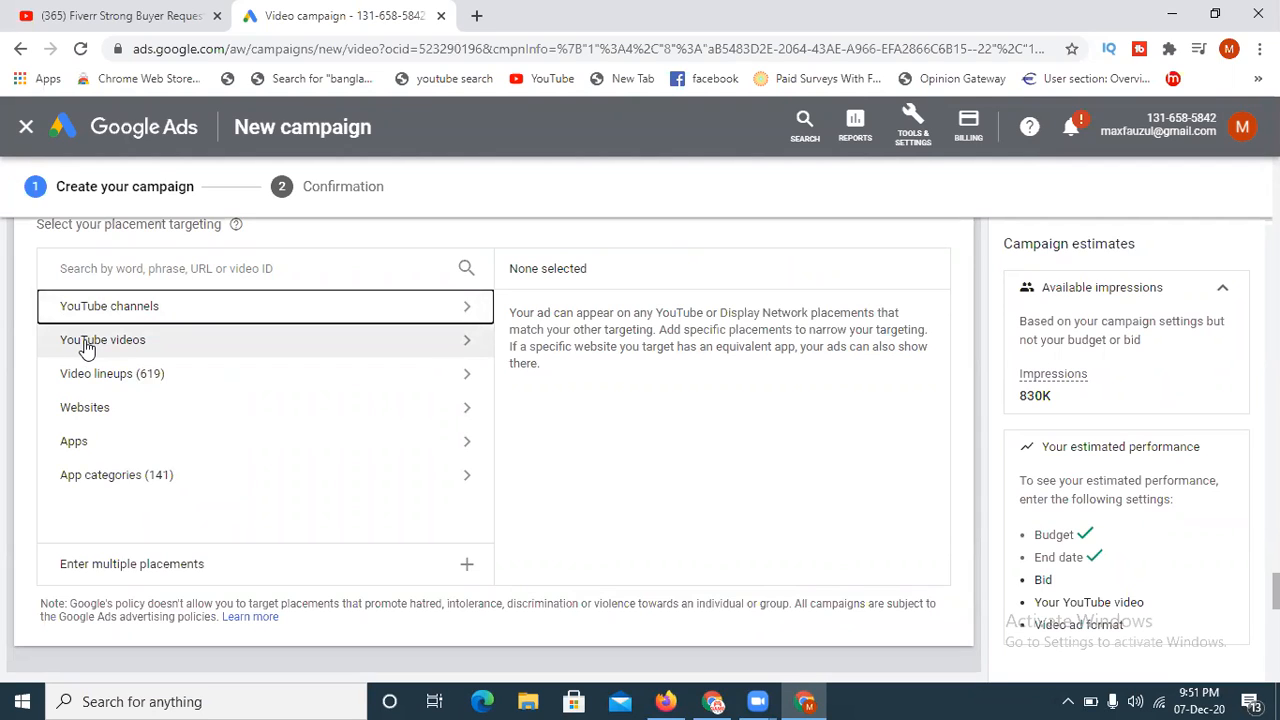
left_click(86, 345)
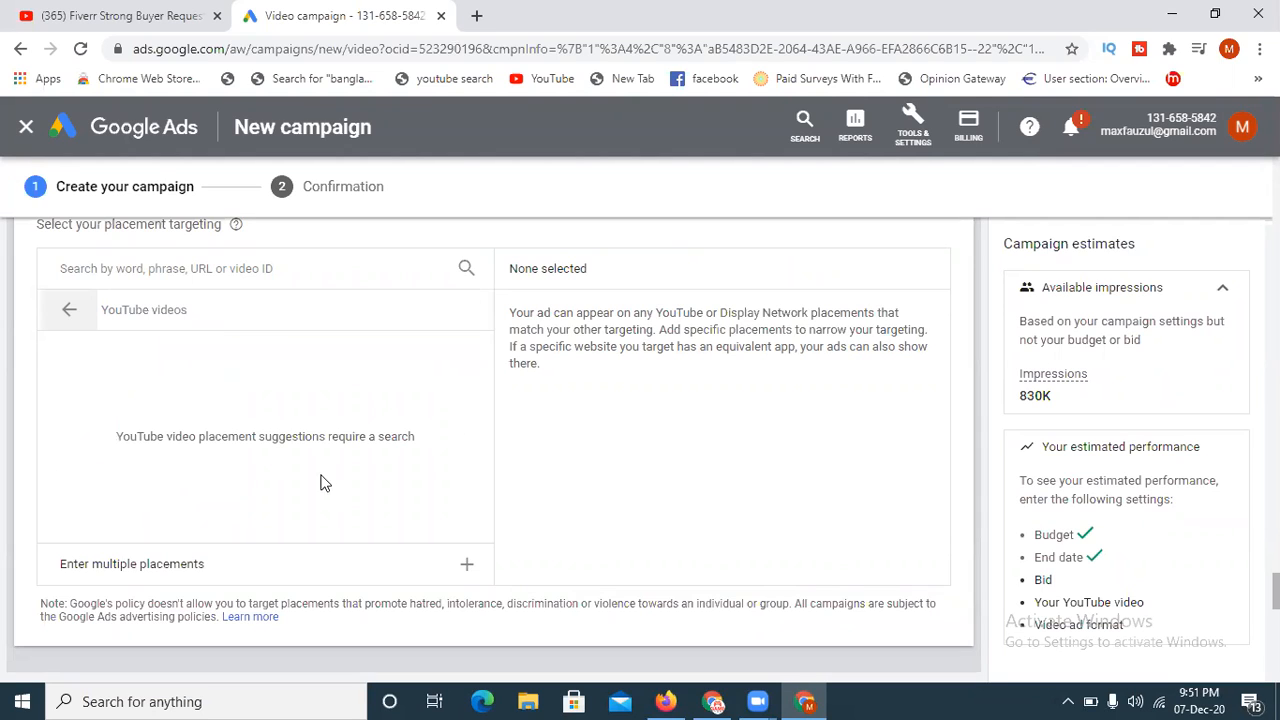
left_click(64, 312)
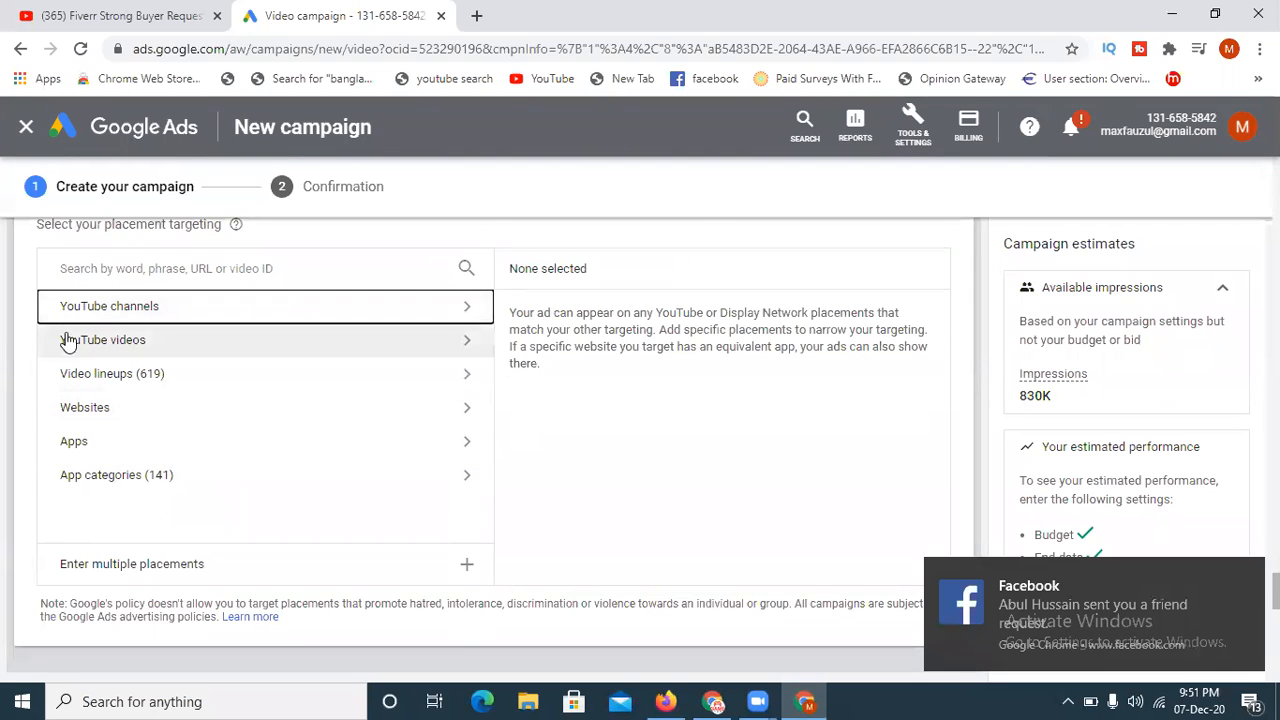
left_click(1244, 581)
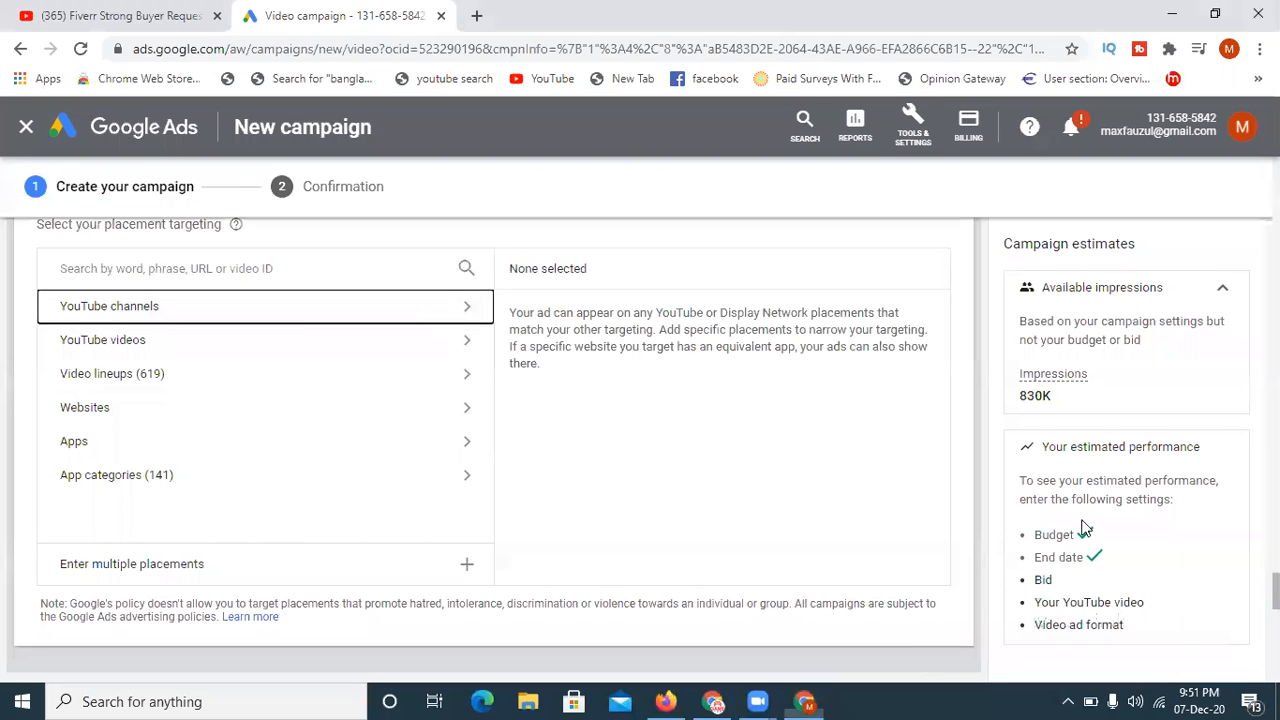
scroll(189, 560, "up", 2)
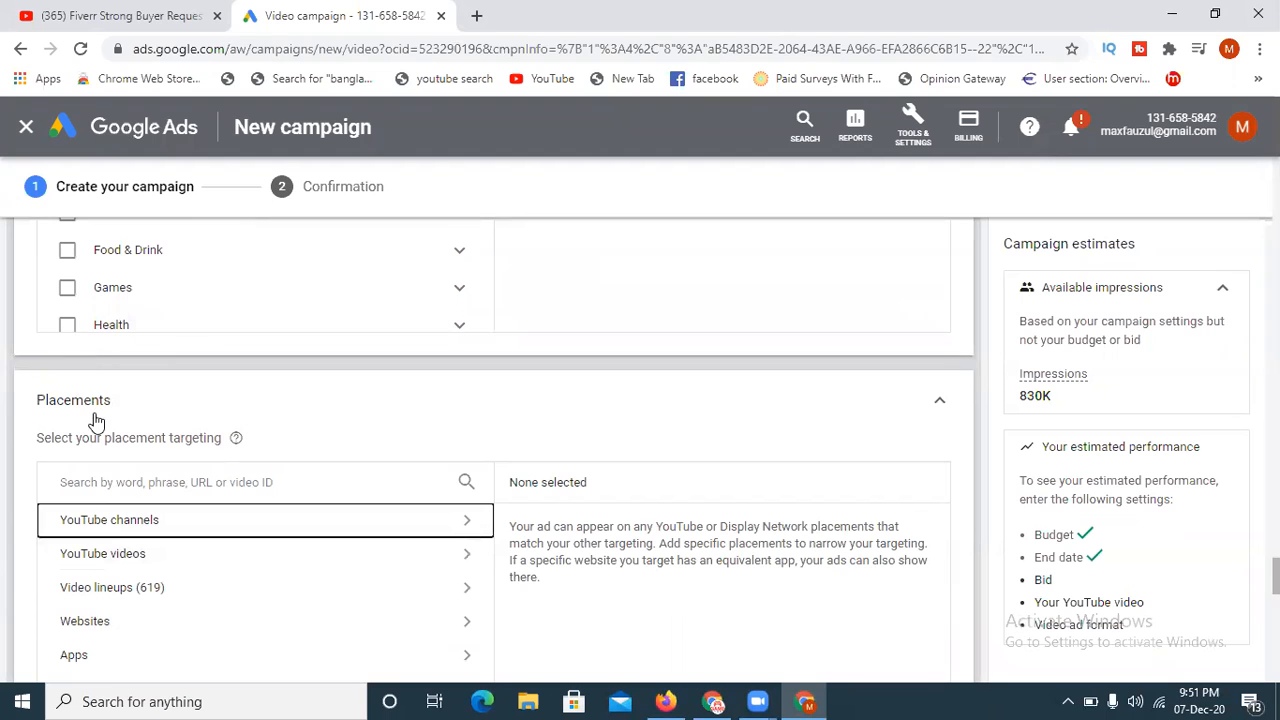
mouse_move(233, 443)
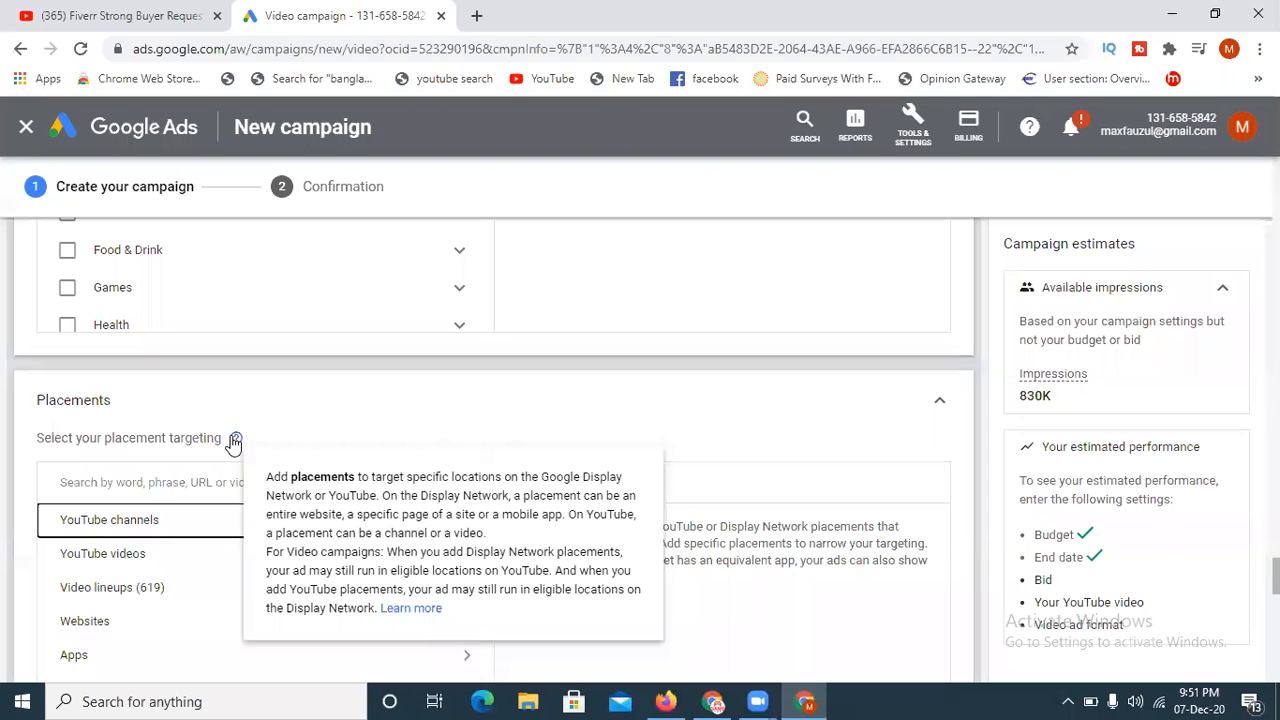
scroll(490, 420, "up", 5)
scroll(490, 420, "up", 10)
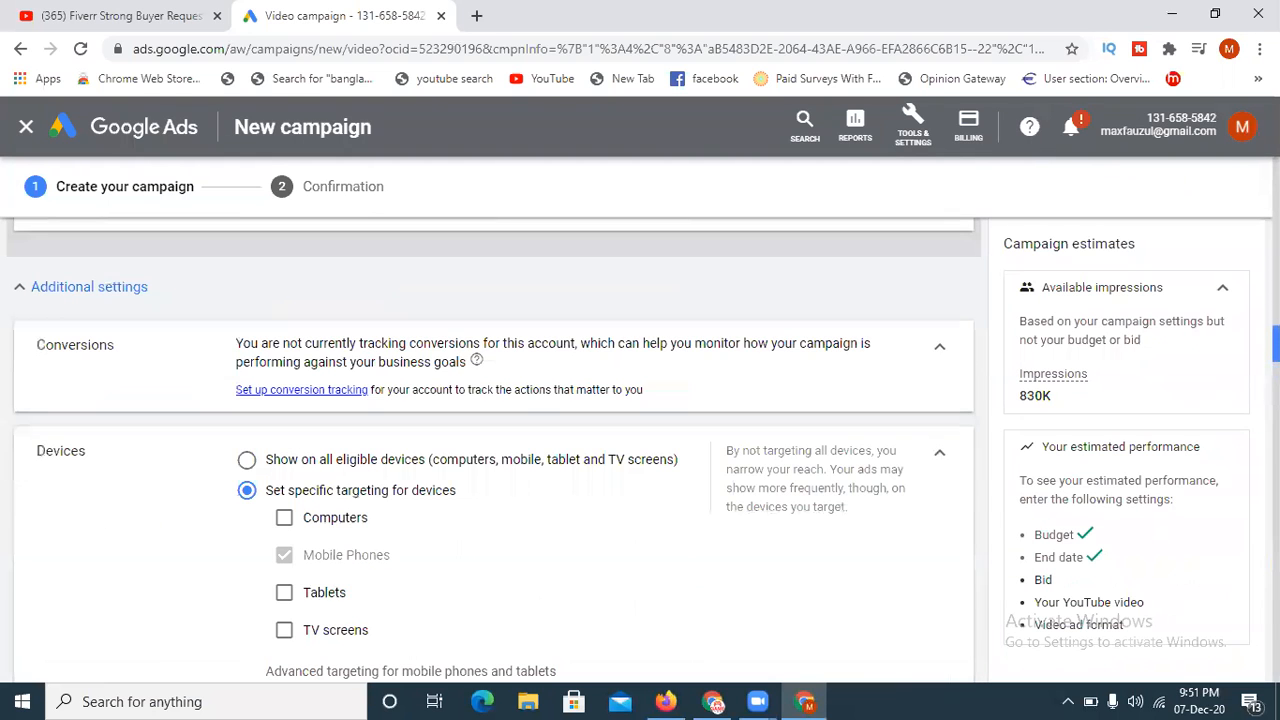
scroll(490, 420, "up", 8)
scroll(490, 420, "down", 4)
scroll(490, 420, "down", 15)
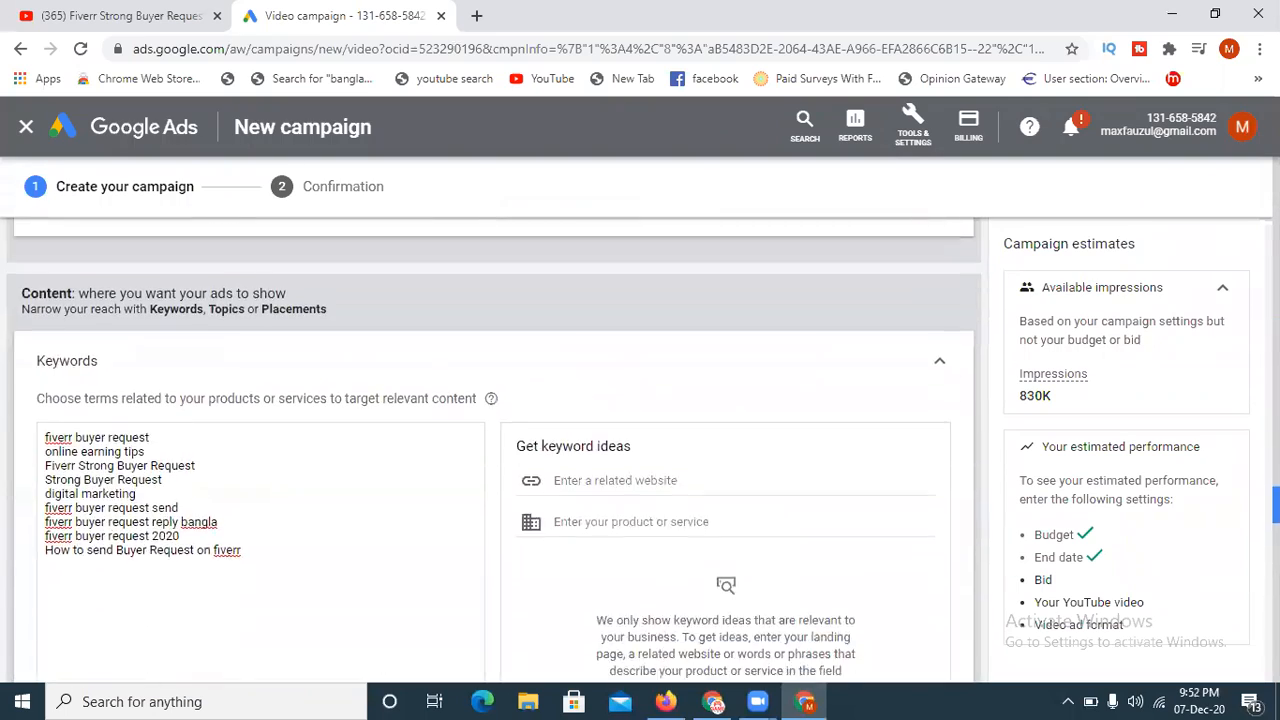
- Set the campaign's maximum CPV bid to US$0.10
scroll(490, 450, "down", 7)
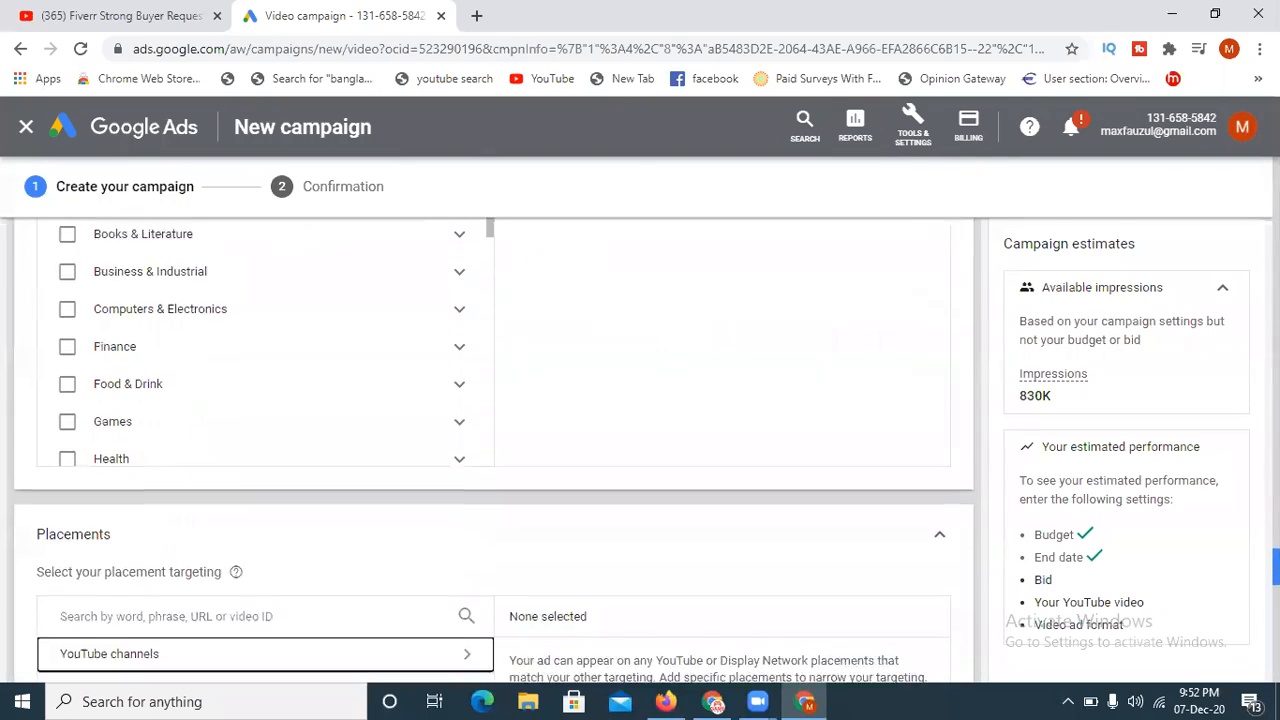
scroll(490, 450, "down", 5)
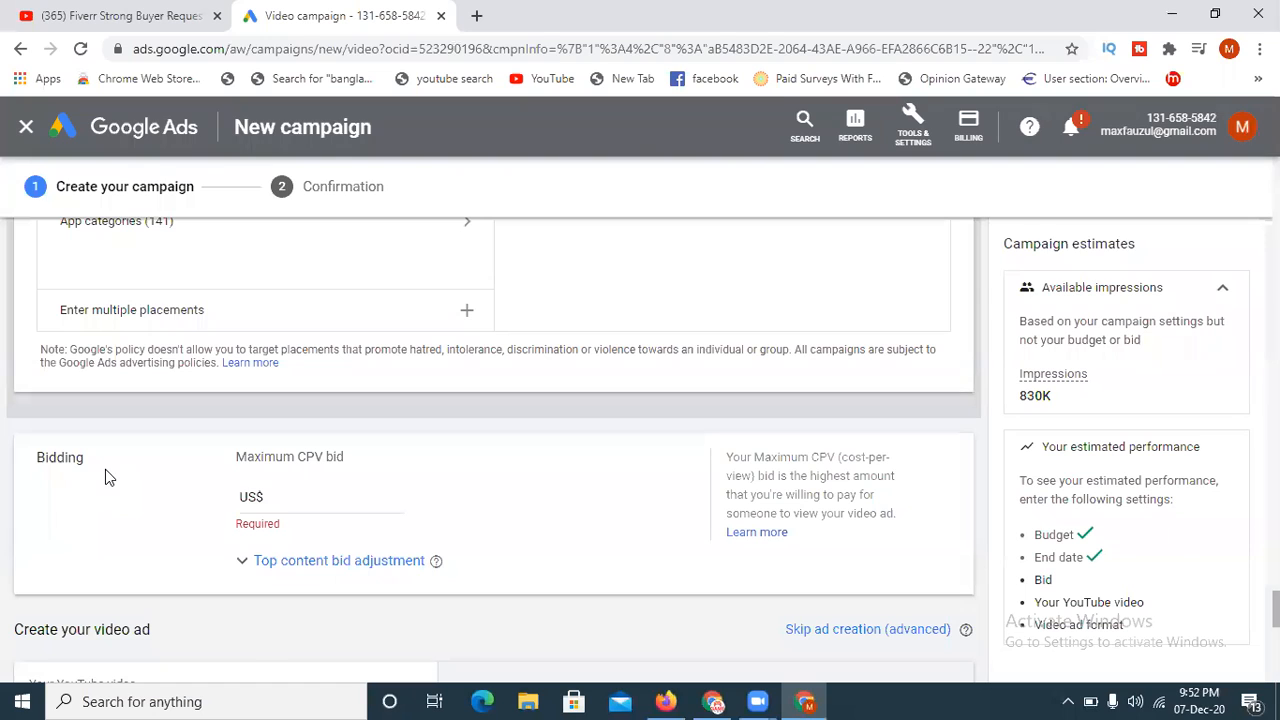
left_click(298, 501)
type("0")
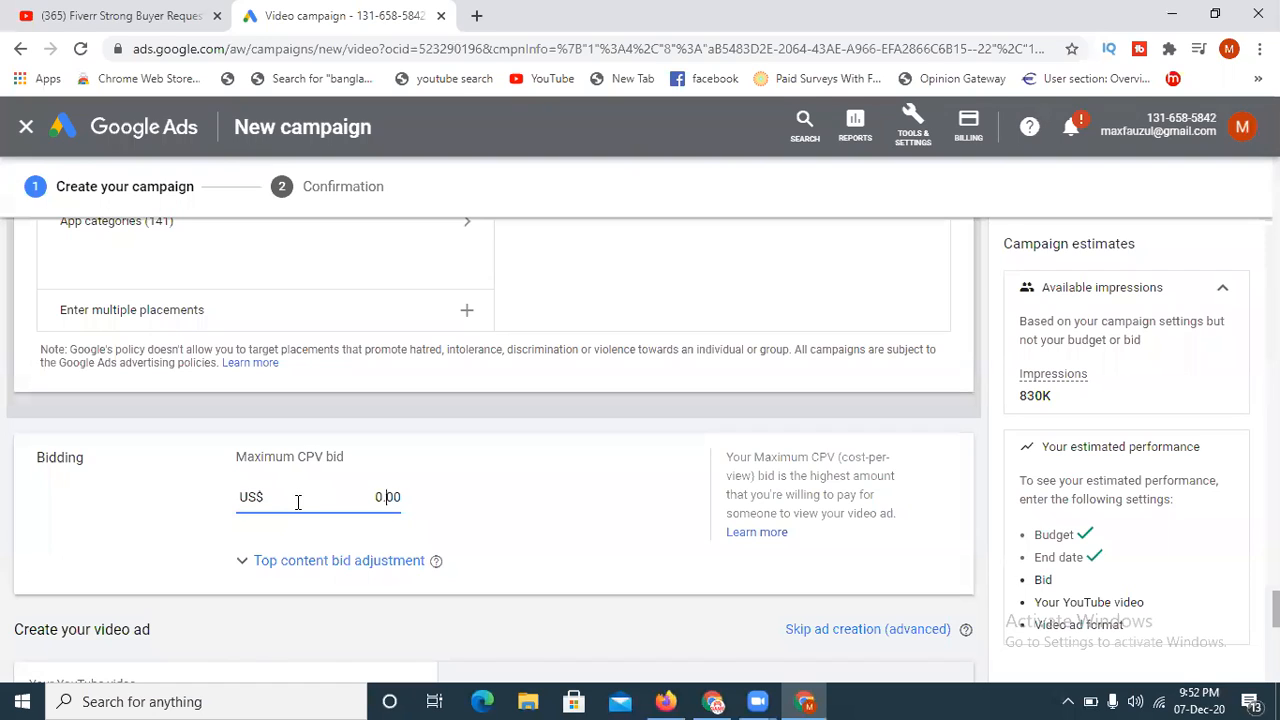
type(".10")
- Copy the share link of the Fiverr Strong Buyer Request video on YouTube and add it as the campaign's ad video
scroll(337, 565, "down", 2)
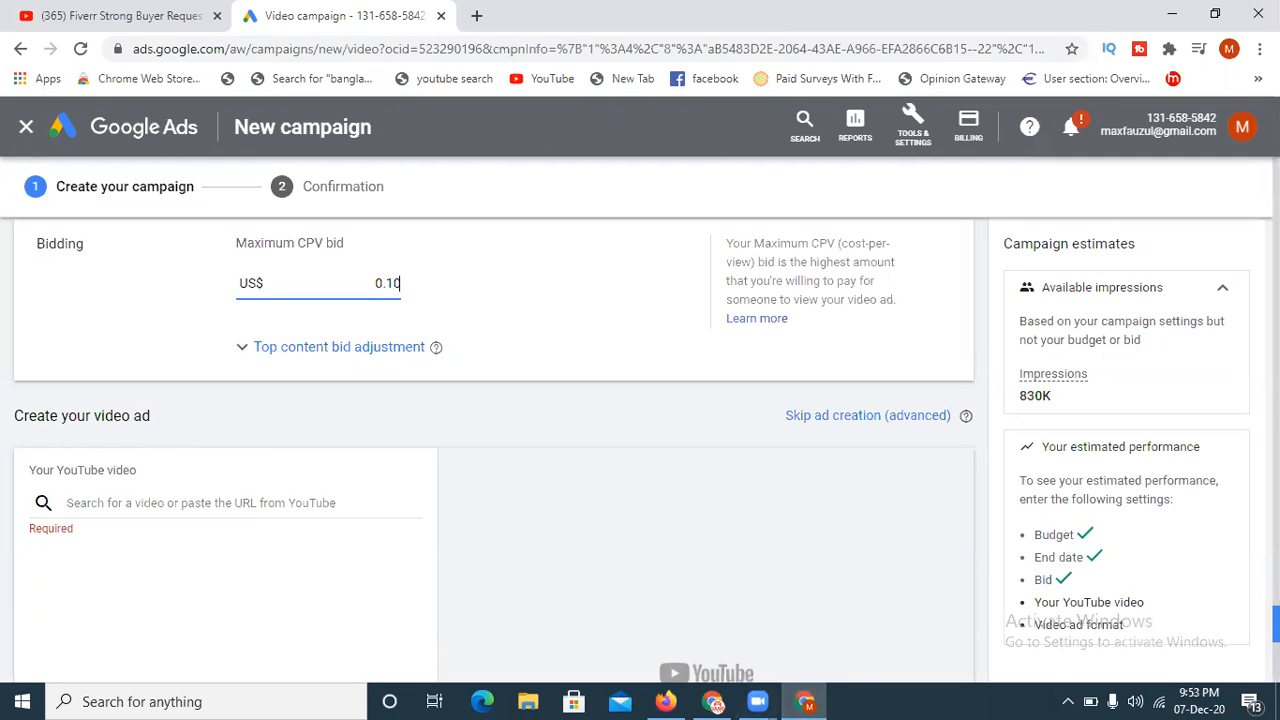
scroll(1270, 630, "down", 1)
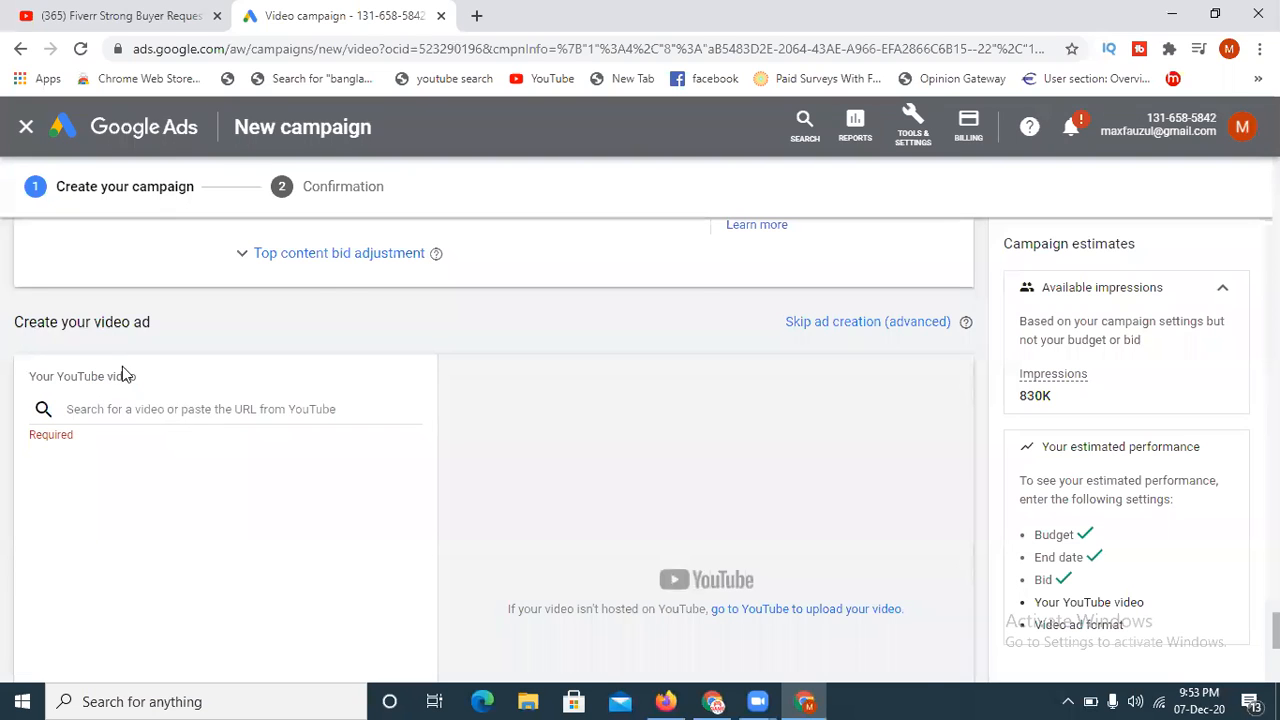
left_click(115, 15)
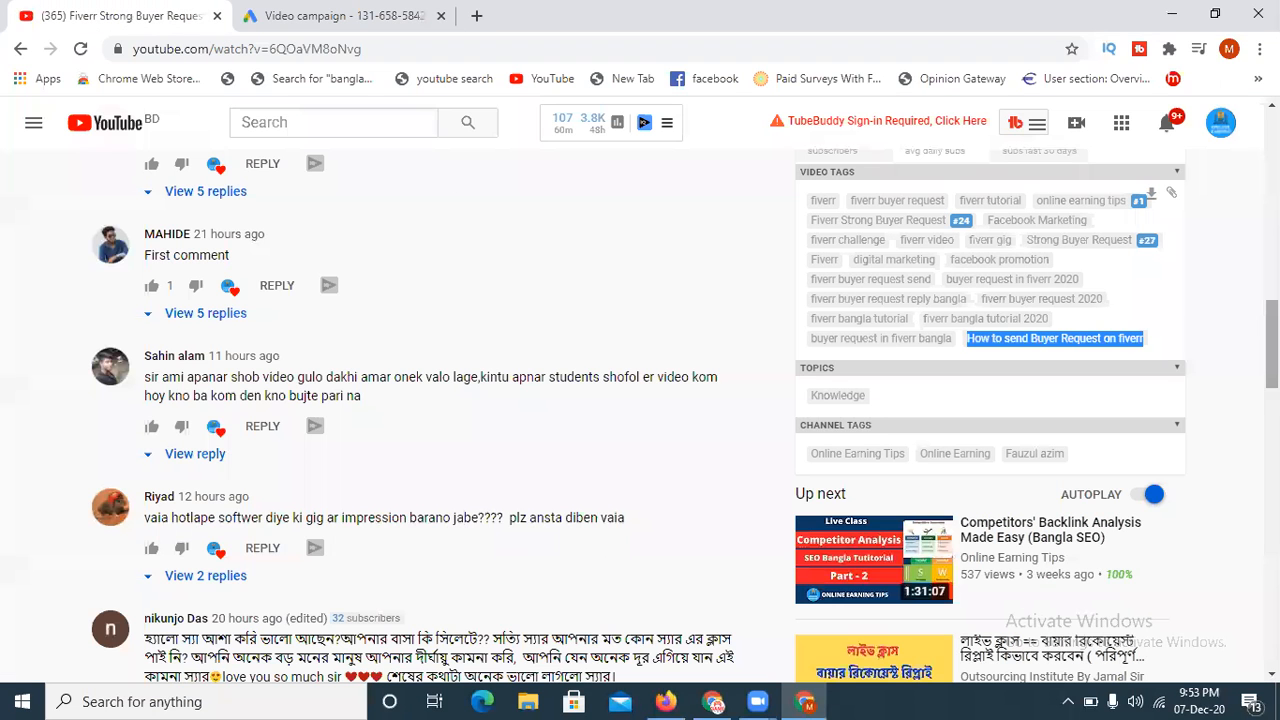
scroll(604, 300, "up", 10)
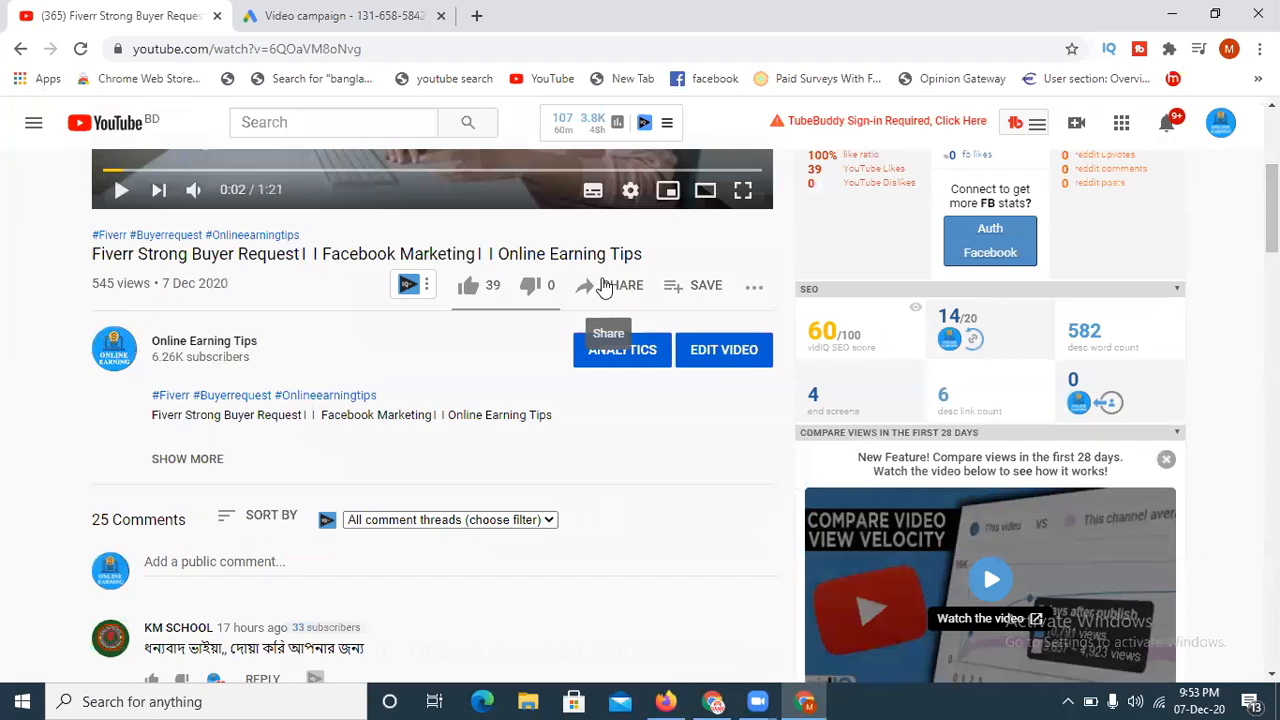
left_click(606, 287)
left_click(812, 495)
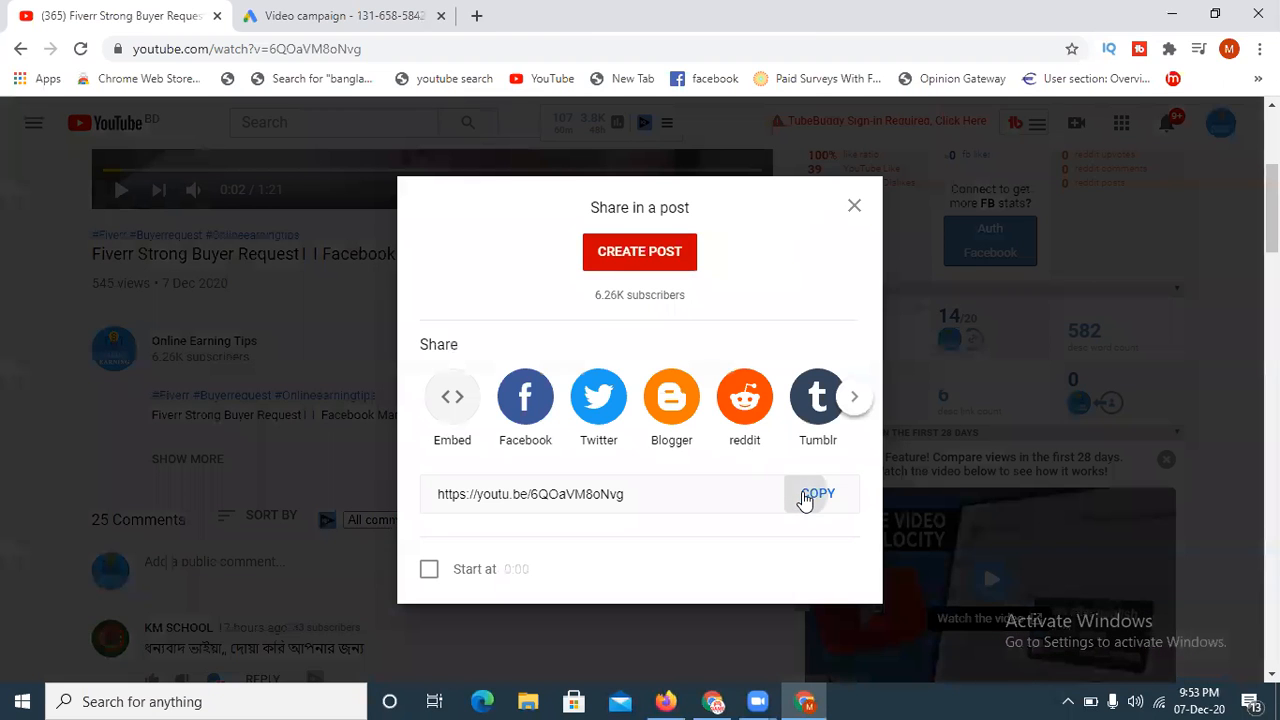
left_click(369, 33)
left_click(183, 409)
key("ctrl+v")
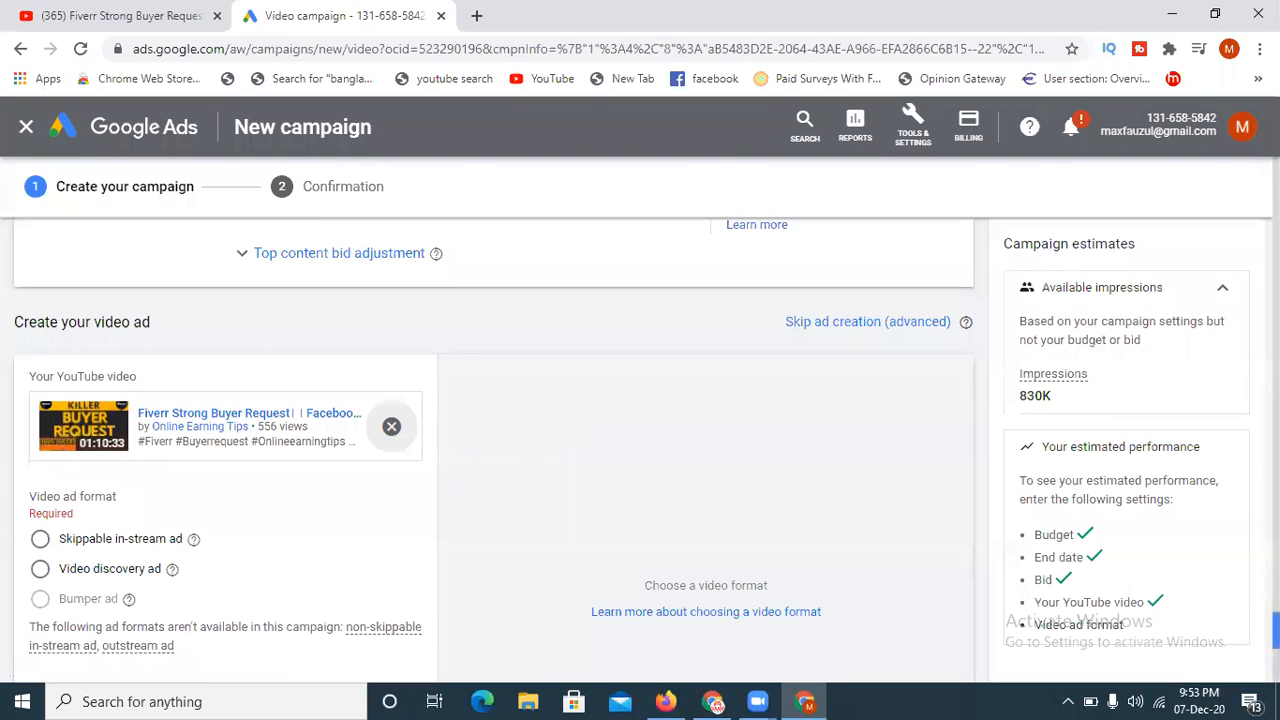
- Compare the Skippable in-stream and Video discovery ad formats and choose Video discovery ad for the video
scroll(186, 586, "down", 1)
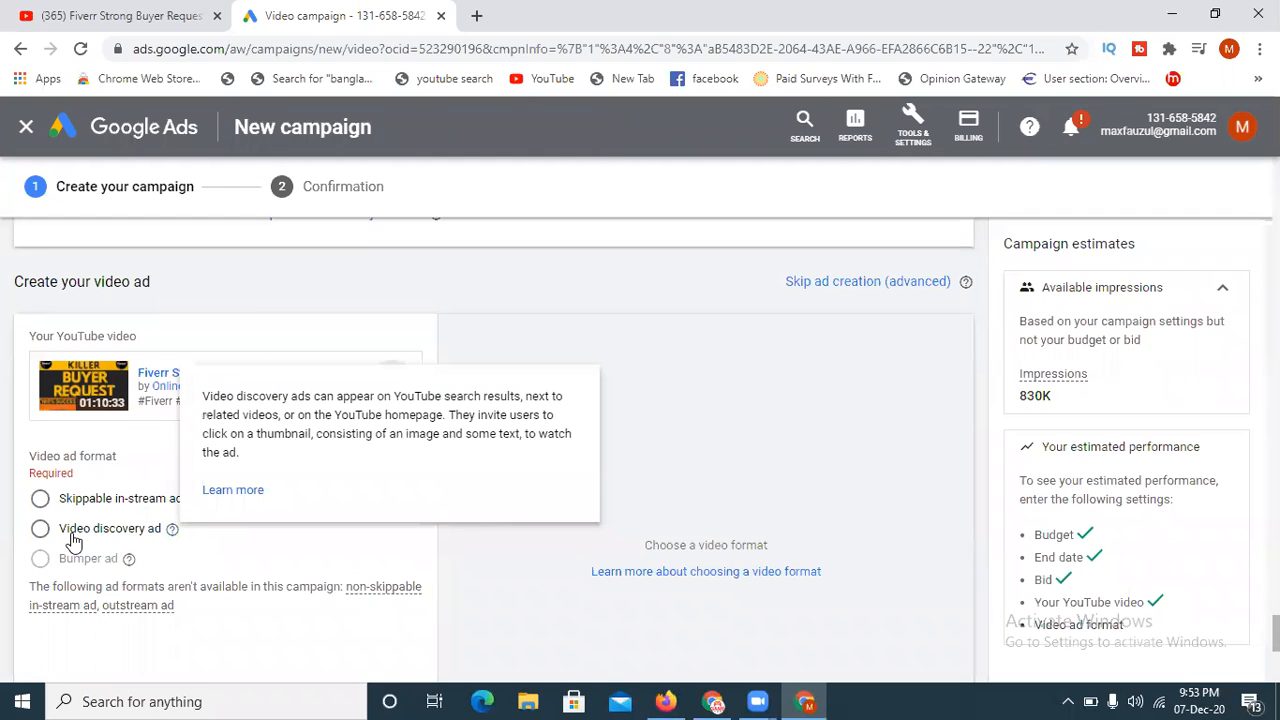
left_click(41, 500)
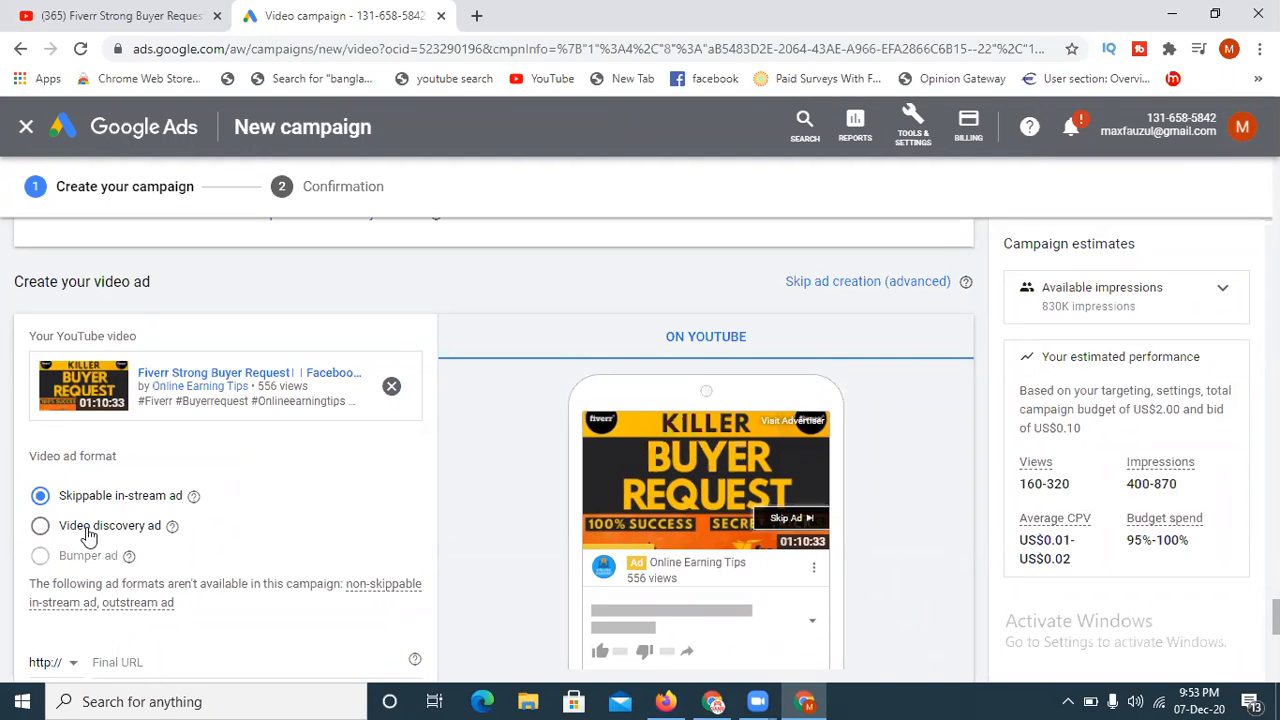
left_click(41, 526)
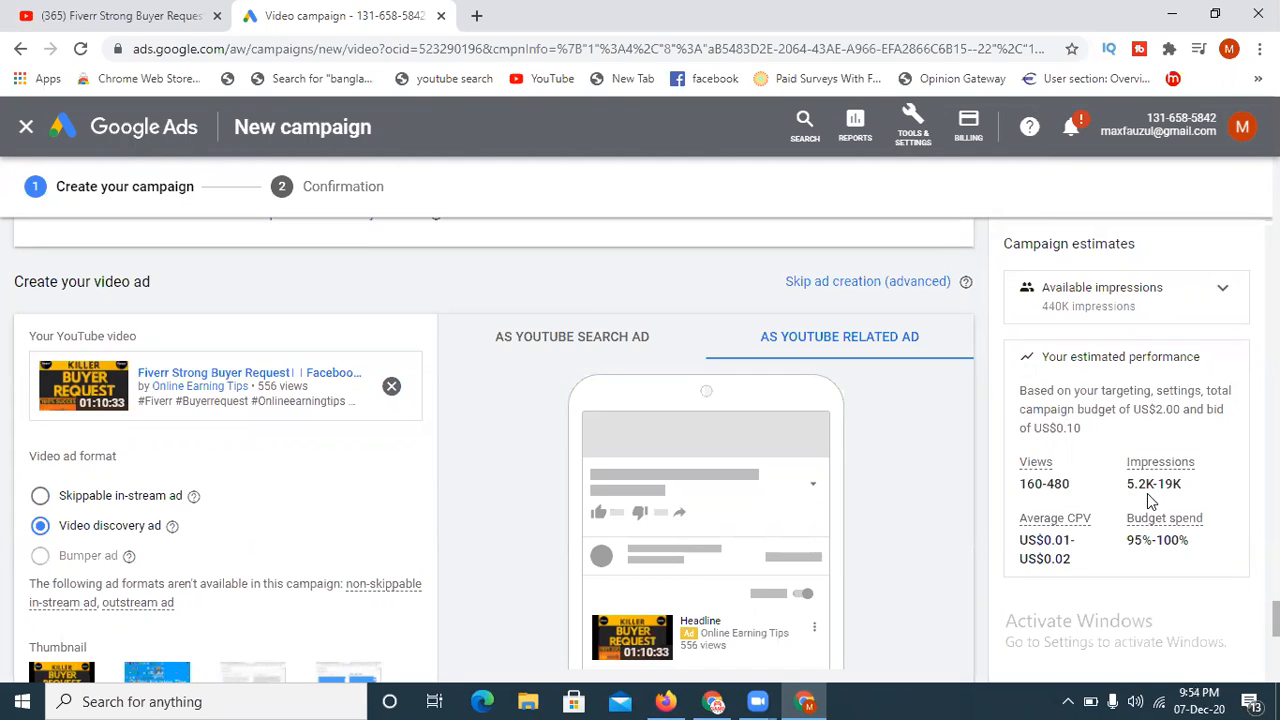
left_click(40, 496)
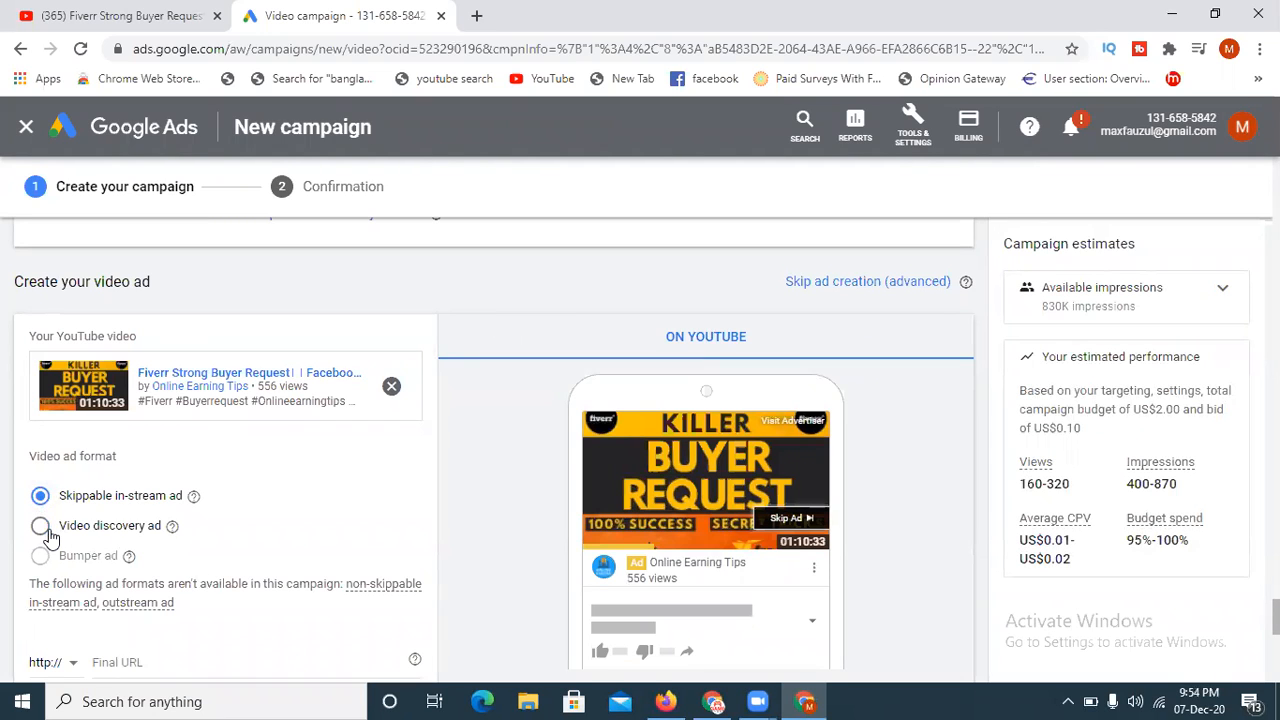
left_click(41, 530)
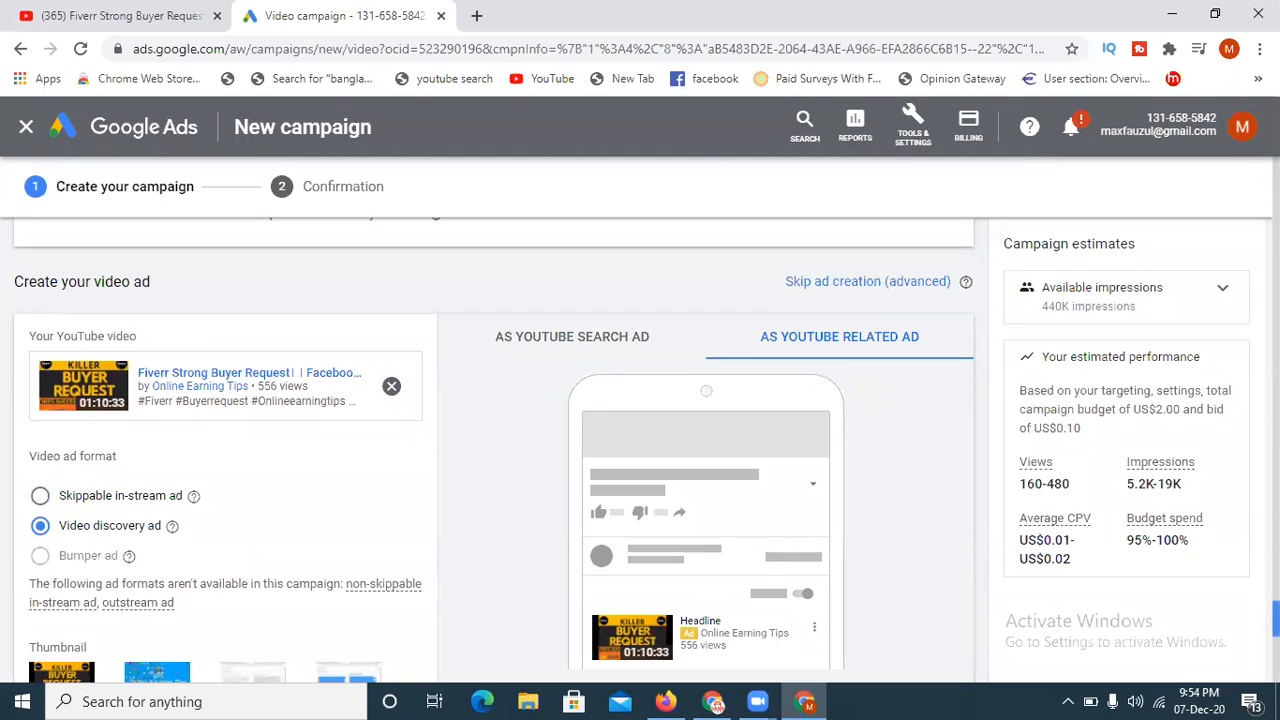
- Try the desktop preview of the video discovery ad and return to the mobile preview
scroll(1250, 620, "down", 2)
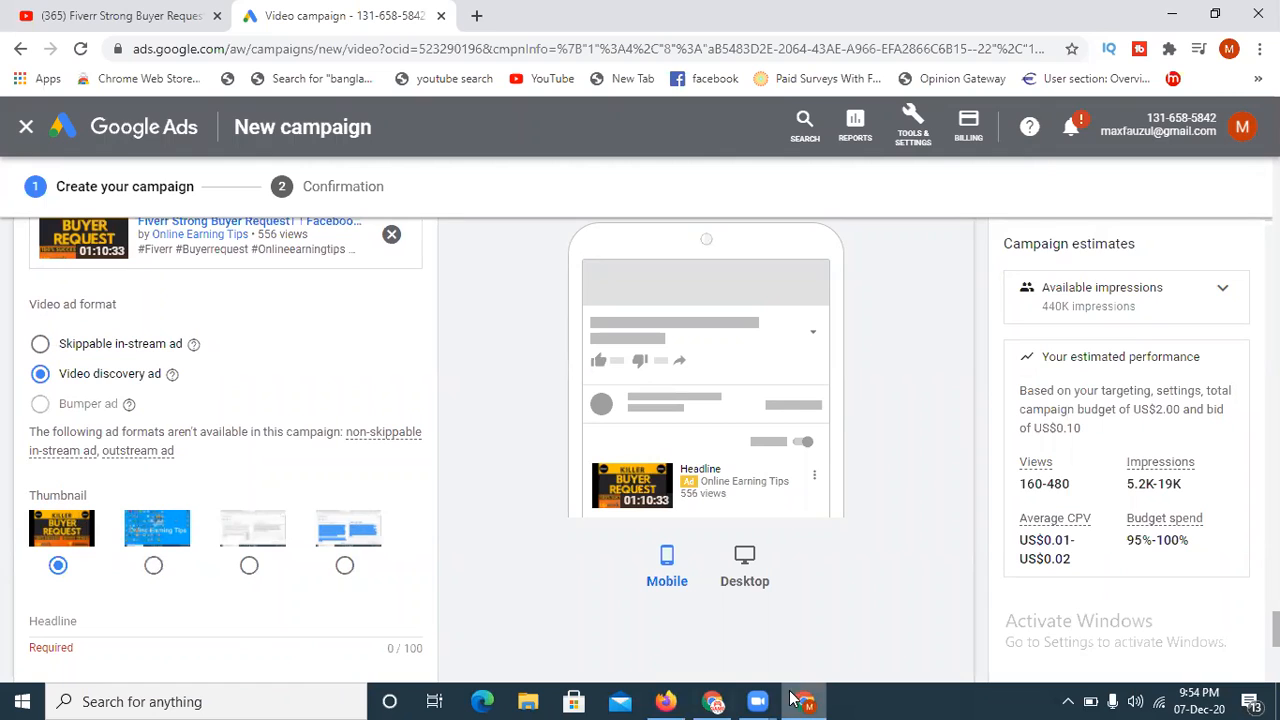
left_click(744, 566)
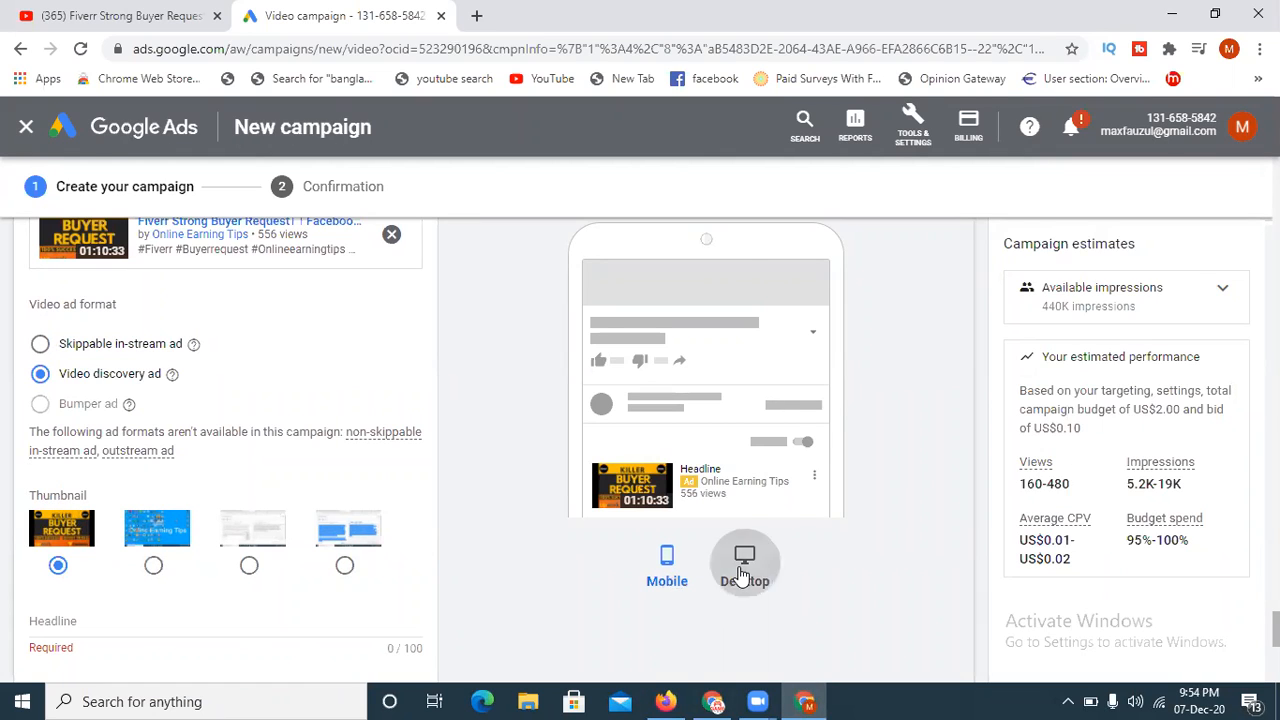
left_click(658, 562)
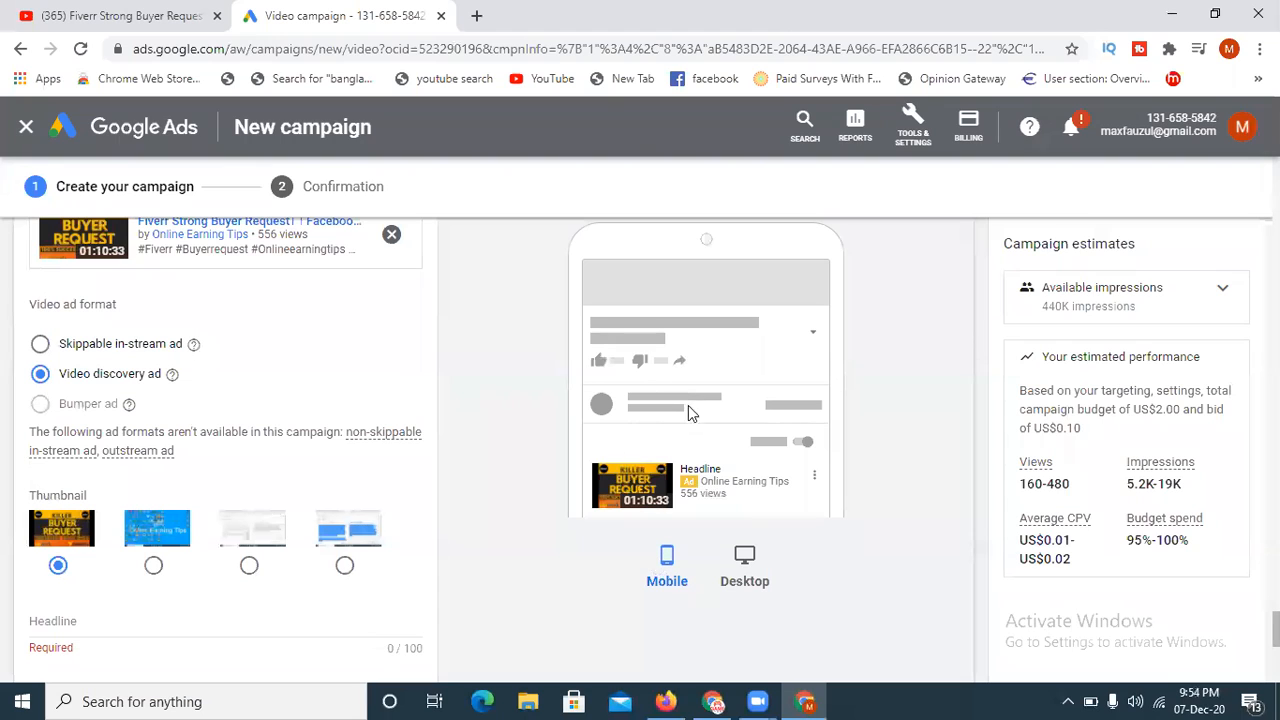
- Check the ad's desktop and mobile previews and look over its headline, description and ad name fields
left_click(757, 578)
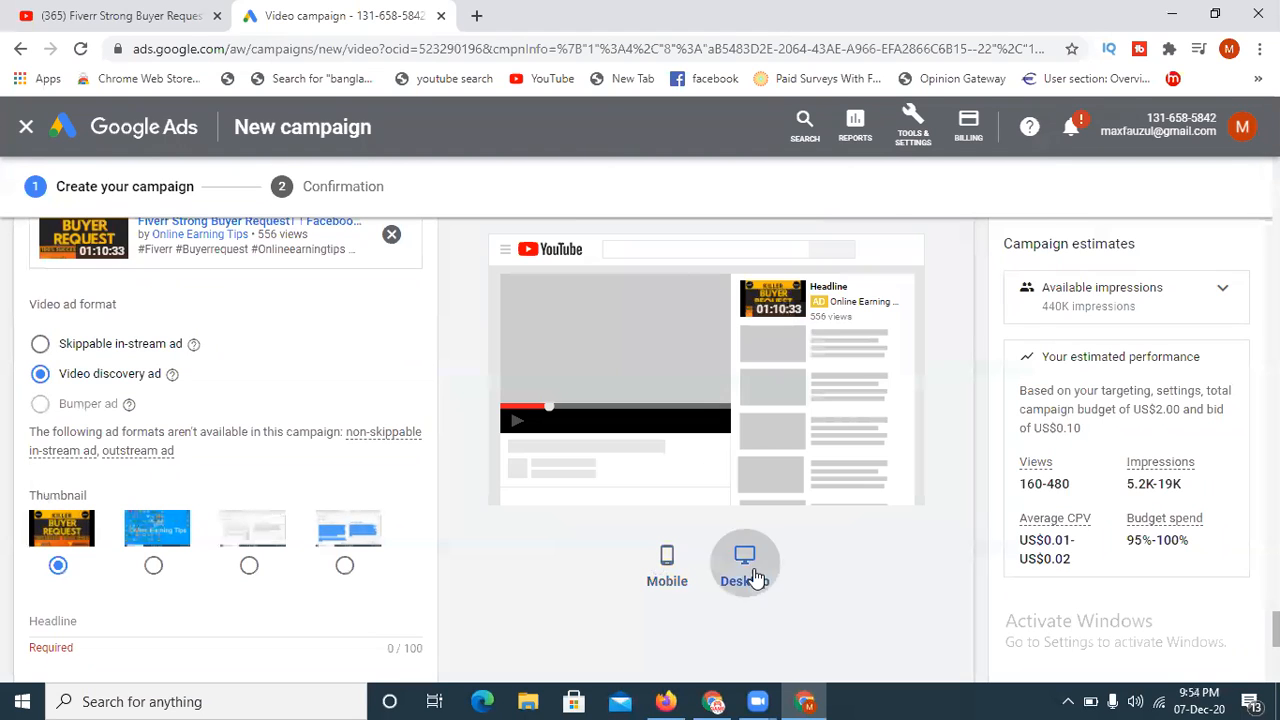
left_click(668, 562)
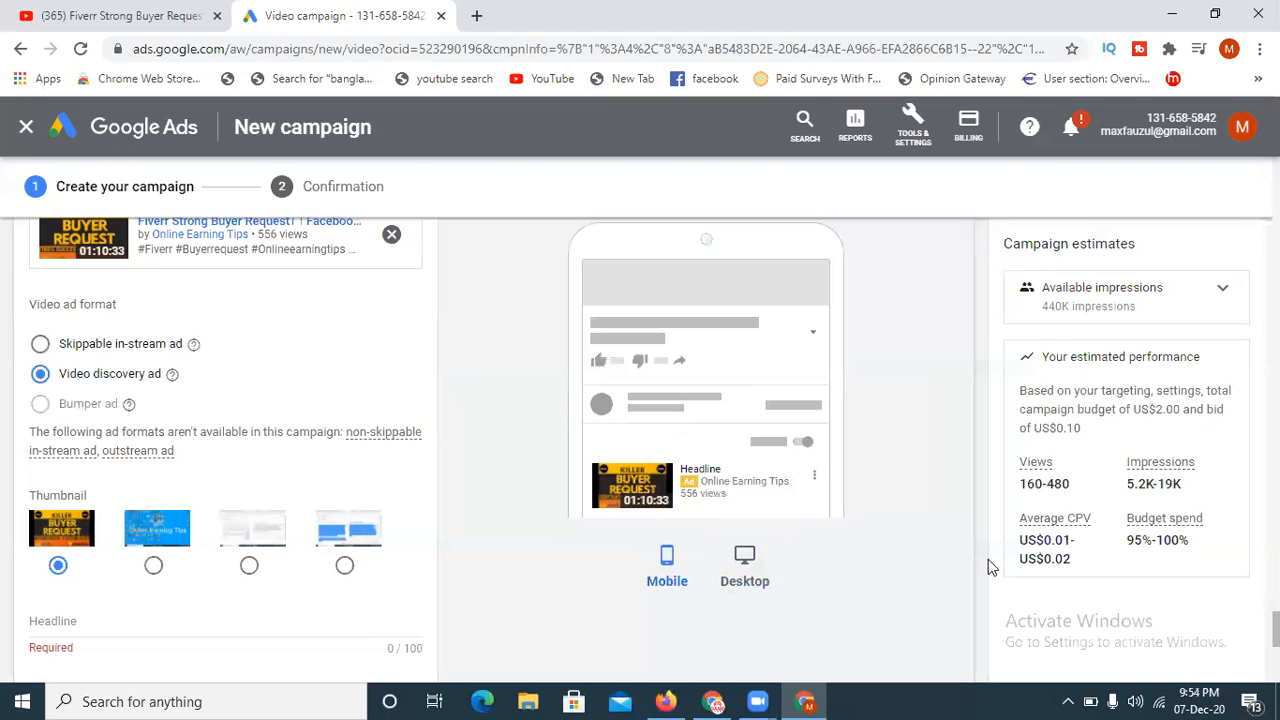
scroll(315, 600, "down", 2)
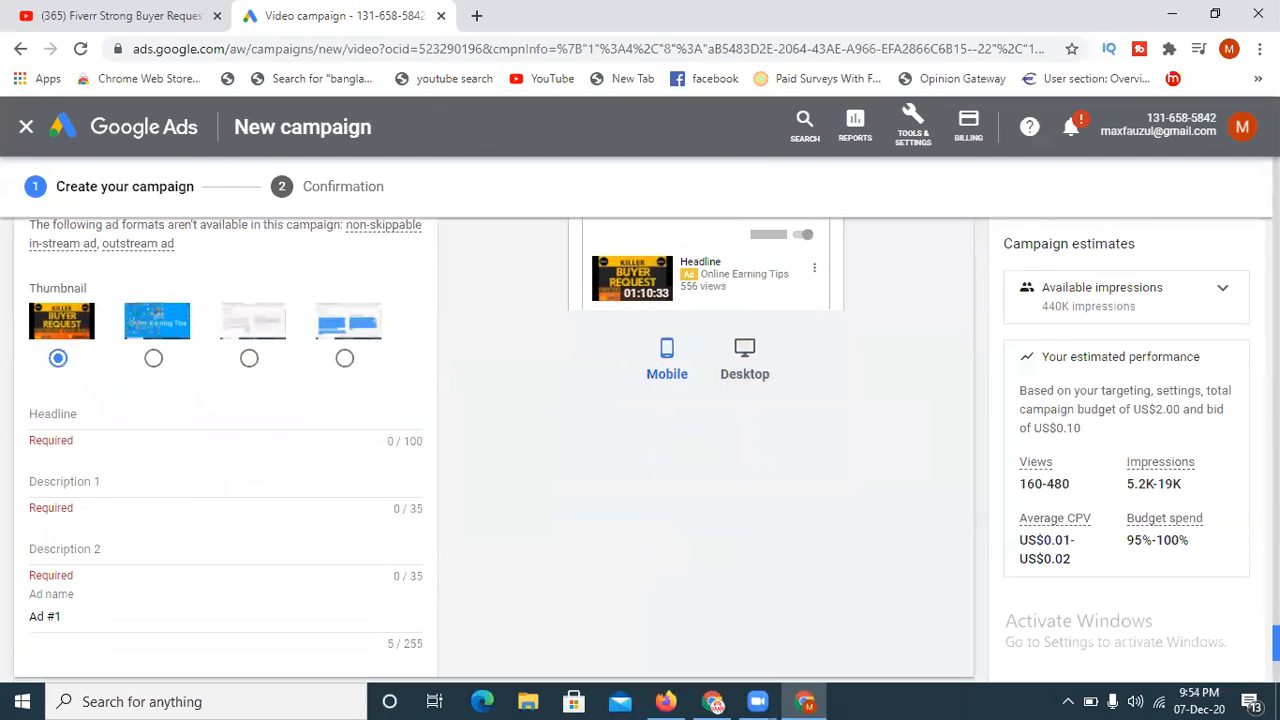
left_click(55, 420)
left_click(82, 485)
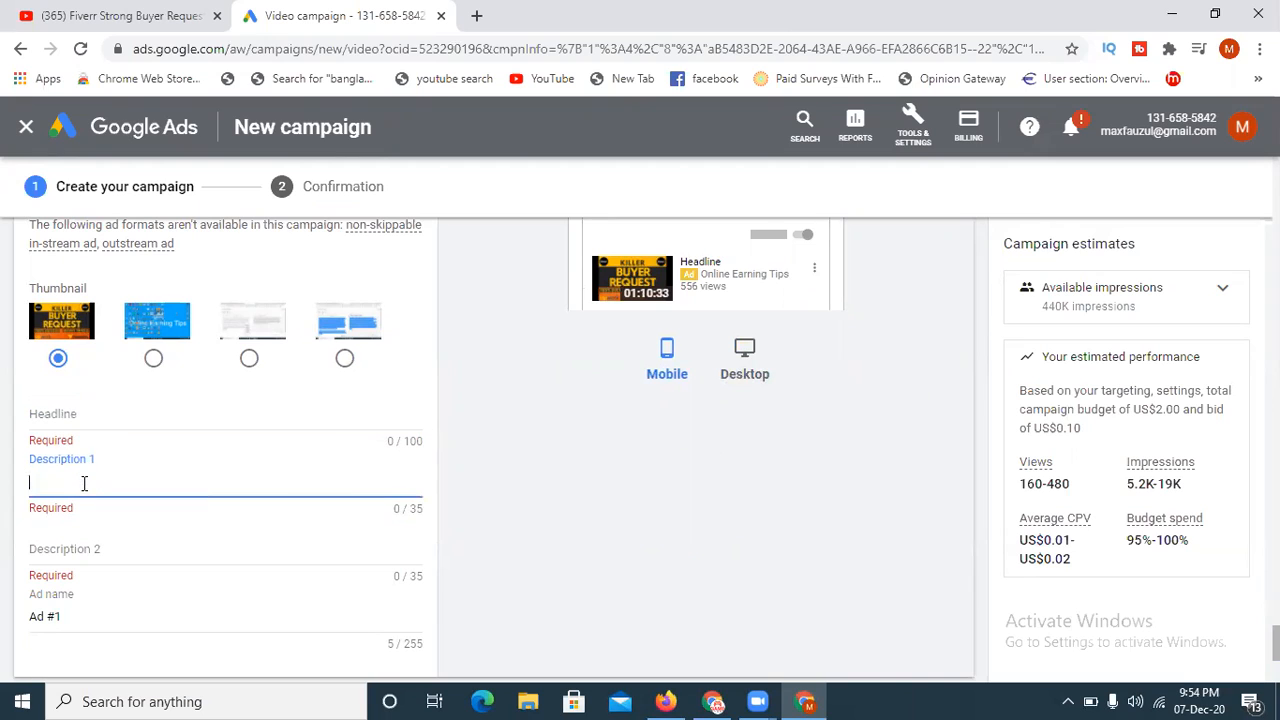
left_click(99, 548)
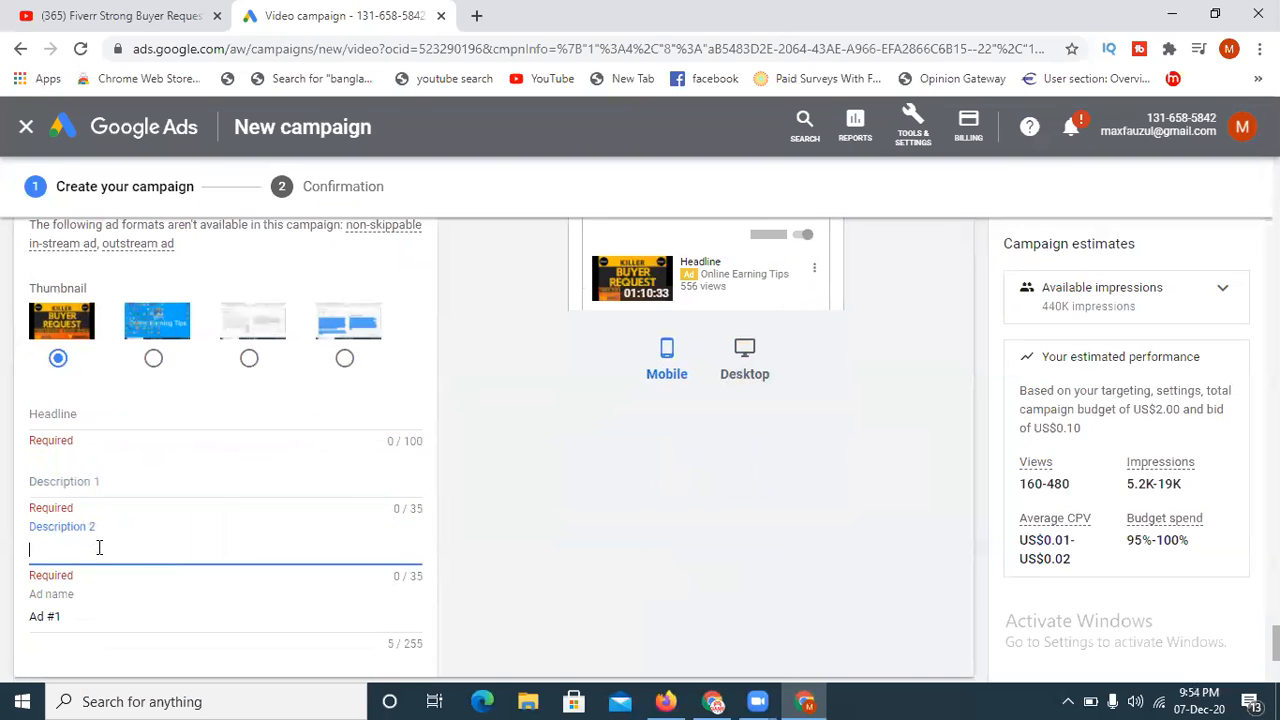
left_click(67, 620)
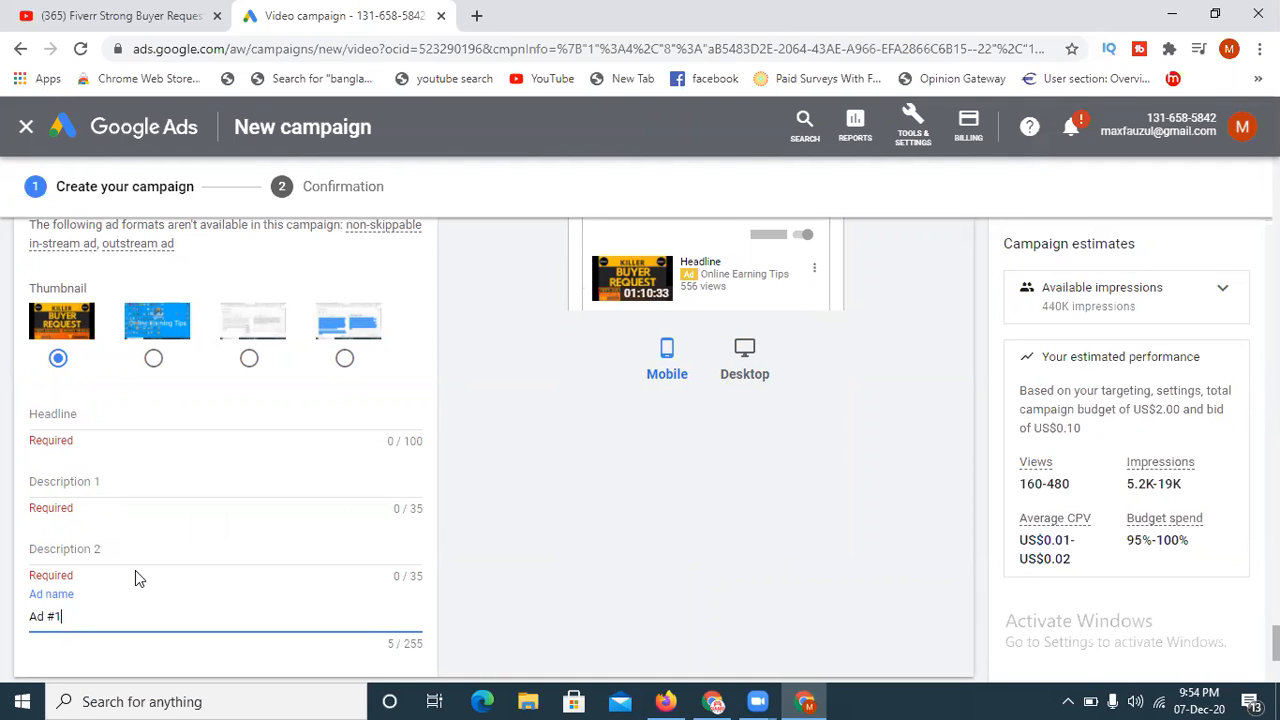
- Copy "Fiverr Strong Buyer Request" from the video's YouTube title and use it as the ad's headline
left_click(82, 6)
left_click(854, 206)
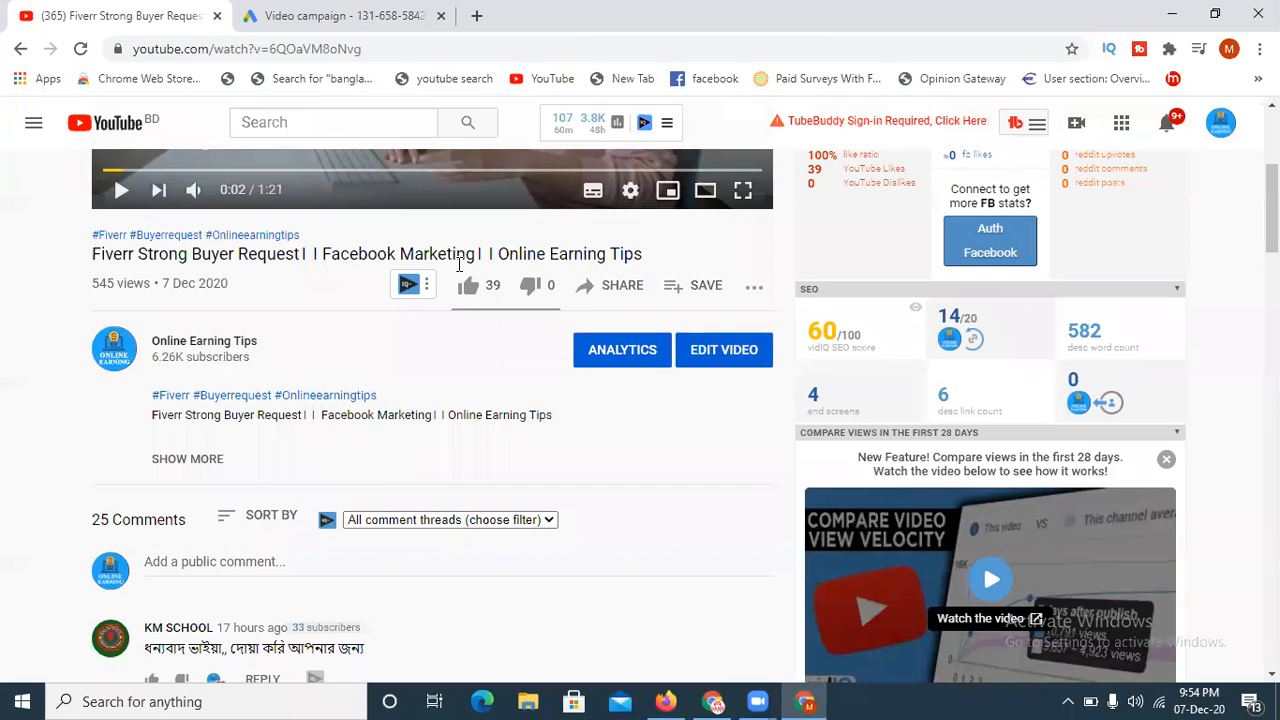
left_click(290, 14)
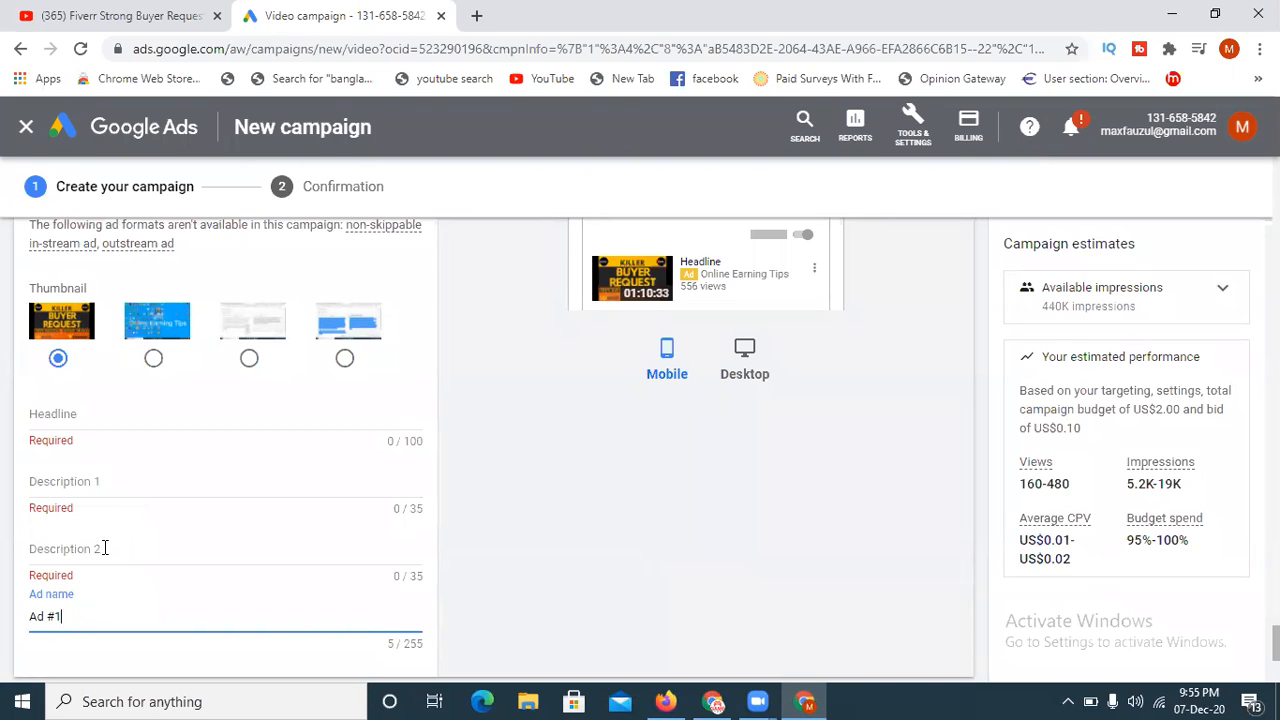
left_click(45, 12)
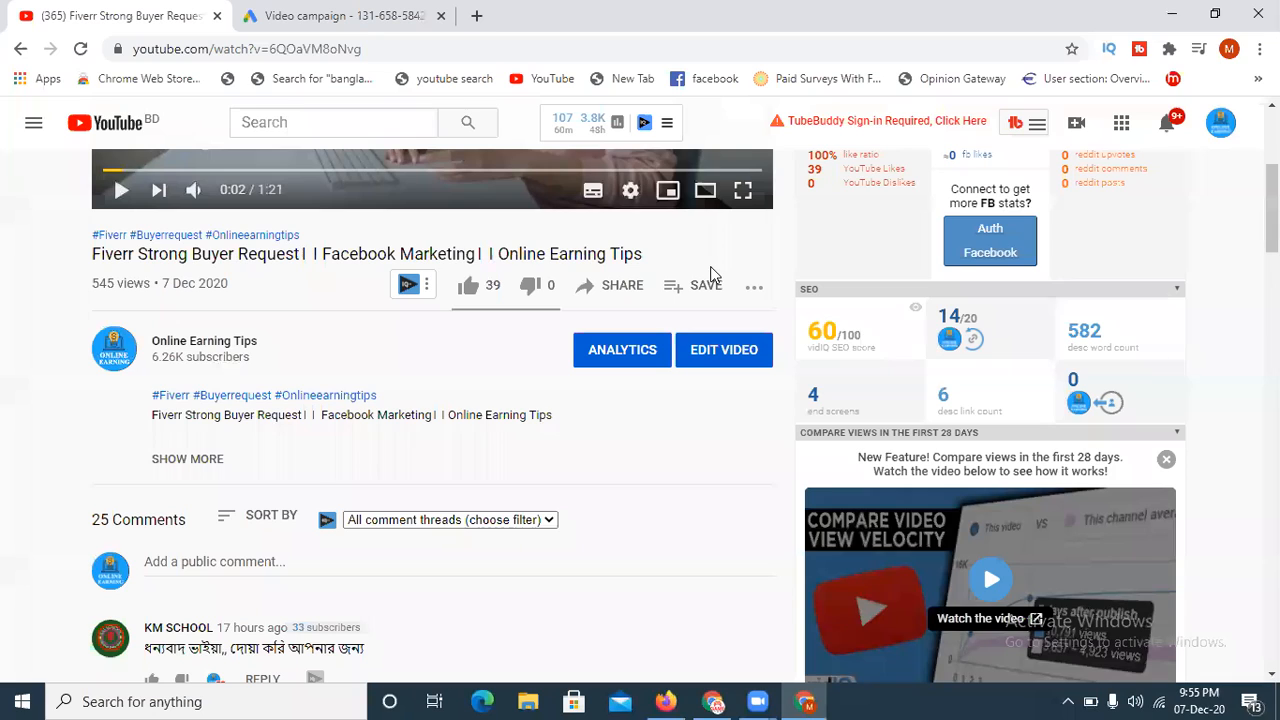
left_click_drag(302, 254, 94, 252)
key("ctrl+c")
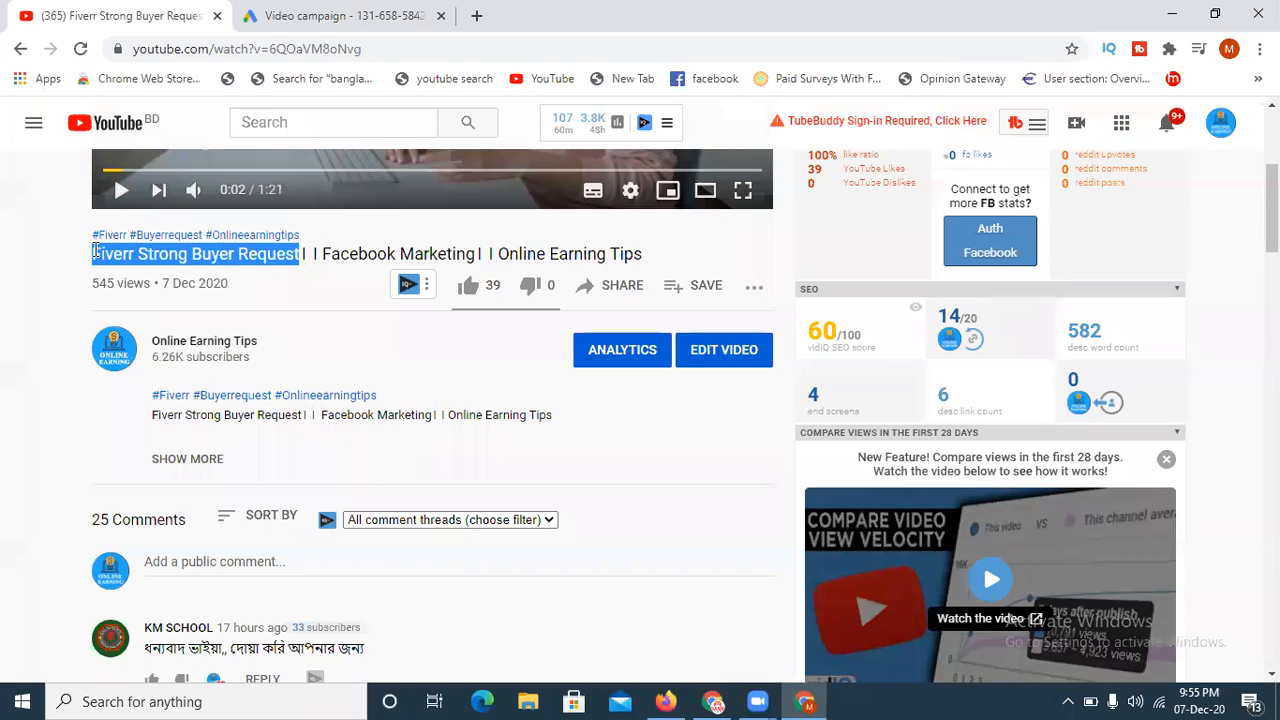
left_click(268, 15)
left_click(140, 419)
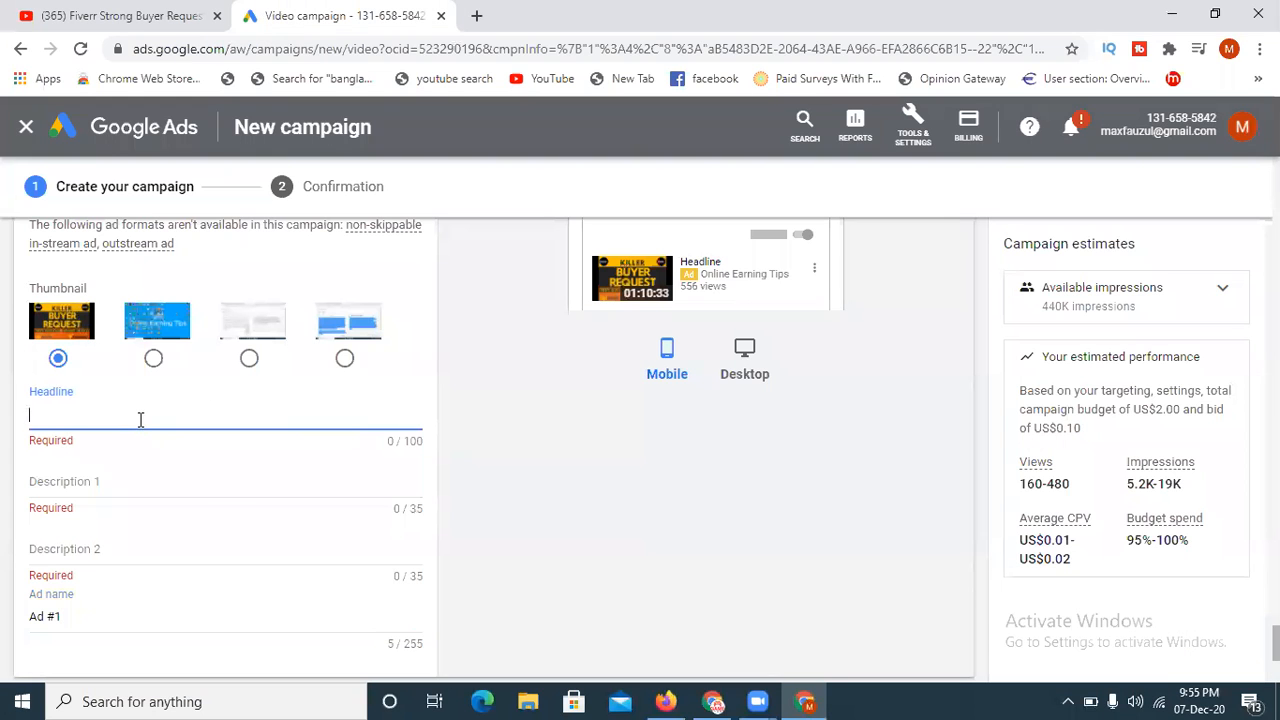
key("ctrl+v")
- Copy "Facebook Marketing" from the video's YouTube title and use it as the ad's Description 1
left_click(75, 481)
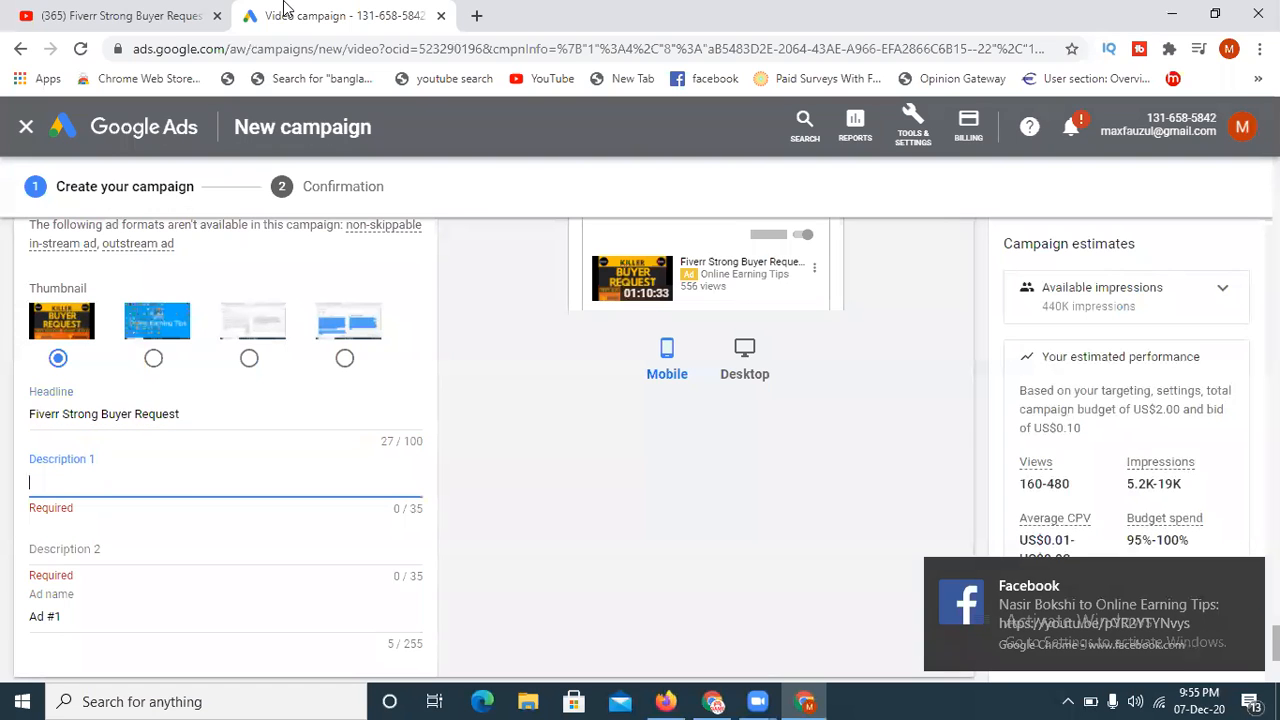
left_click(186, 17)
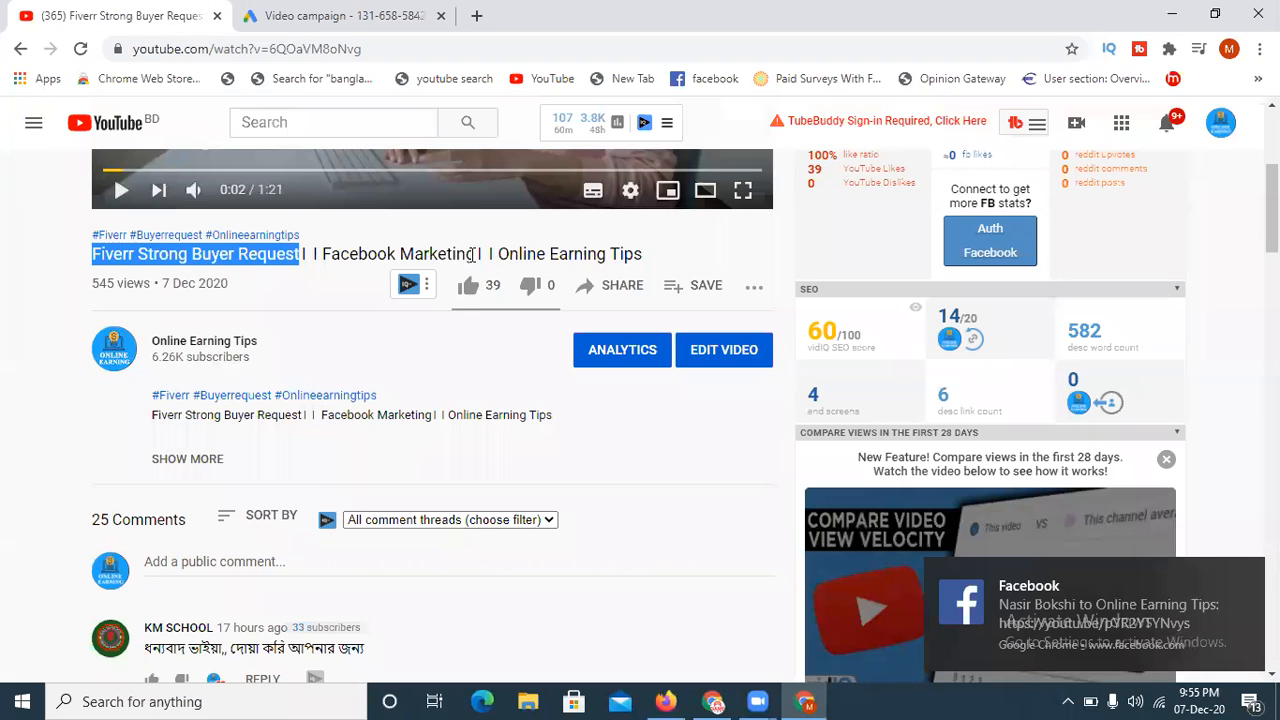
left_click_drag(477, 254, 327, 258)
key("ctrl+c")
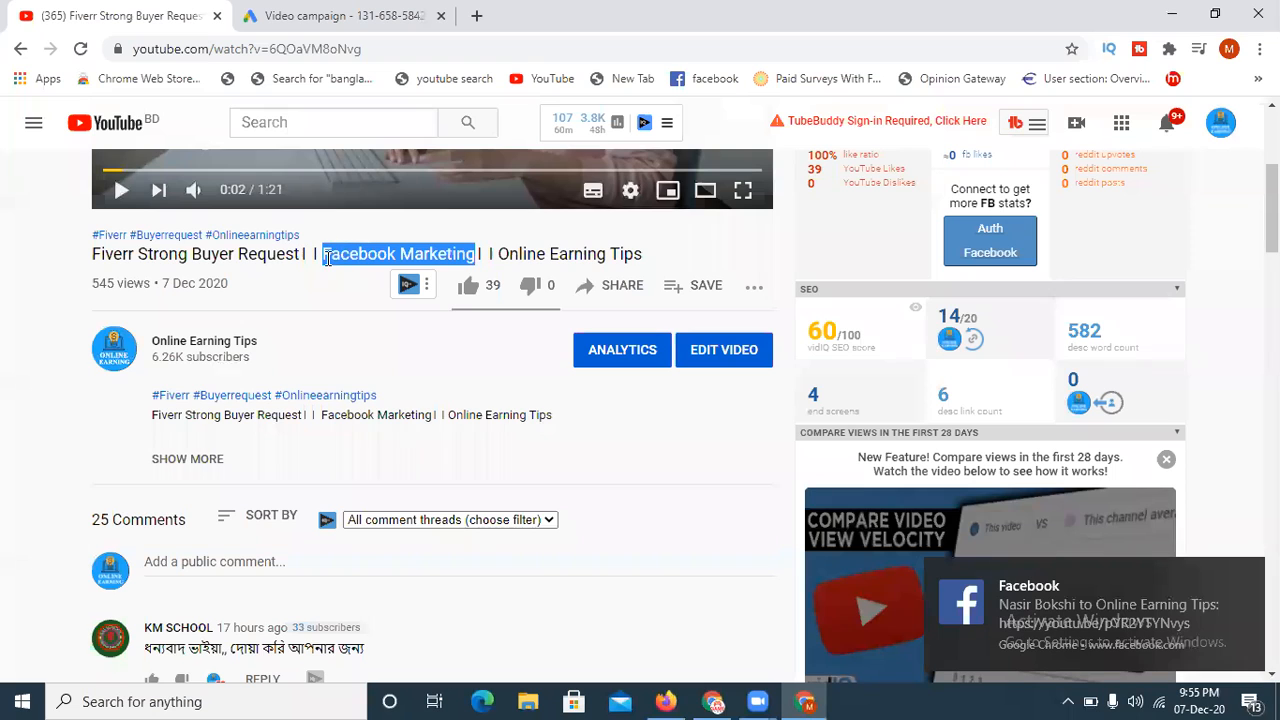
left_click(300, 16)
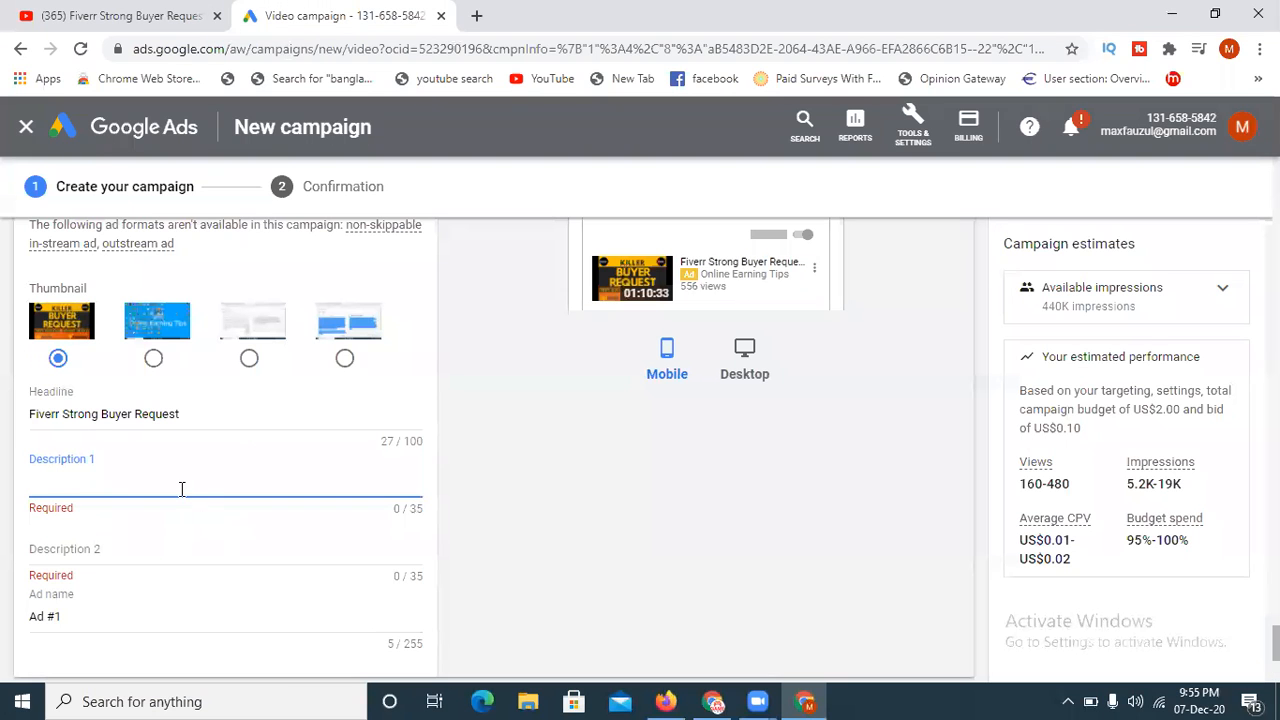
key("ctrl+v")
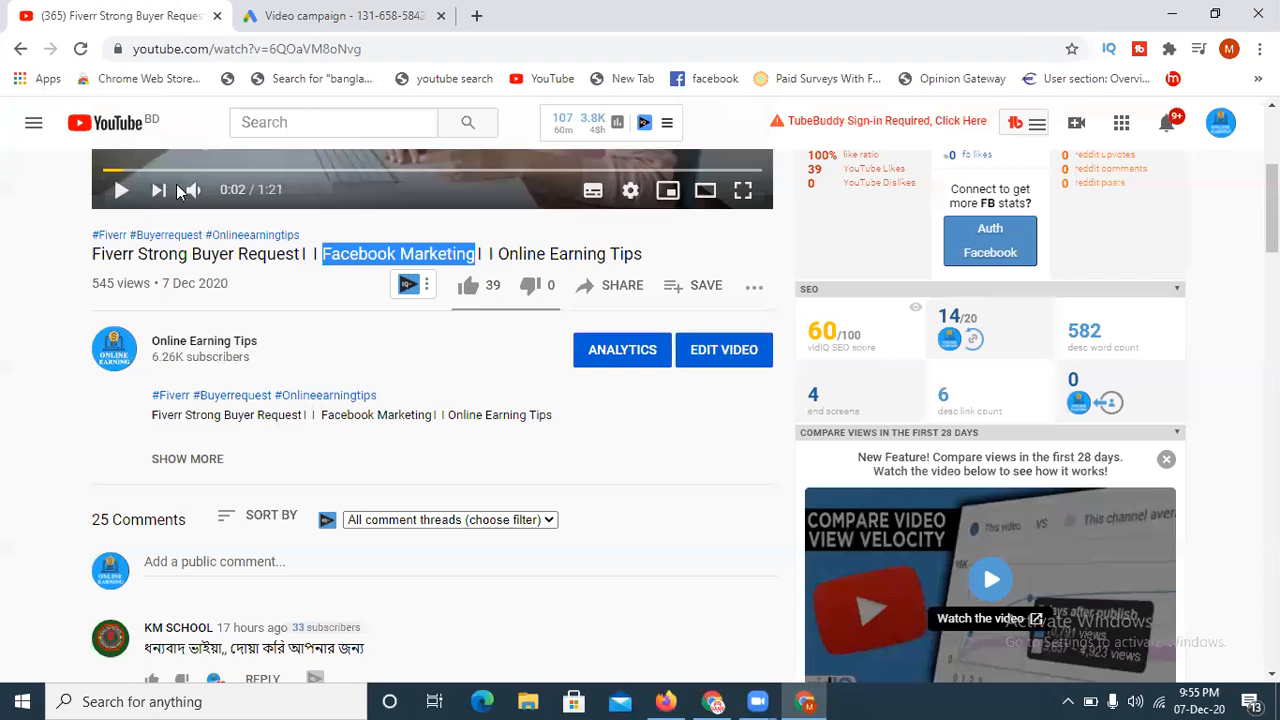
- Copy "Online Earning Tips" from the video's YouTube title and use it as the ad's Description 2
left_click(128, 14)
left_click_drag(646, 263, 500, 256)
key("ctrl+c")
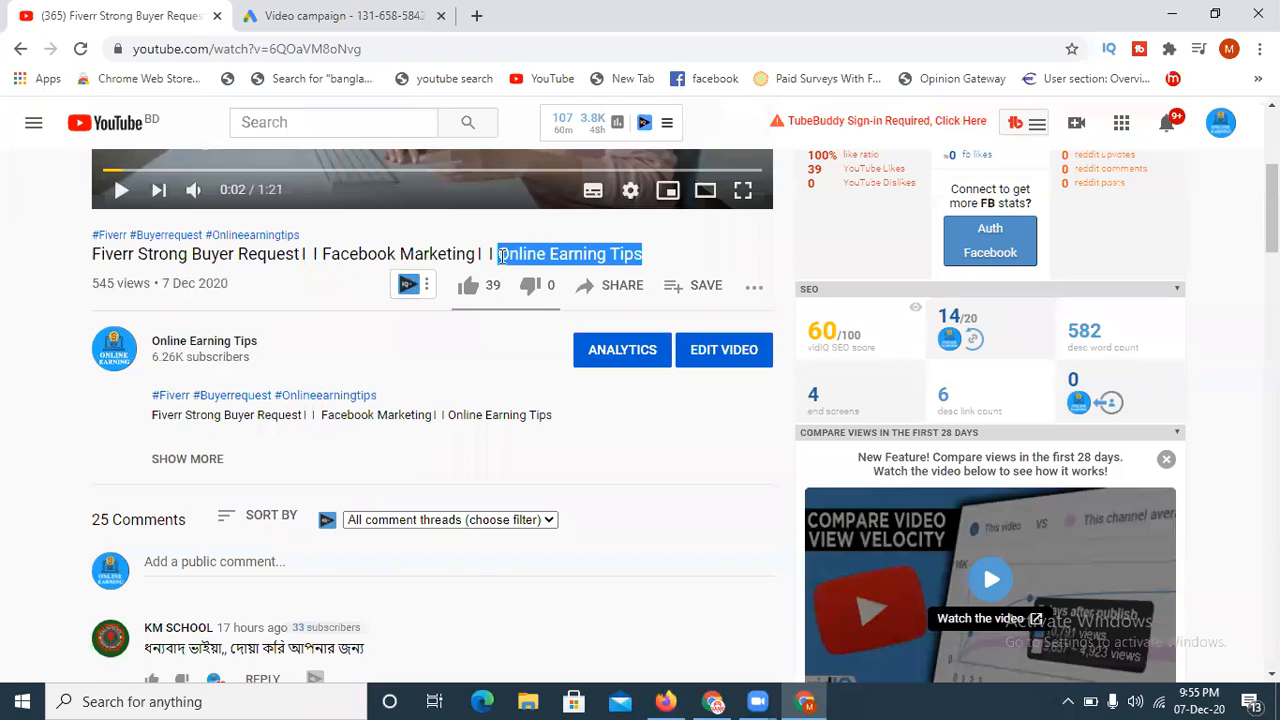
left_click(285, 13)
left_click(172, 553)
key("ctrl+v")
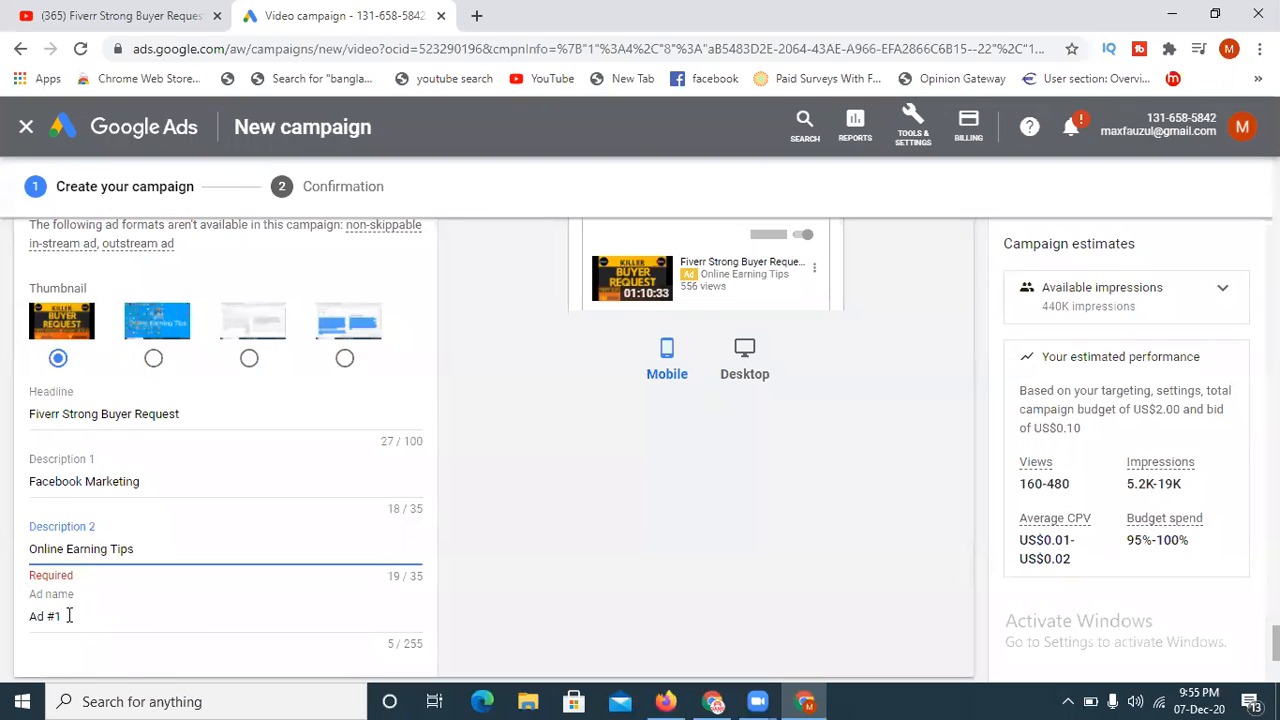
- Copy the campaign name "My Ad campaign" from the general settings and replace the ad name with it
scroll(65, 617, "up", 10)
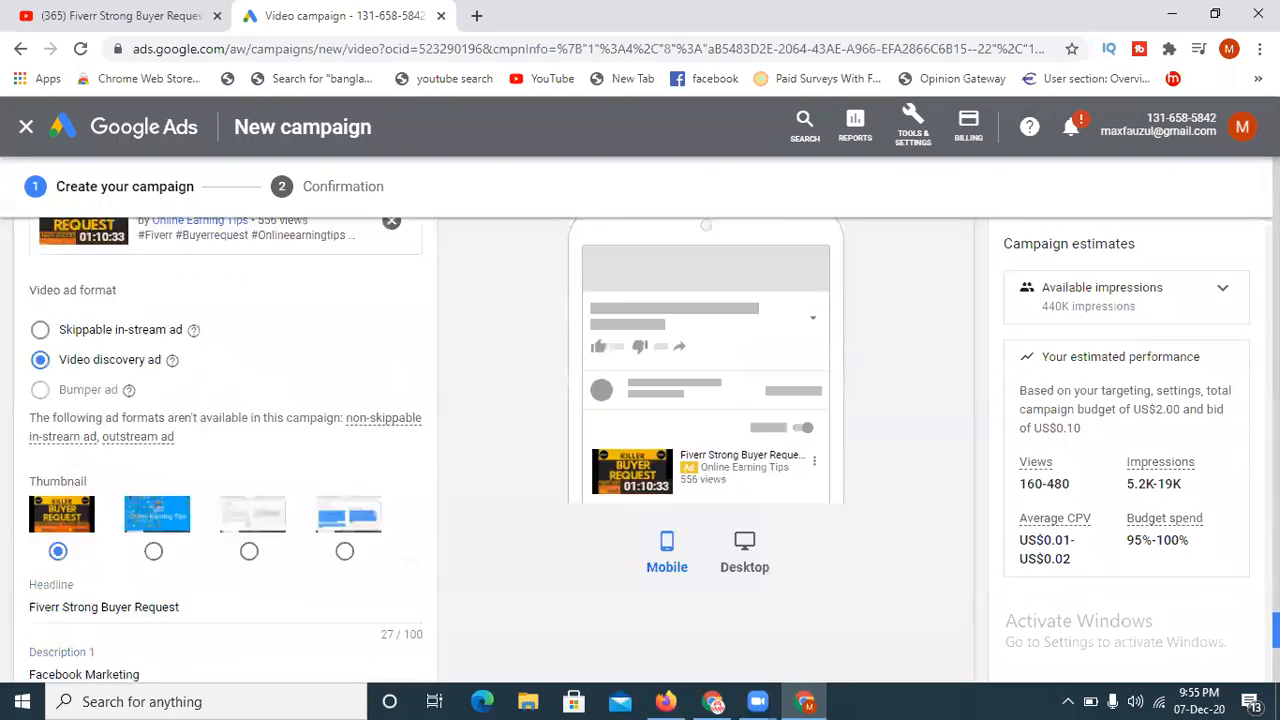
scroll(494, 450, "up", 15)
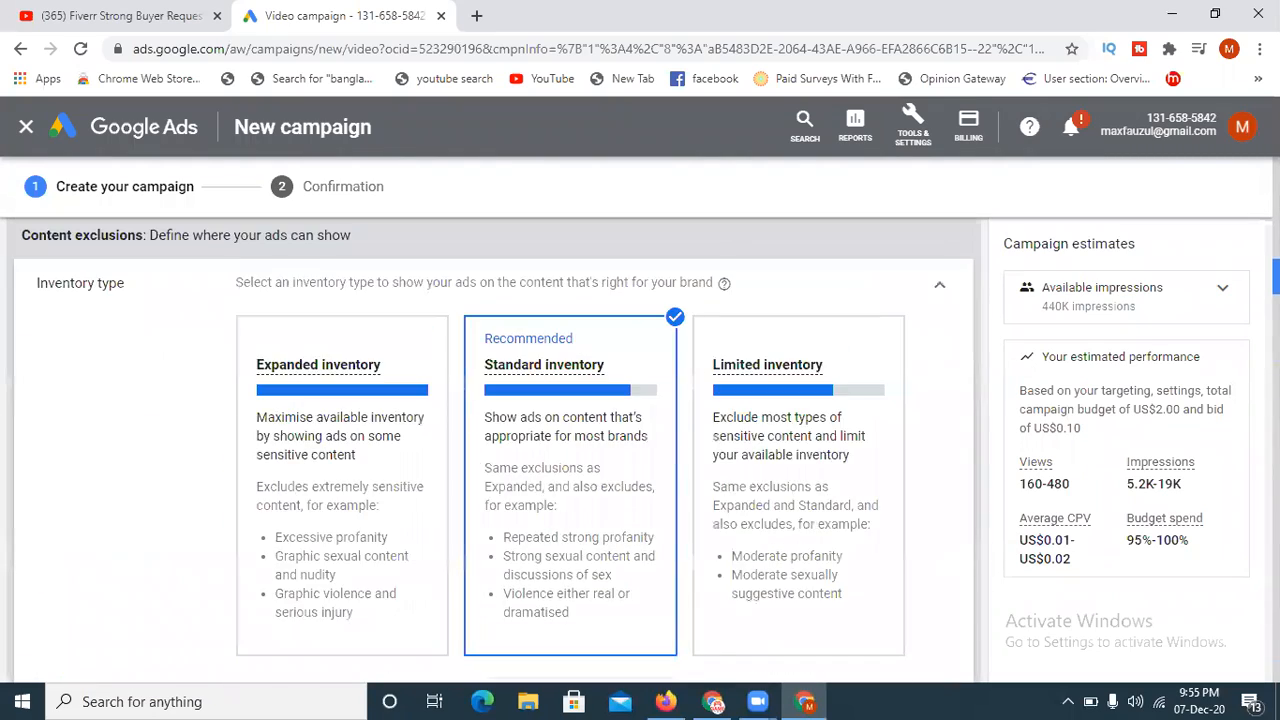
scroll(503, 334, "up", 8)
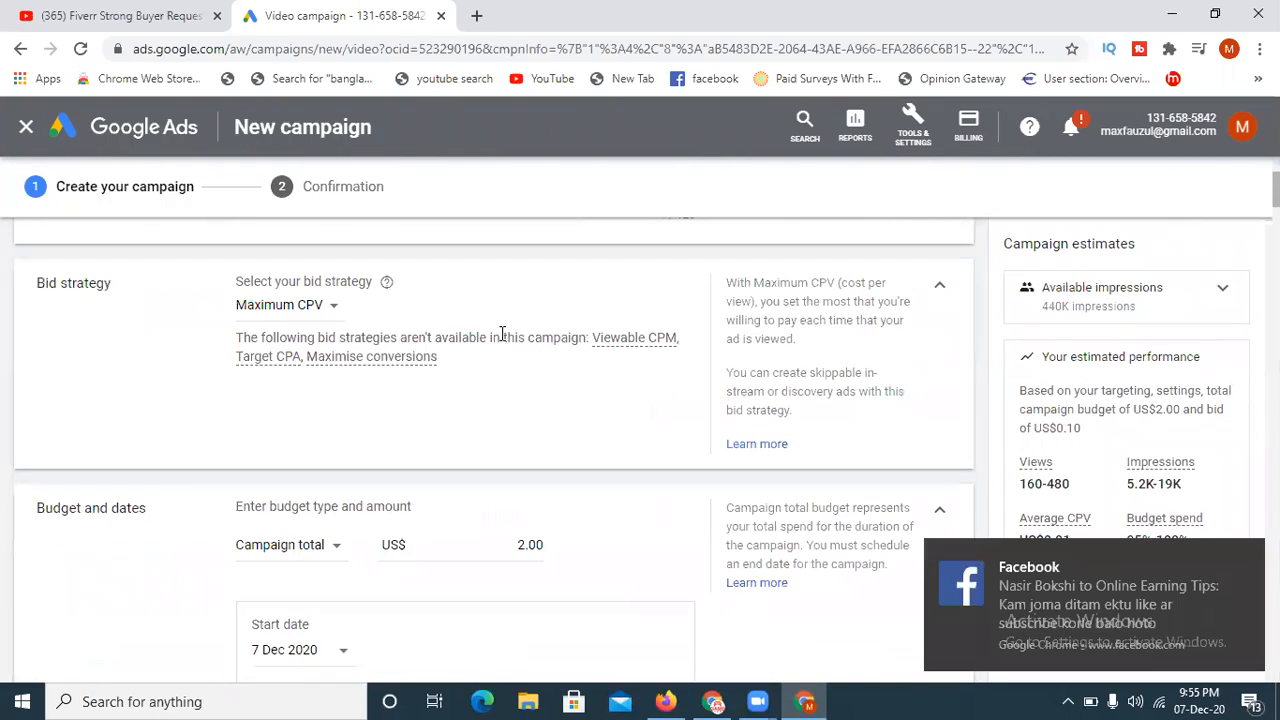
scroll(494, 450, "up", 3)
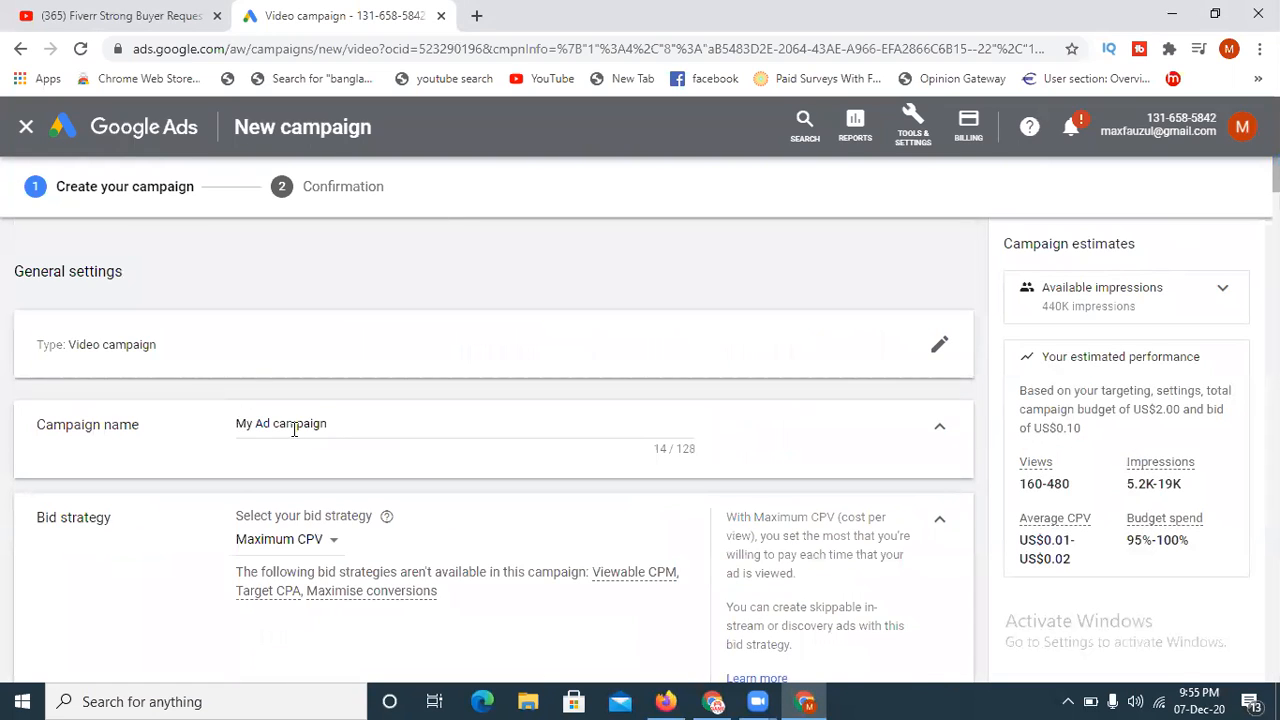
left_click_drag(329, 423, 228, 425)
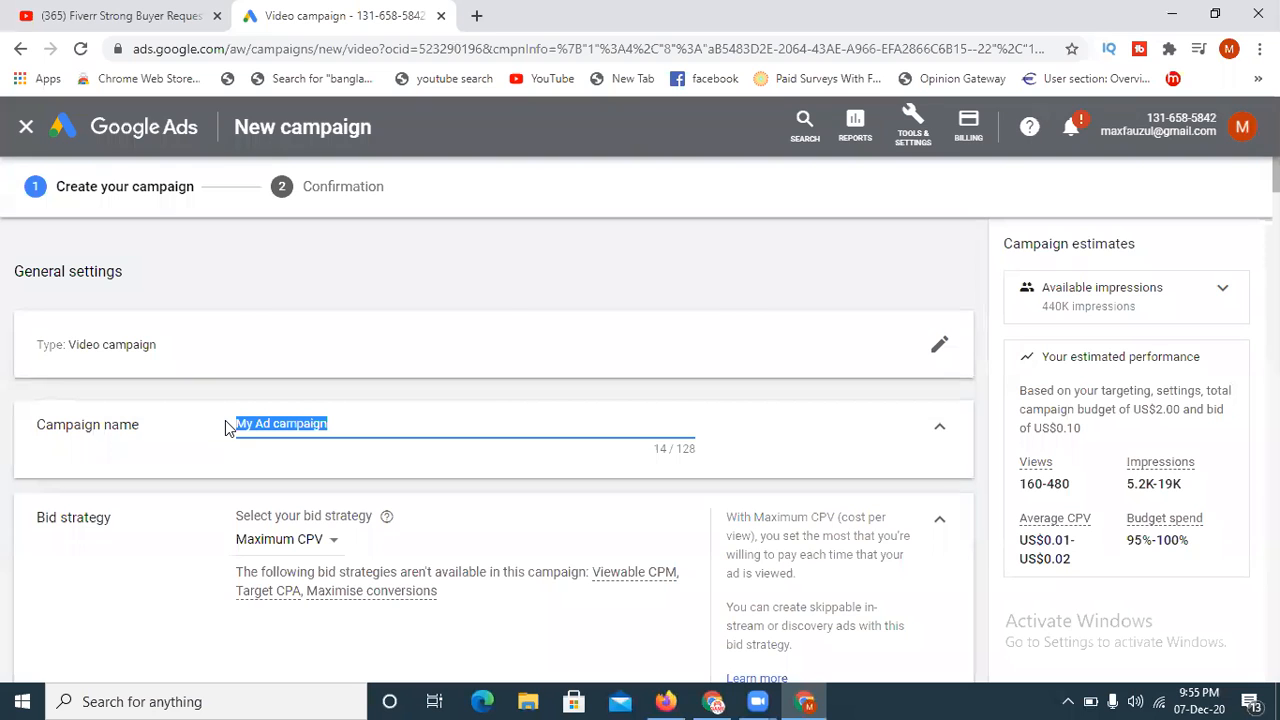
scroll(1240, 306, "down", 15)
scroll(1240, 400, "down", 10)
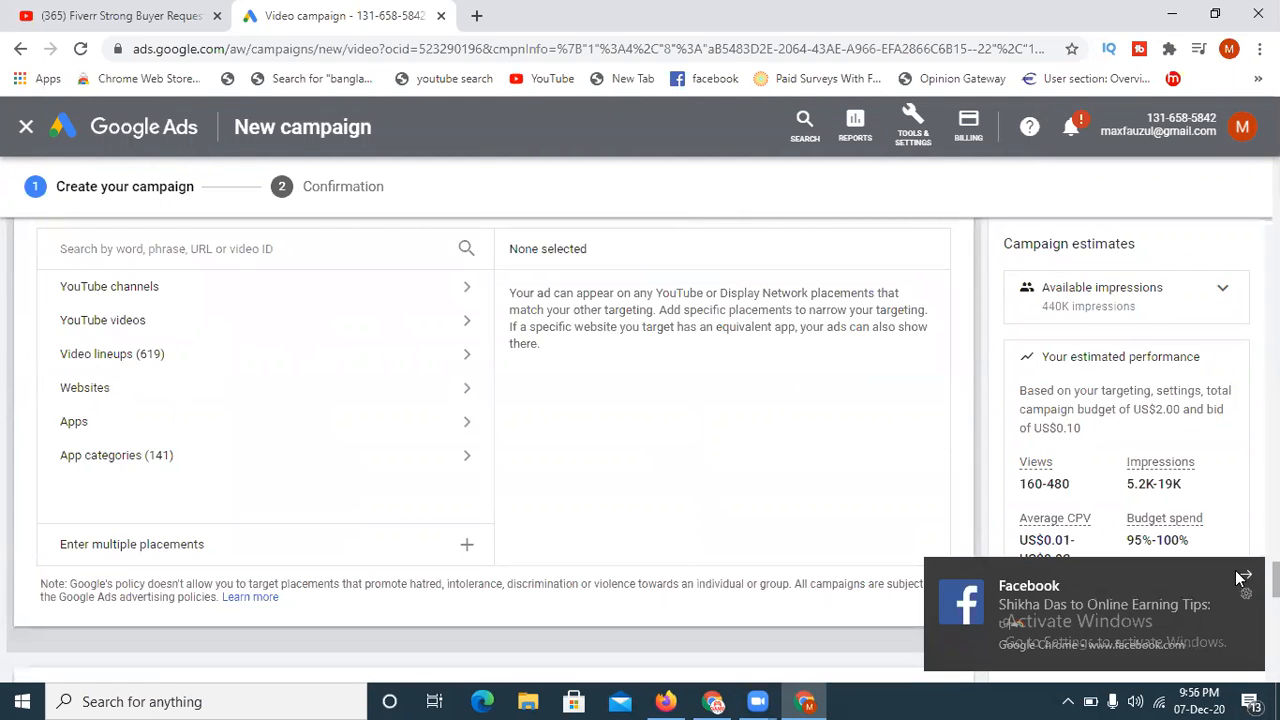
left_click(1242, 577)
scroll(1240, 500, "down", 8)
scroll(563, 594, "down", 4)
left_click_drag(161, 455, 4, 458)
type("My Ad campaign")
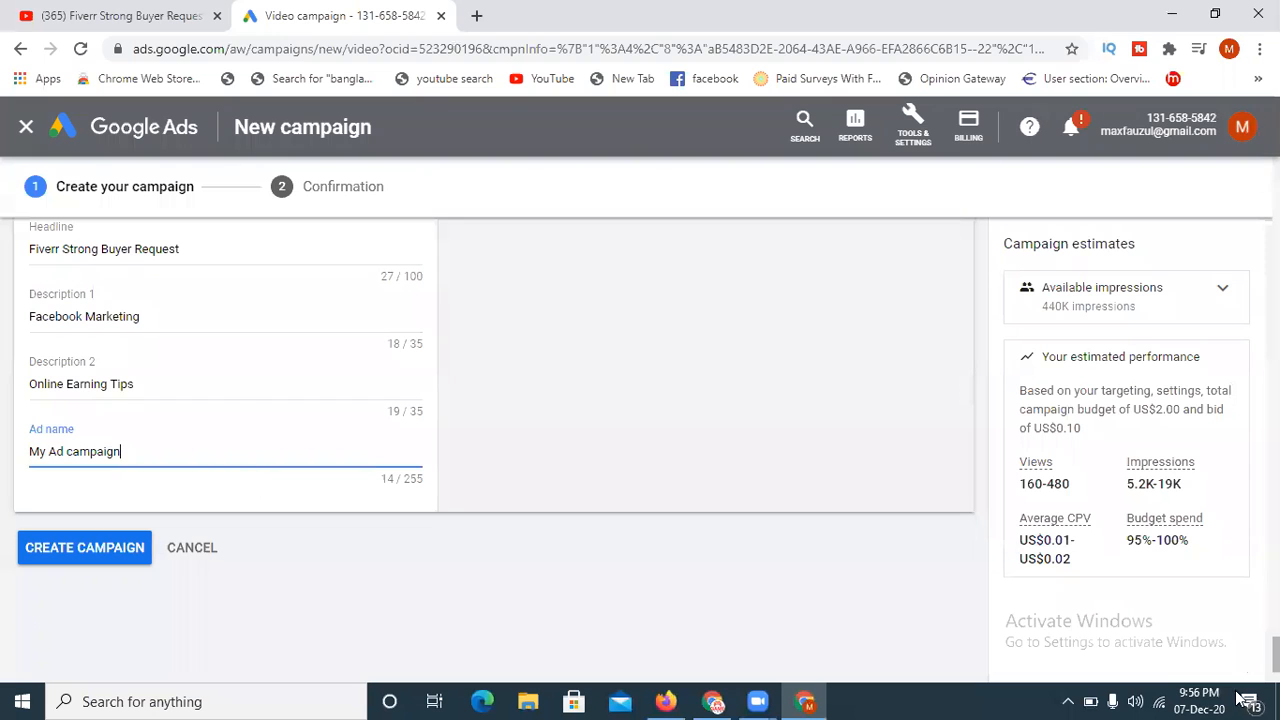
- Review the campaign-level settings from the general settings through budget, networks, locations, languages, content exclusions and devices to the ad schedule
left_click_drag(1275, 655, 1240, 167)
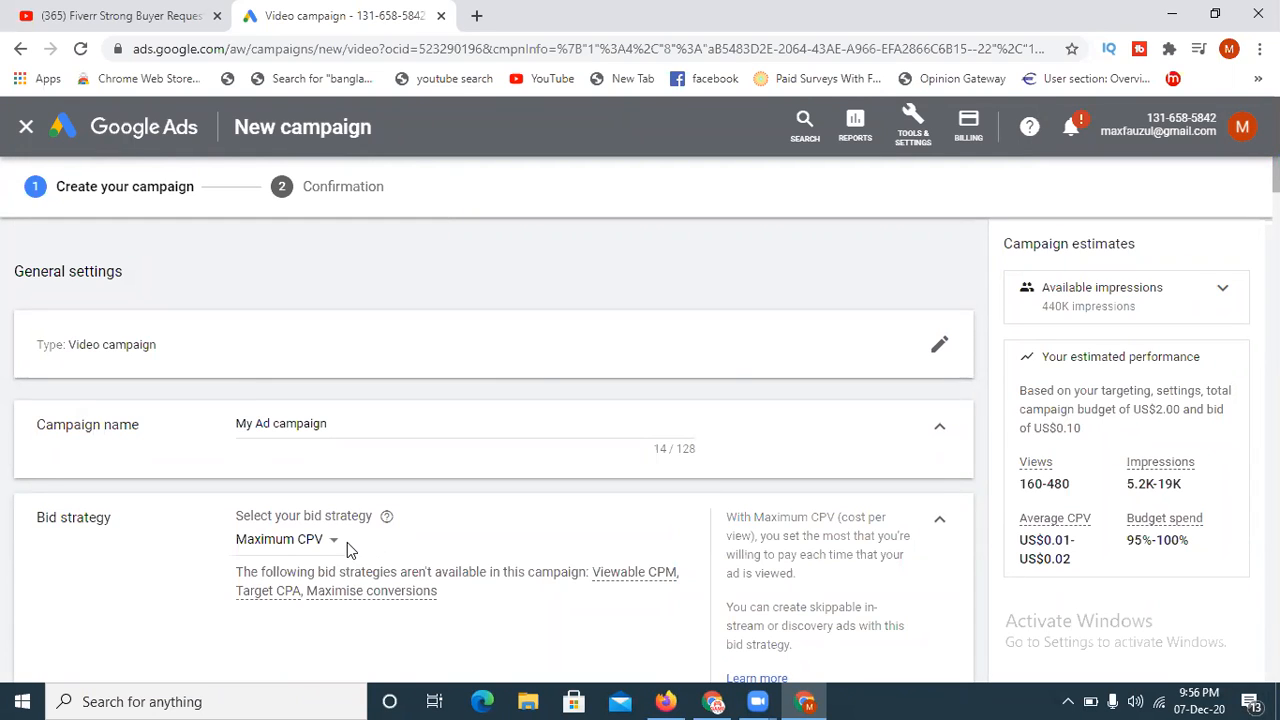
scroll(352, 548, "down", 4)
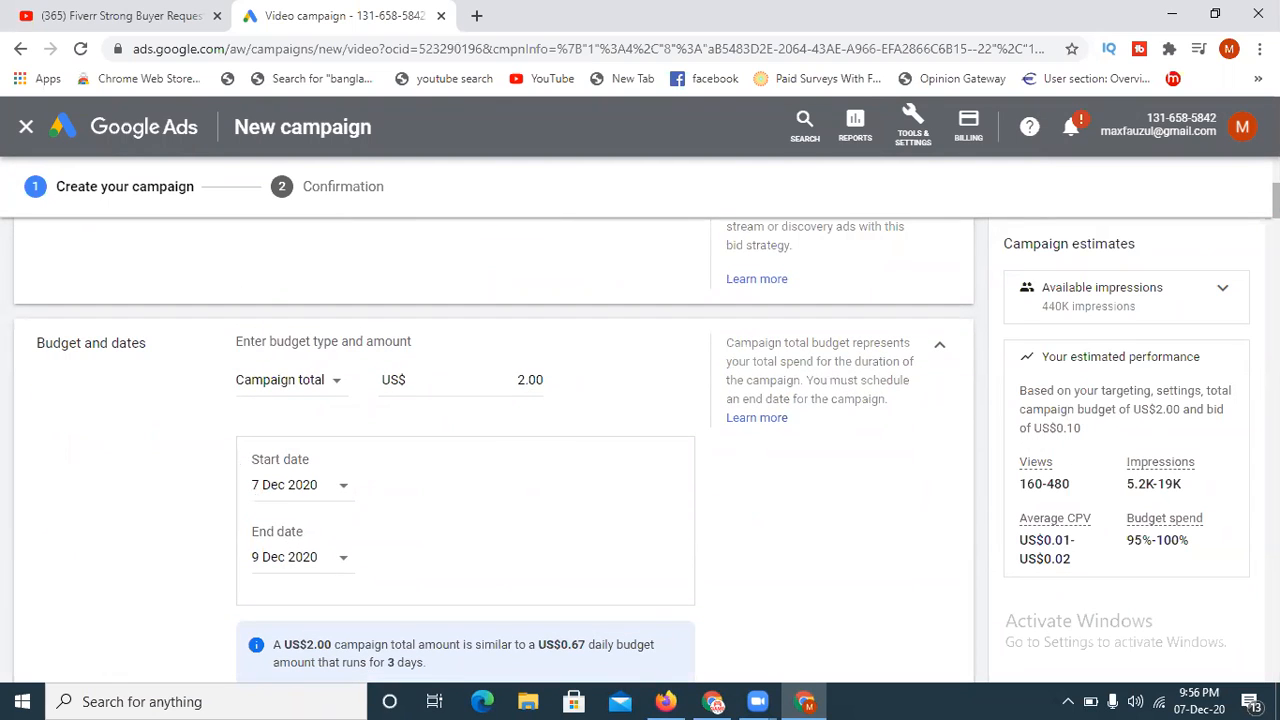
scroll(490, 450, "down", 3)
scroll(451, 352, "down", 2)
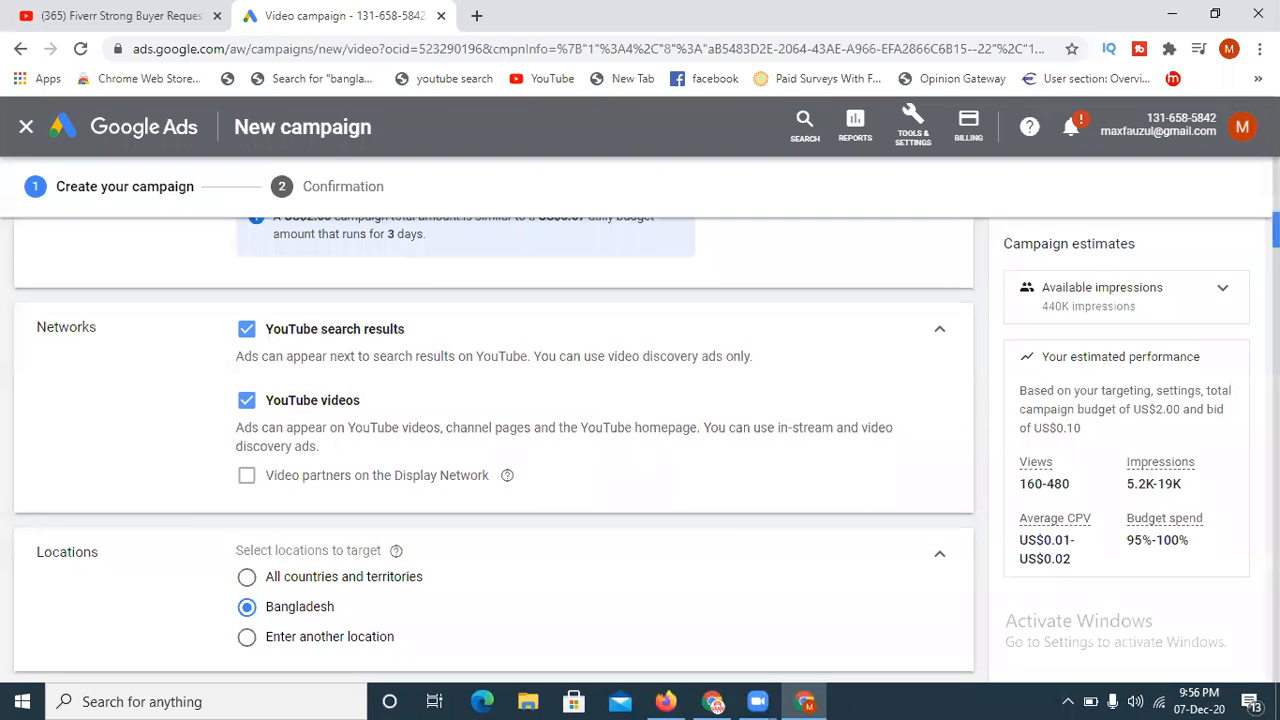
scroll(445, 397, "down", 2)
scroll(490, 450, "down", 1)
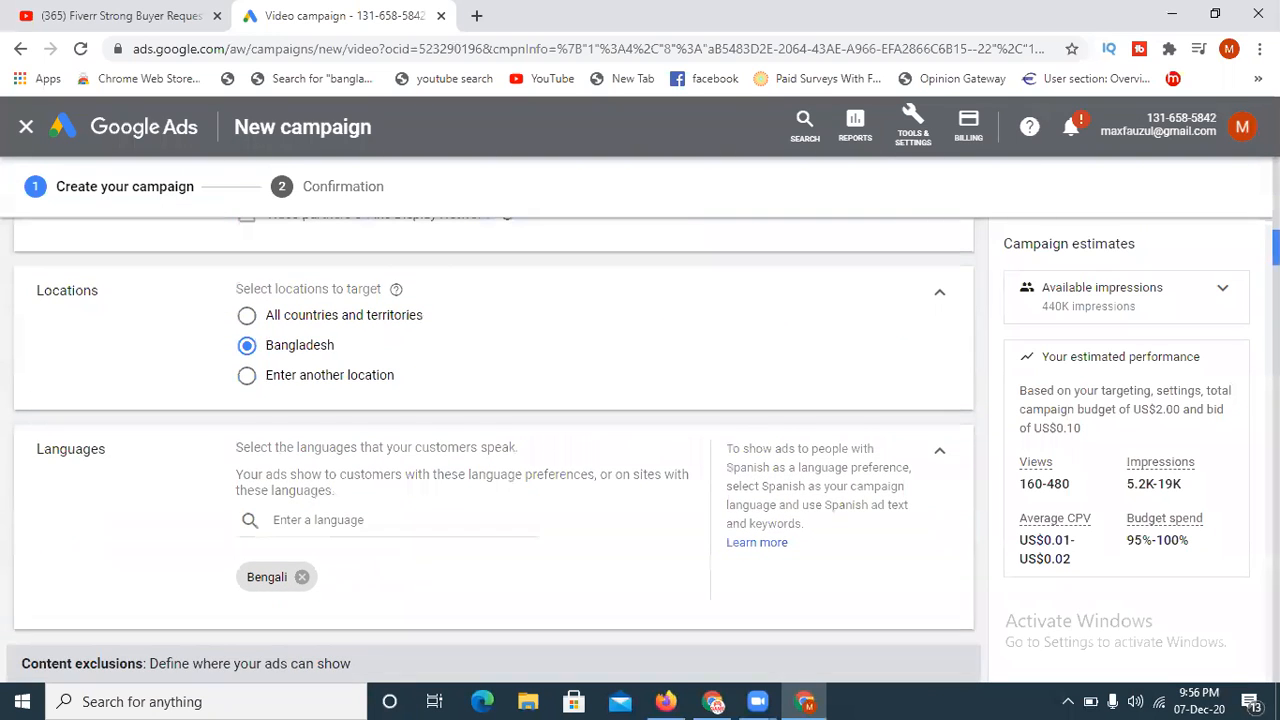
scroll(490, 450, "down", 1)
scroll(494, 448, "up", 1)
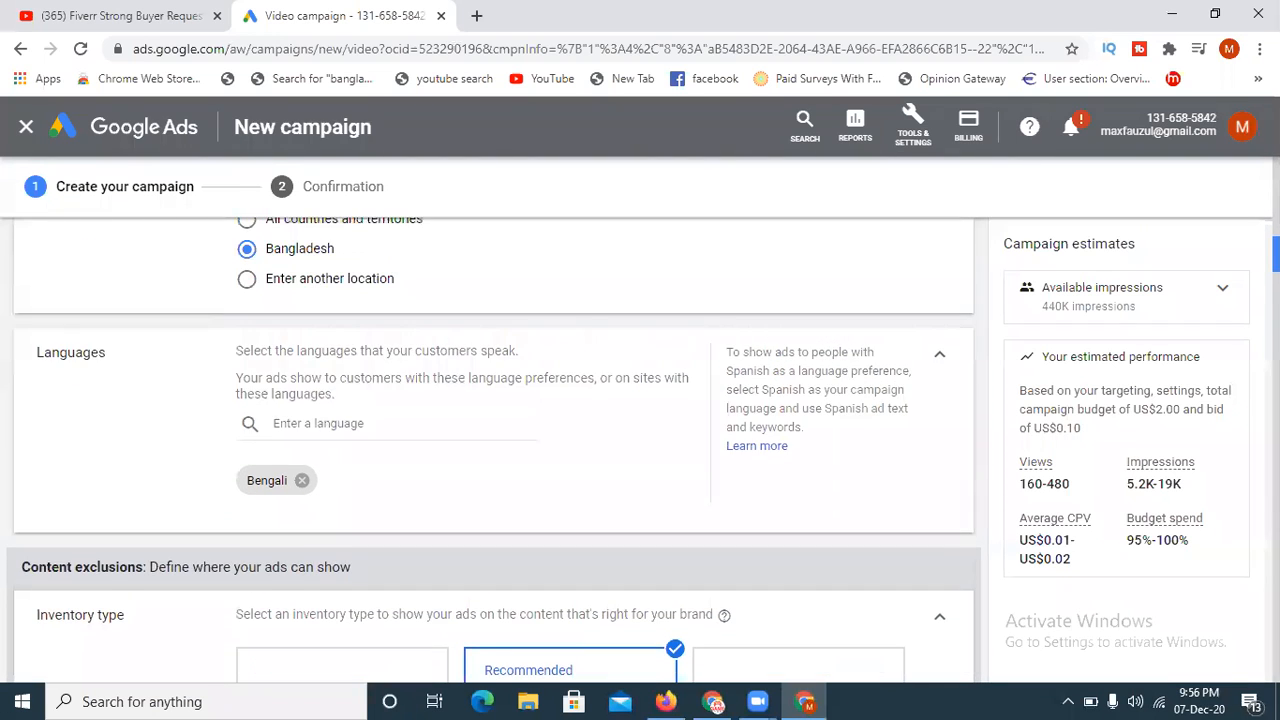
scroll(494, 448, "down", 2)
scroll(492, 450, "down", 5)
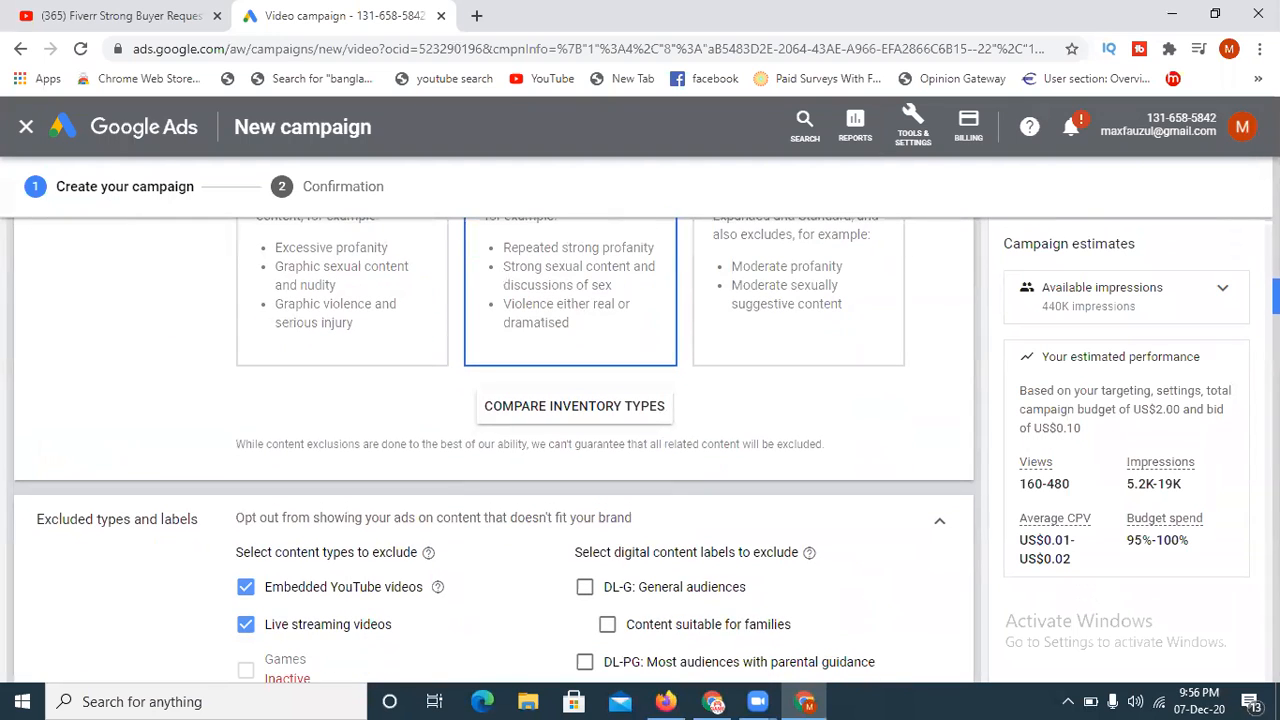
scroll(490, 450, "down", 3)
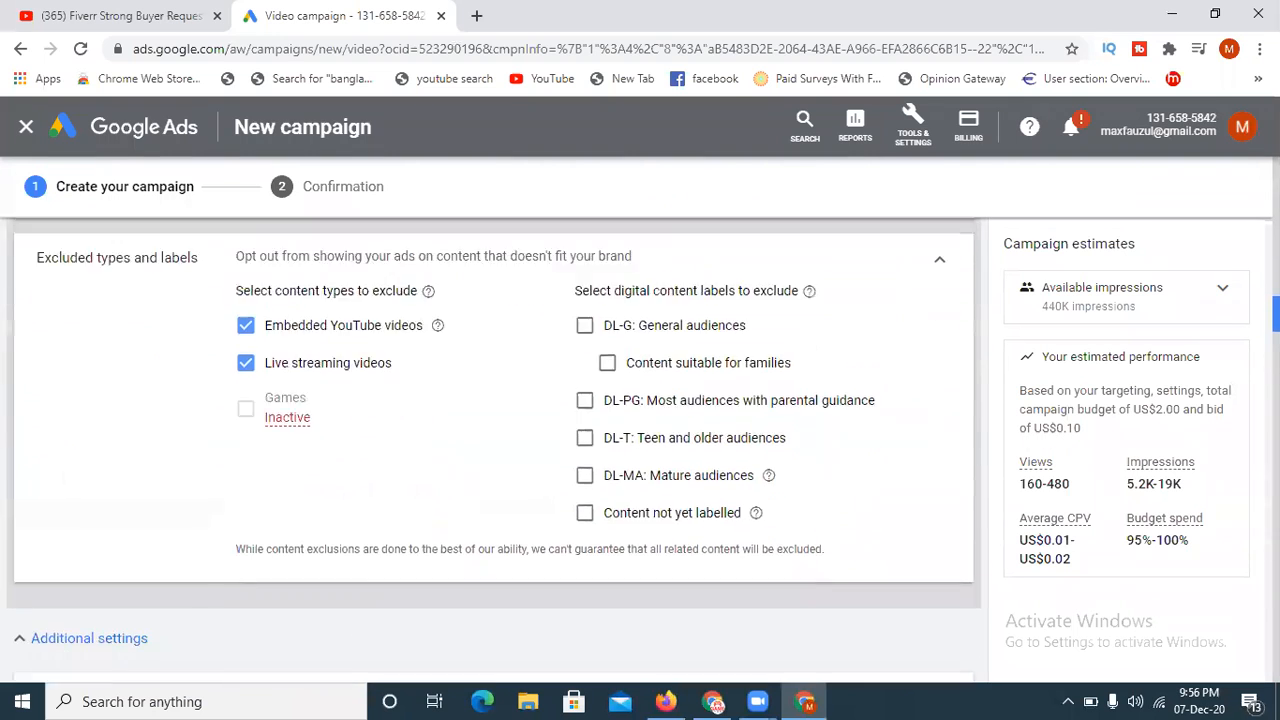
scroll(490, 450, "down", 3)
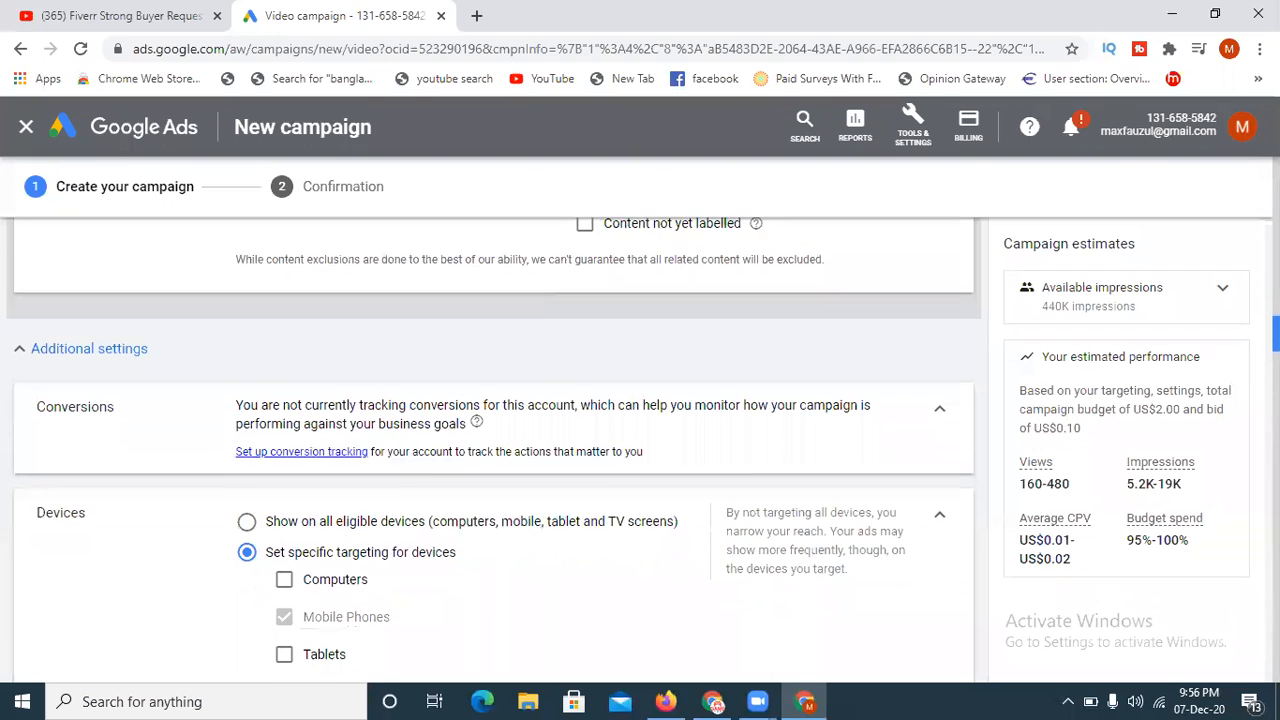
scroll(490, 450, "down", 3)
scroll(490, 450, "down", 3)
scroll(490, 450, "down", 2)
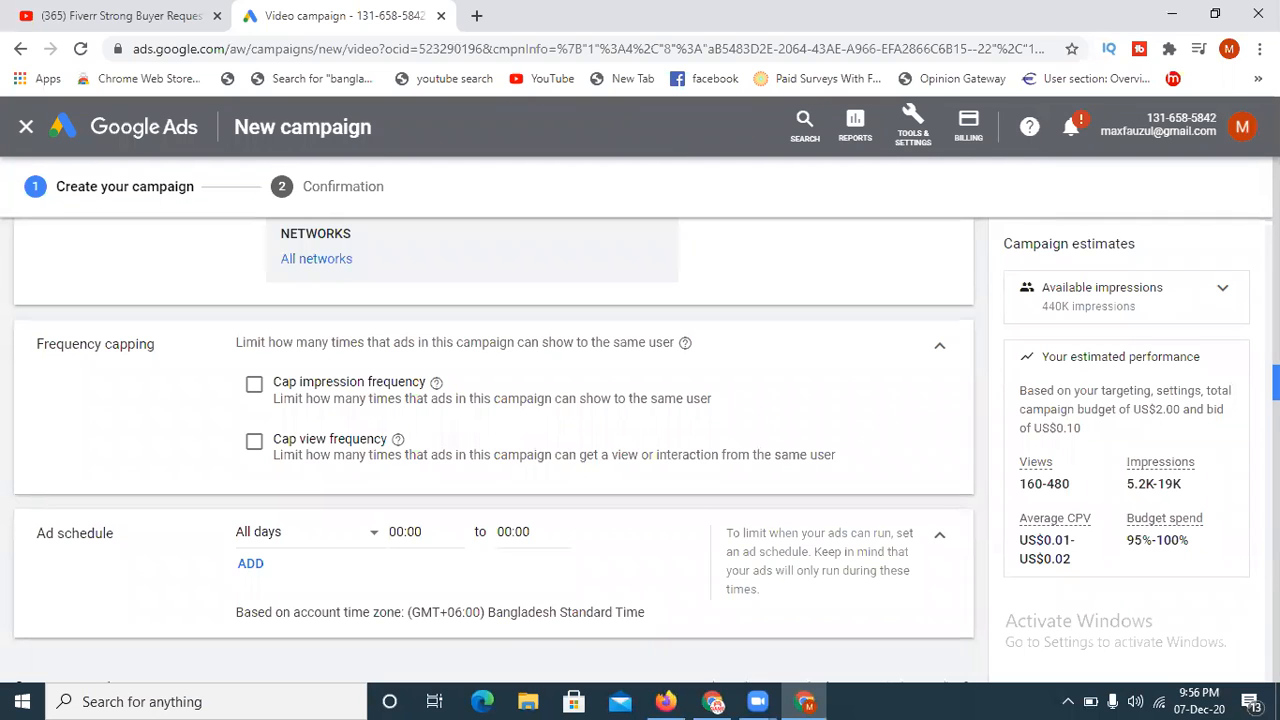
scroll(490, 450, "down", 3)
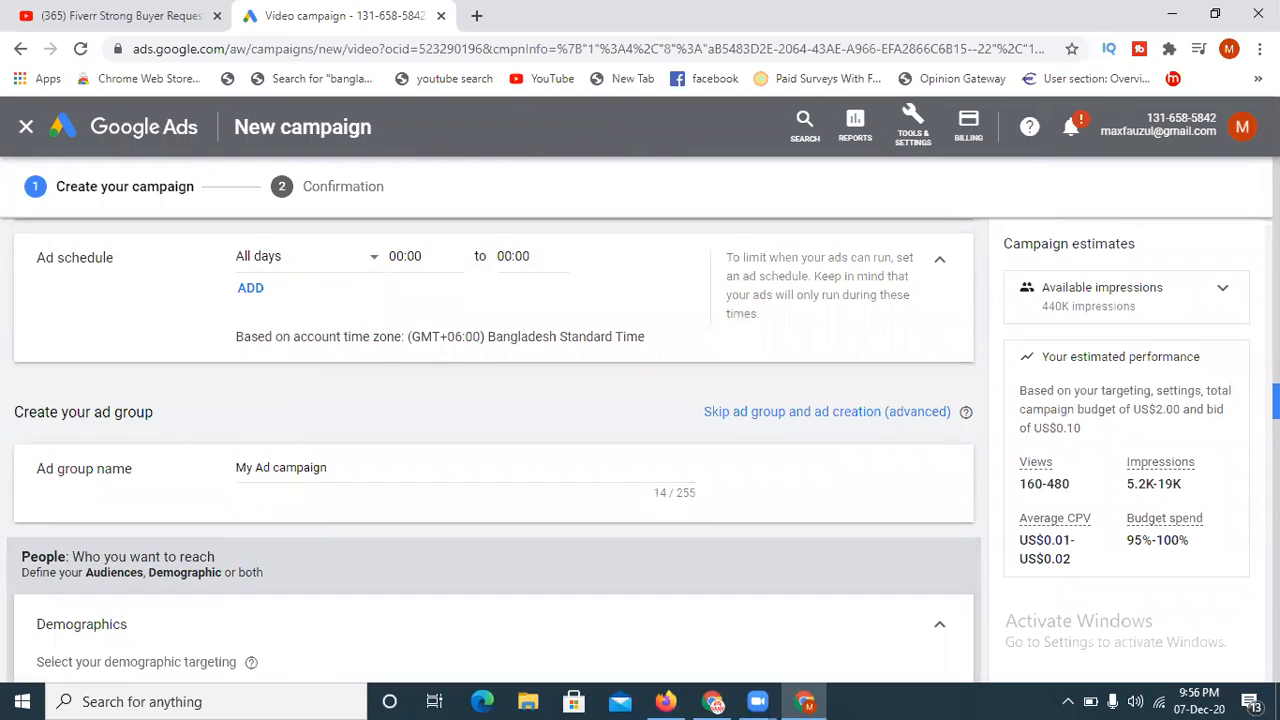
- Review the ad group's demographics, audiences, keywords, topics, placements and maximum CPV bid
scroll(490, 450, "down", 3)
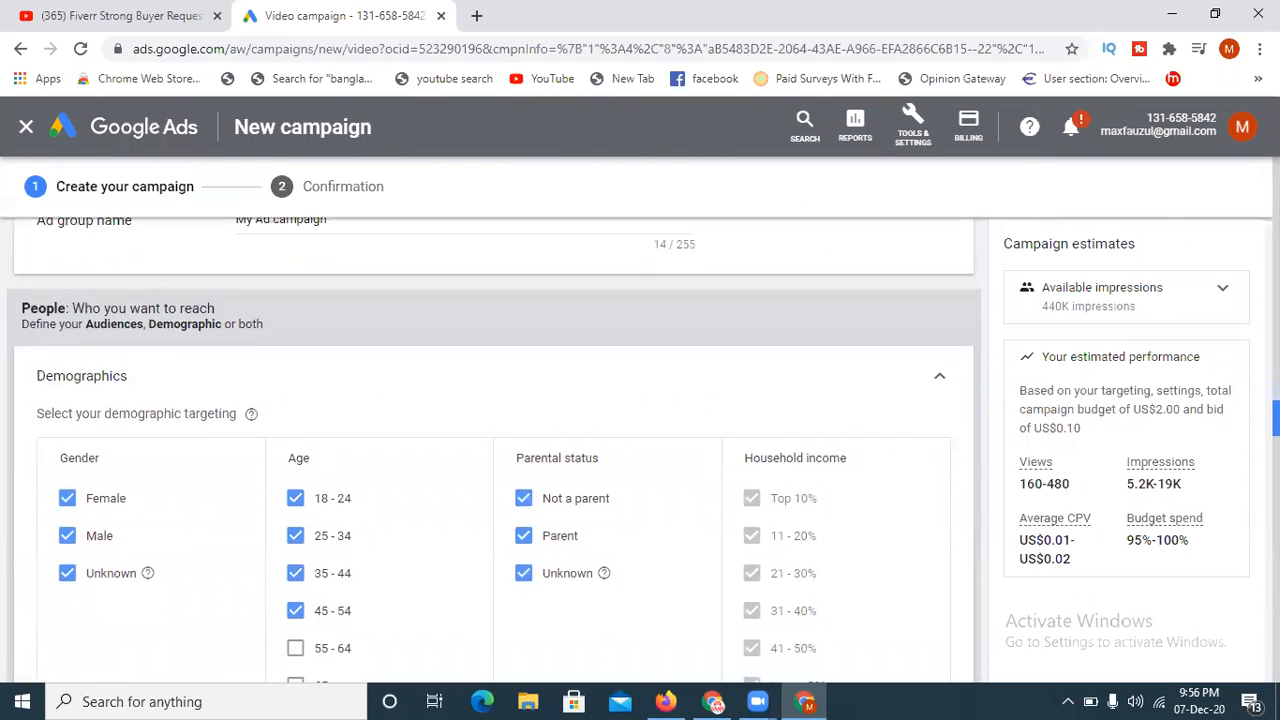
scroll(490, 450, "down", 4)
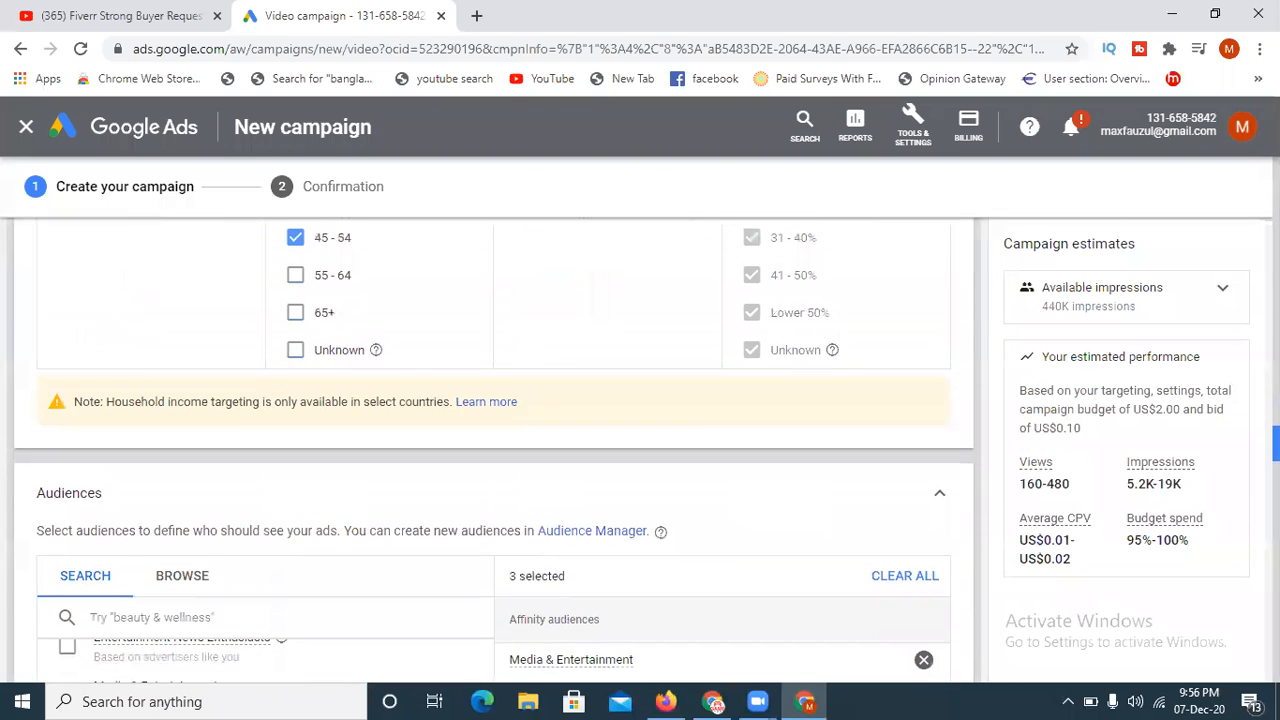
scroll(490, 450, "down", 5)
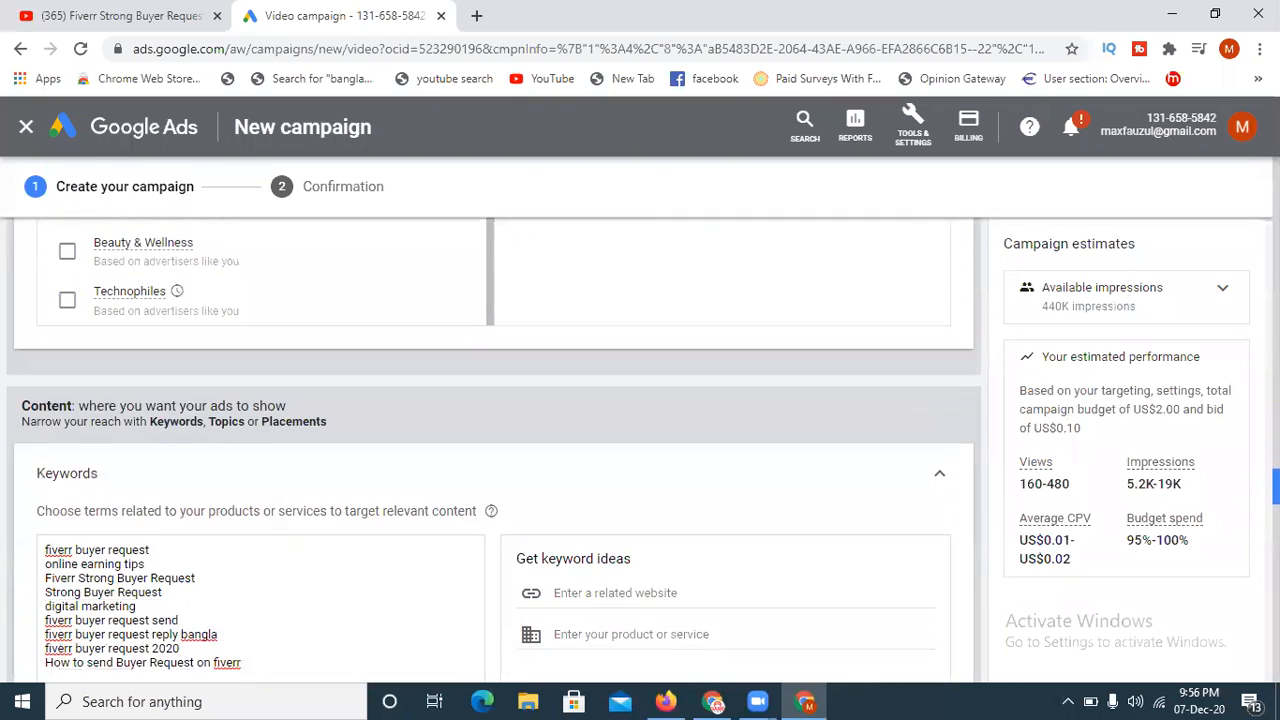
scroll(490, 450, "down", 4)
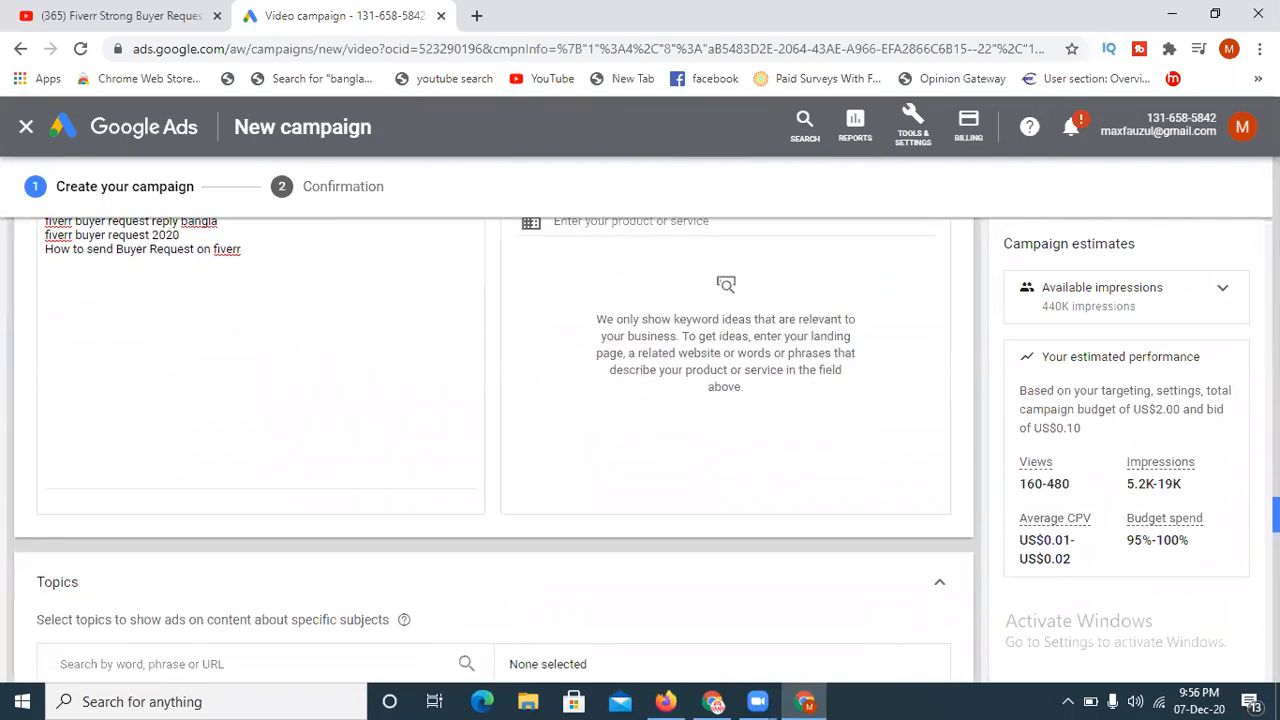
scroll(490, 450, "down", 4)
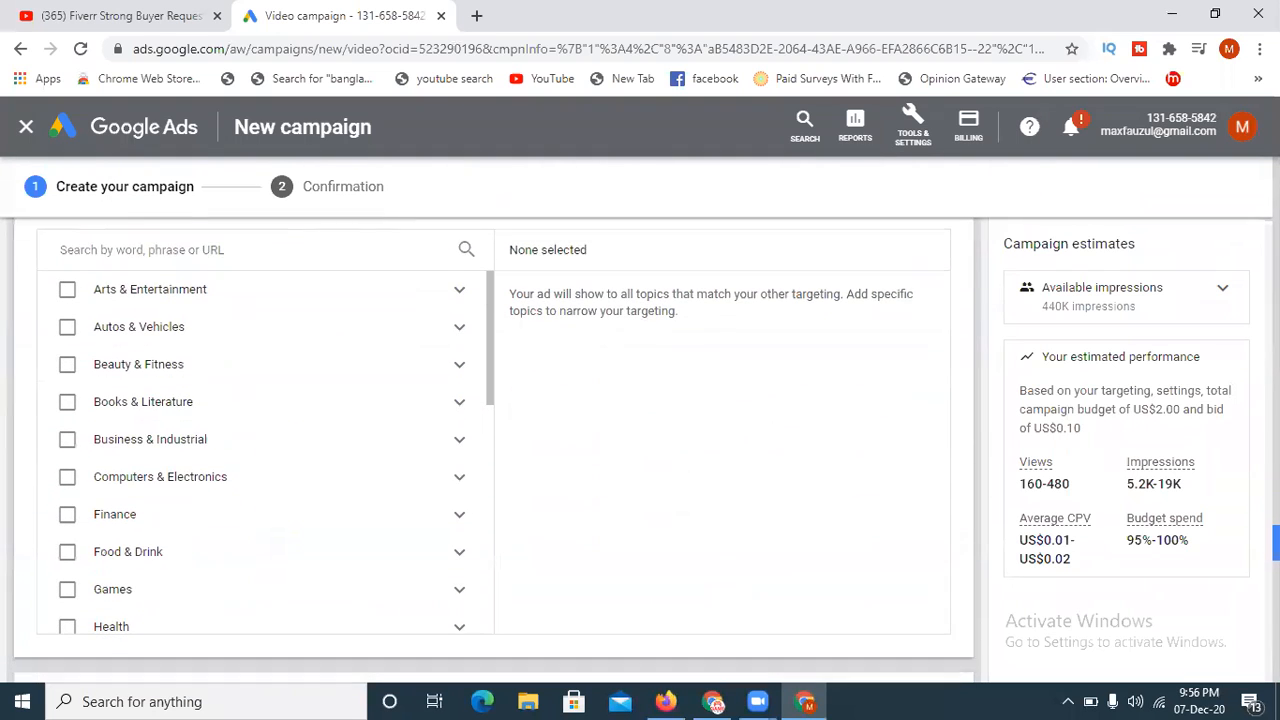
scroll(490, 450, "down", 1)
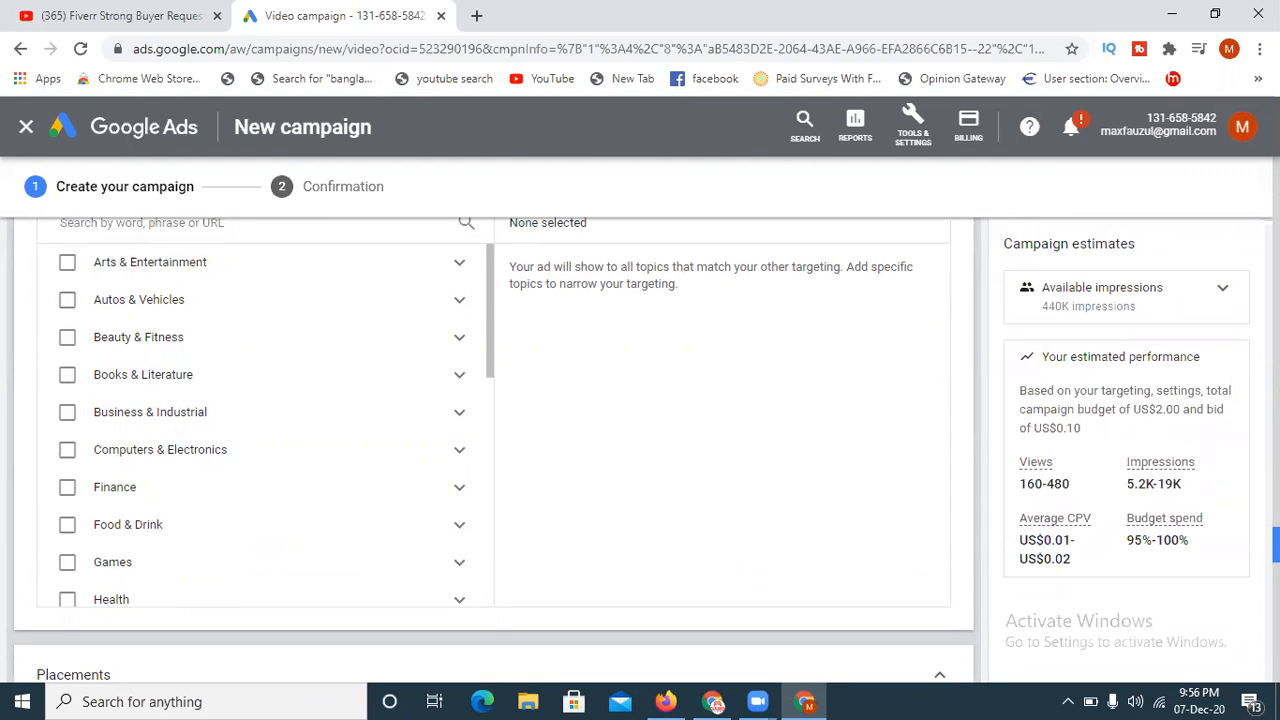
scroll(490, 450, "down", 3)
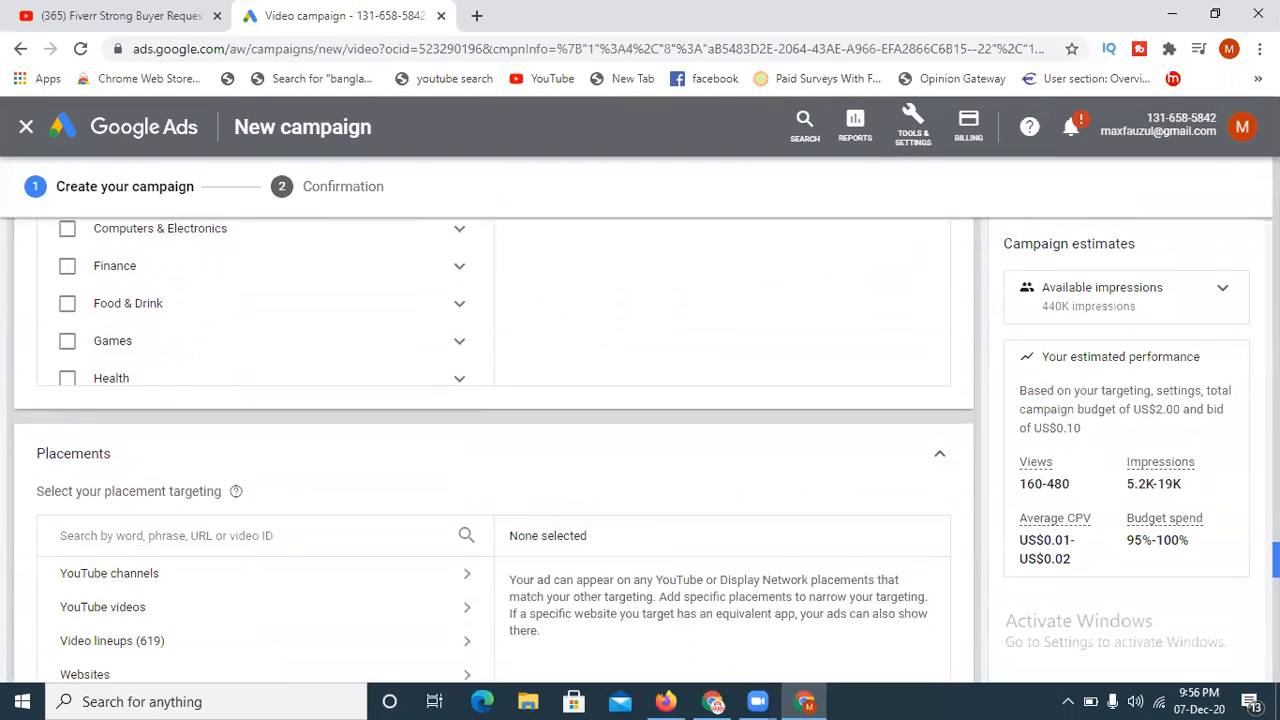
scroll(490, 450, "down", 2)
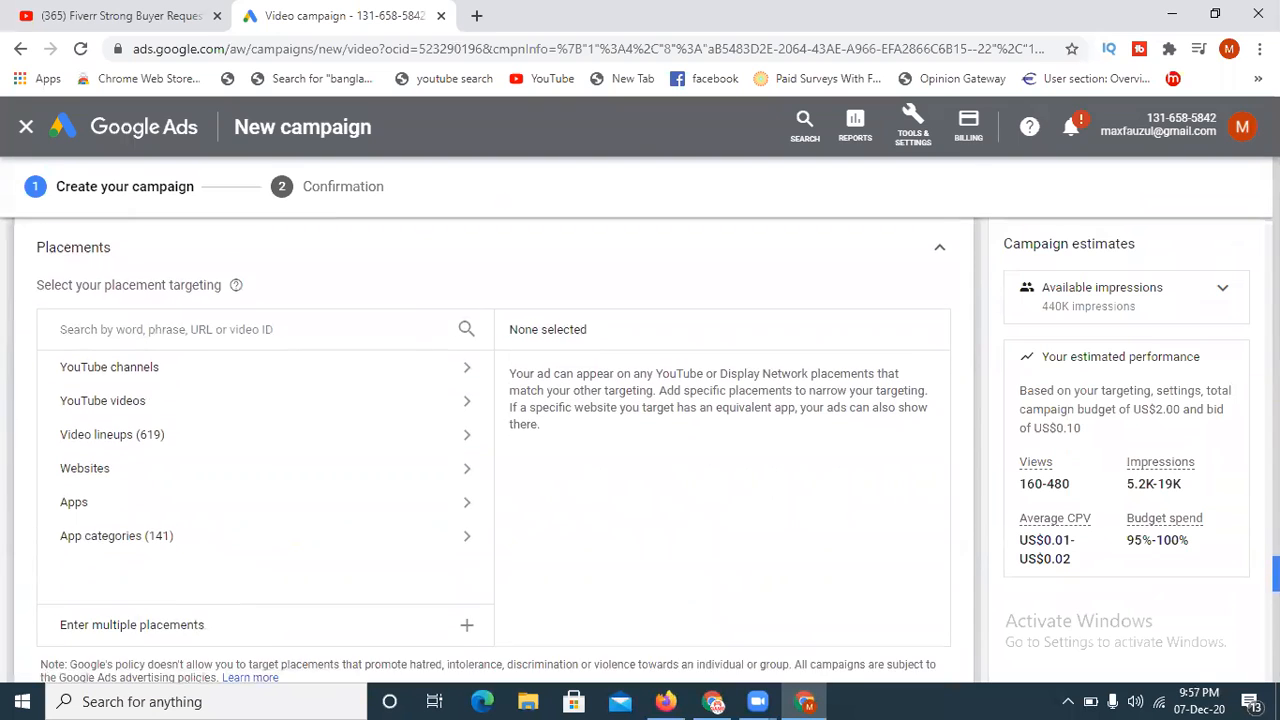
scroll(490, 450, "down", 2)
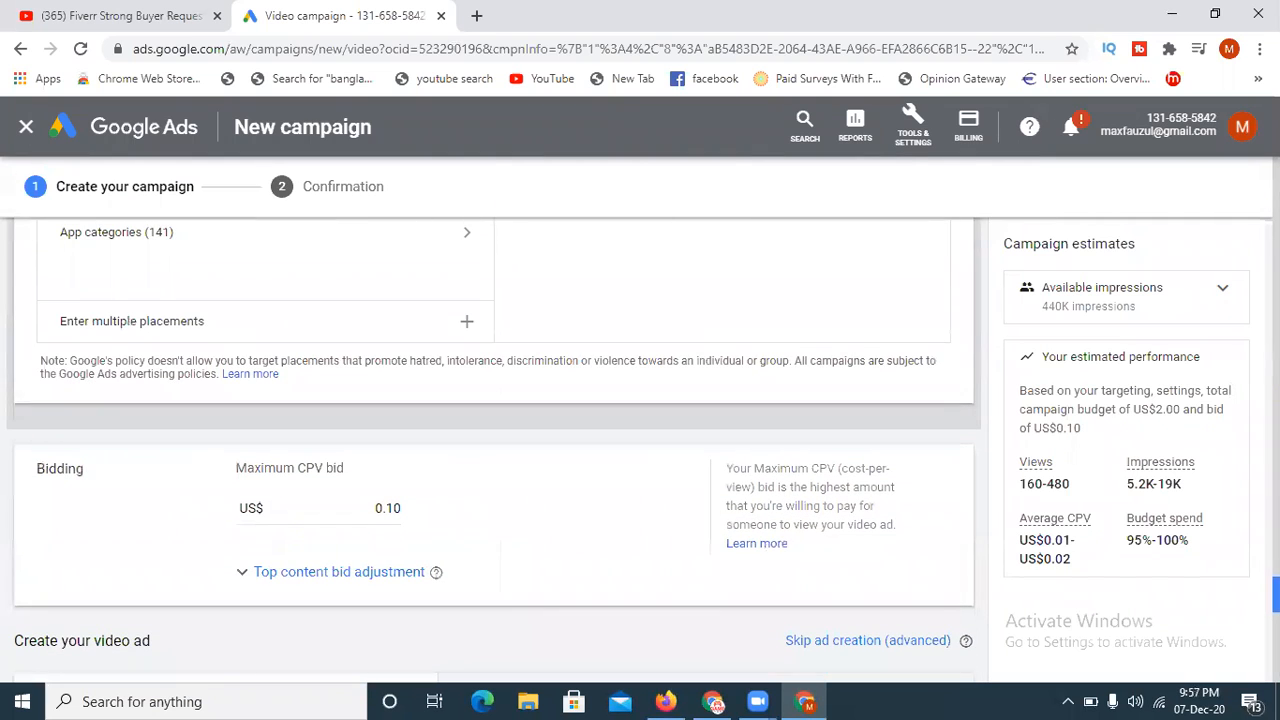
scroll(494, 452, "down", 1)
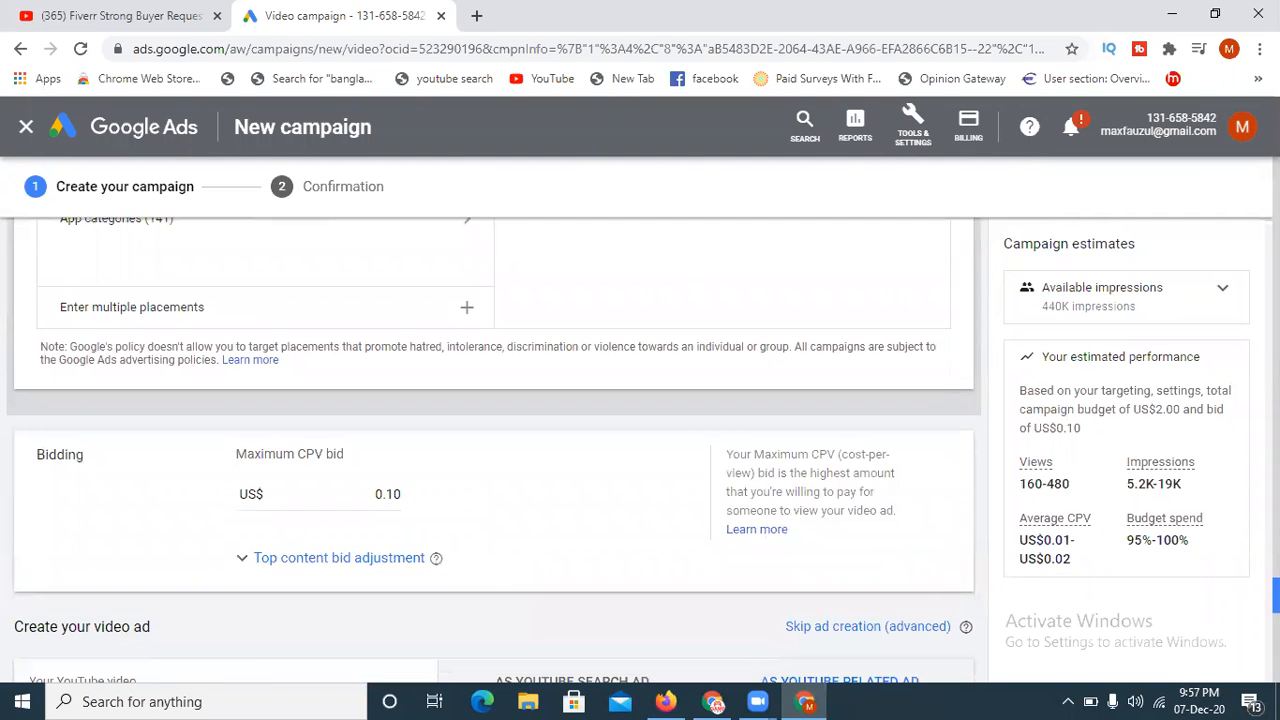
- Review the video ad's format, thumbnail, headline, descriptions and ad name
scroll(494, 450, "down", 3)
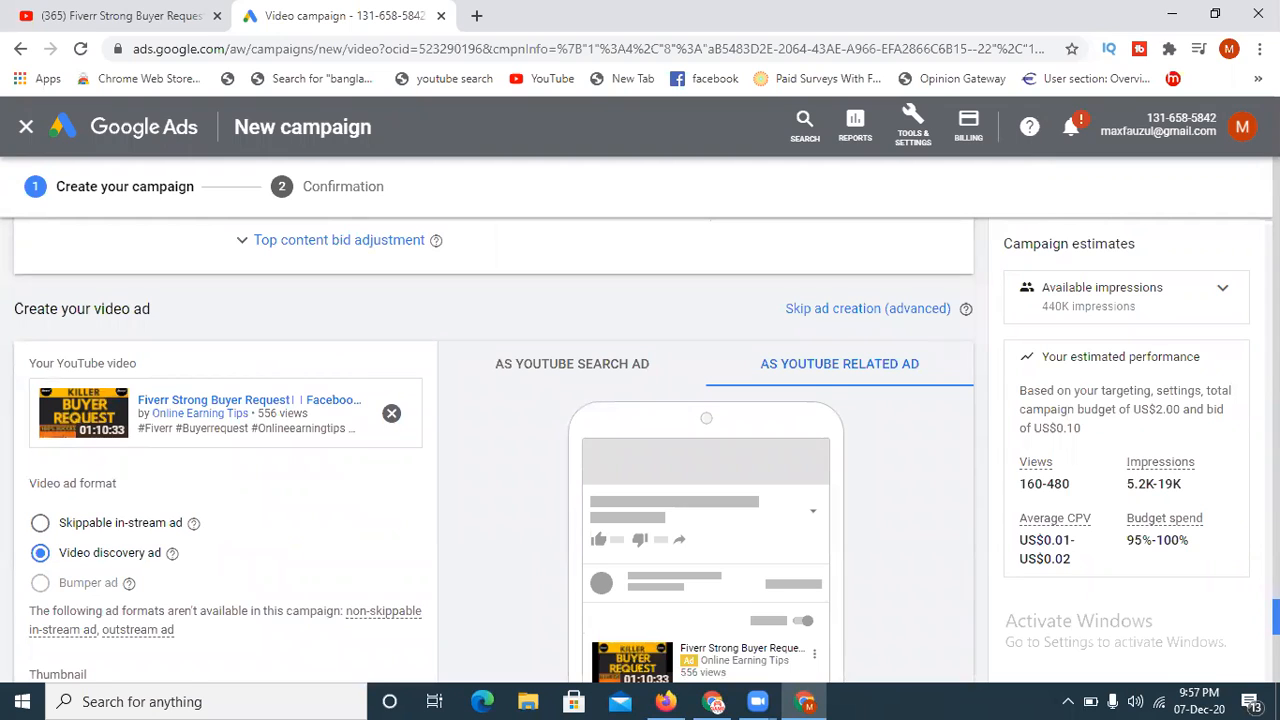
scroll(494, 450, "down", 1)
scroll(494, 450, "down", 2)
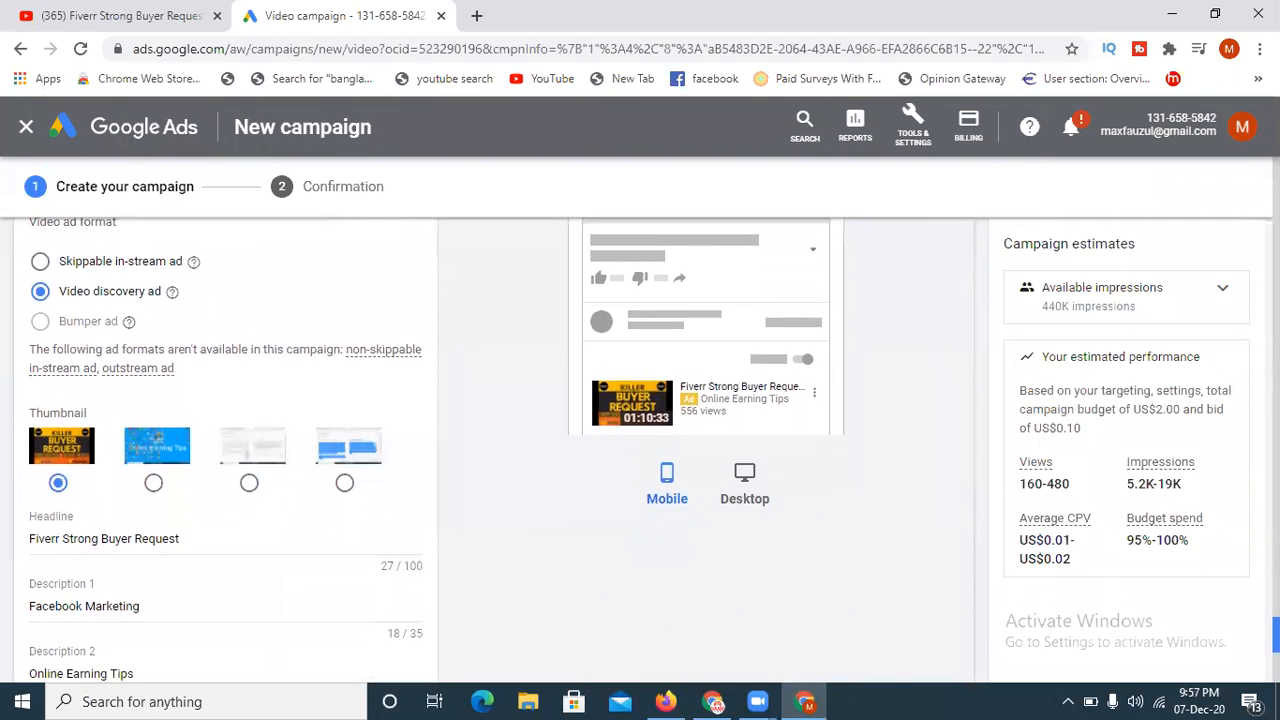
scroll(494, 450, "down", 1)
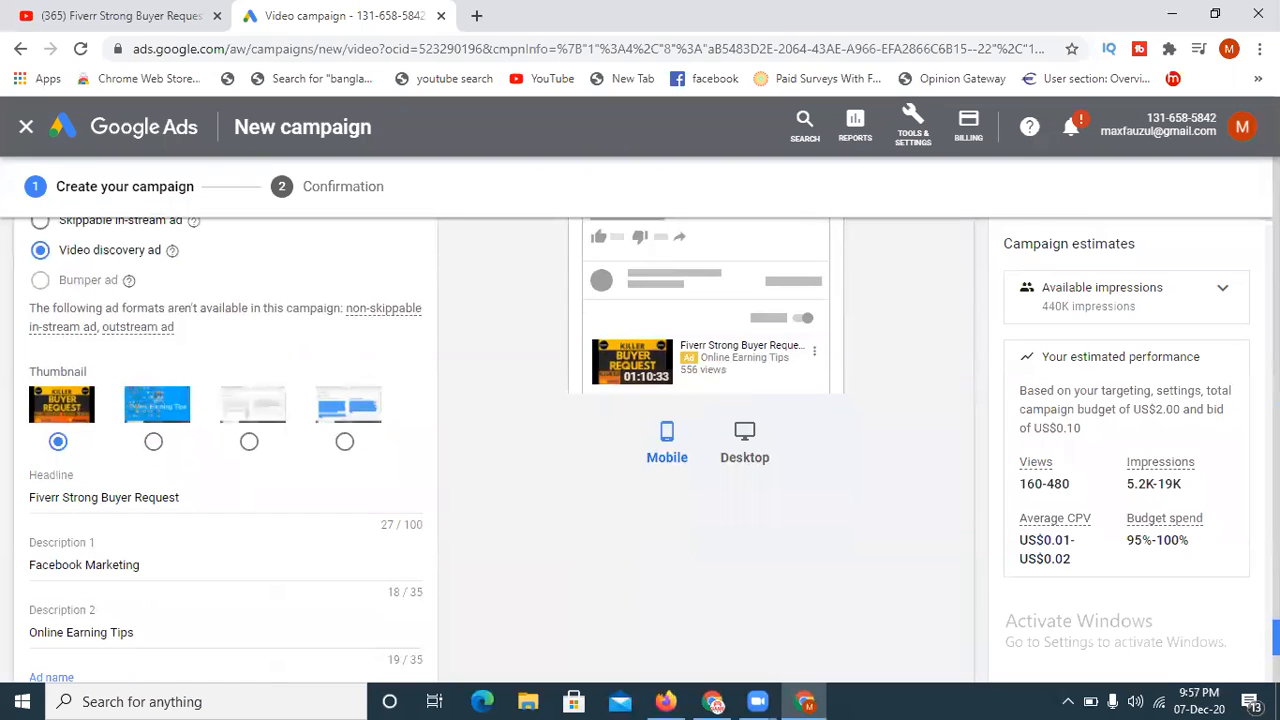
scroll(494, 450, "down", 3)
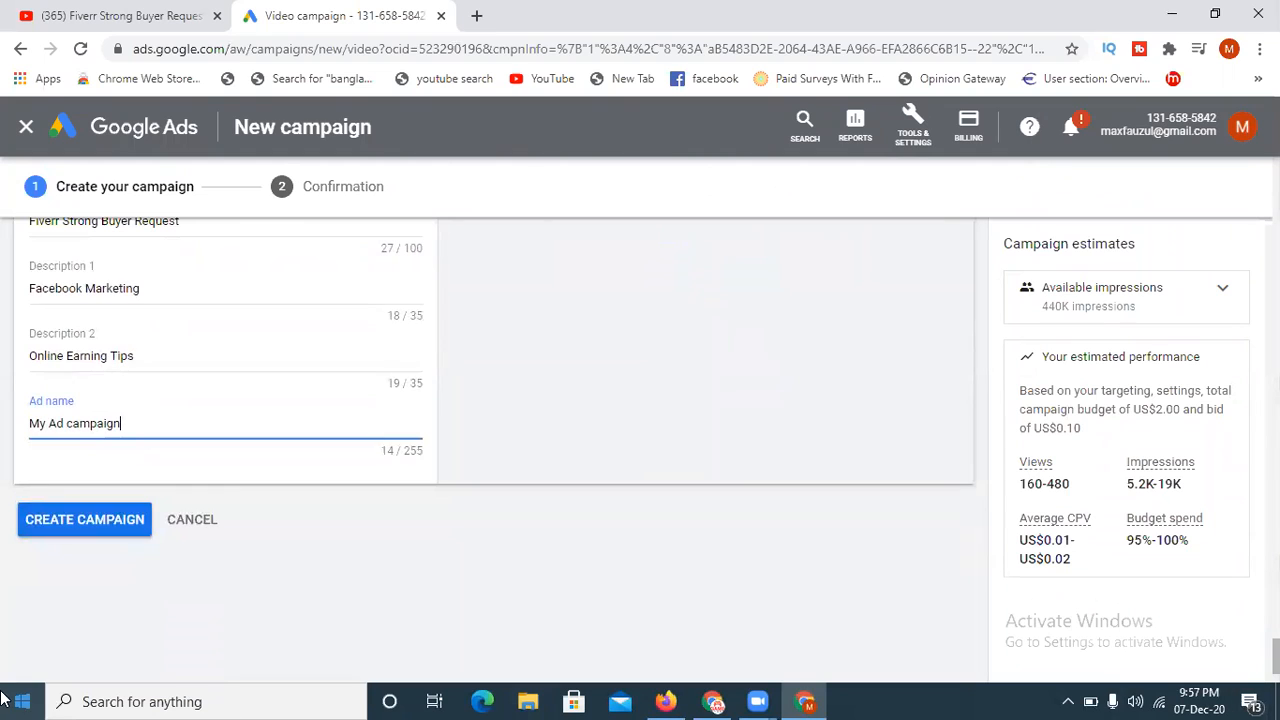
- Create the campaign and continue from the confirmation to its ad groups overview, dismissing the Facebook notification
left_click(55, 537)
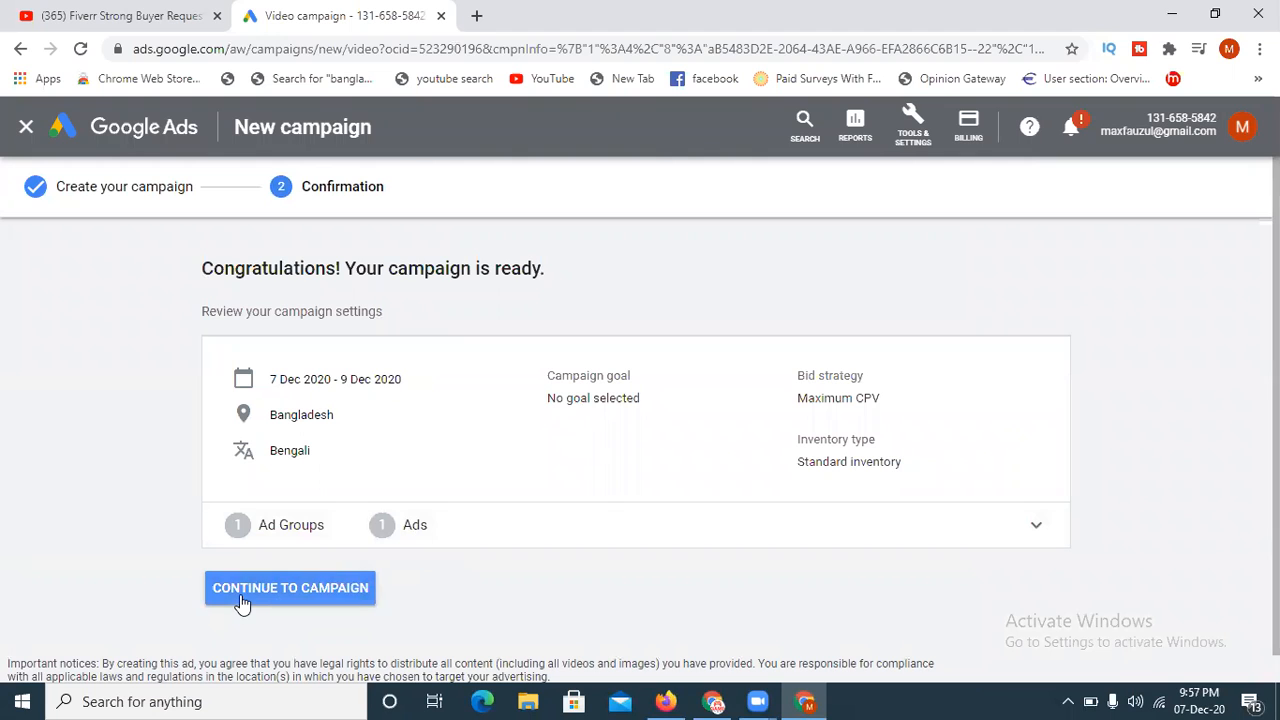
left_click(302, 591)
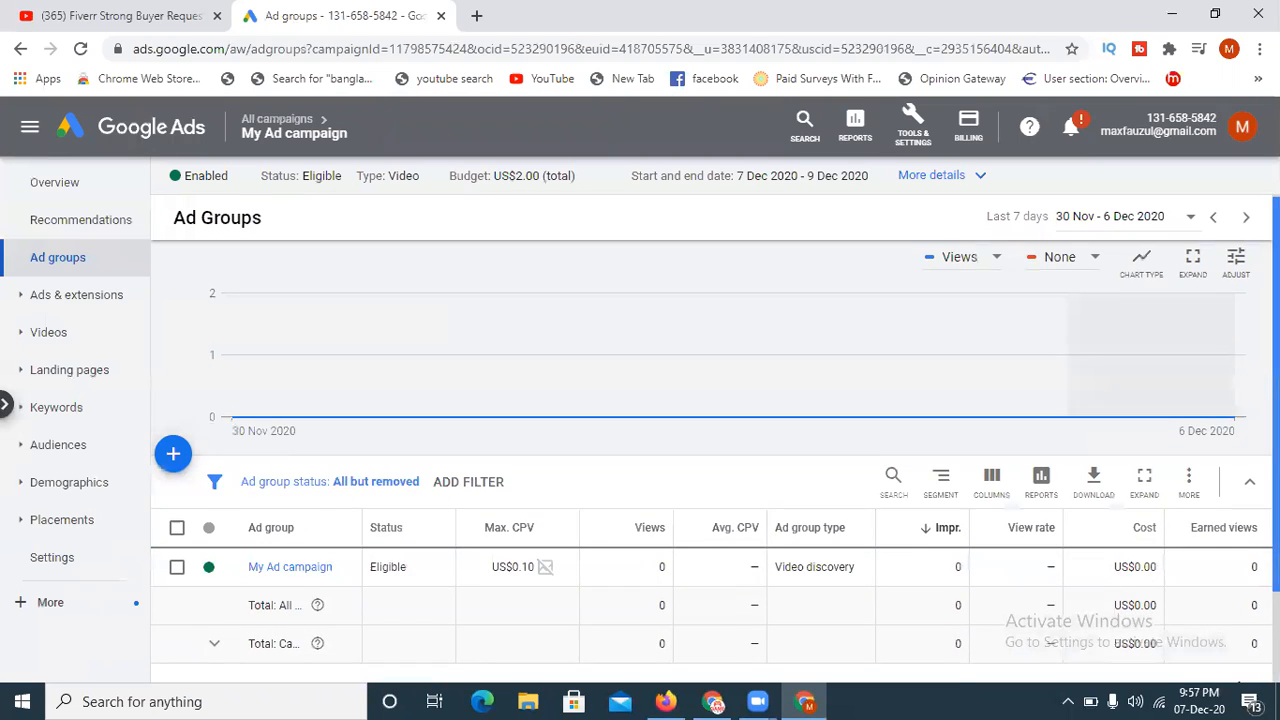
scroll(392, 477, "down", 1)
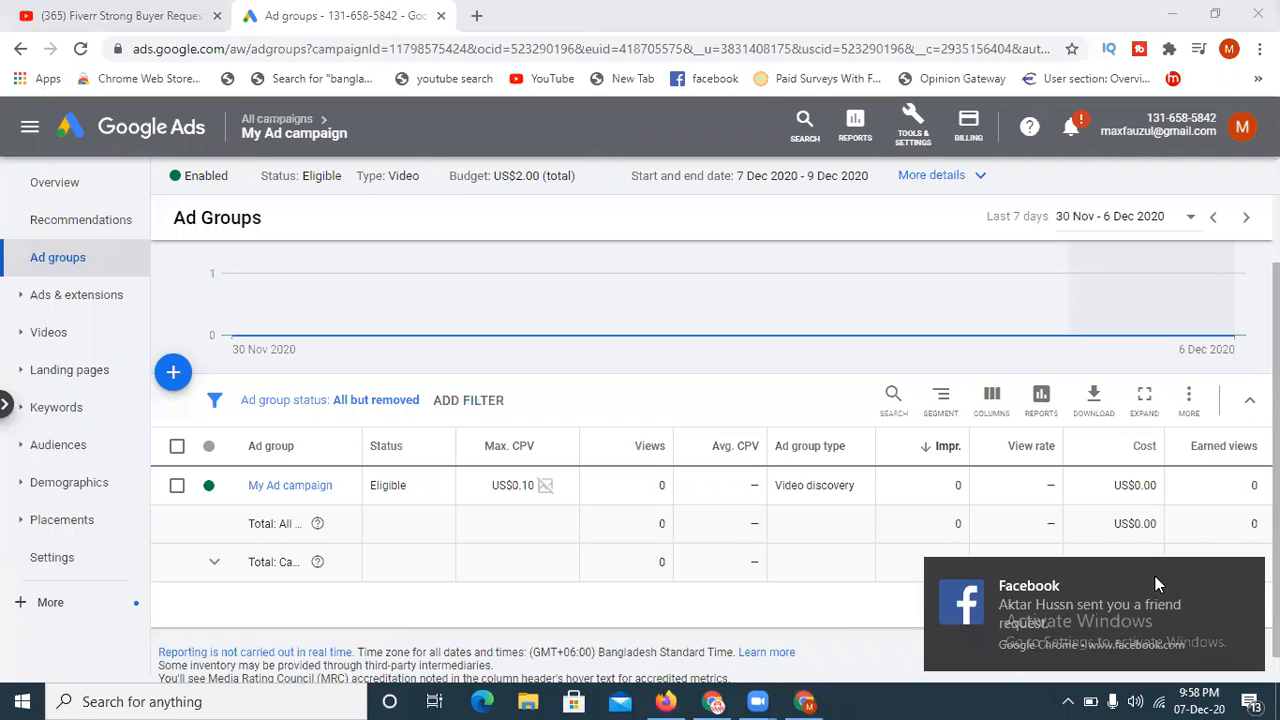
left_click(1245, 580)
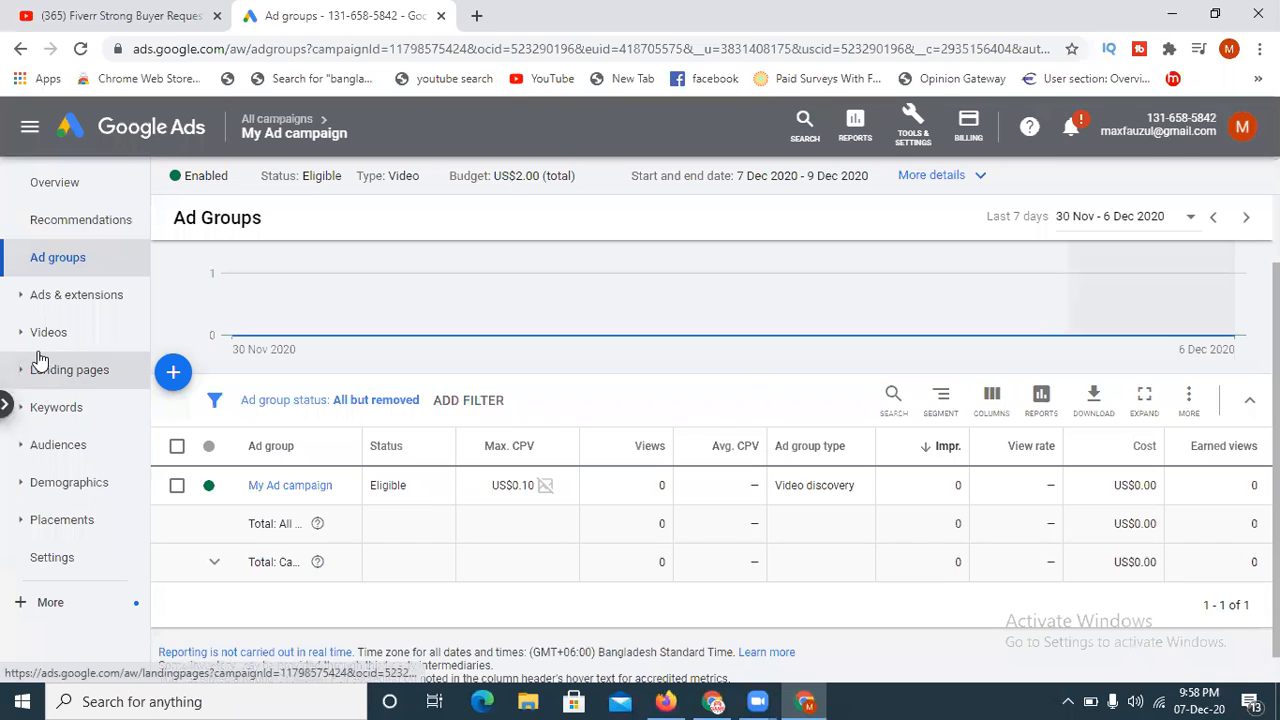
- Open the campaign's list of ads and examine the new ad's review status, ad type, and performance and cost columns
left_click(66, 297)
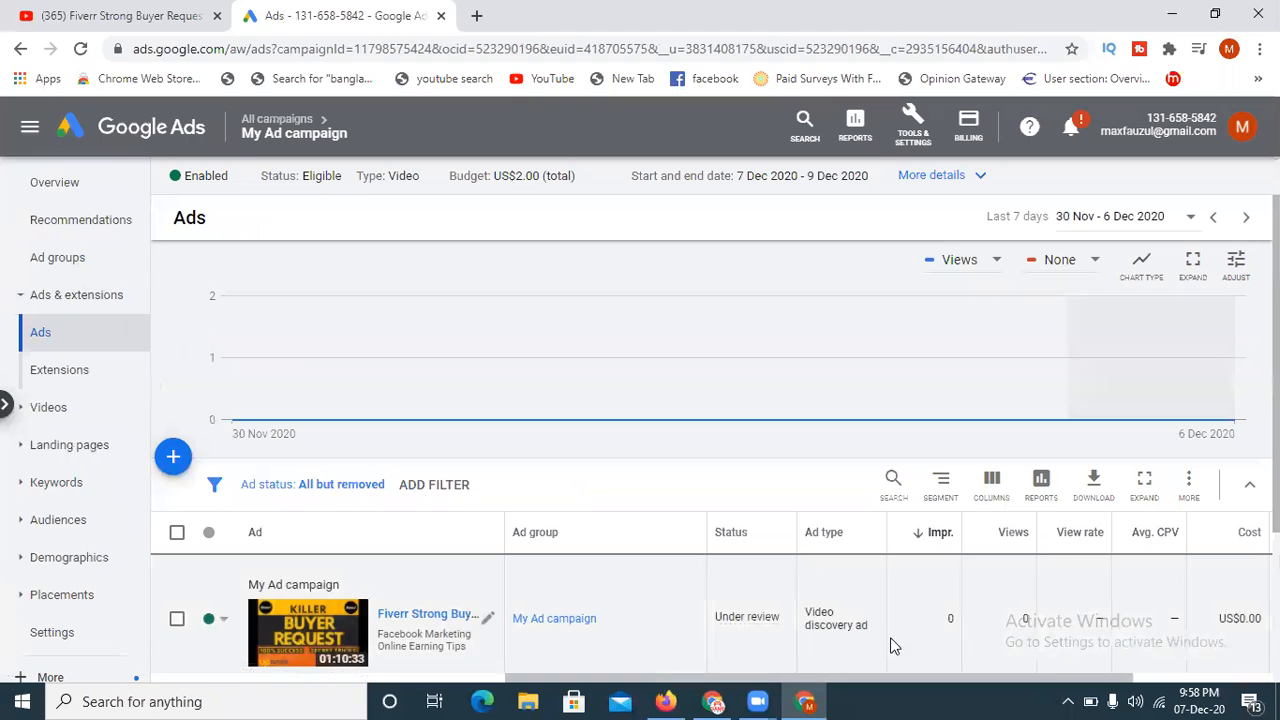
scroll(806, 608, "down", 1)
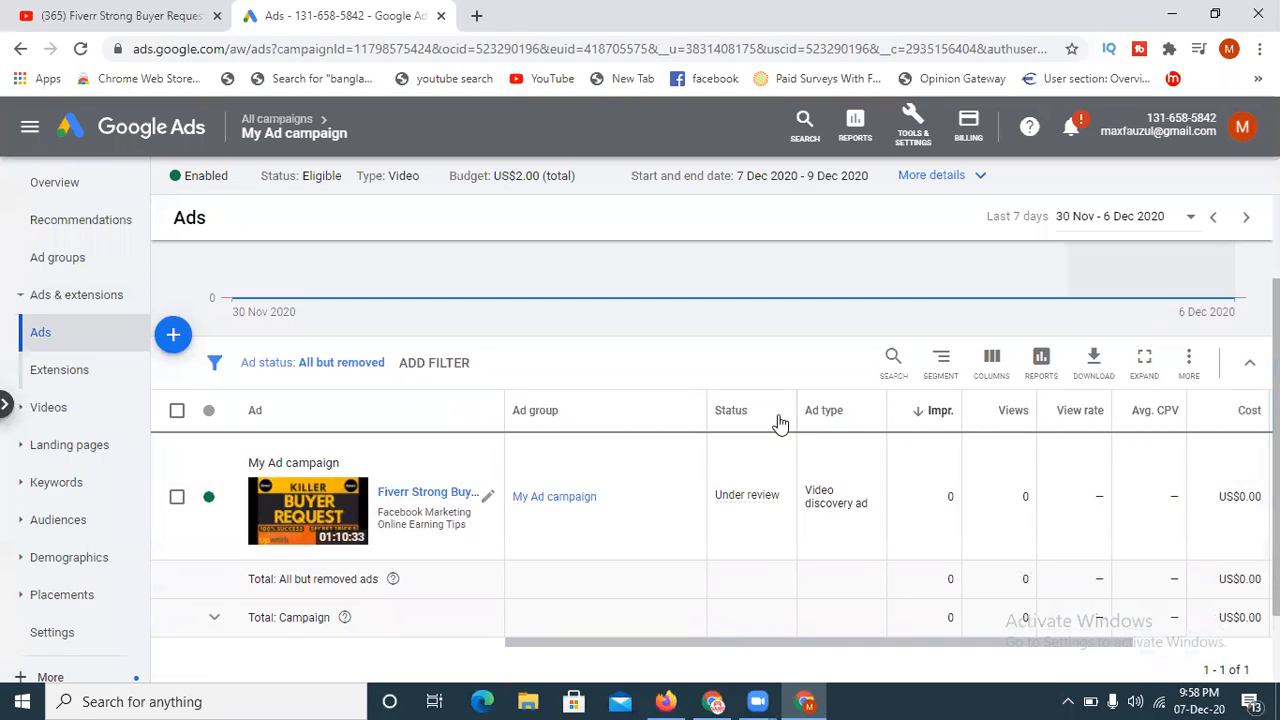
mouse_move(757, 500)
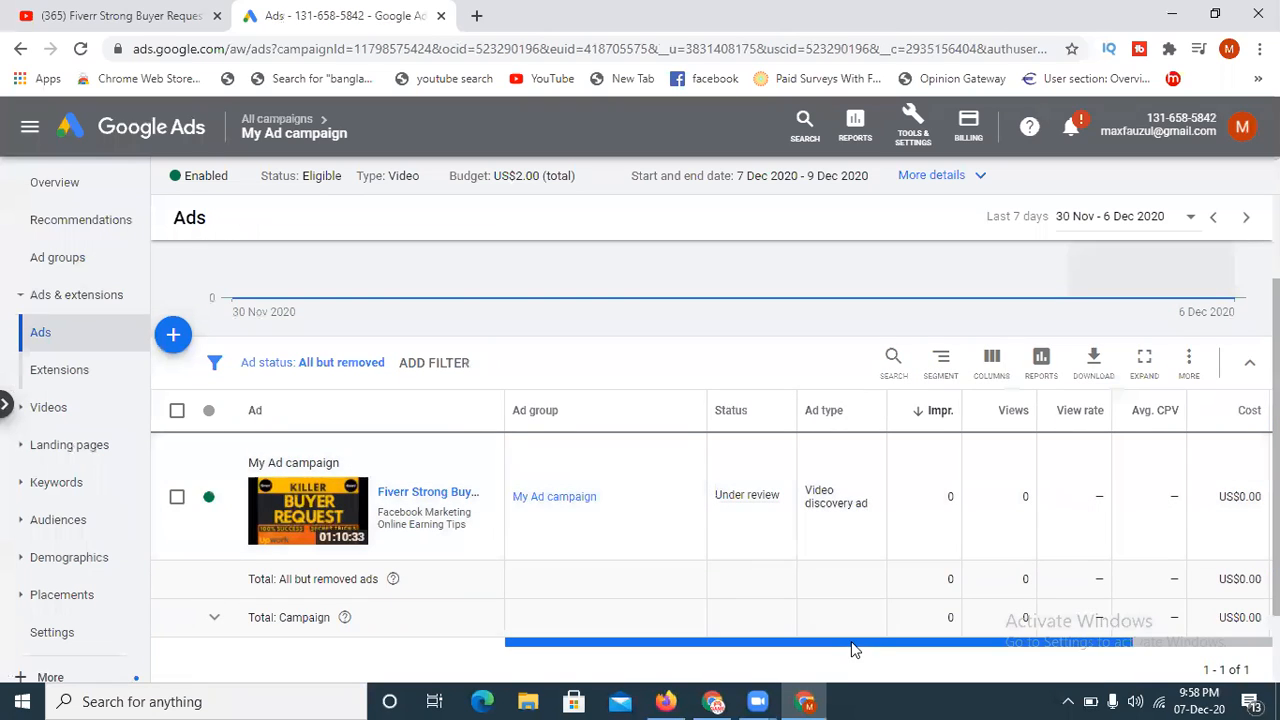
scroll(860, 570, "right", 3)
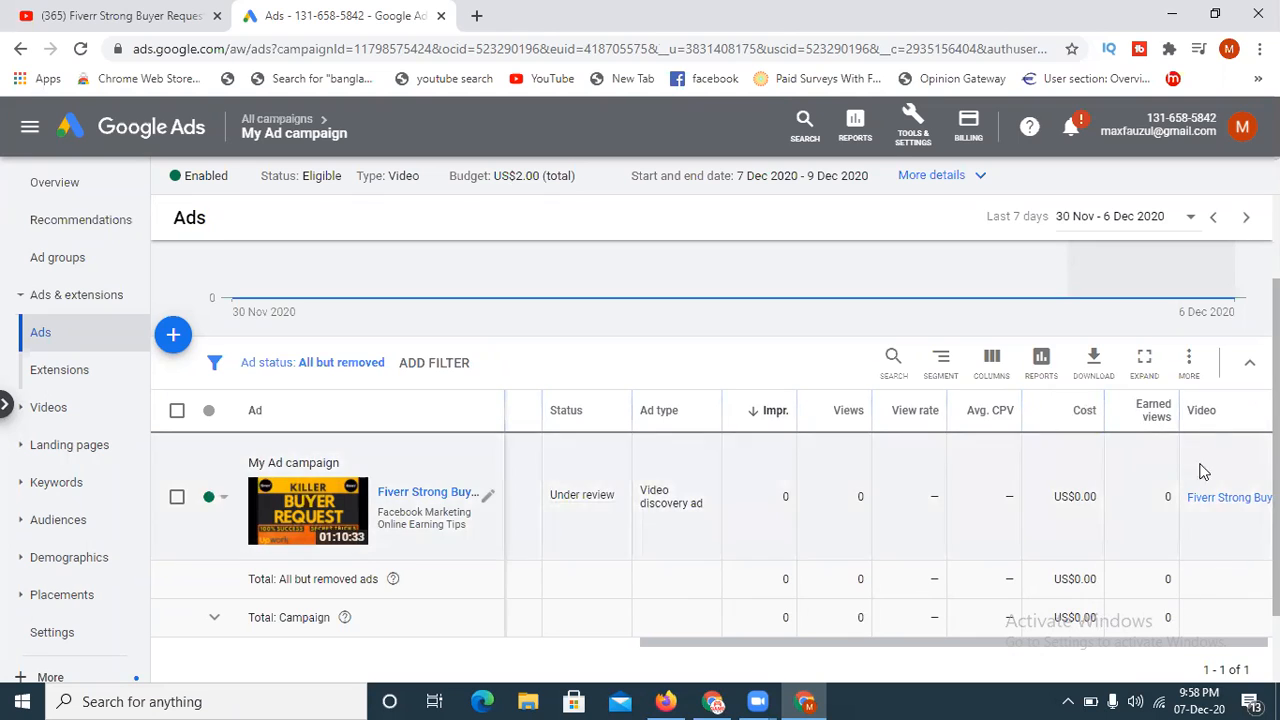
left_click_drag(1147, 639, 1177, 635)
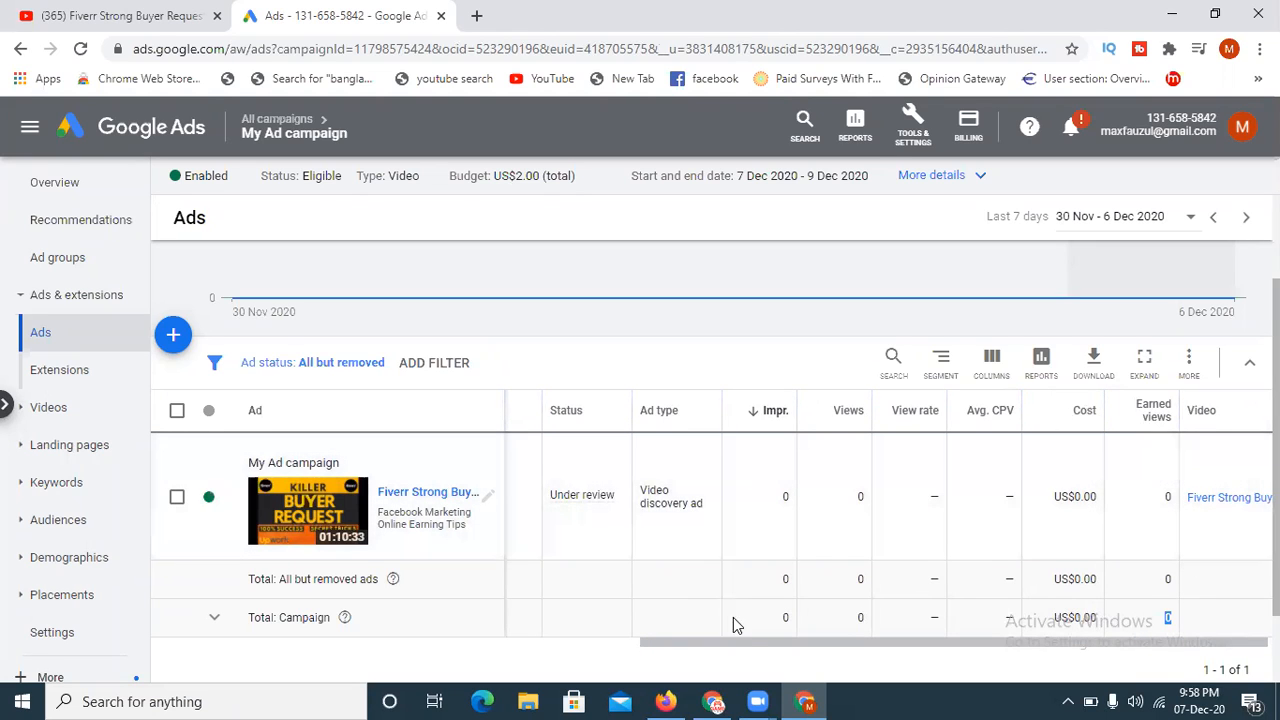
left_click_drag(744, 641, 671, 643)
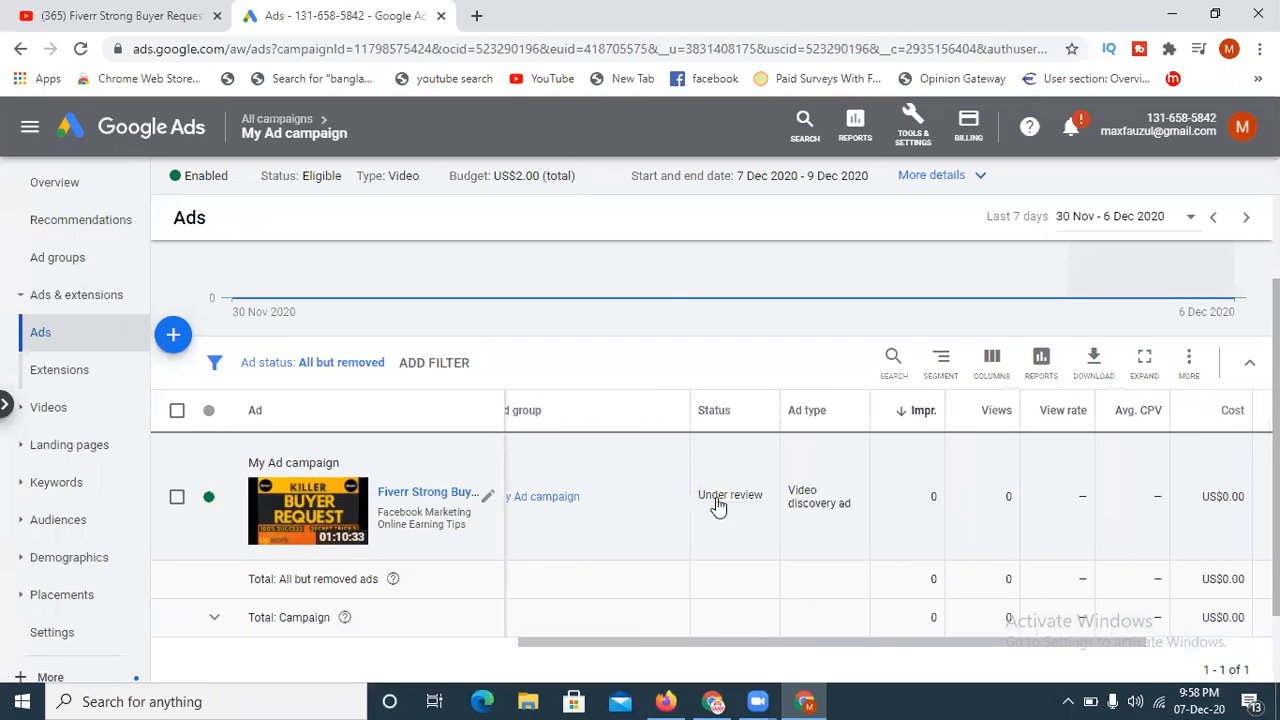
mouse_move(718, 506)
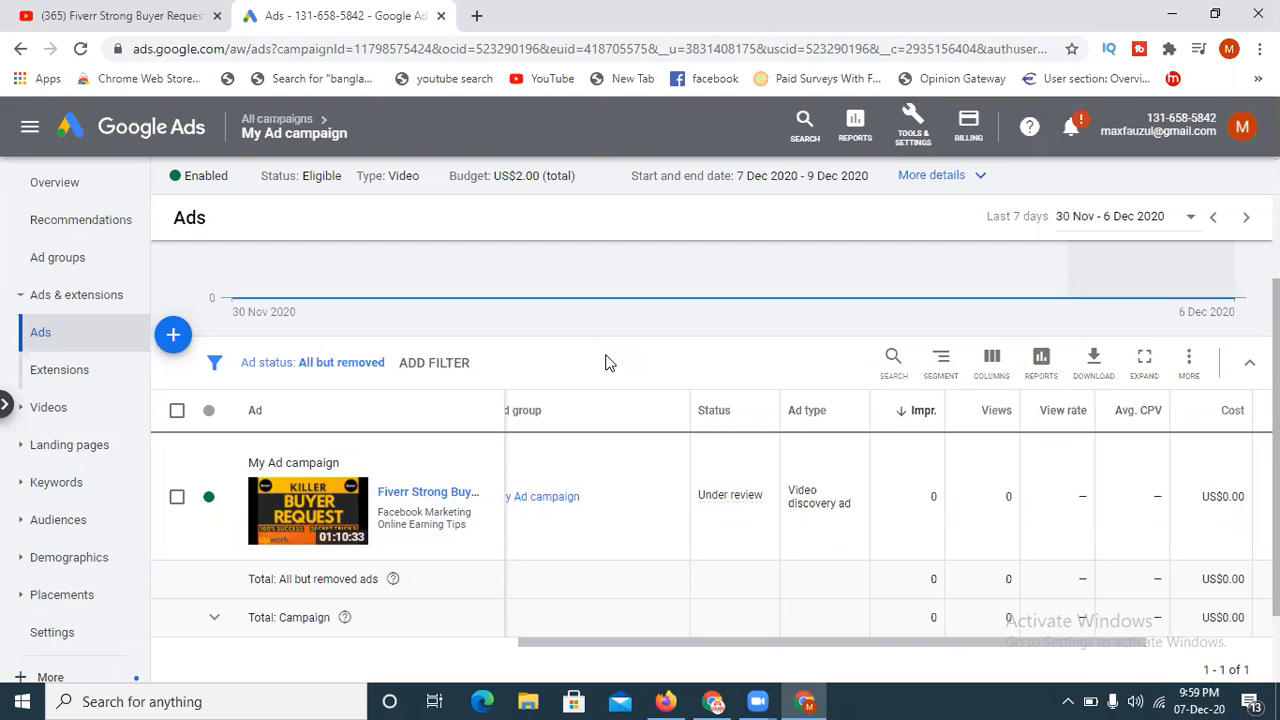
- Select the video discovery ad in the ads list and pause it
left_click(177, 498)
left_click(291, 370)
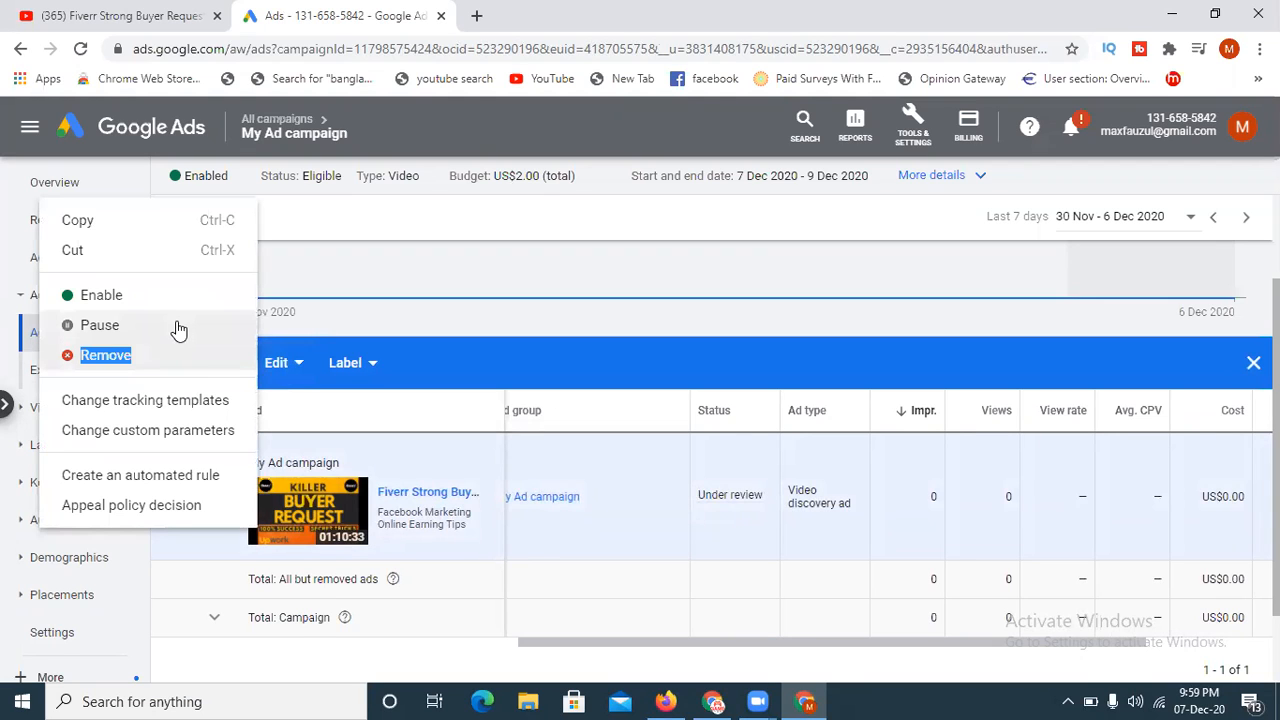
left_click(113, 327)
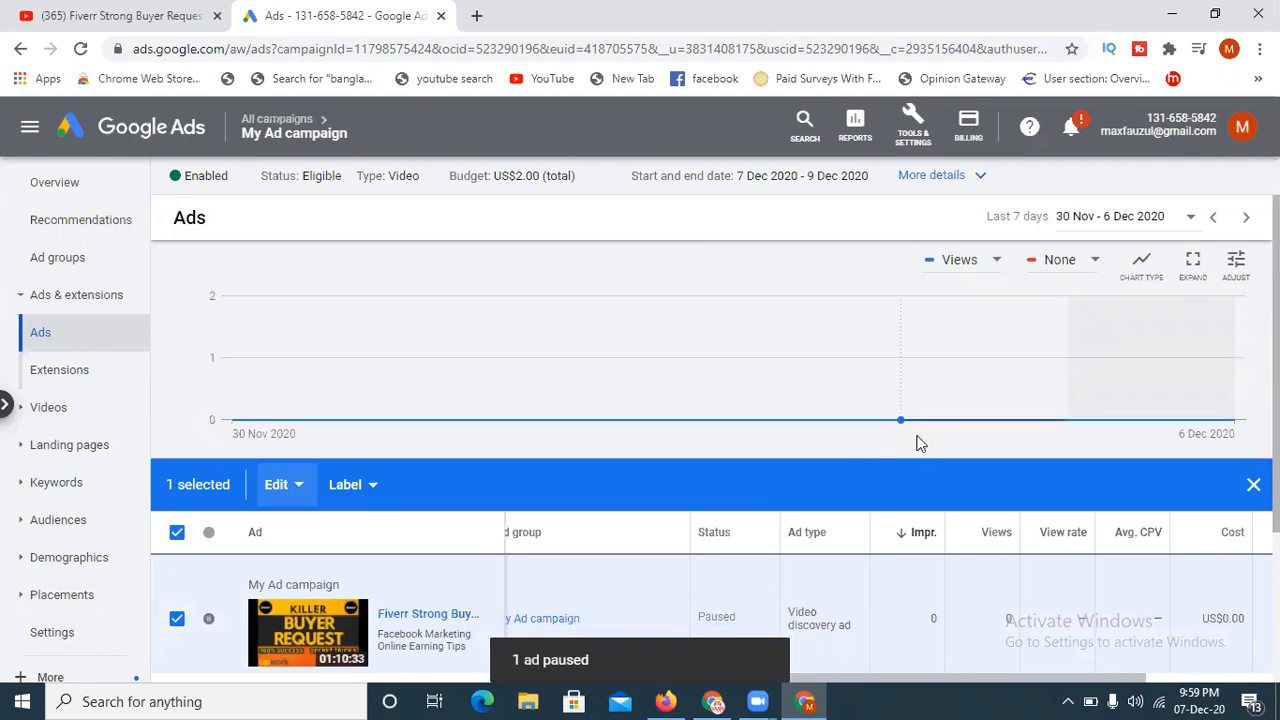
- Open the account's billing summary and check the remaining credit
left_click(969, 122)
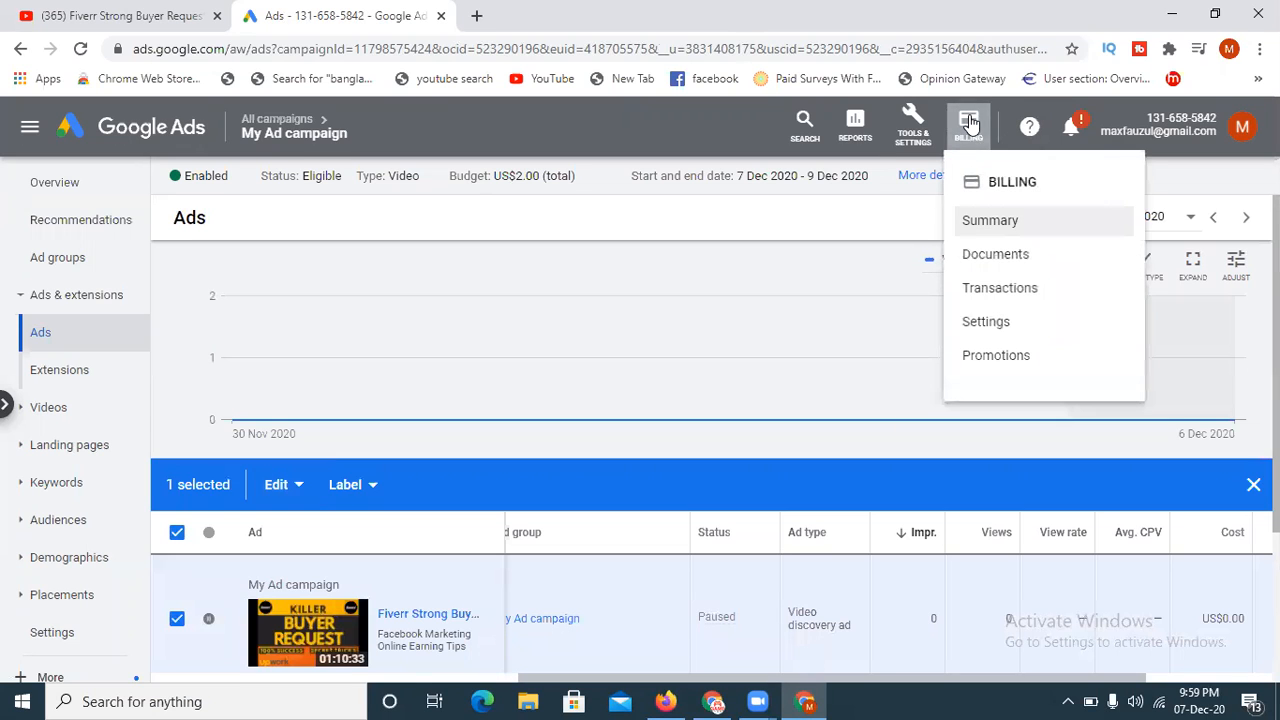
left_click(999, 229)
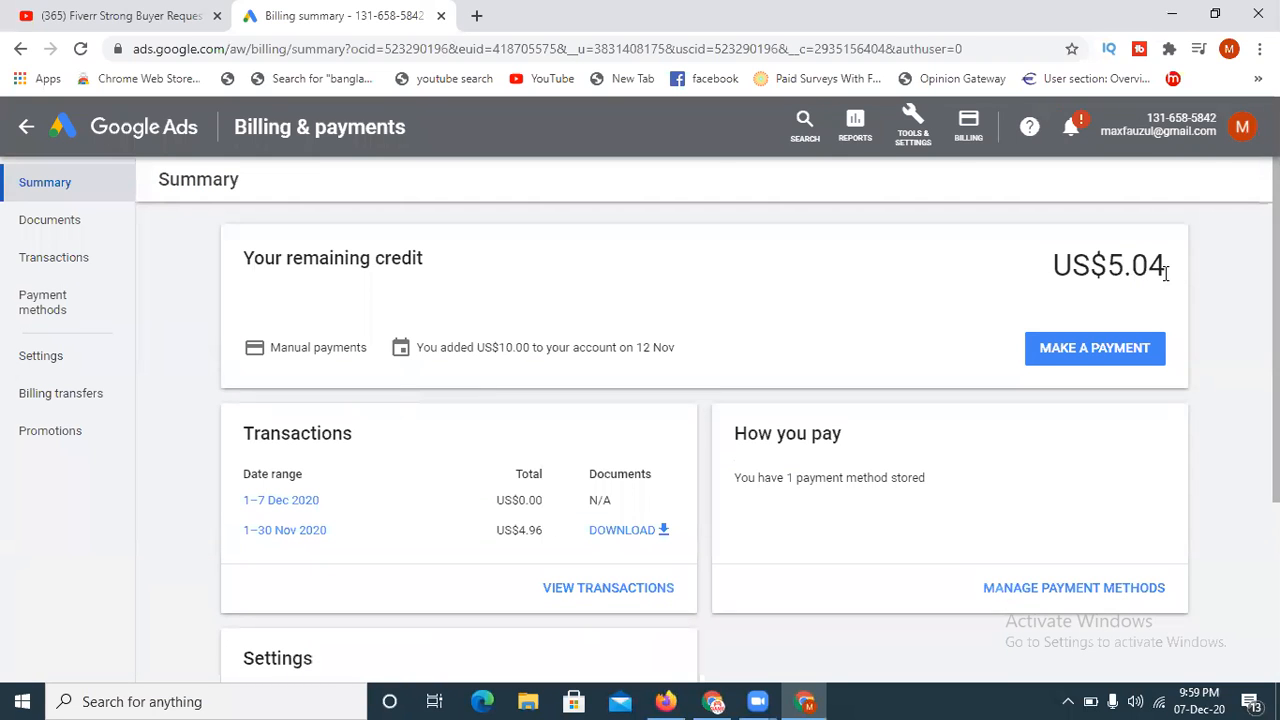
left_click_drag(1172, 275, 1109, 272)
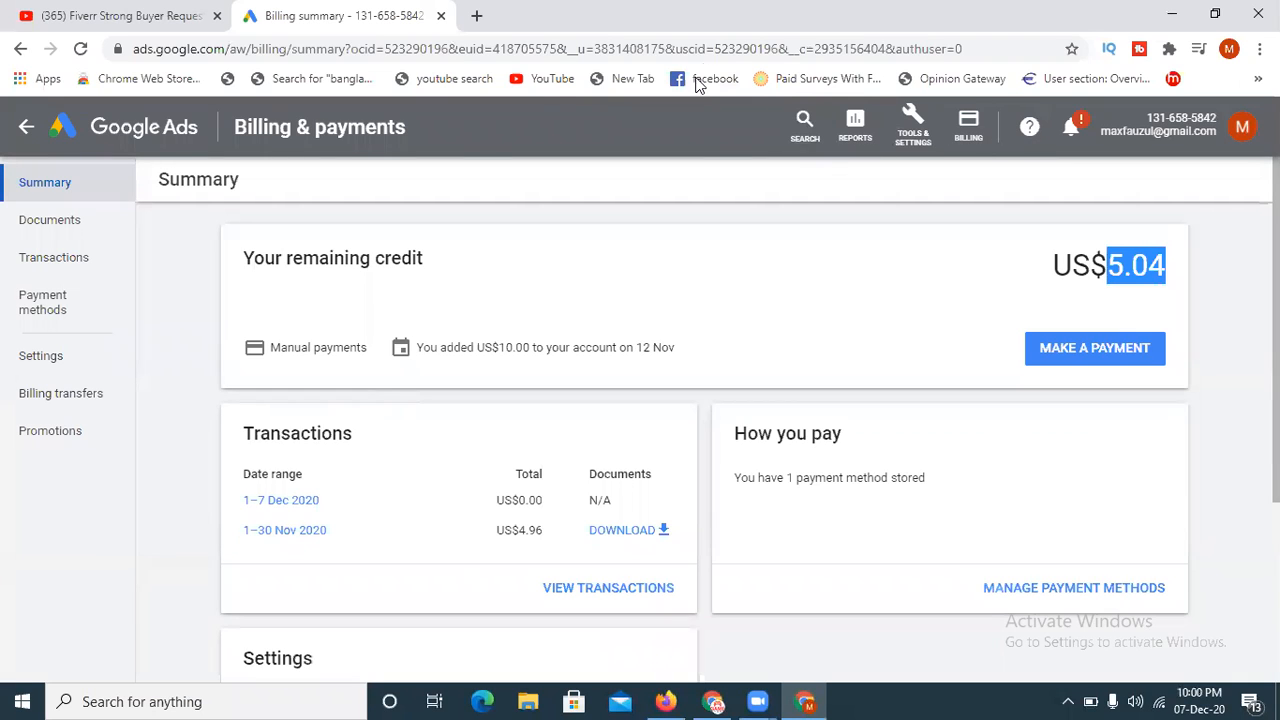
left_click(765, 32)
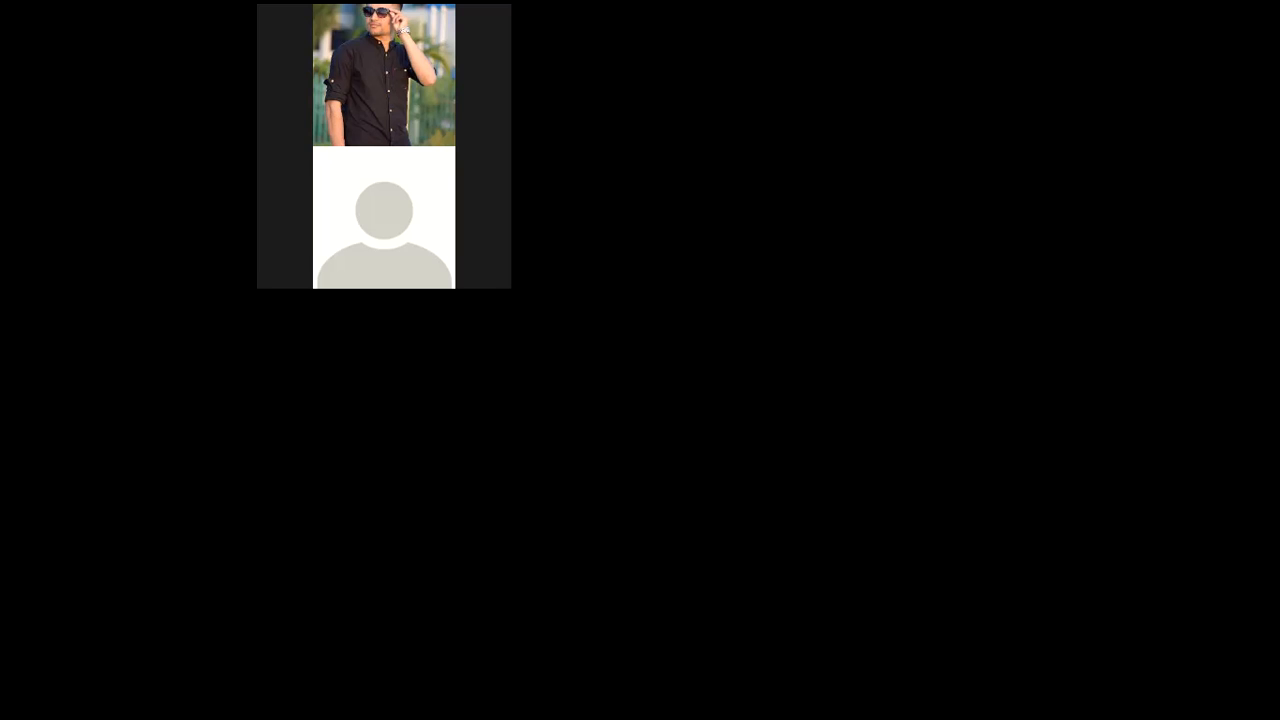